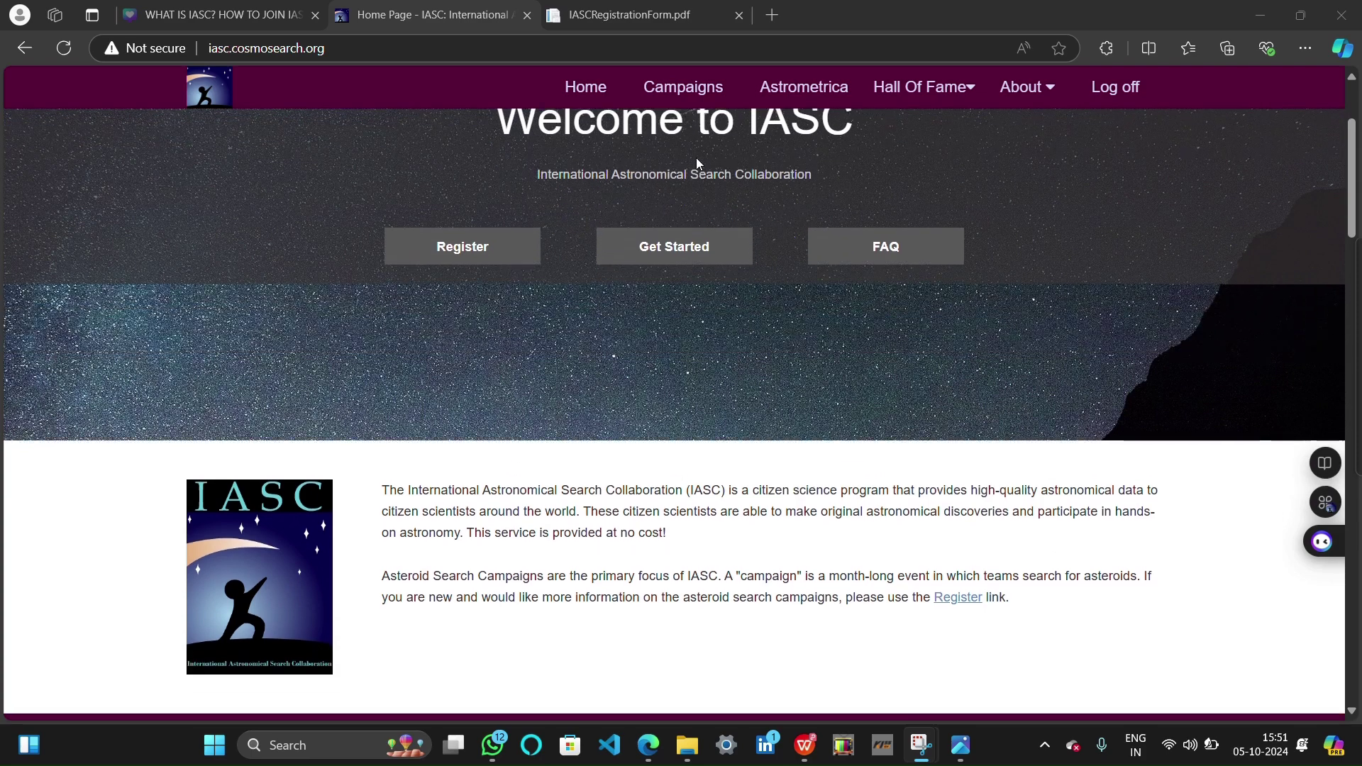
# Go to the IASC Register page and open the 'Register for a Campaign' registration PDF
pyautogui.scroll(1, 696, 158)
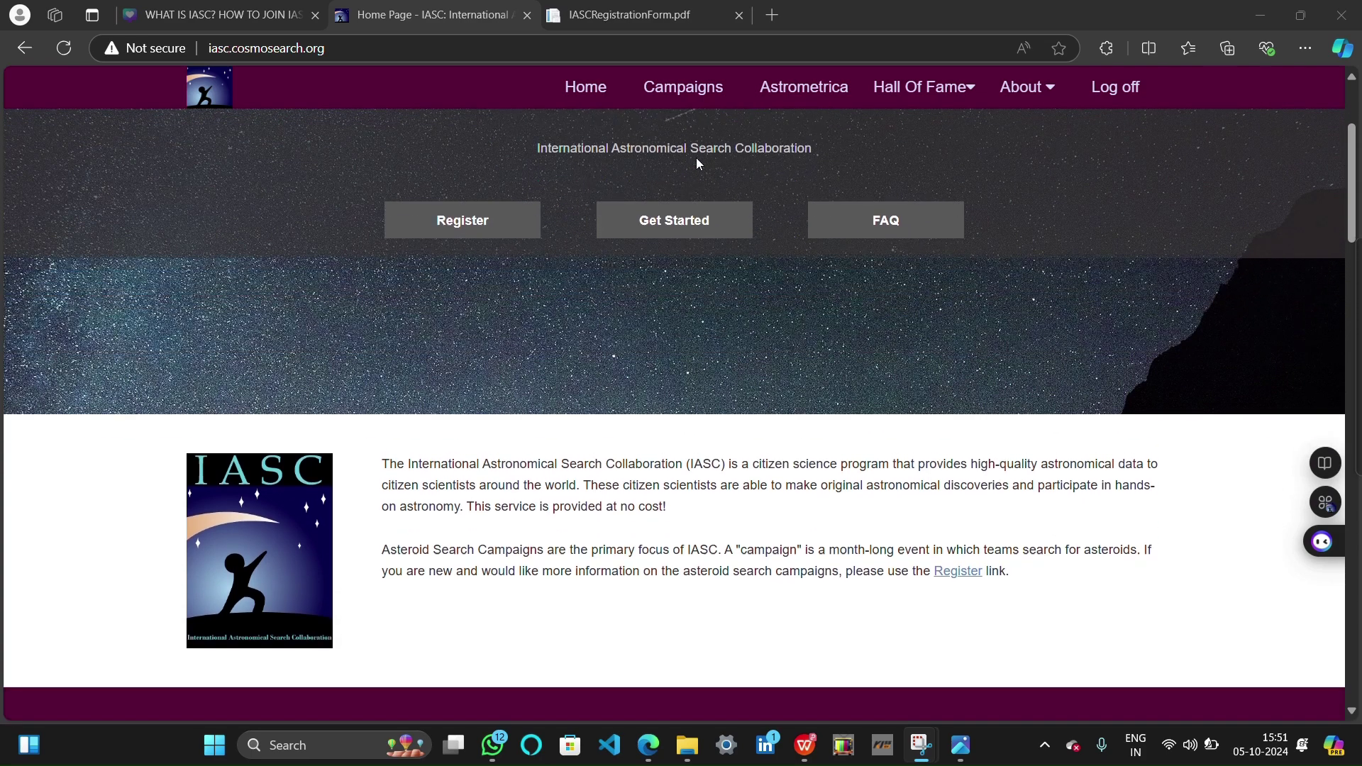
pyautogui.click(449, 292)
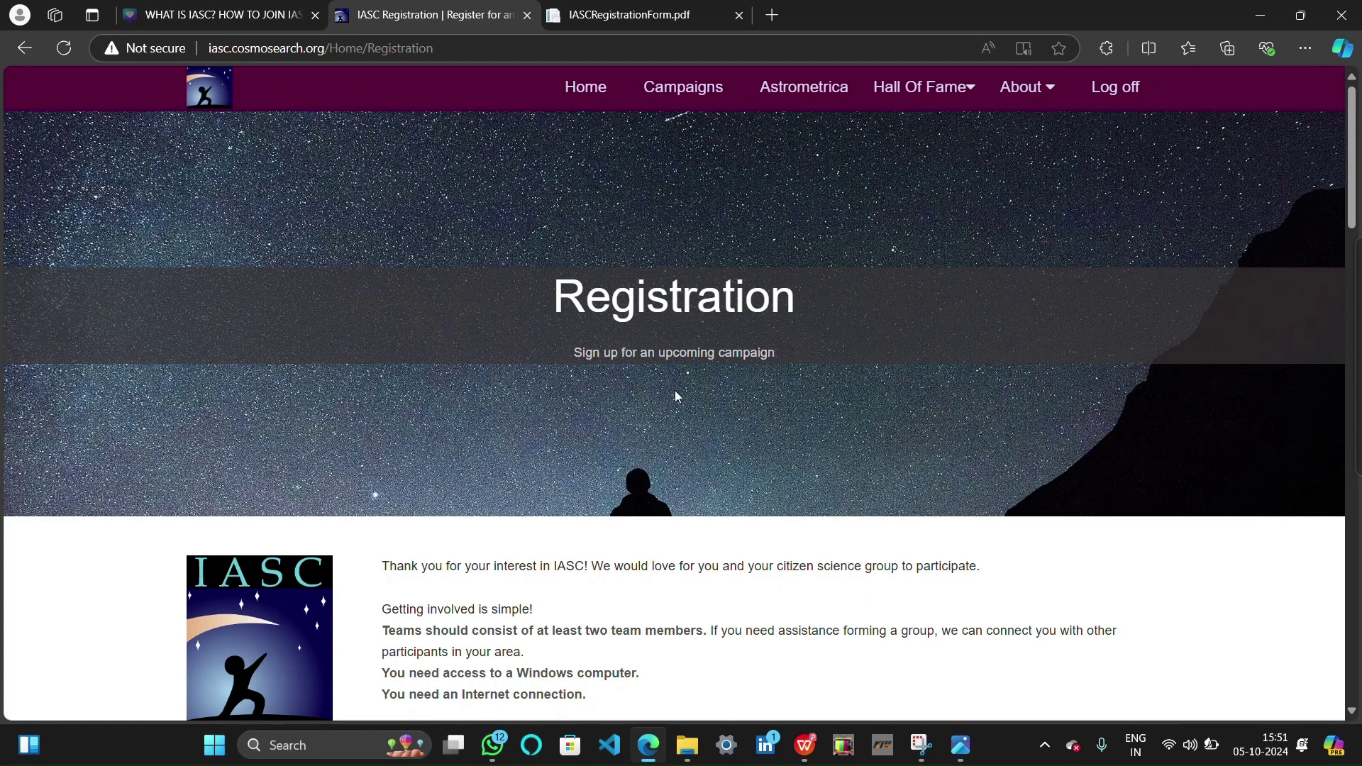
pyautogui.scroll(-2, 718, 423)
pyautogui.scroll(1, 718, 423)
pyautogui.scroll(-1, 718, 422)
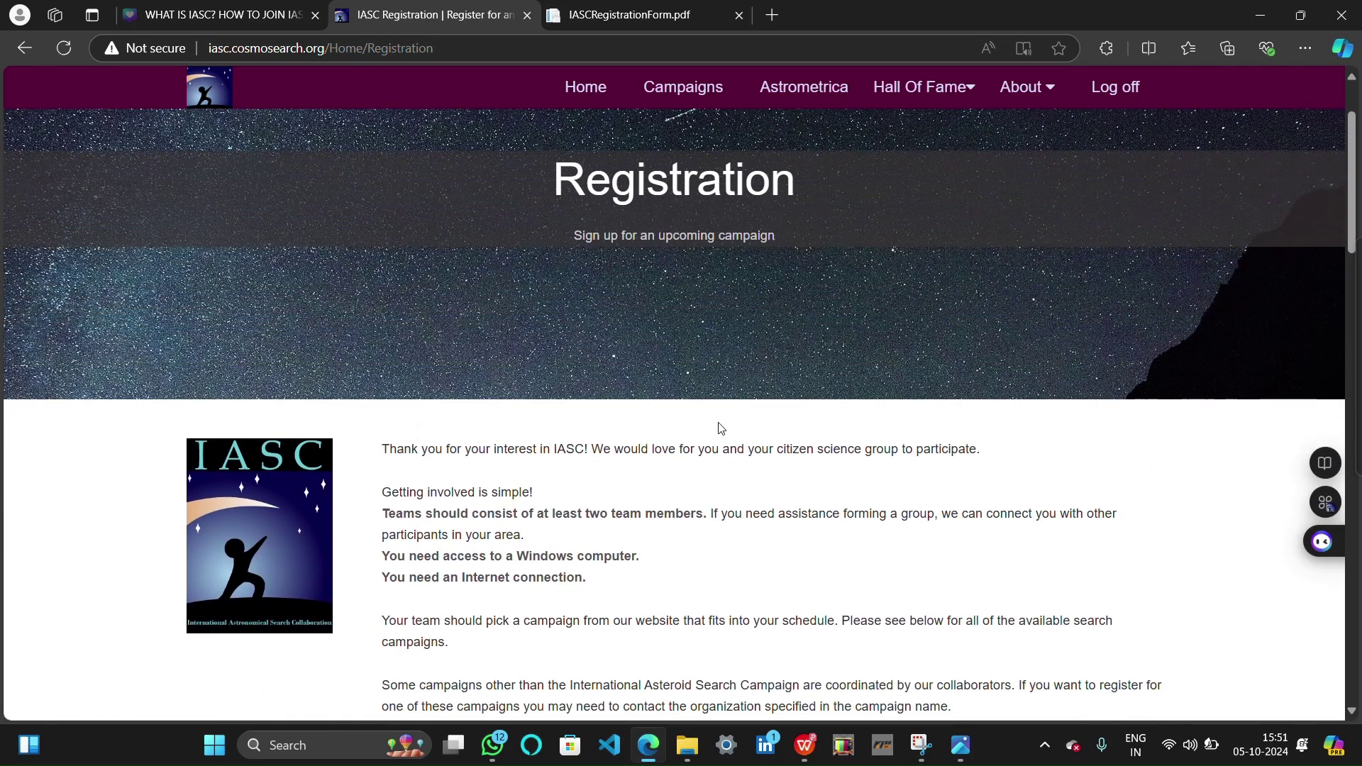
pyautogui.scroll(-5, 719, 428)
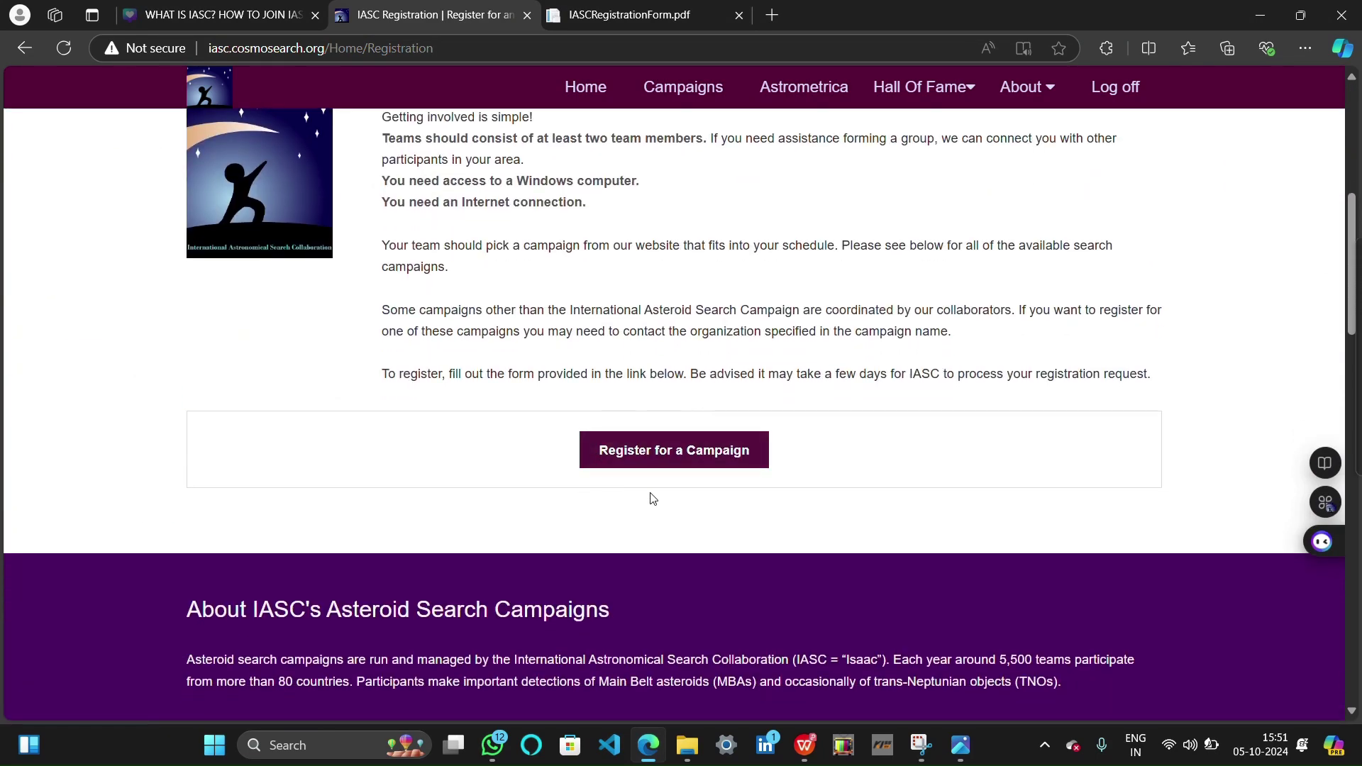
pyautogui.click(716, 459)
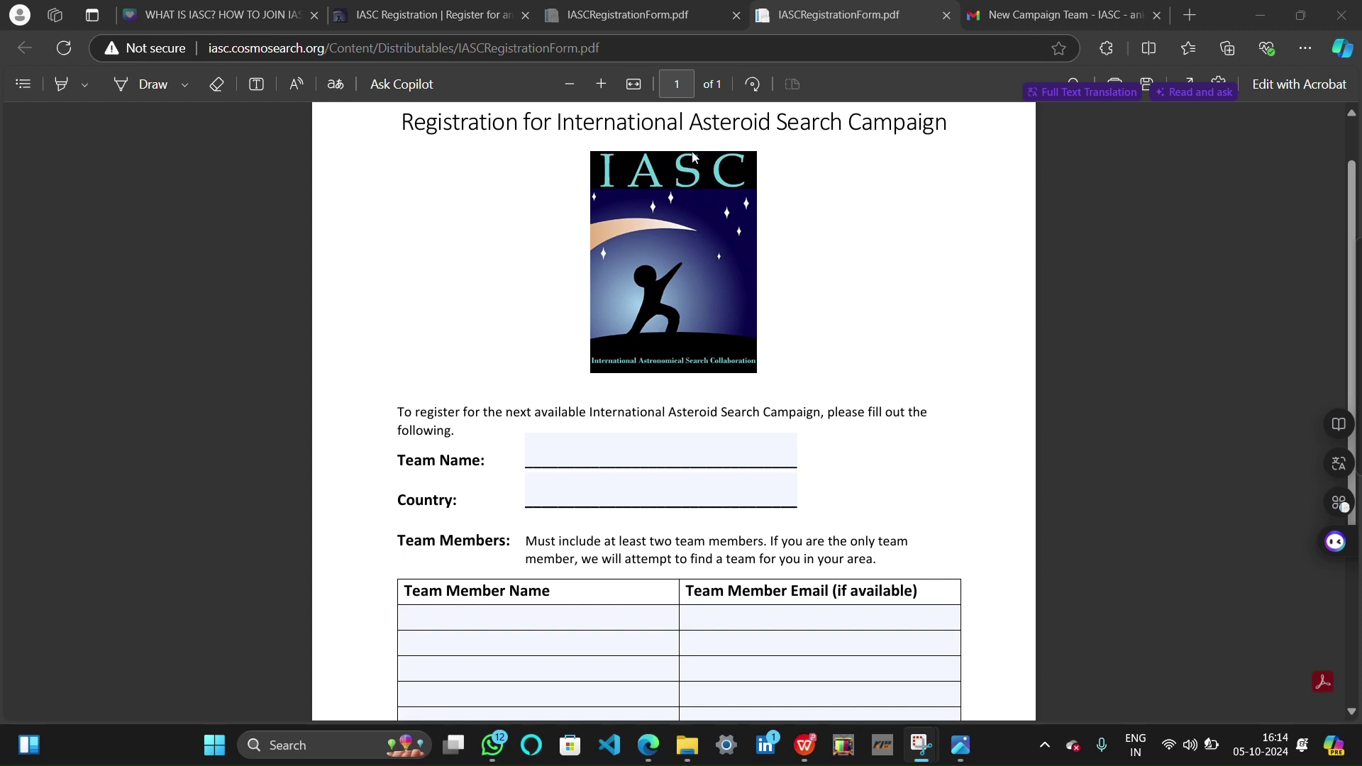
pyautogui.scroll(-1, 811, 262)
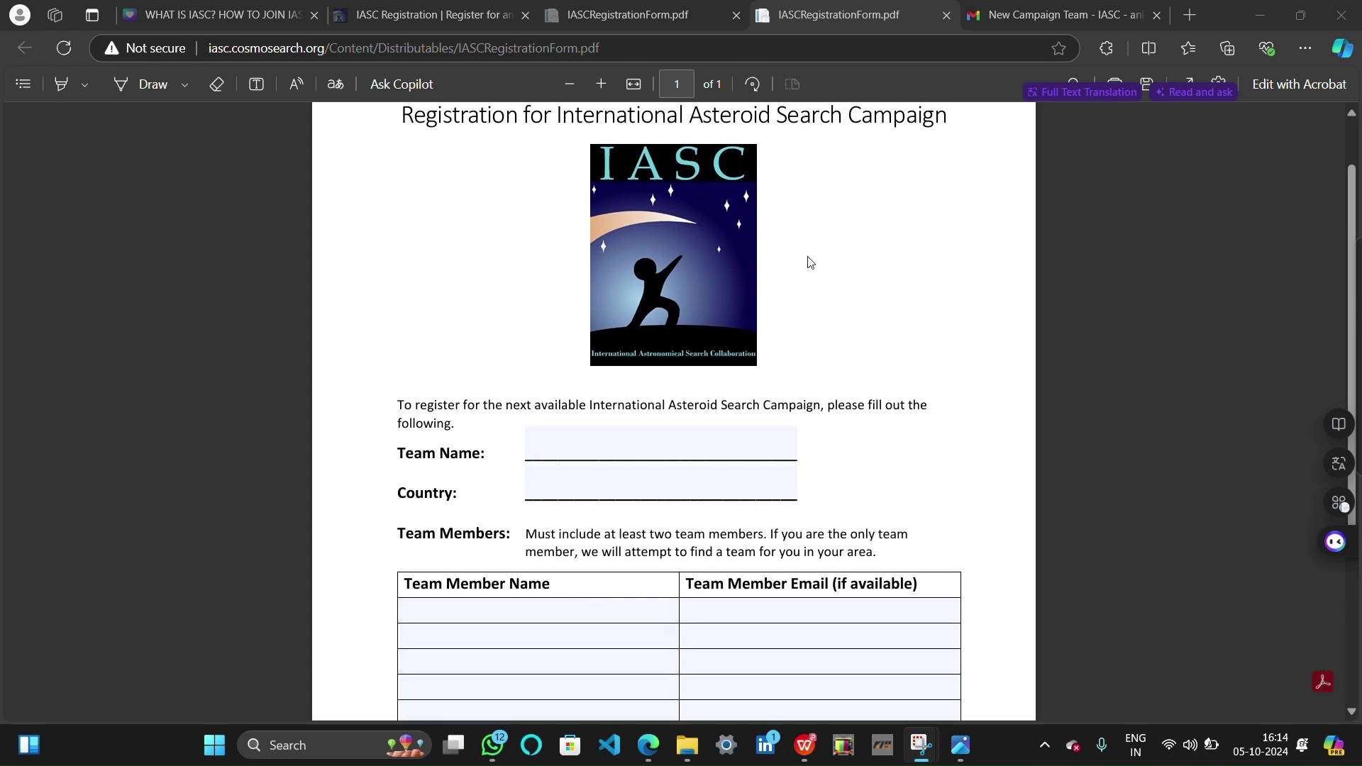
pyautogui.scroll(-3, 811, 262)
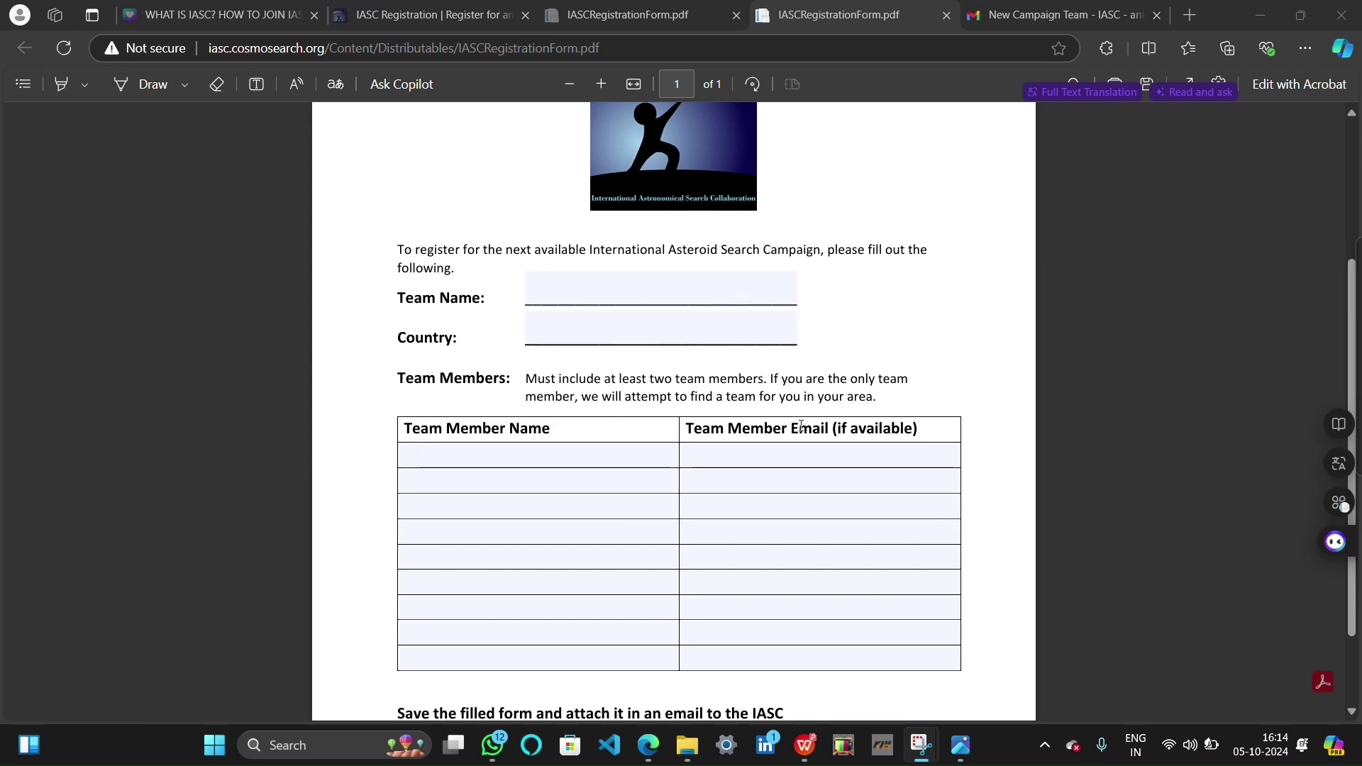
pyautogui.scroll(-1, 801, 426)
pyautogui.scroll(2, 801, 425)
pyautogui.scroll(1, 801, 425)
pyautogui.scroll(-3, 801, 426)
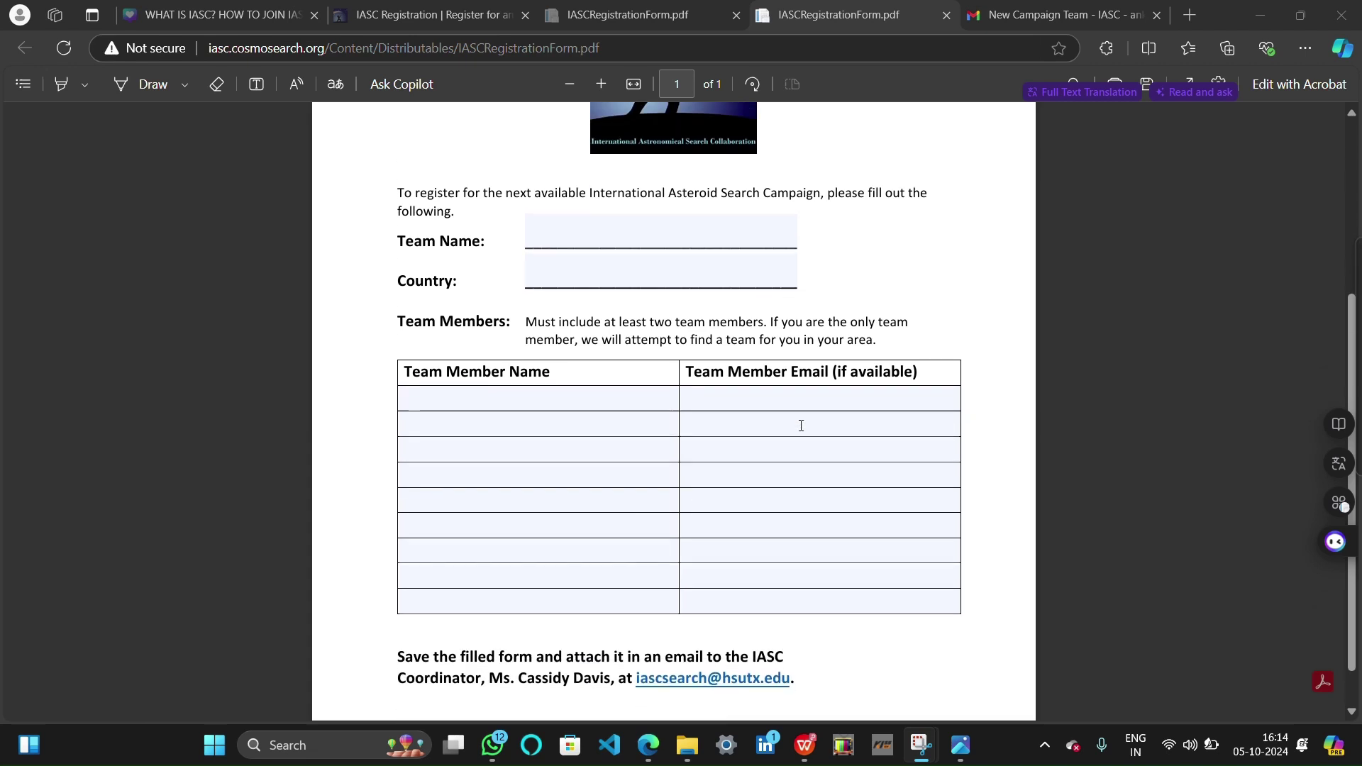
pyautogui.scroll(4, 801, 426)
pyautogui.scroll(-5, 801, 426)
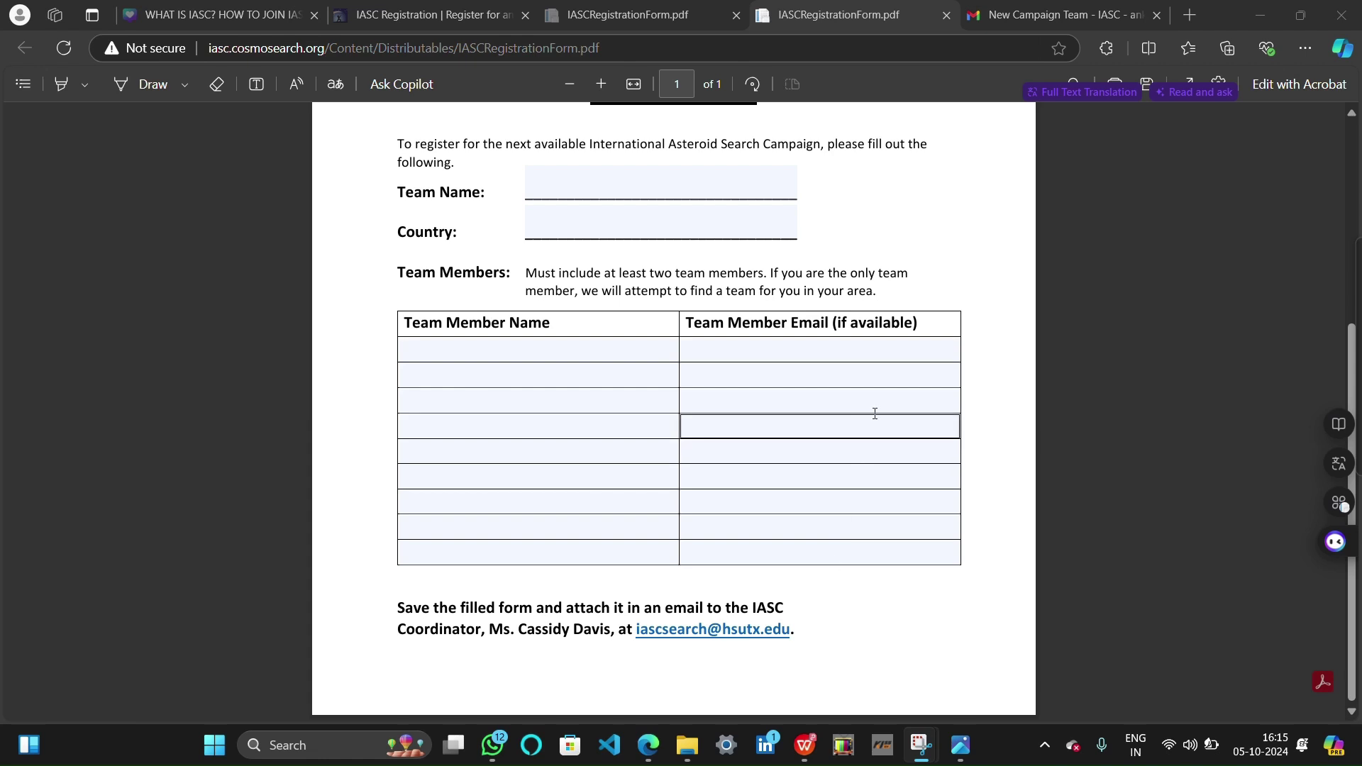
pyautogui.scroll(1, 898, 387)
pyautogui.scroll(1, 898, 387)
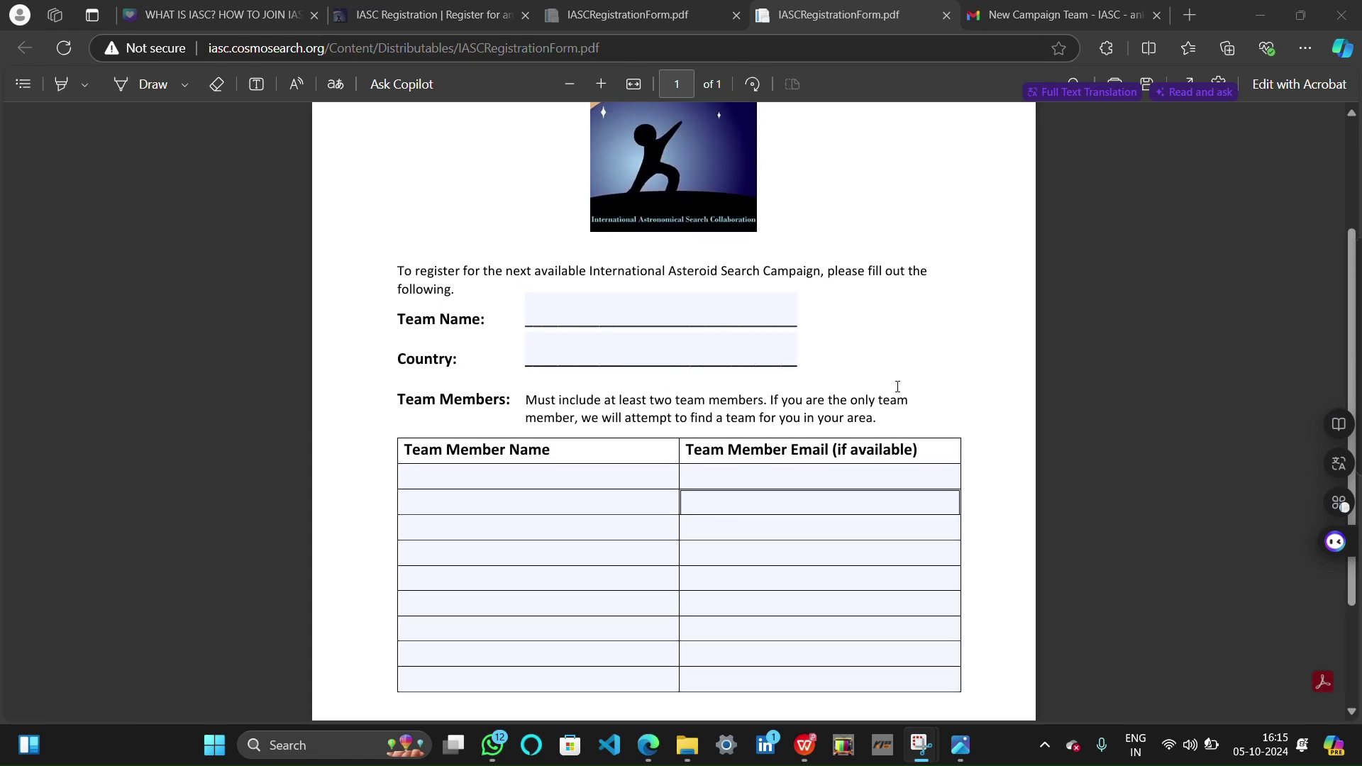
pyautogui.scroll(1, 898, 387)
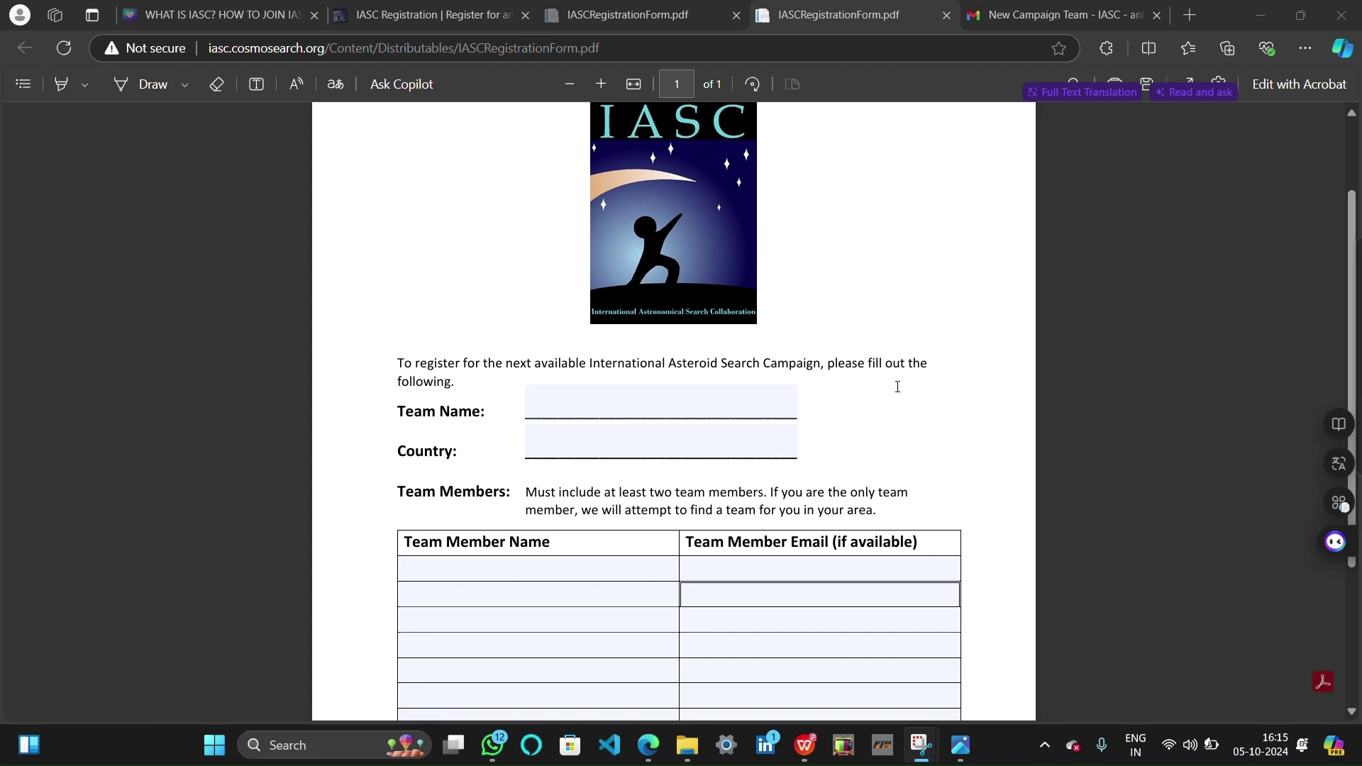
pyautogui.click(514, 580)
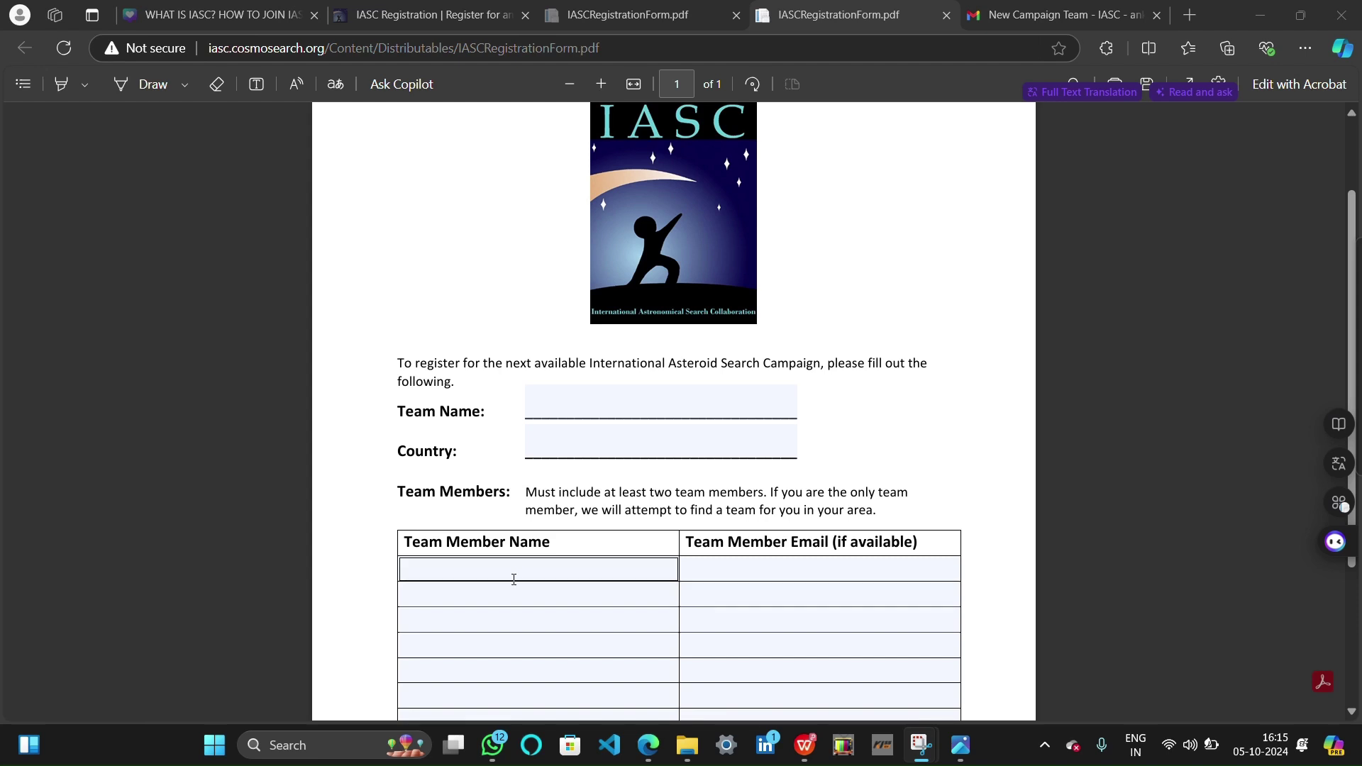
pyautogui.click(815, 569)
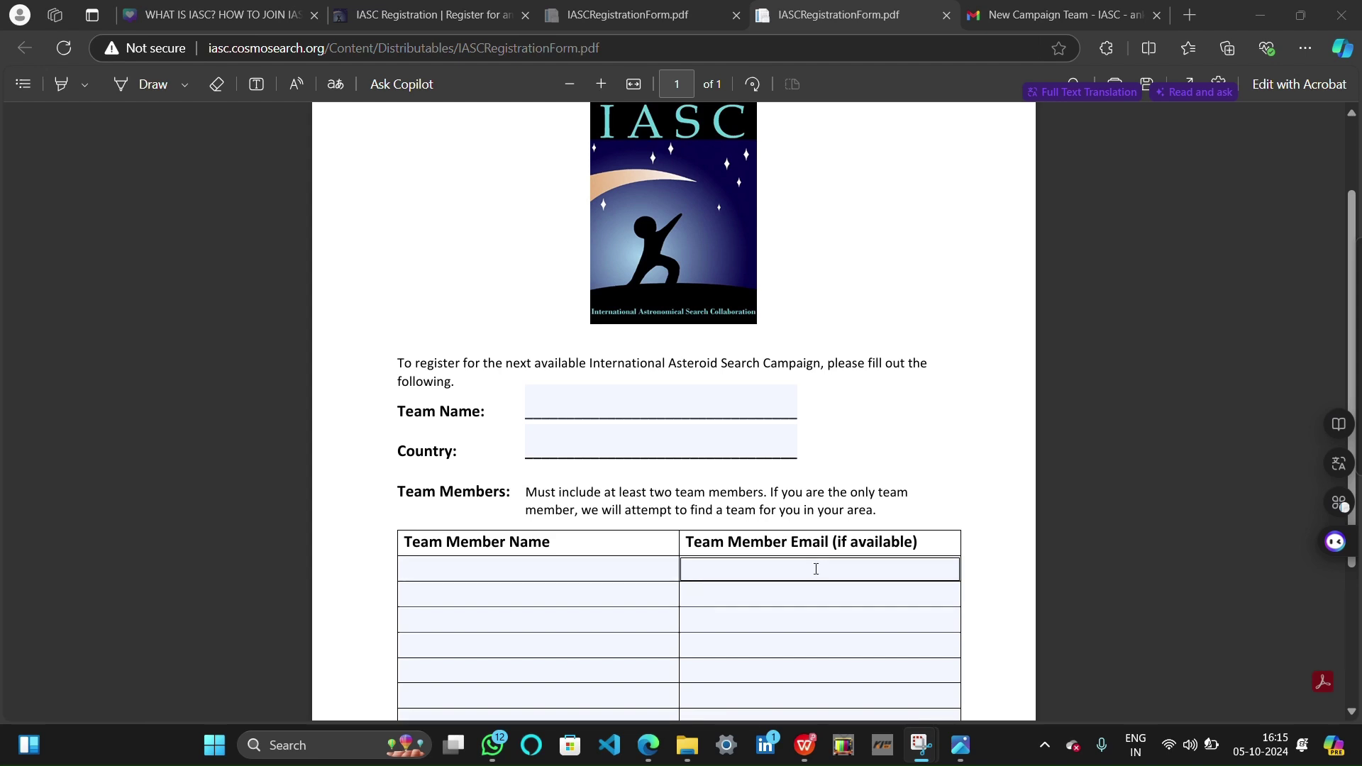
pyautogui.click(587, 411)
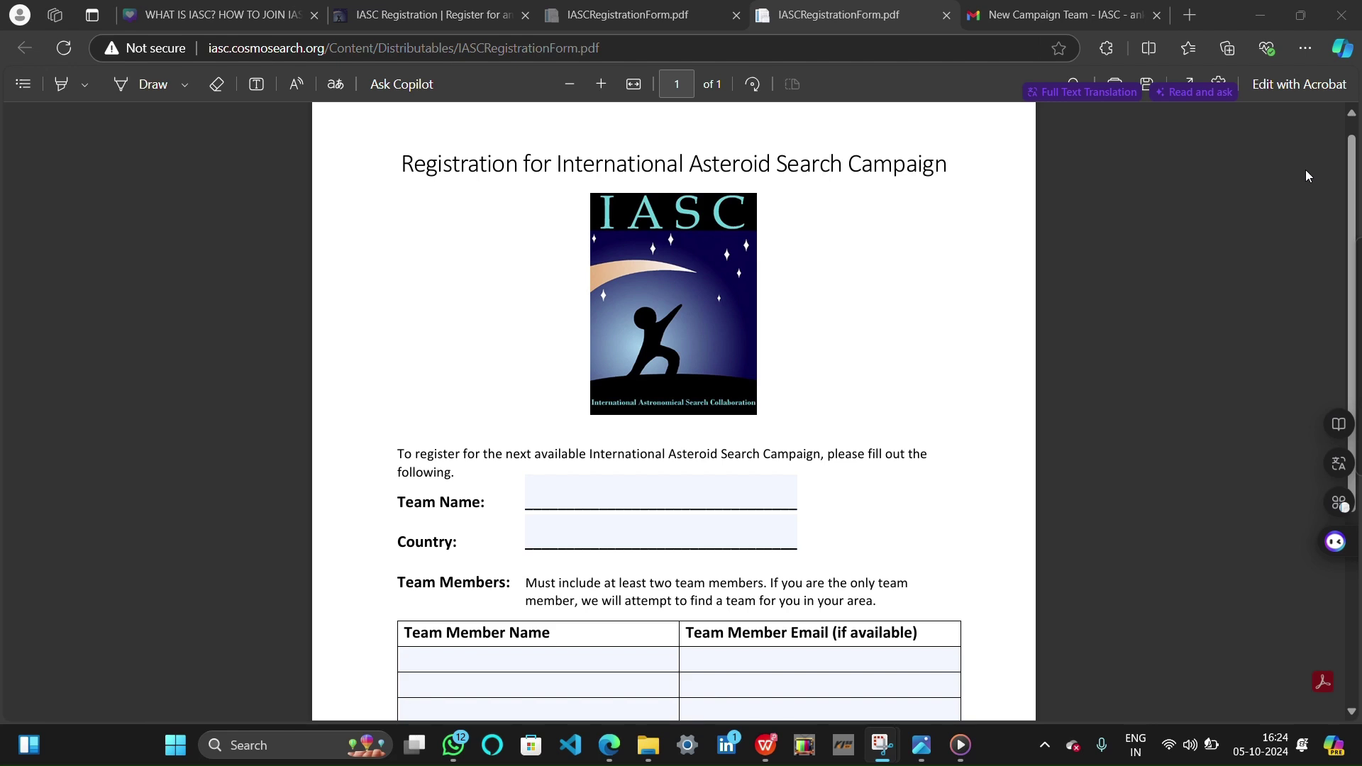
# Scroll down and back up through the blank IASC registration PDF
pyautogui.scroll(-5, 957, 250)
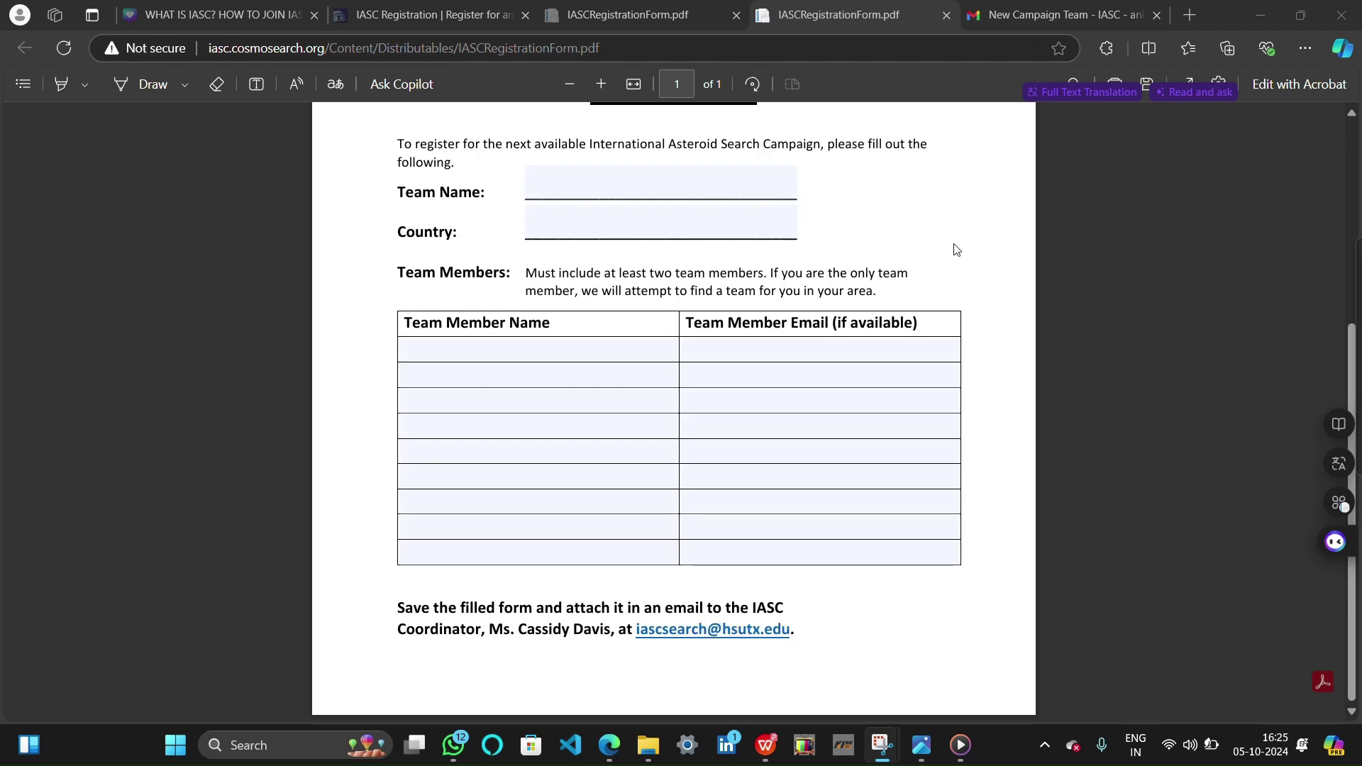
pyautogui.scroll(5, 957, 250)
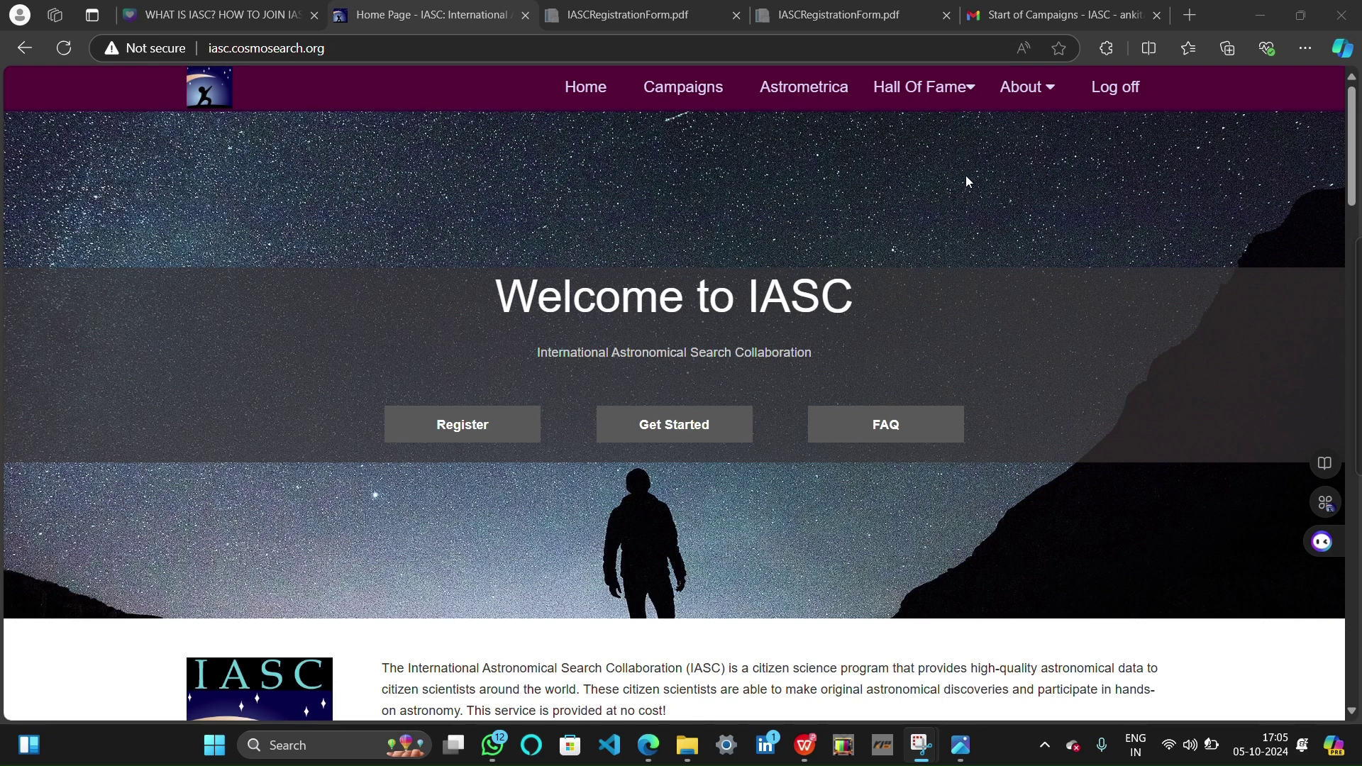
pyautogui.click(1050, 15)
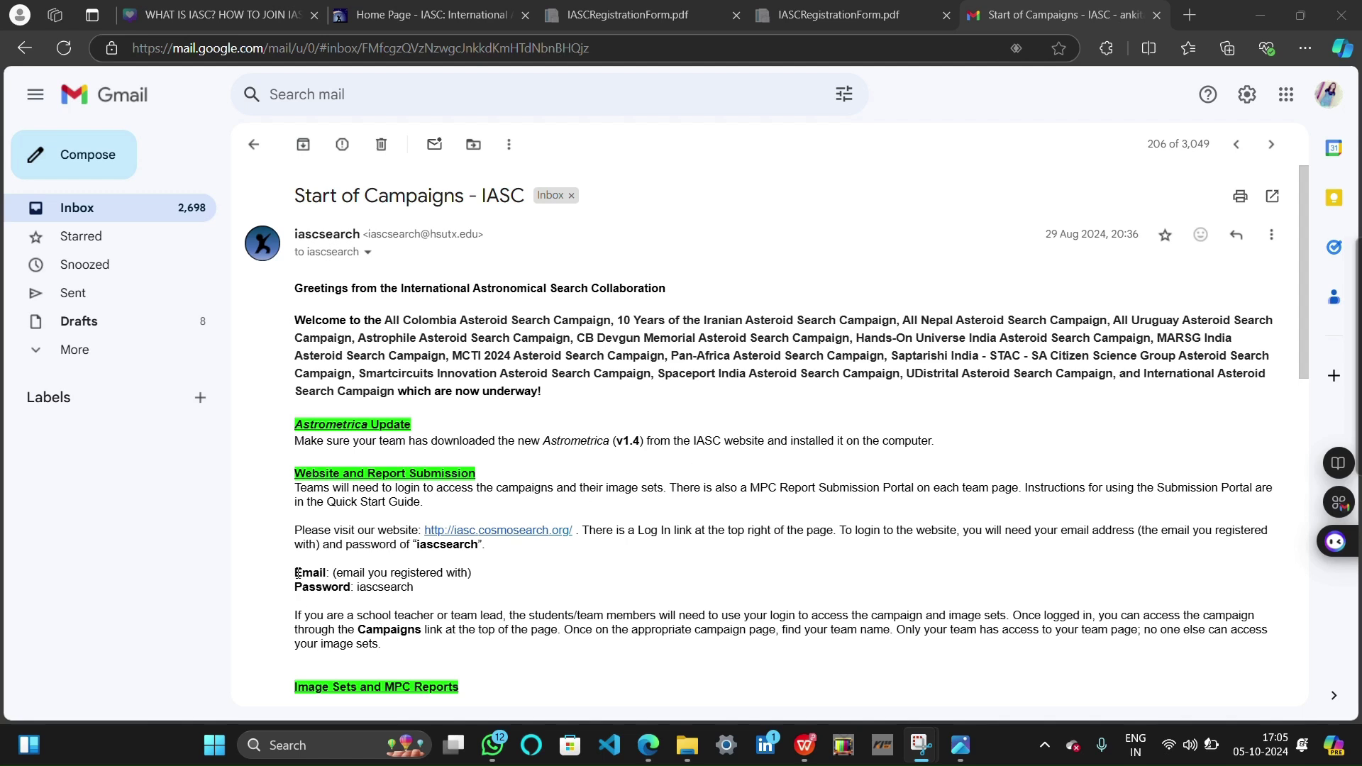
pyautogui.moveTo(294, 575); pyautogui.dragTo(474, 574)
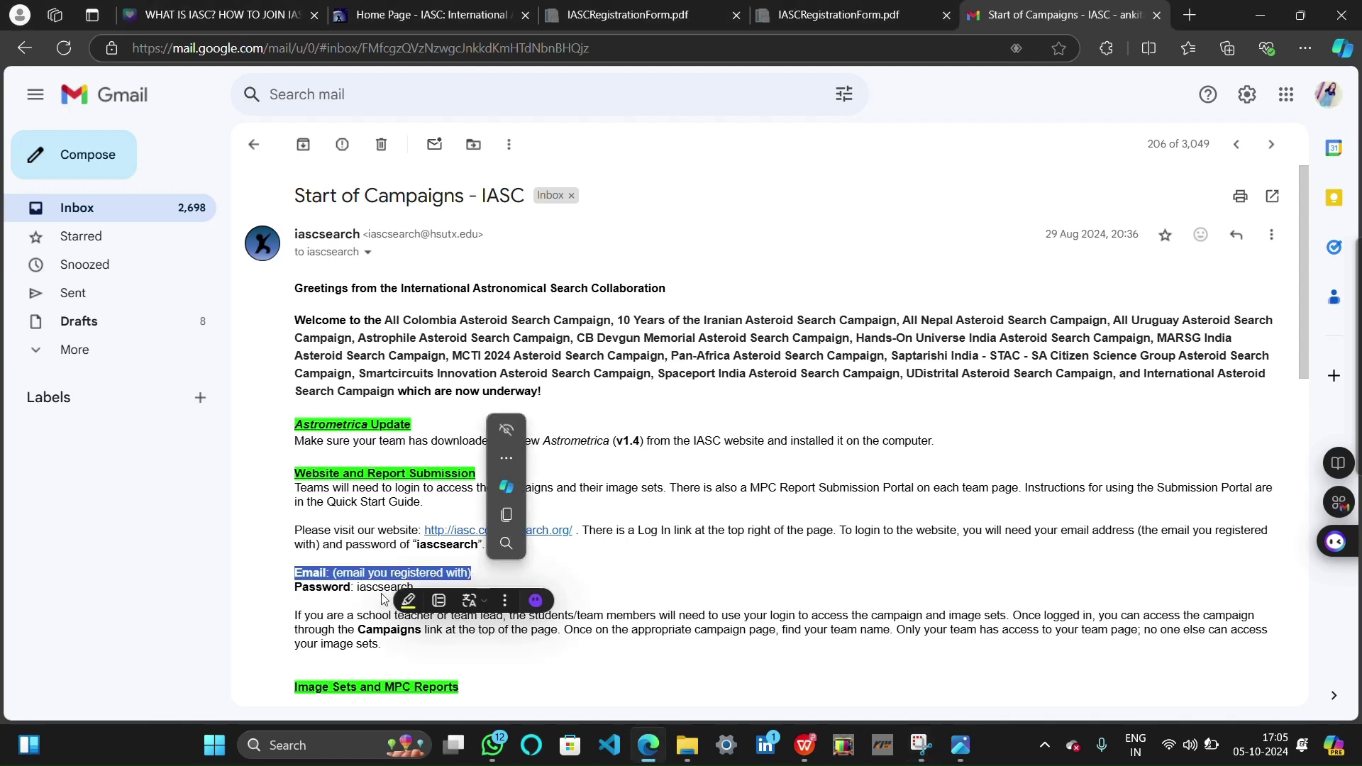
pyautogui.moveTo(295, 587); pyautogui.dragTo(422, 589)
pyautogui.click(759, 254)
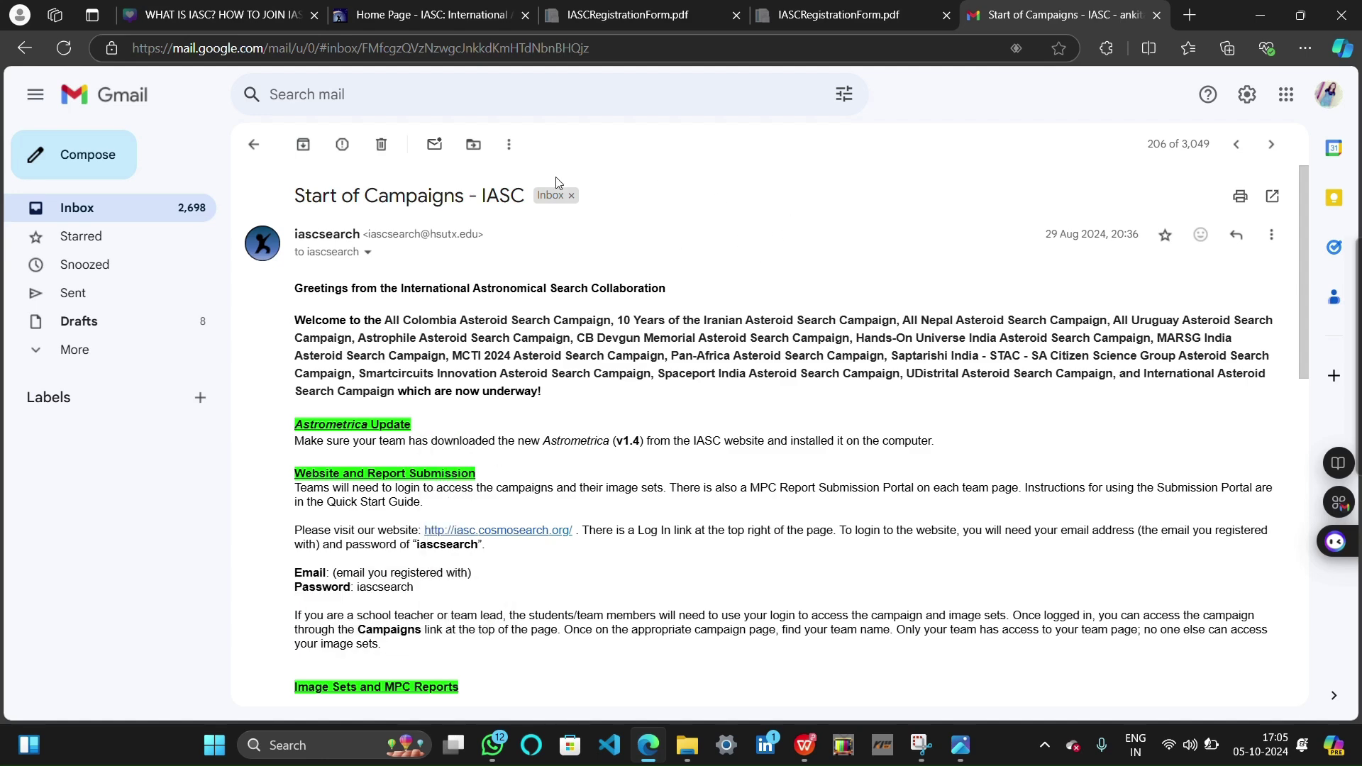
pyautogui.click(426, 14)
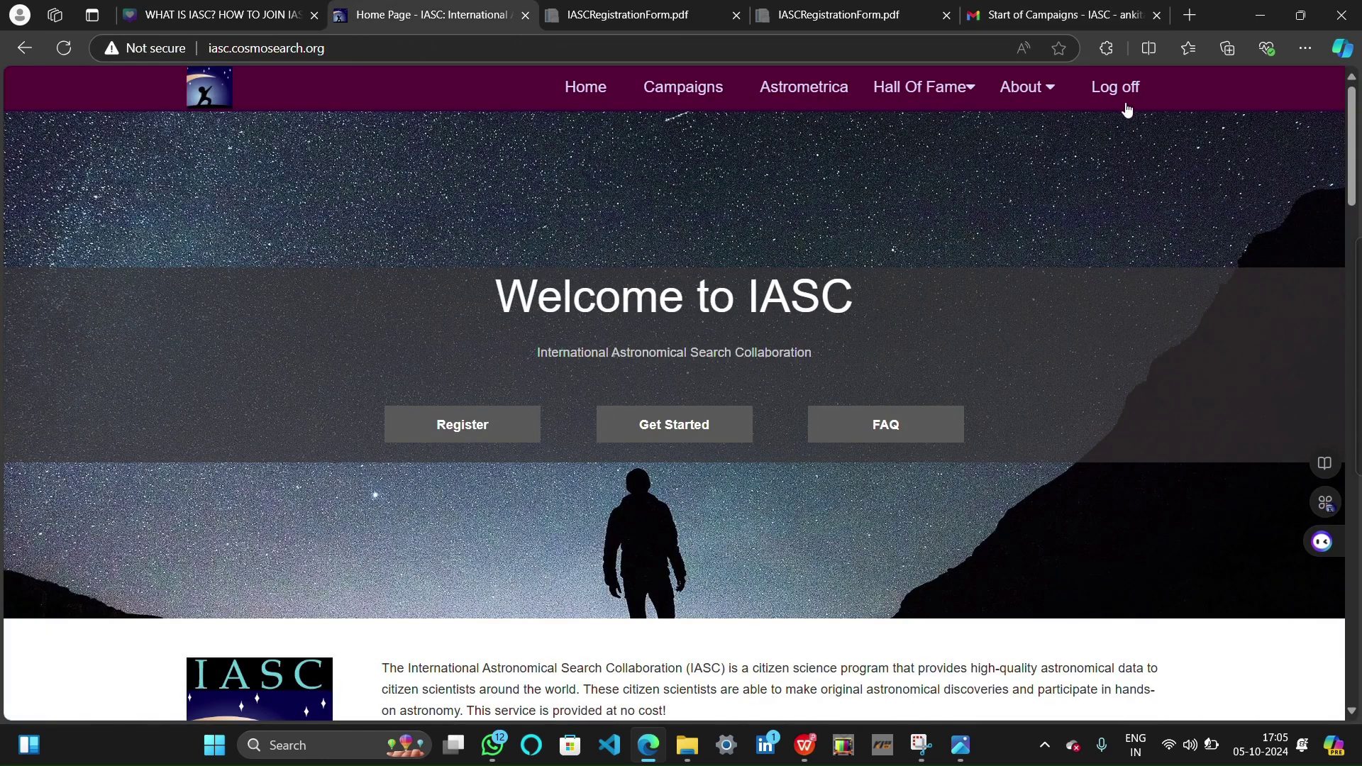
# Sign out, then log back in to IASC with the account e-mail and password
pyautogui.click(1123, 89)
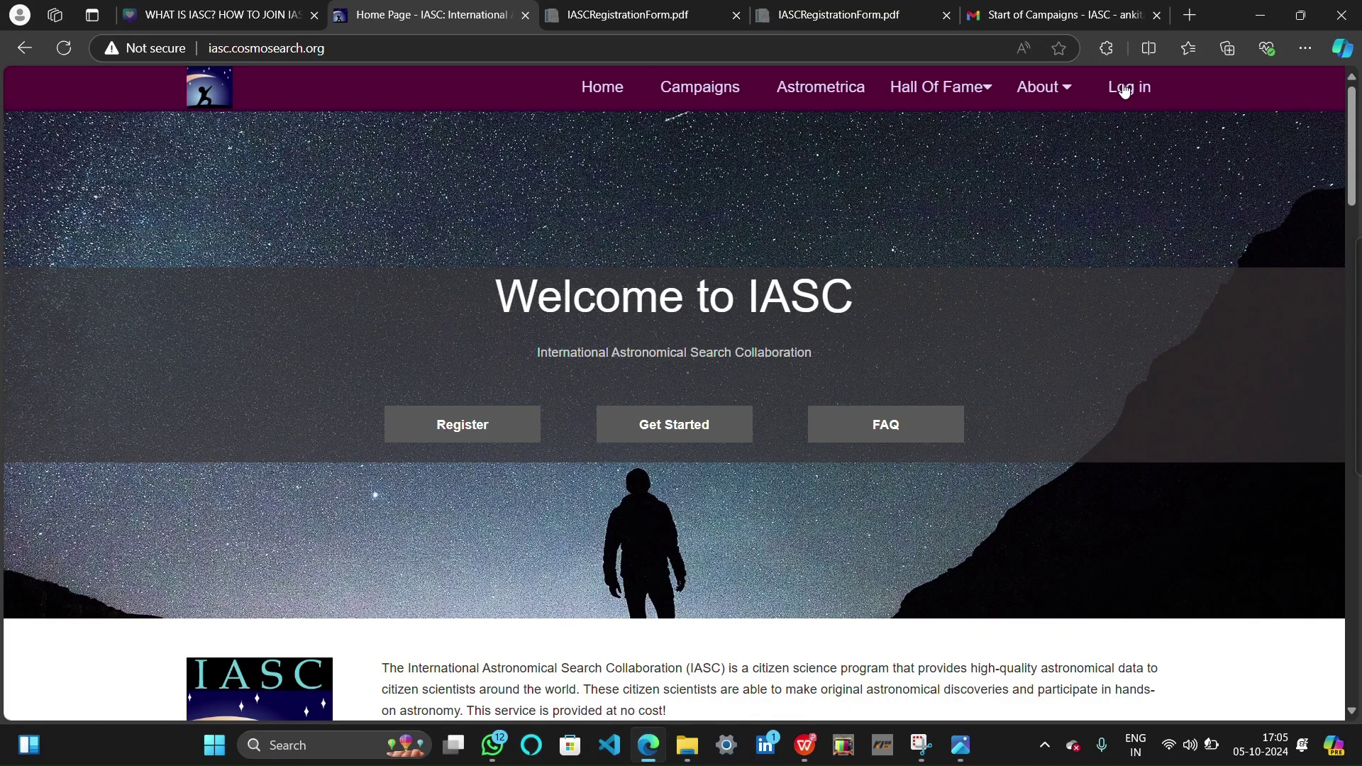
pyautogui.click(1123, 89)
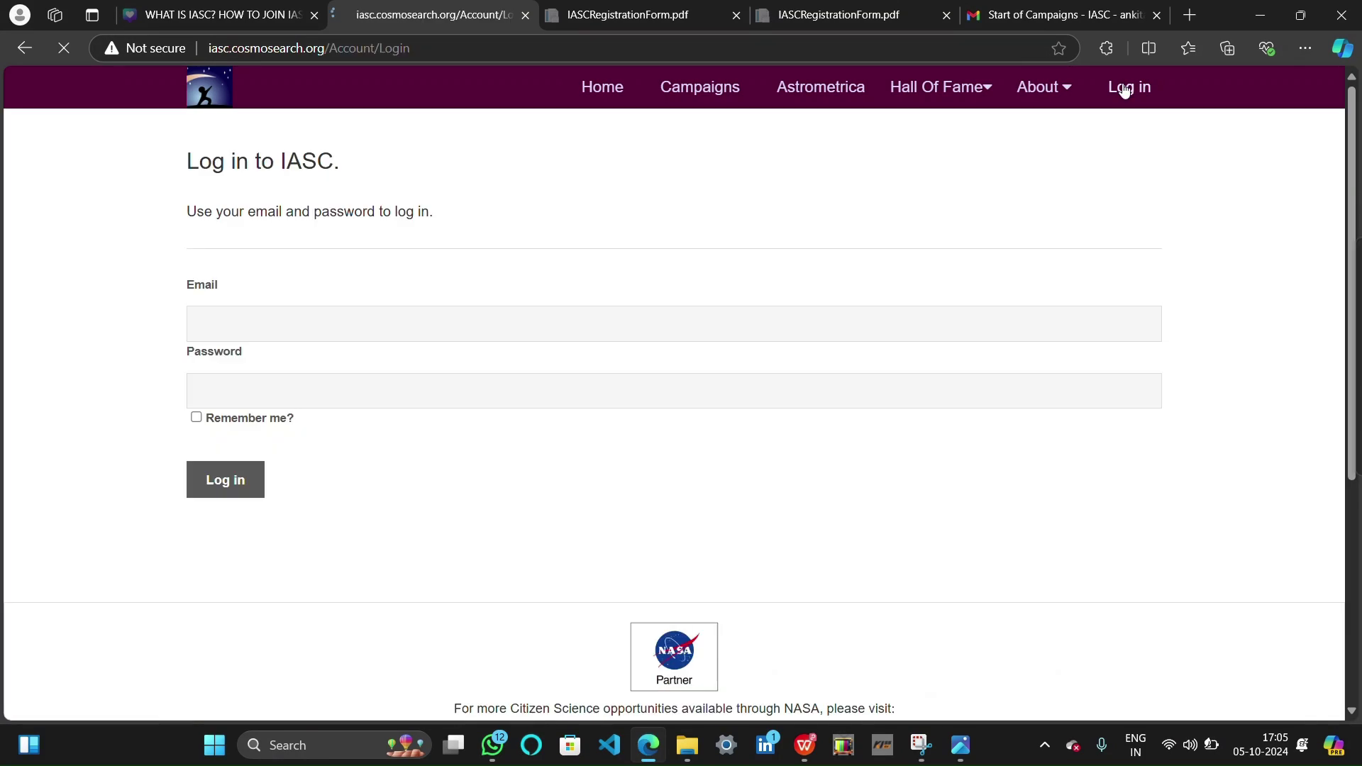
pyautogui.click(231, 321)
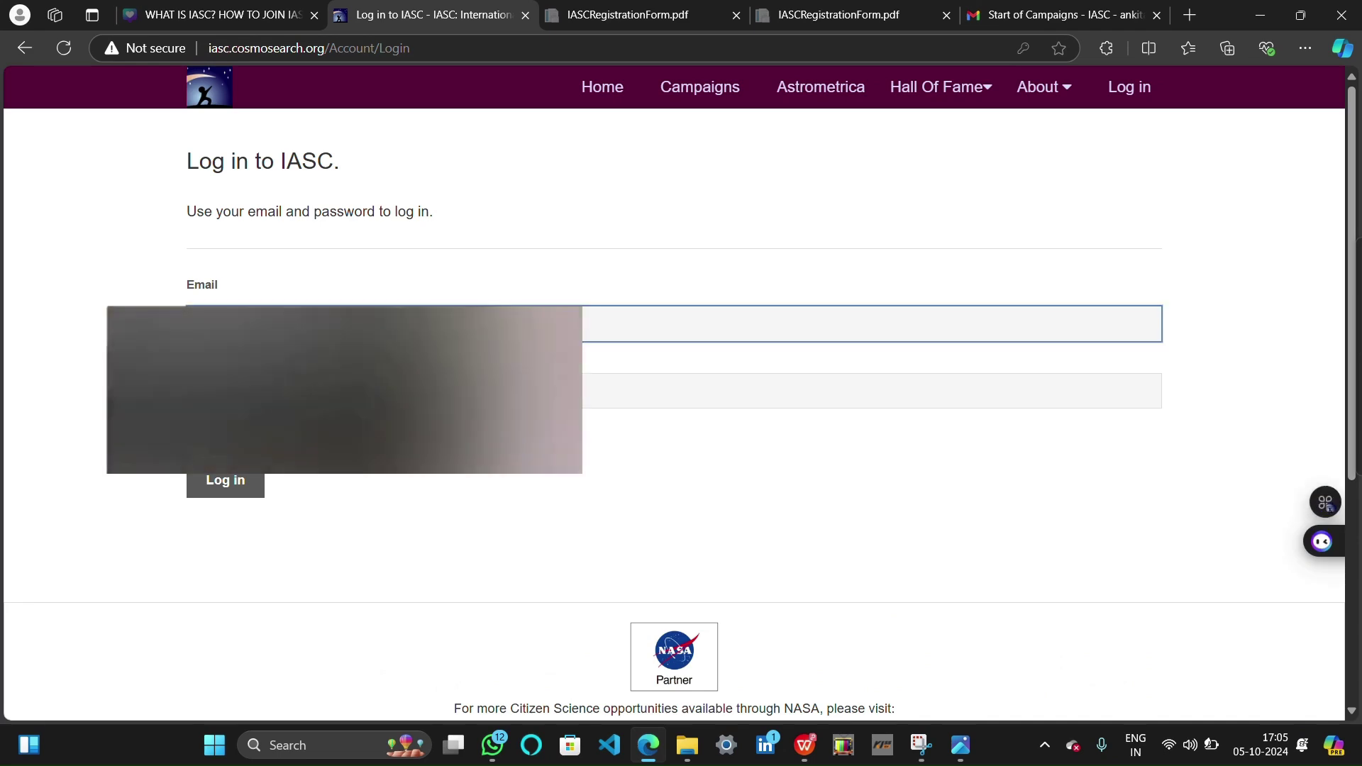
pyautogui.click(567, 243)
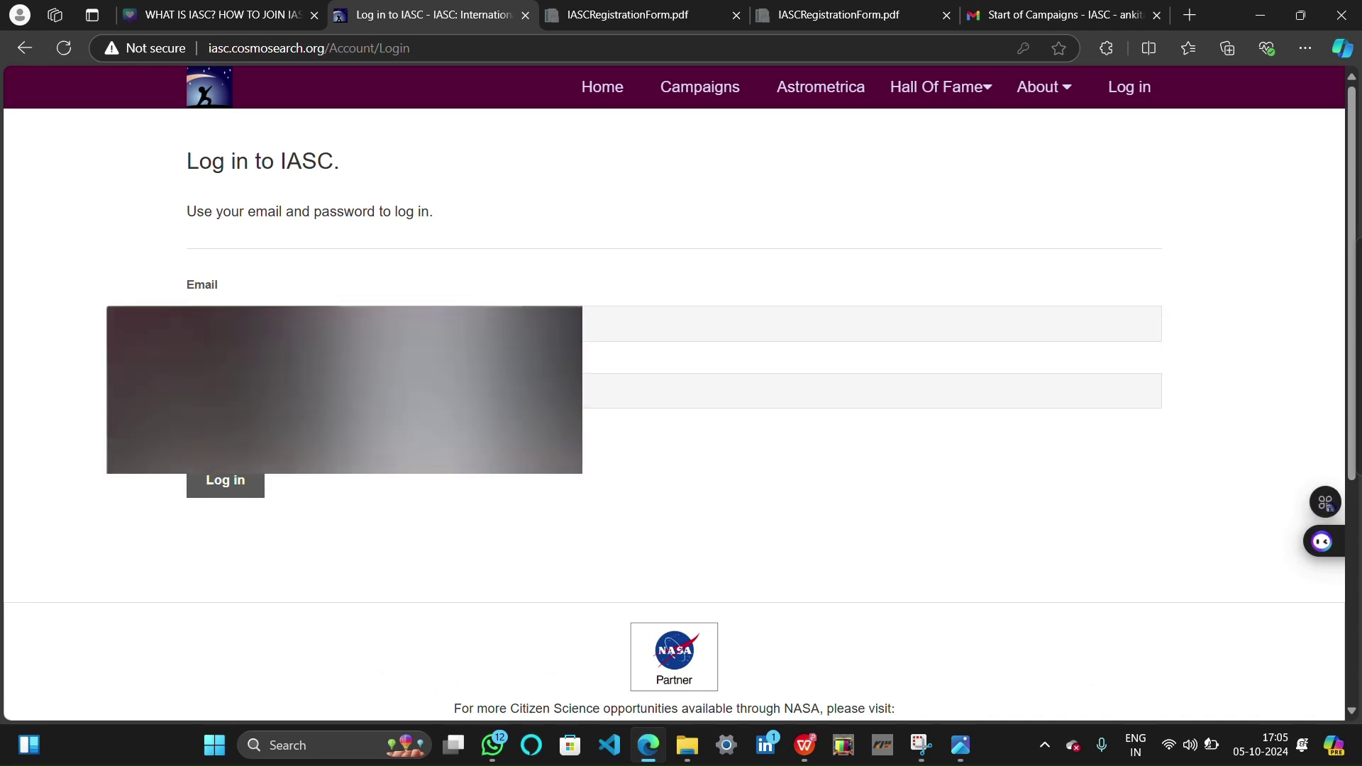
pyautogui.click(593, 85)
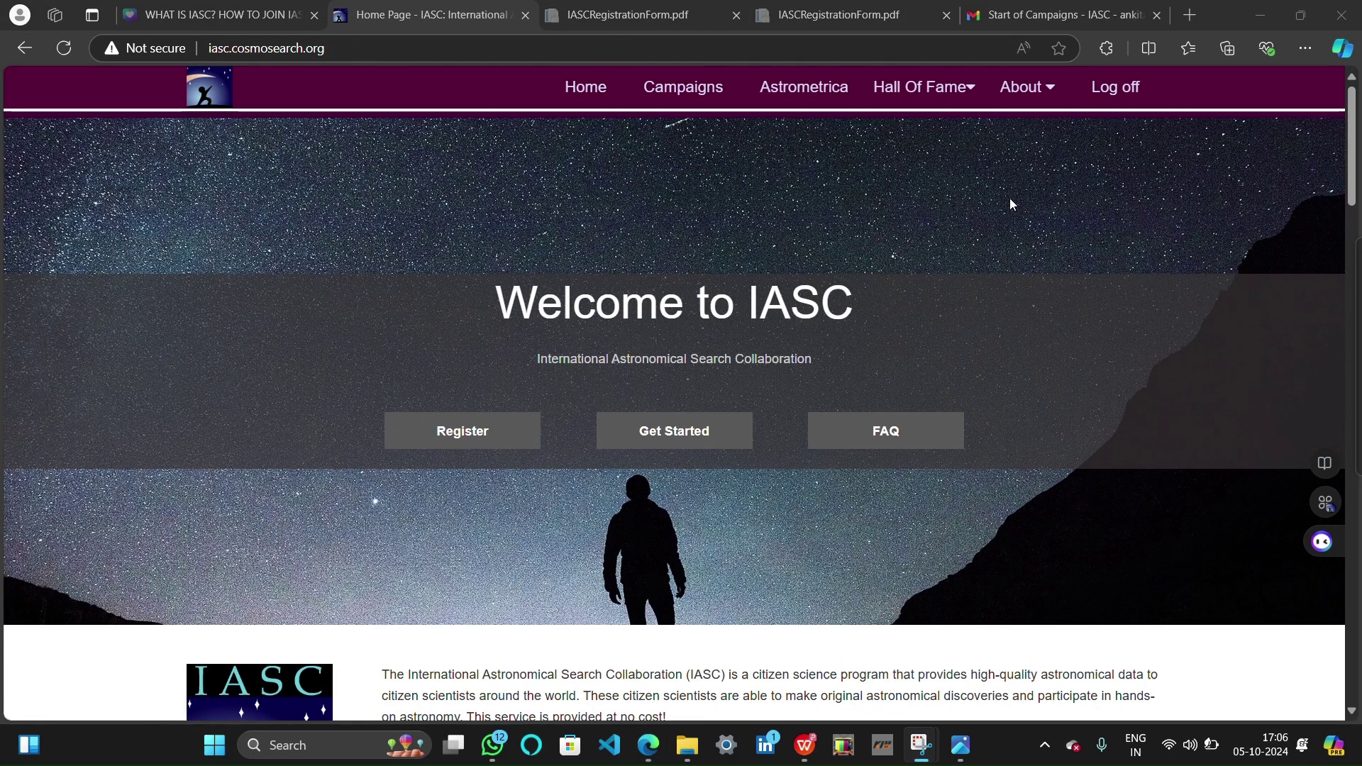
pyautogui.scroll(-5, 1010, 198)
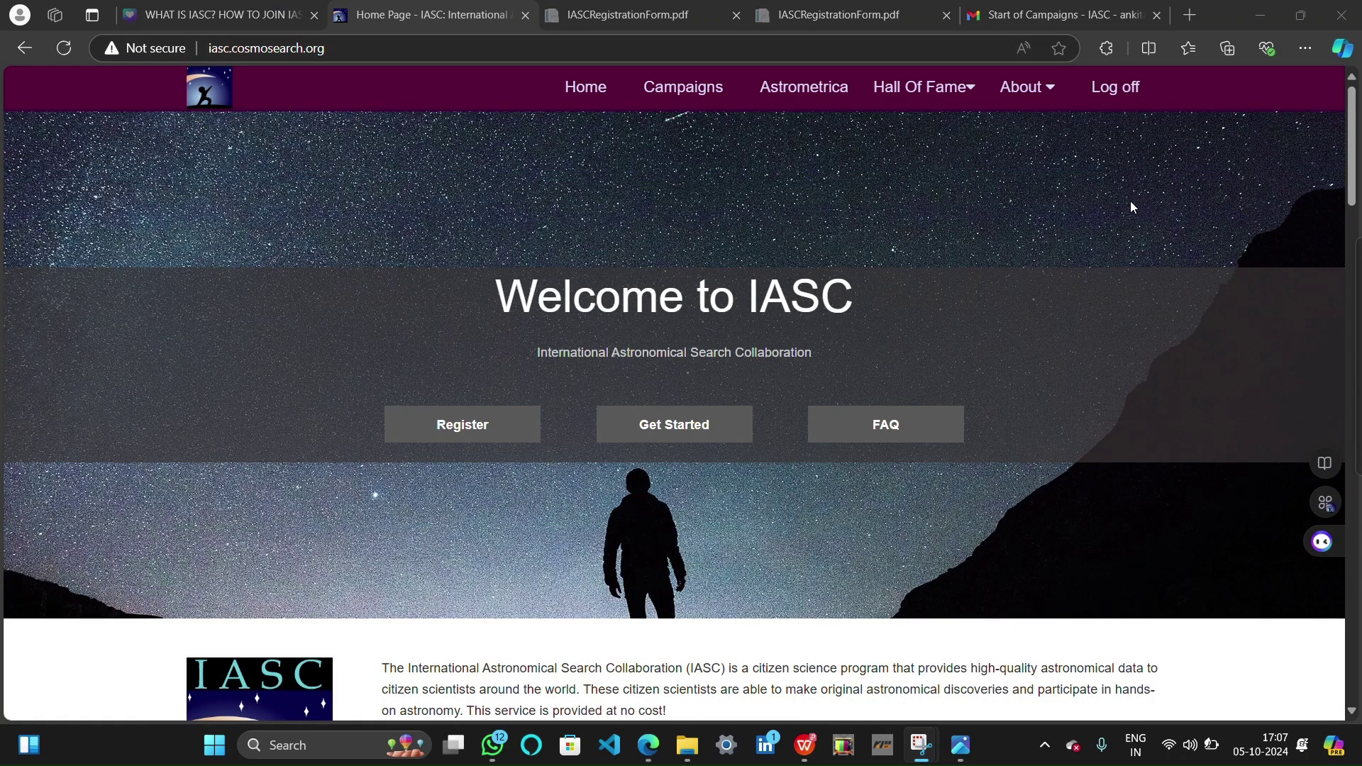
# Open the Campaigns page and scroll through the table of current campaigns and team counts
pyautogui.click(696, 91)
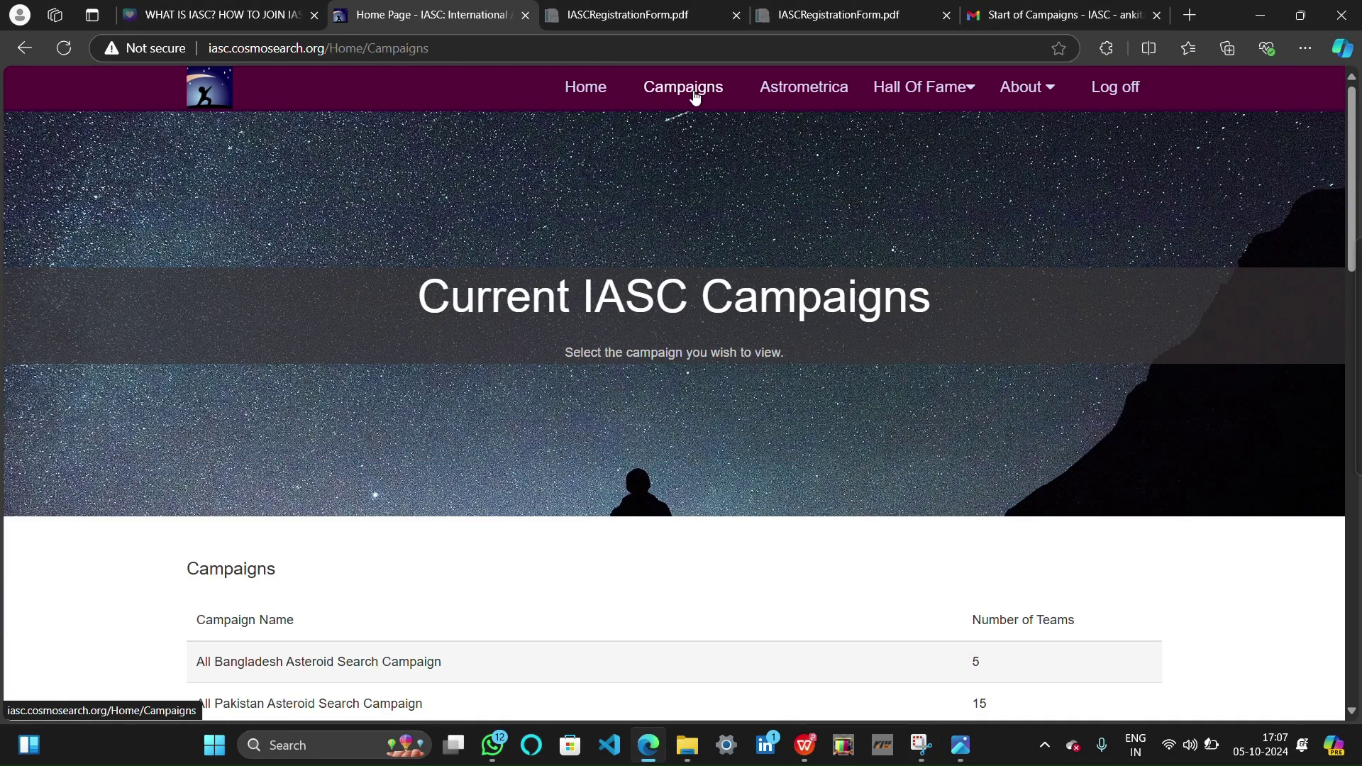
pyautogui.scroll(-6, 663, 305)
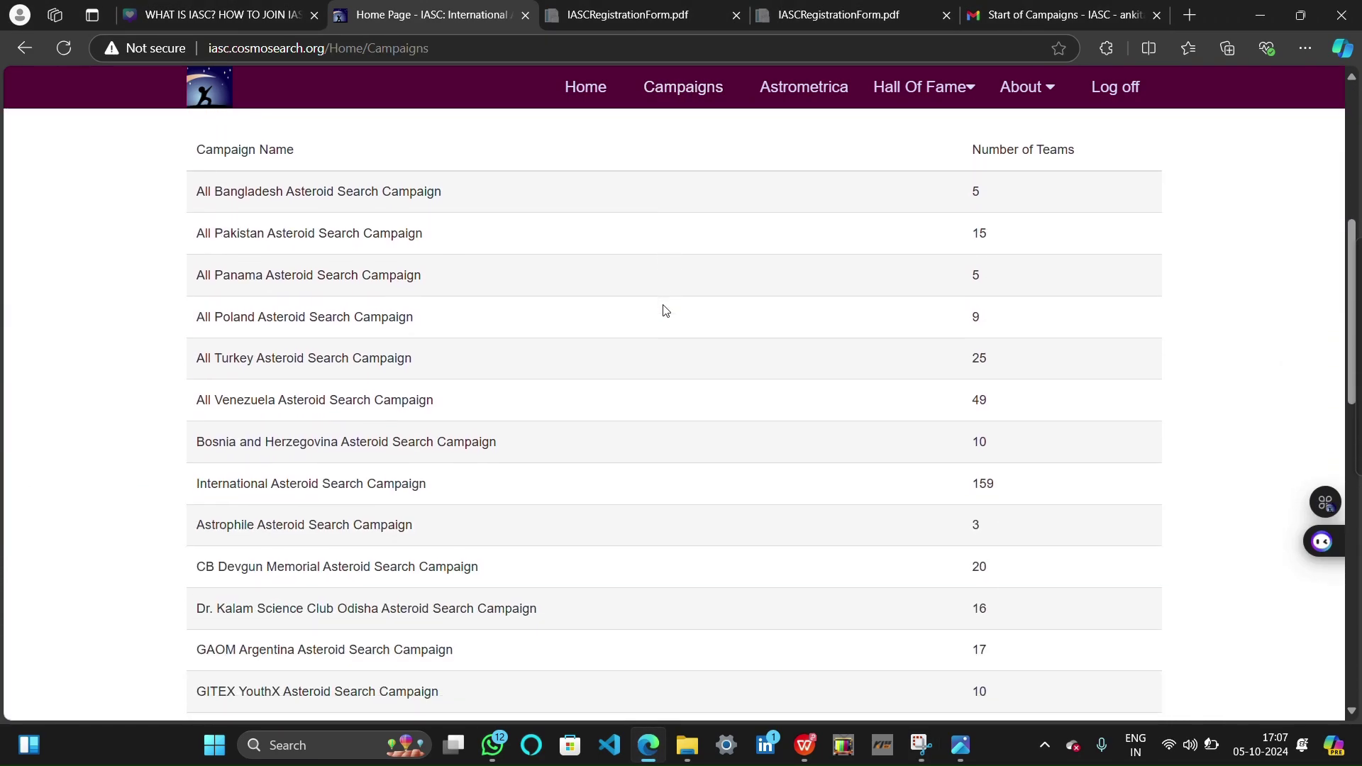
pyautogui.scroll(1, 665, 312)
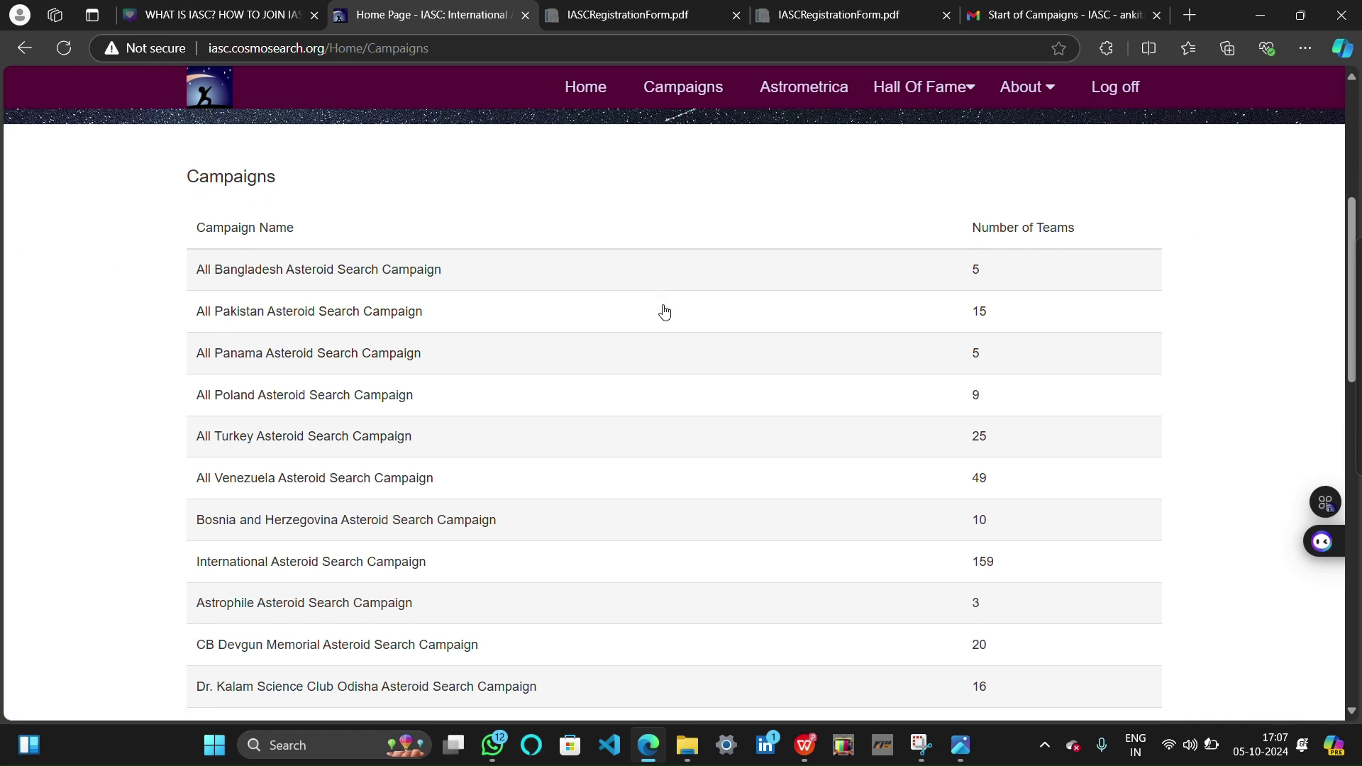
pyautogui.scroll(-1, 663, 310)
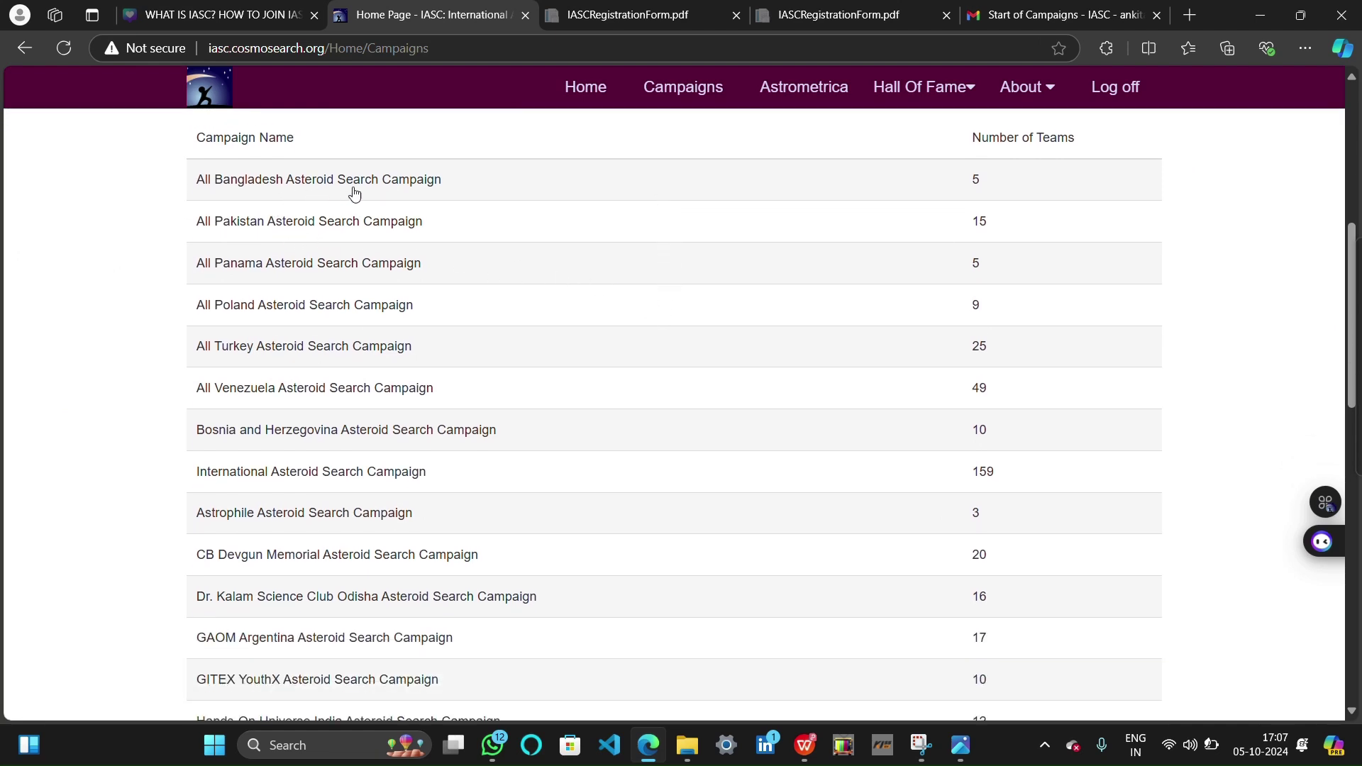
pyautogui.scroll(-1, 549, 369)
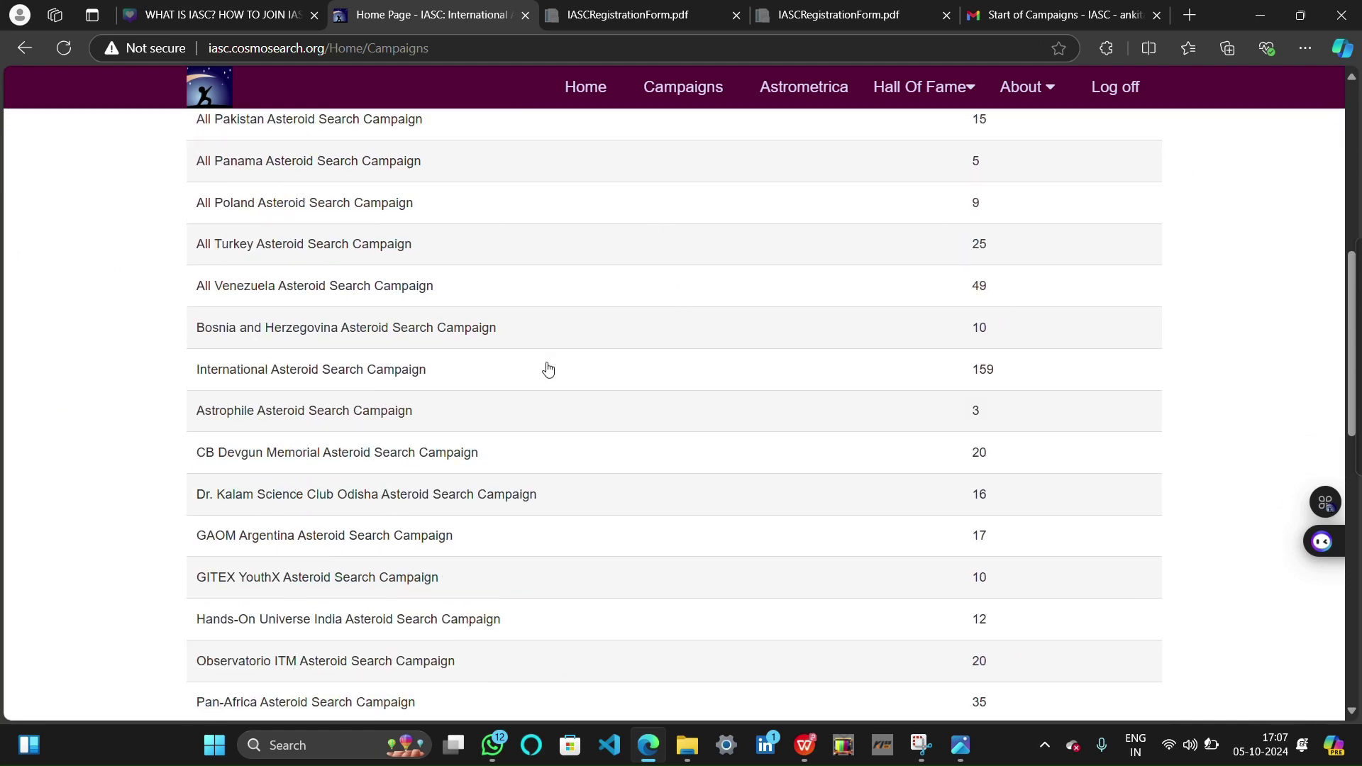
pyautogui.scroll(-5, 542, 347)
pyautogui.scroll(2, 543, 349)
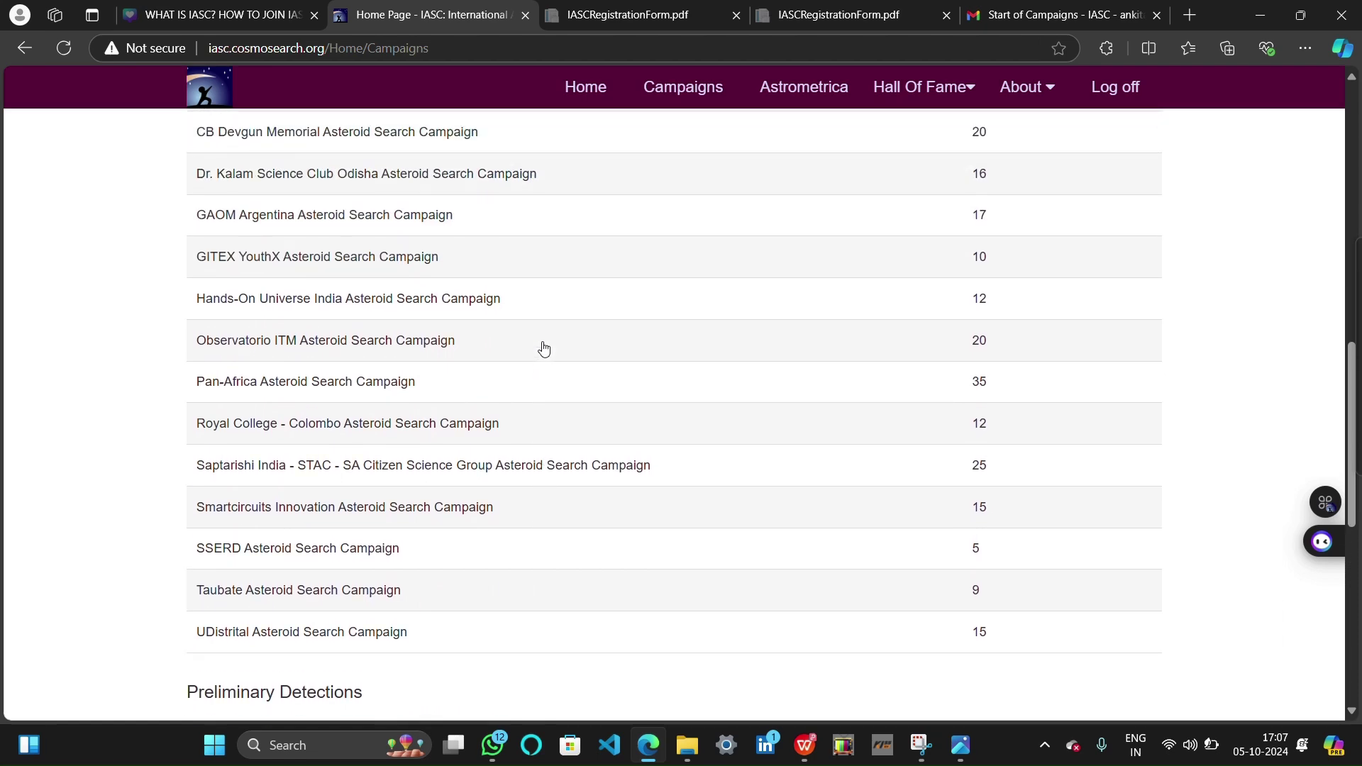
pyautogui.scroll(2, 544, 348)
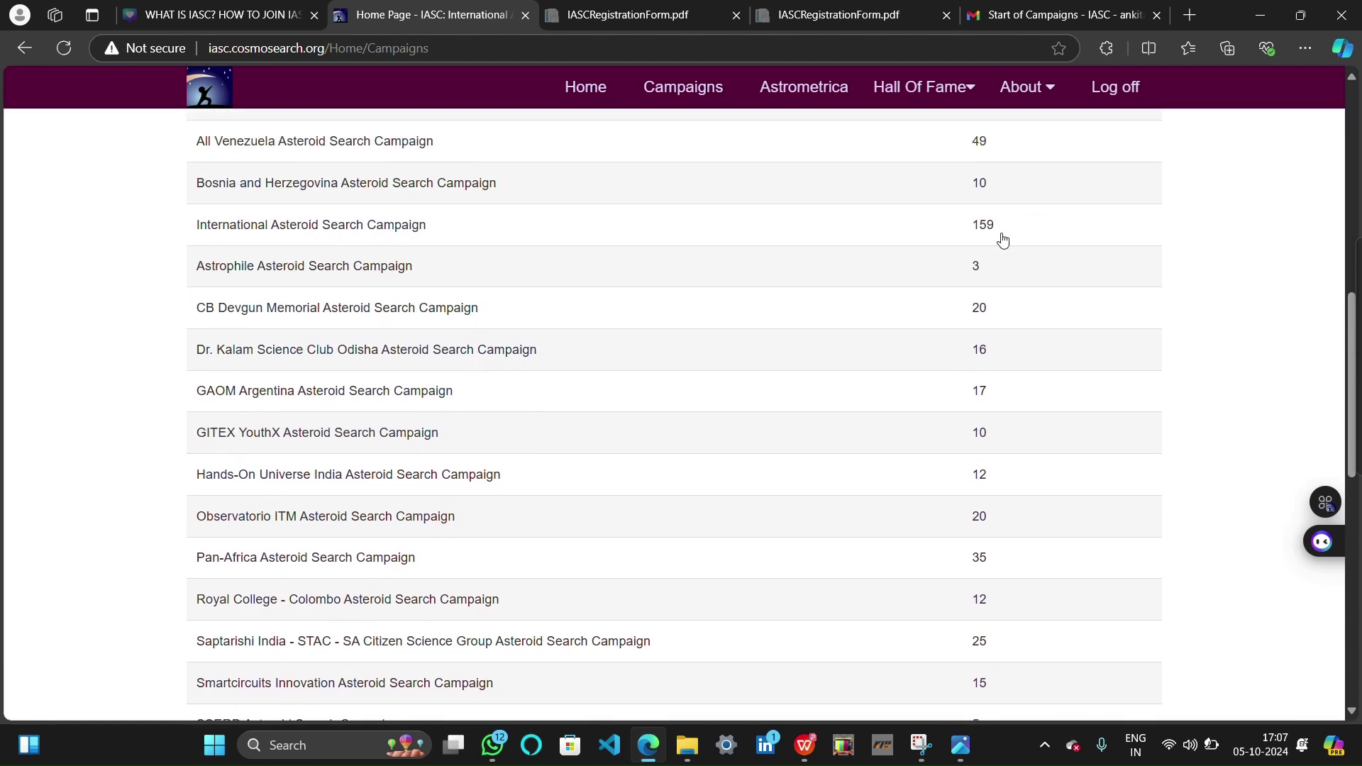
pyautogui.scroll(-9, 999, 236)
pyautogui.scroll(17, 997, 234)
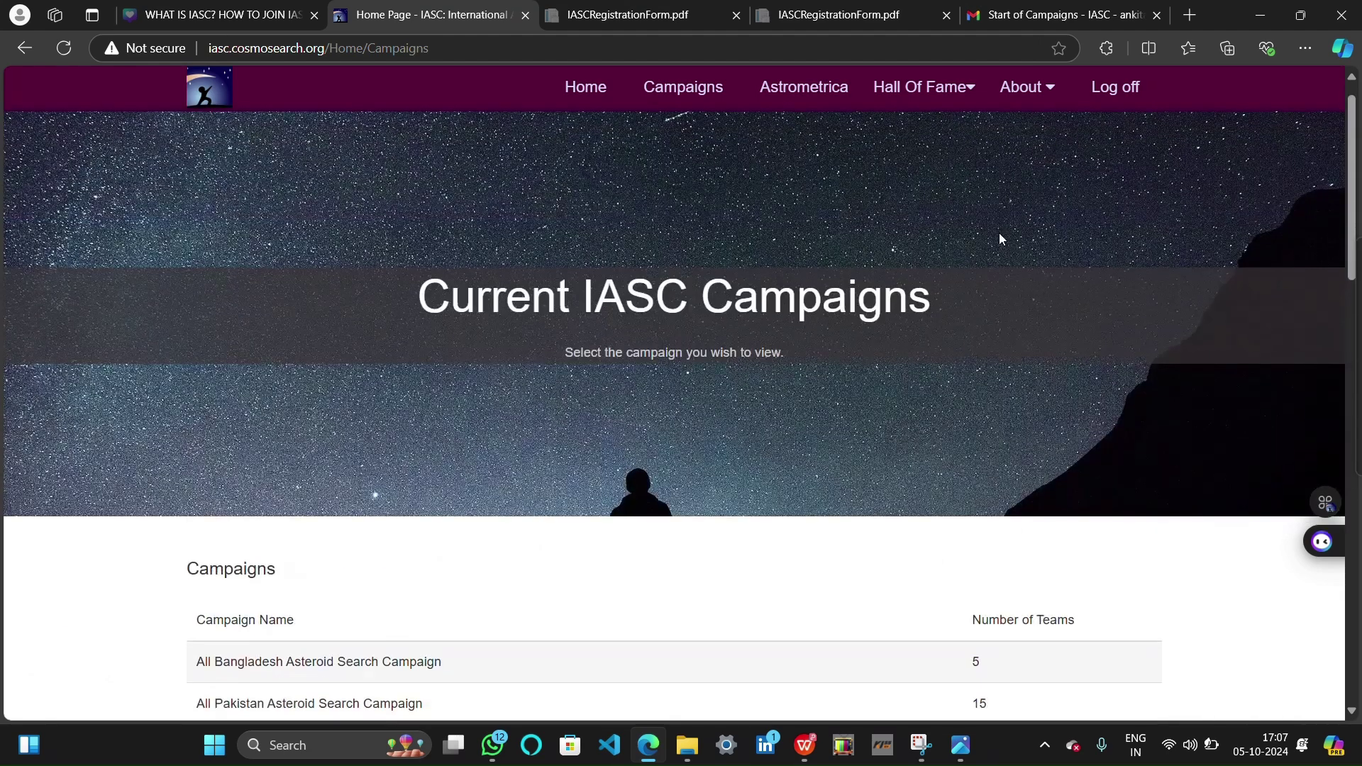
pyautogui.scroll(-8, 1000, 238)
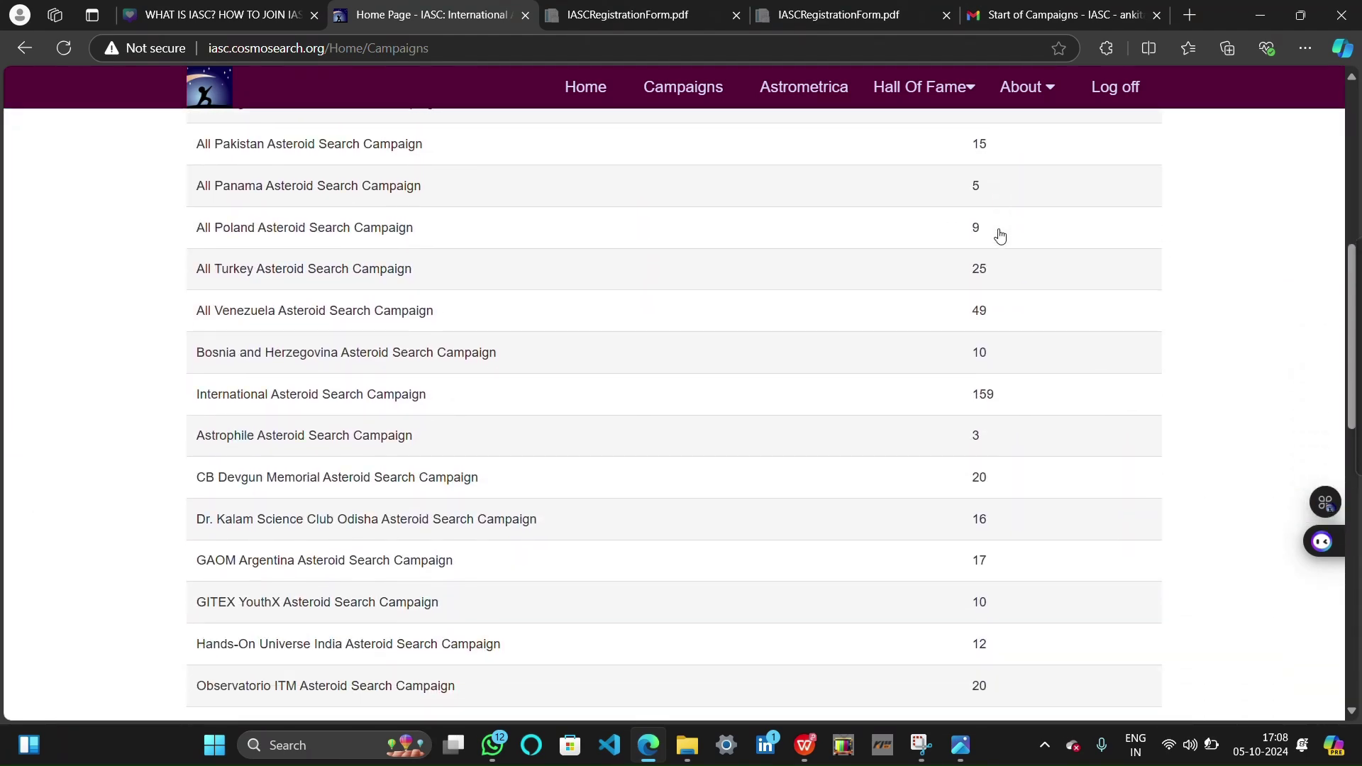
pyautogui.scroll(-1, 1000, 236)
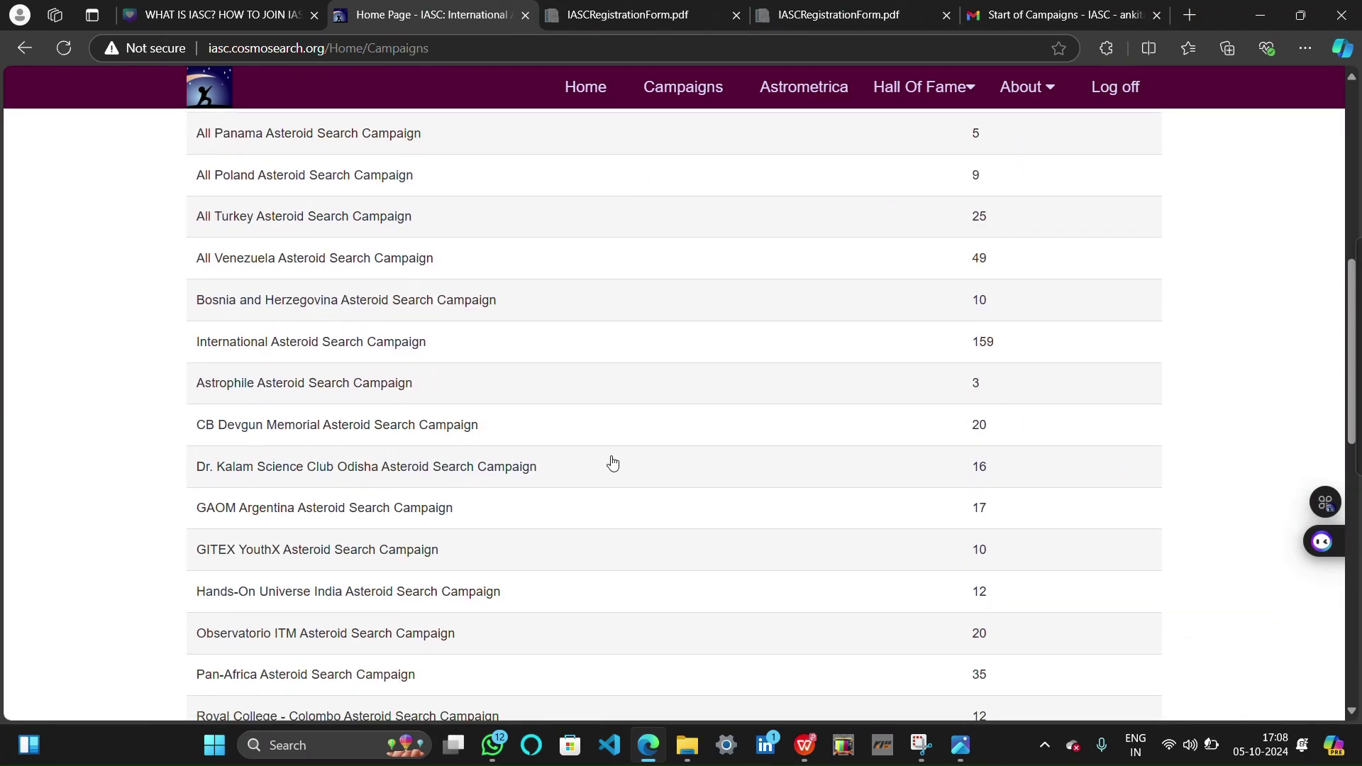
# Open the International Asteroid Search Campaign page and scroll through its list of teams
pyautogui.click(355, 343)
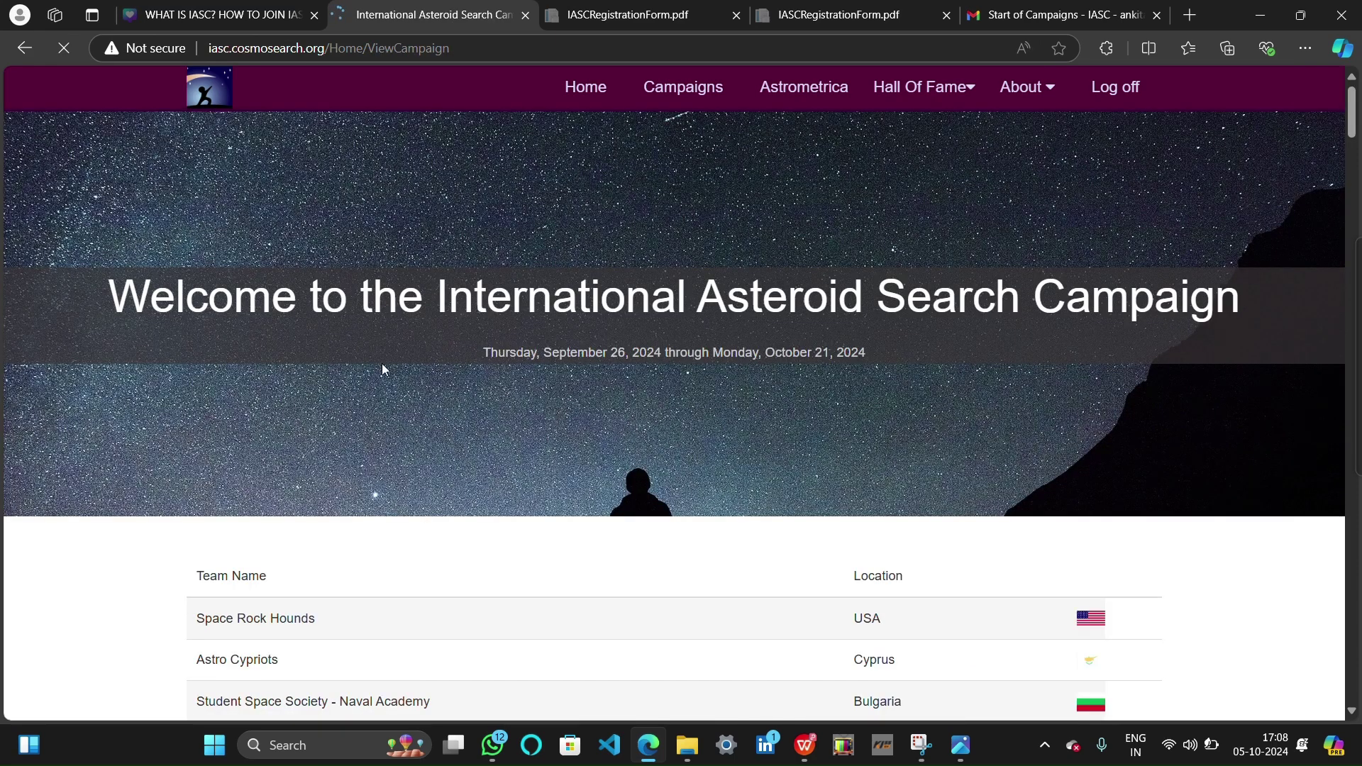
pyautogui.scroll(-10, 487, 499)
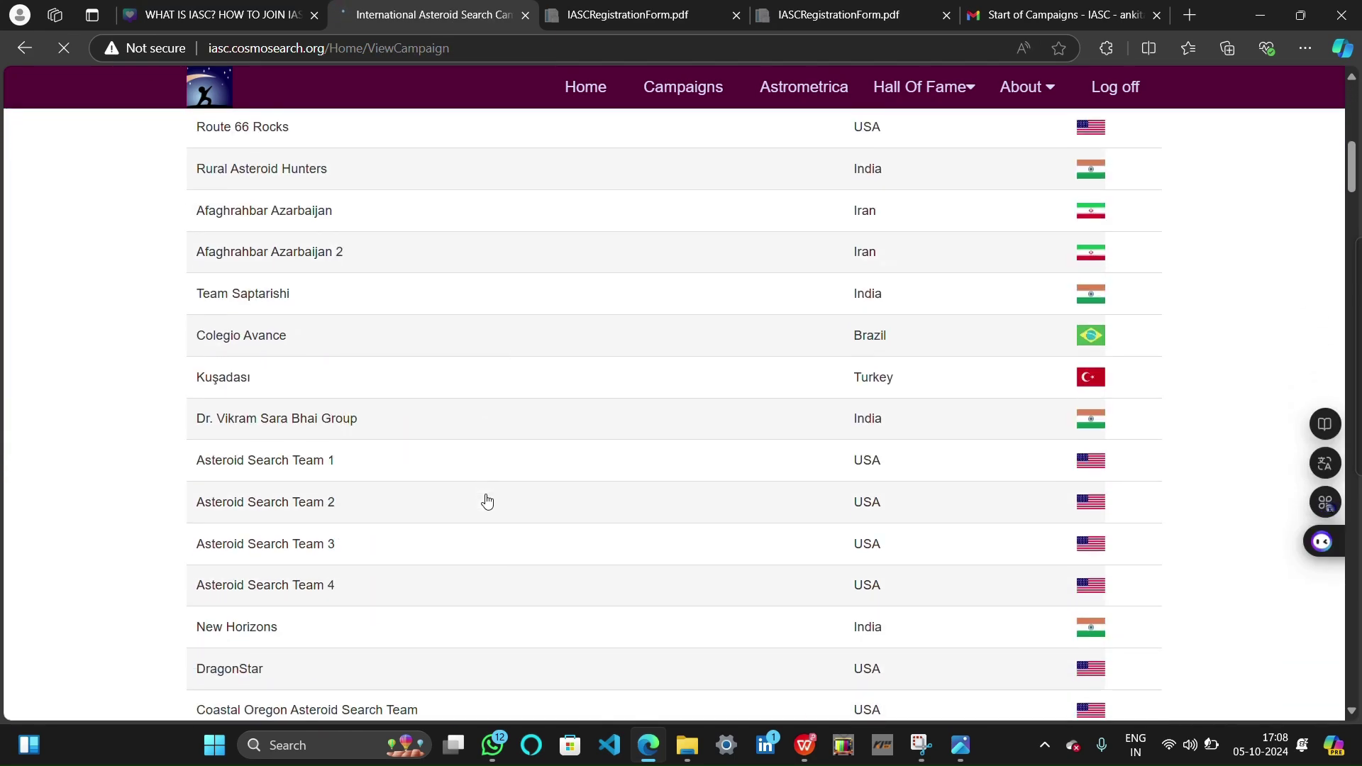
pyautogui.scroll(4, 487, 502)
pyautogui.scroll(-8, 486, 502)
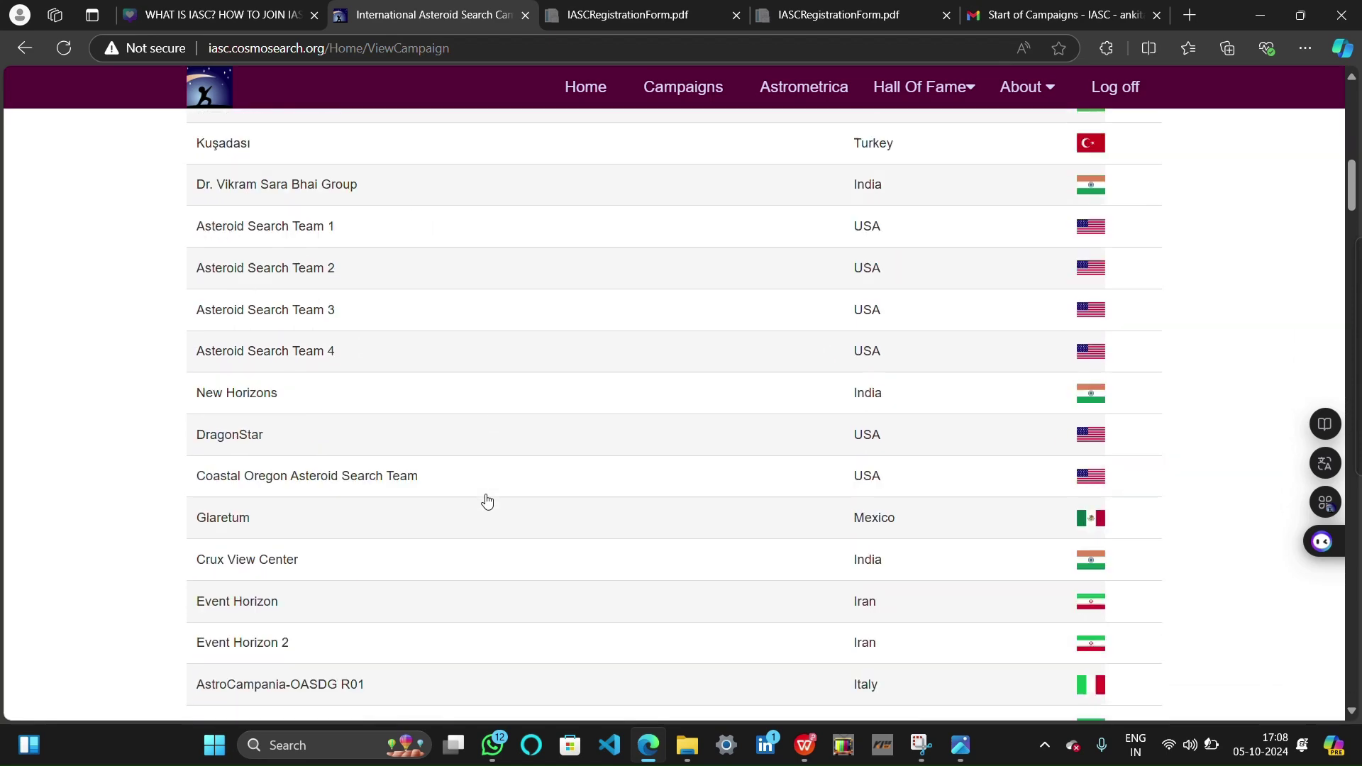
pyautogui.scroll(-18, 486, 502)
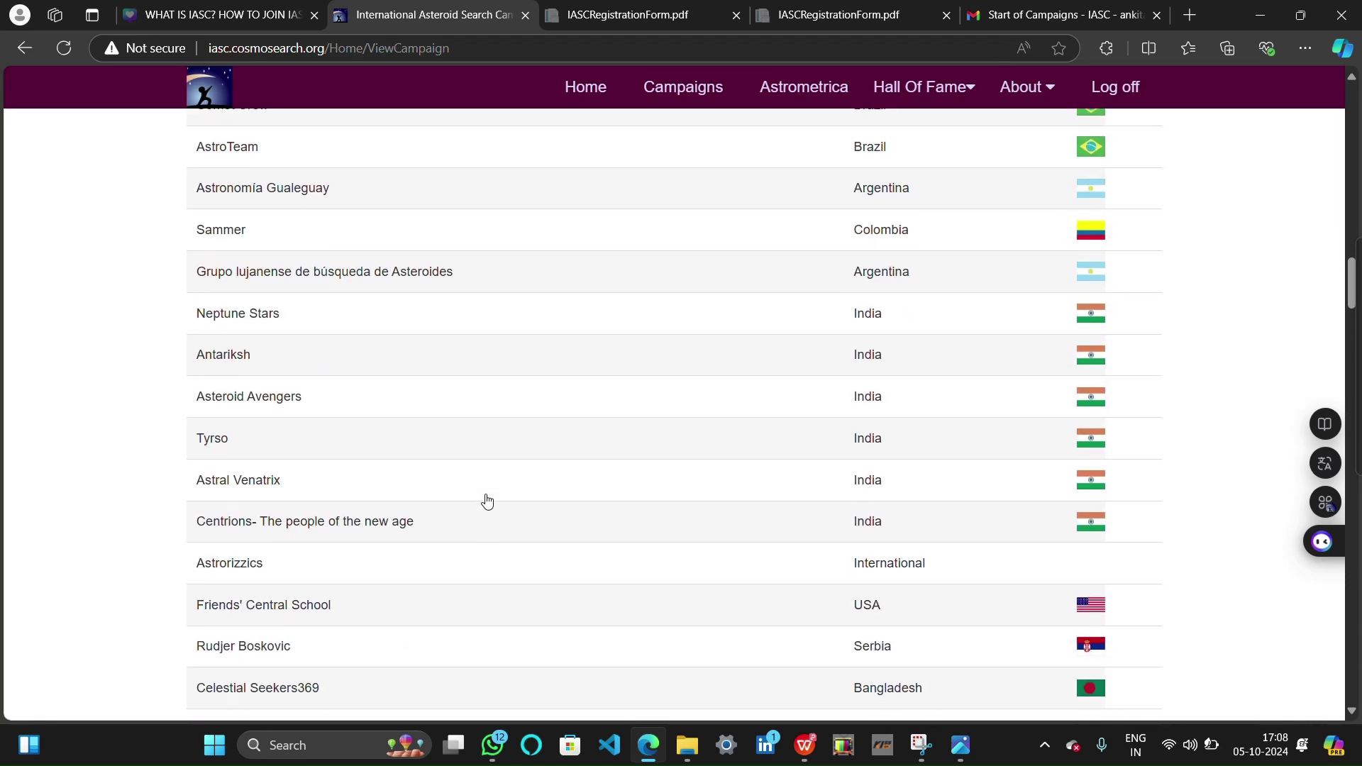
pyautogui.scroll(-3, 486, 501)
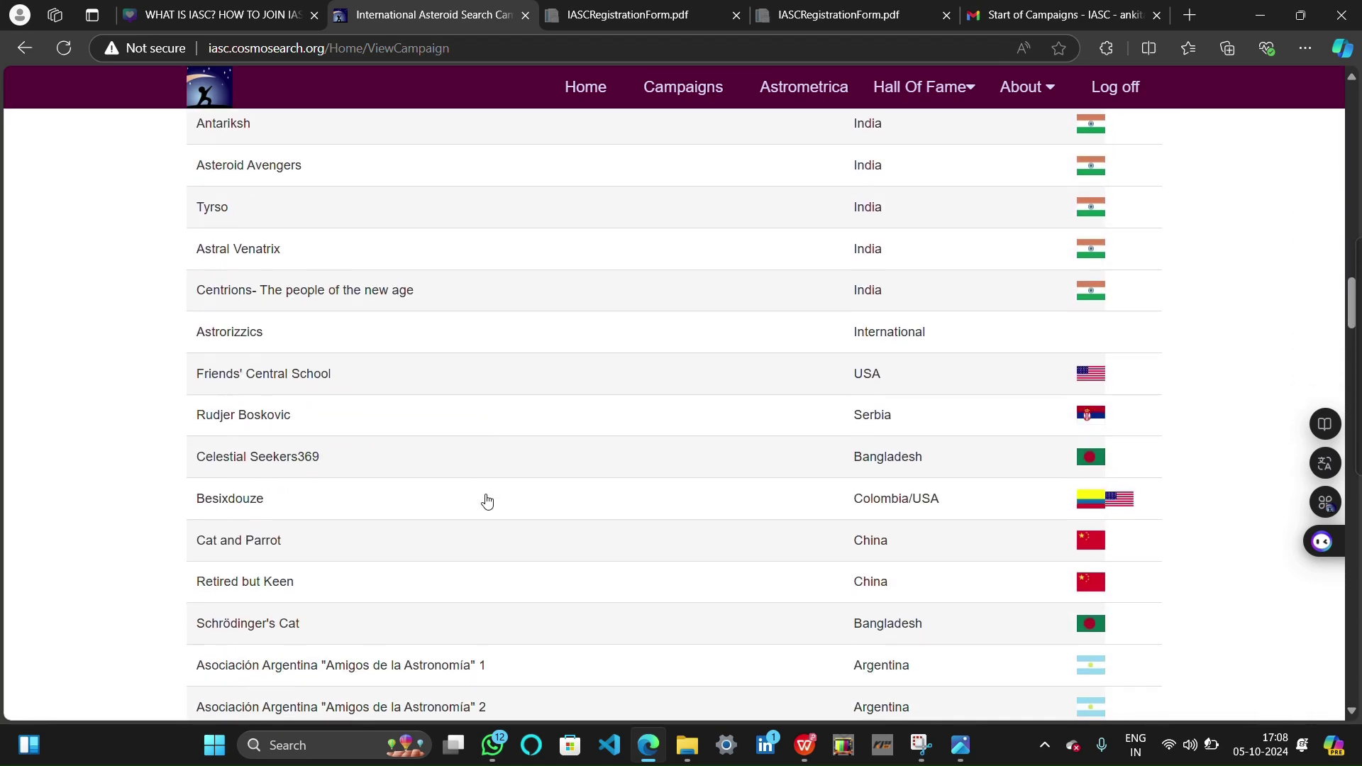
pyautogui.scroll(-12, 487, 501)
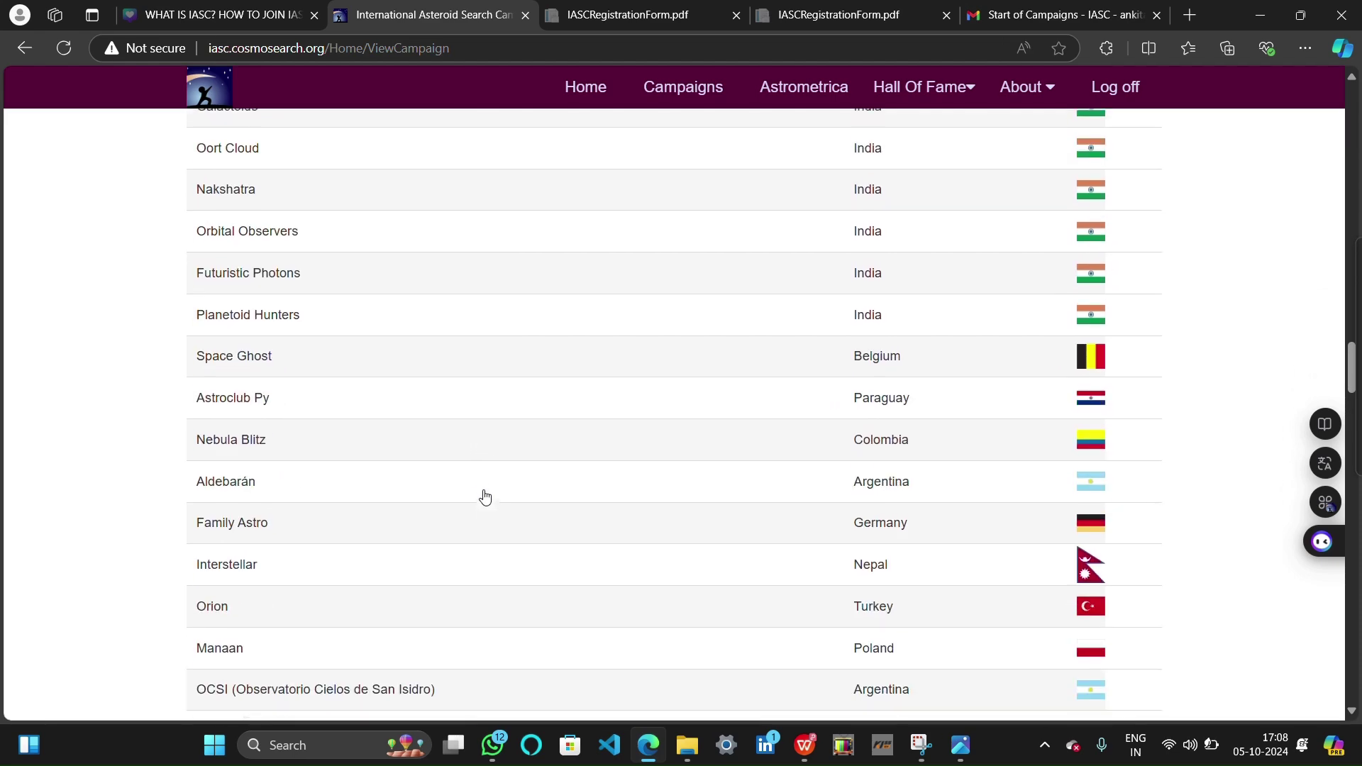
pyautogui.scroll(-12, 486, 497)
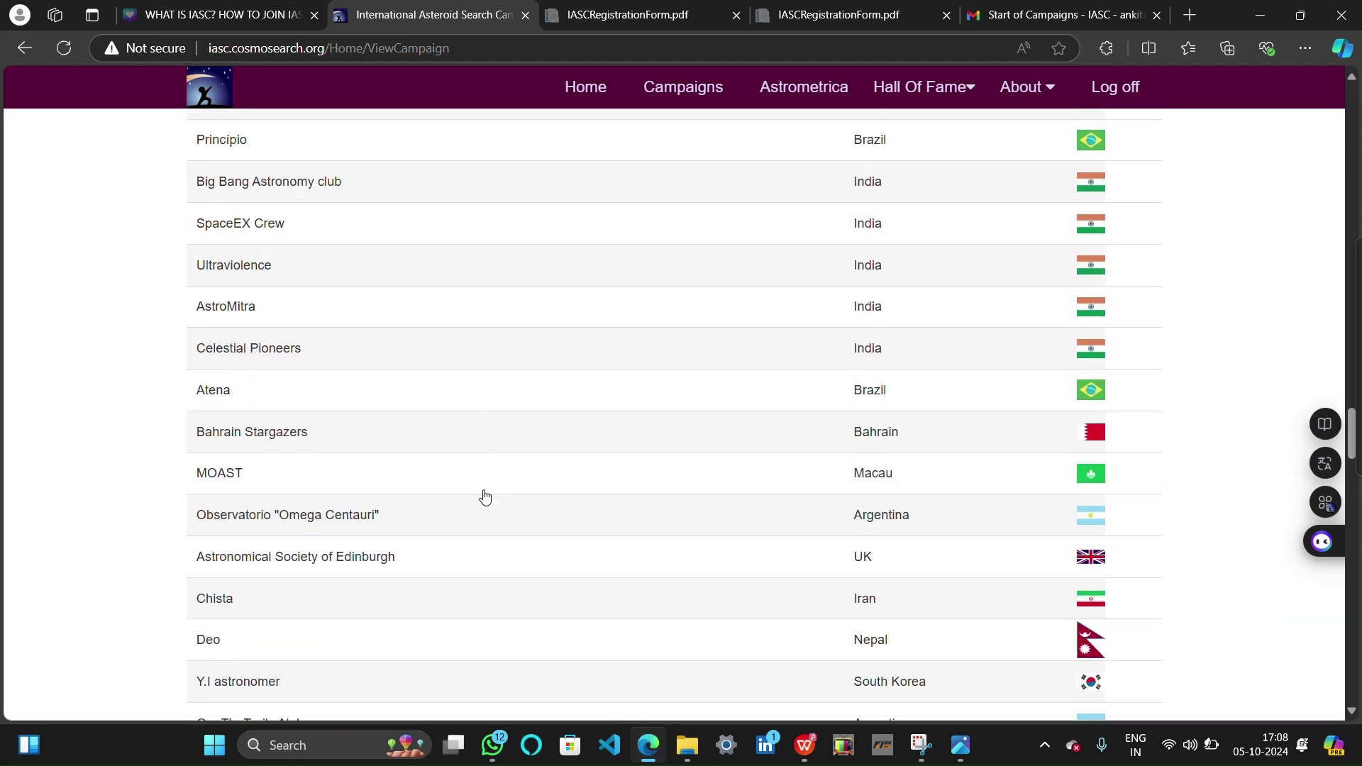
pyautogui.scroll(-6, 485, 497)
pyautogui.scroll(20, 486, 496)
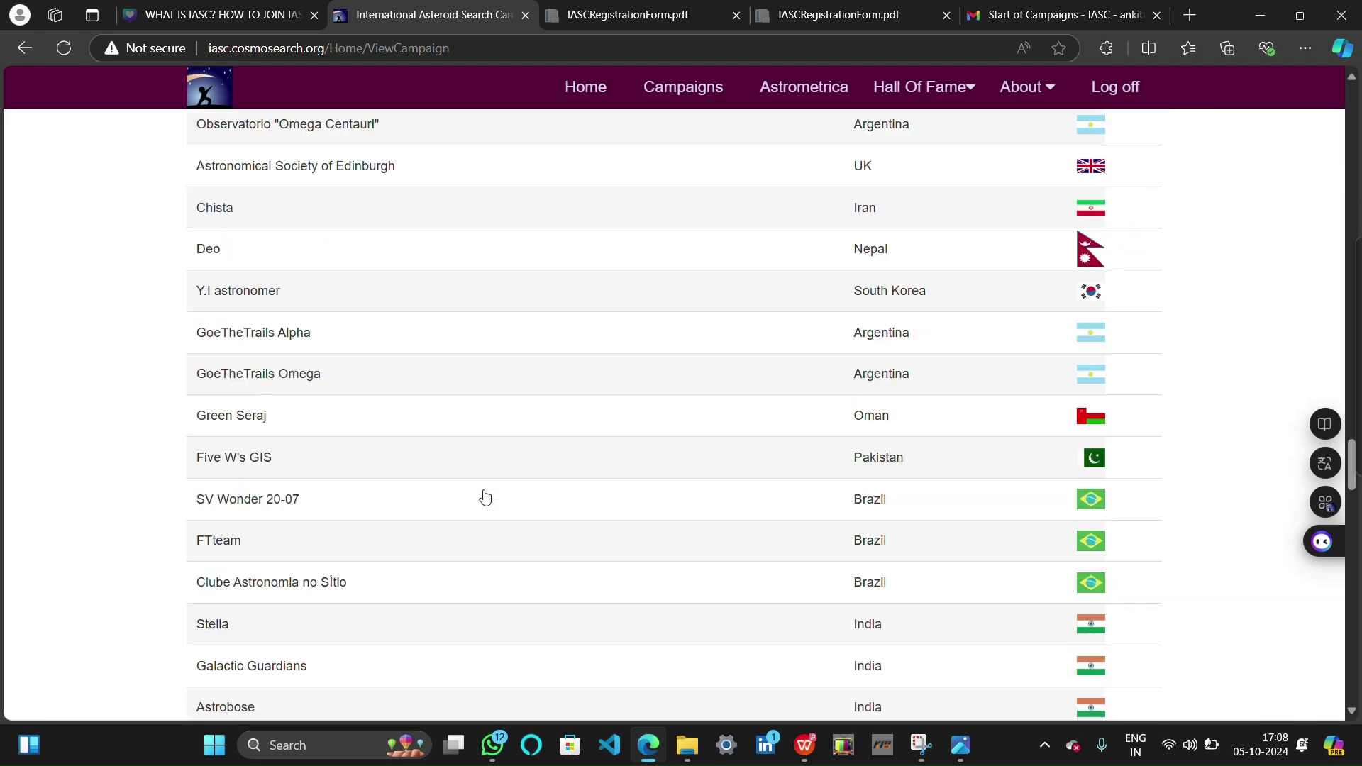
pyautogui.scroll(20, 486, 497)
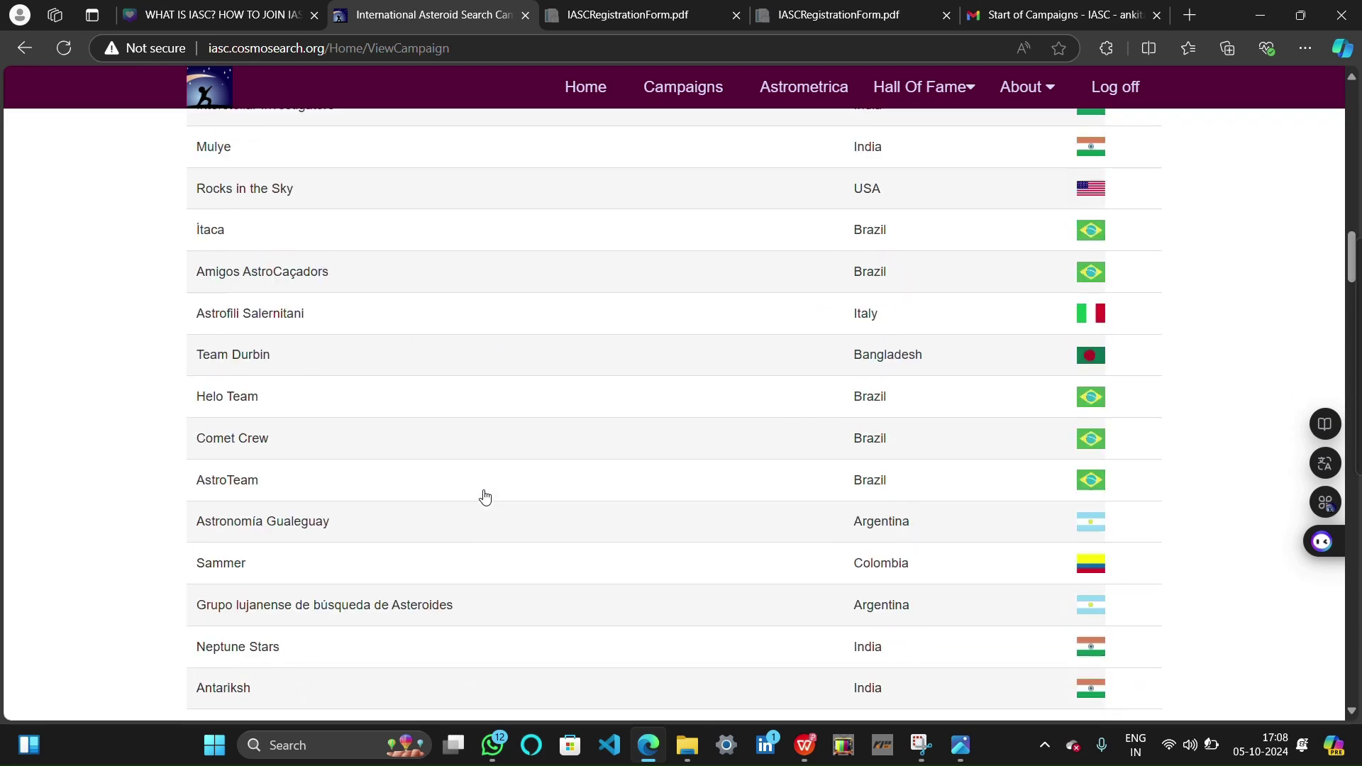
pyautogui.scroll(5, 485, 496)
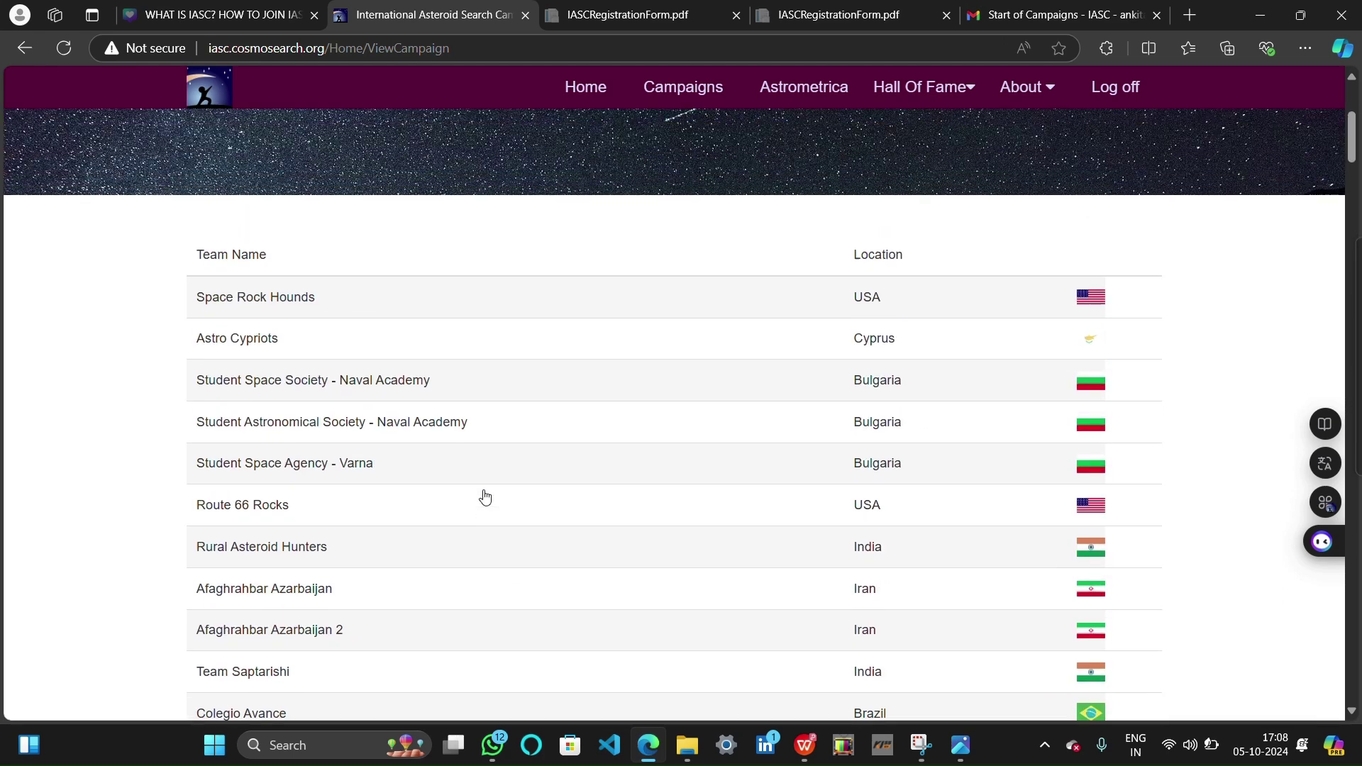
pyautogui.scroll(-12, 485, 497)
pyautogui.scroll(-5, 485, 497)
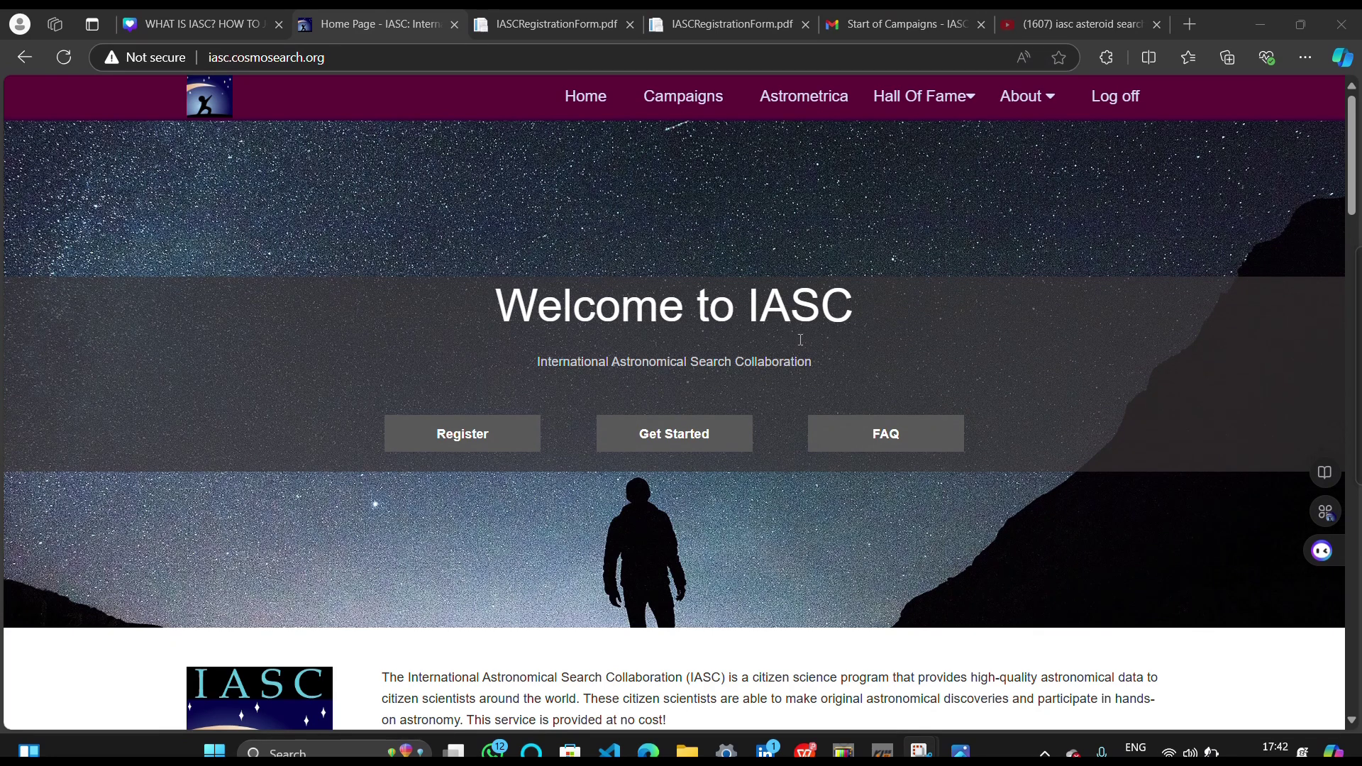
# Download the astrometrica-setup-v1.4 installer from the IASC Astrometrica Software page
pyautogui.click(812, 96)
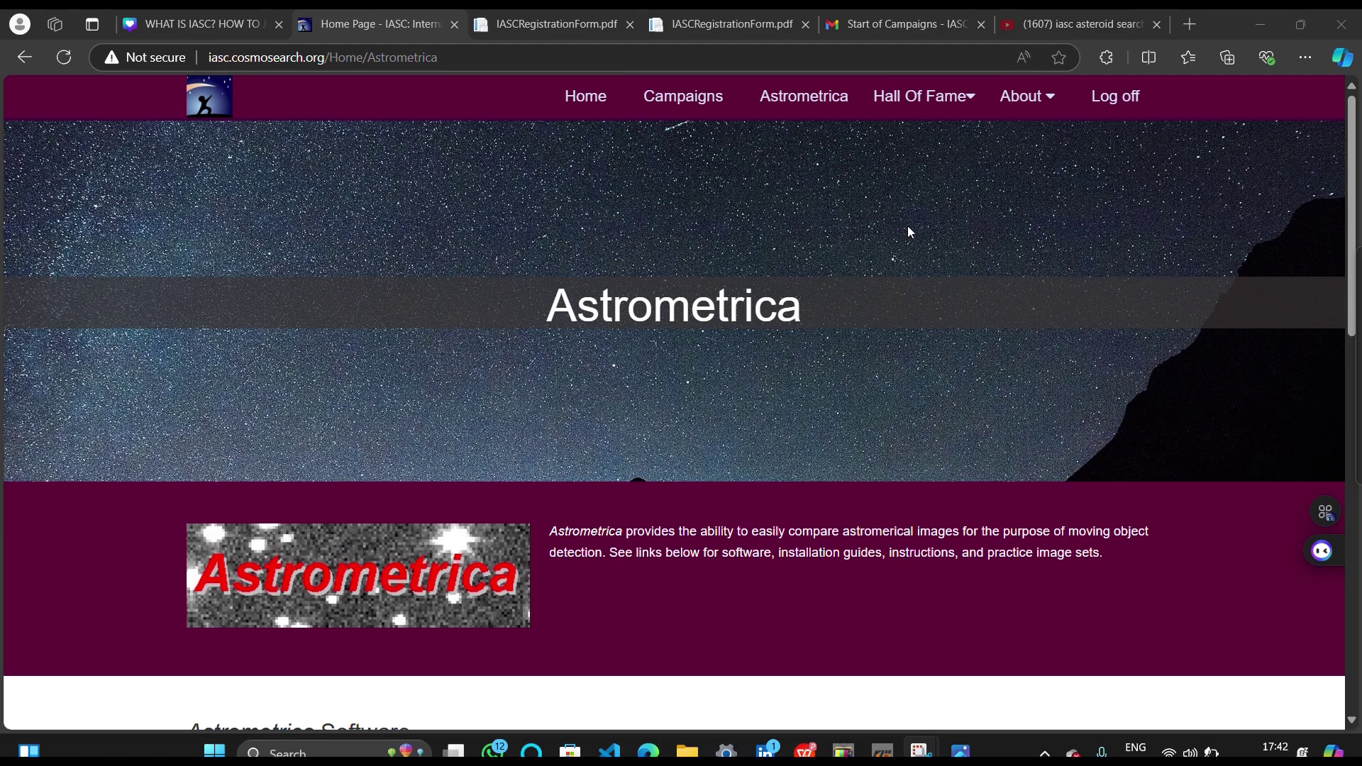
pyautogui.scroll(-2, 908, 227)
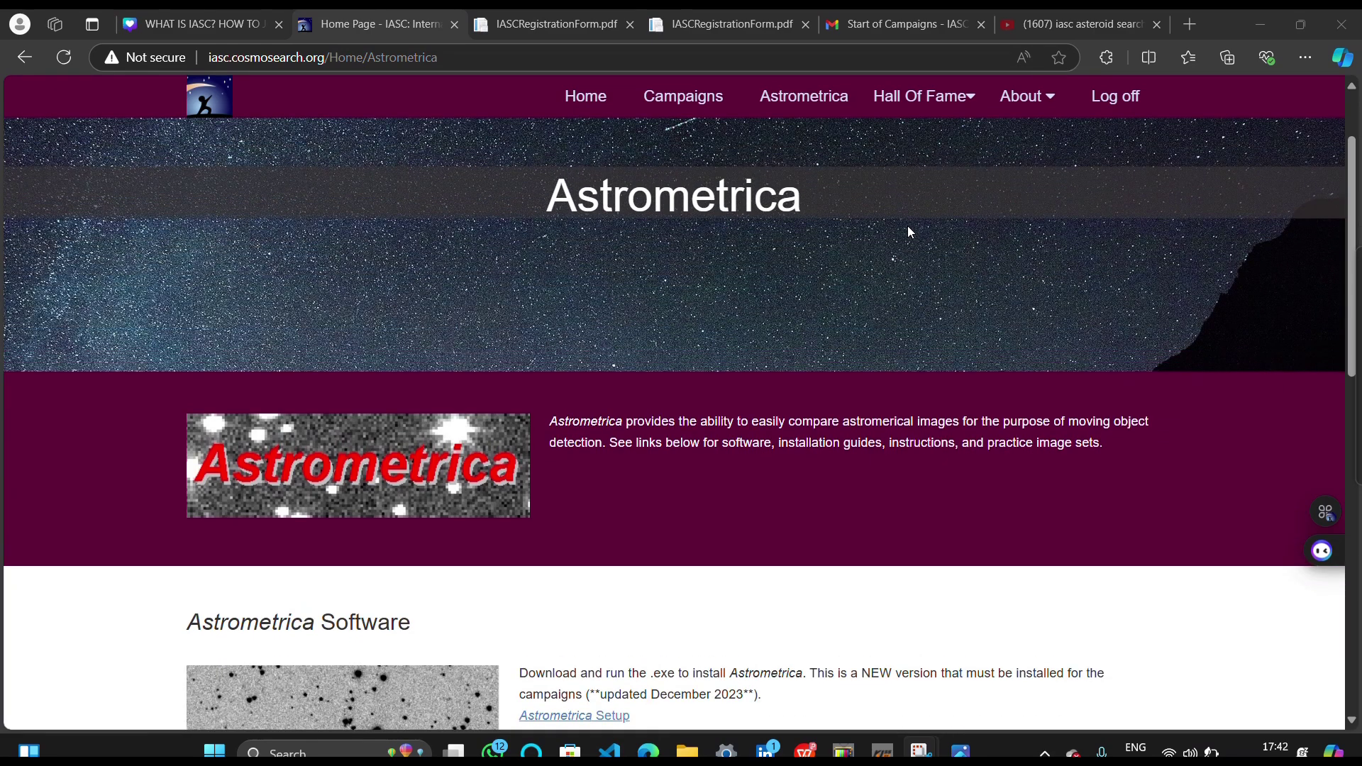
pyautogui.scroll(-5, 908, 227)
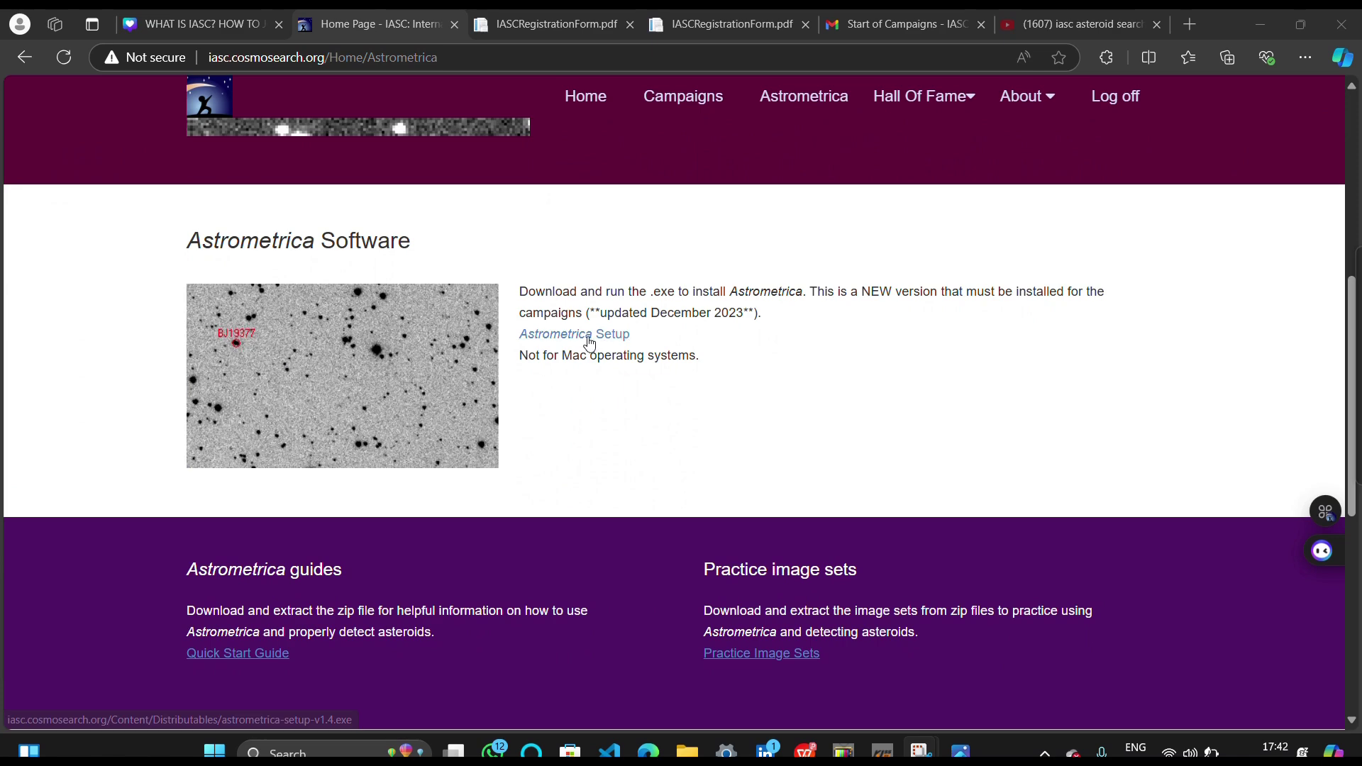
pyautogui.click(591, 333)
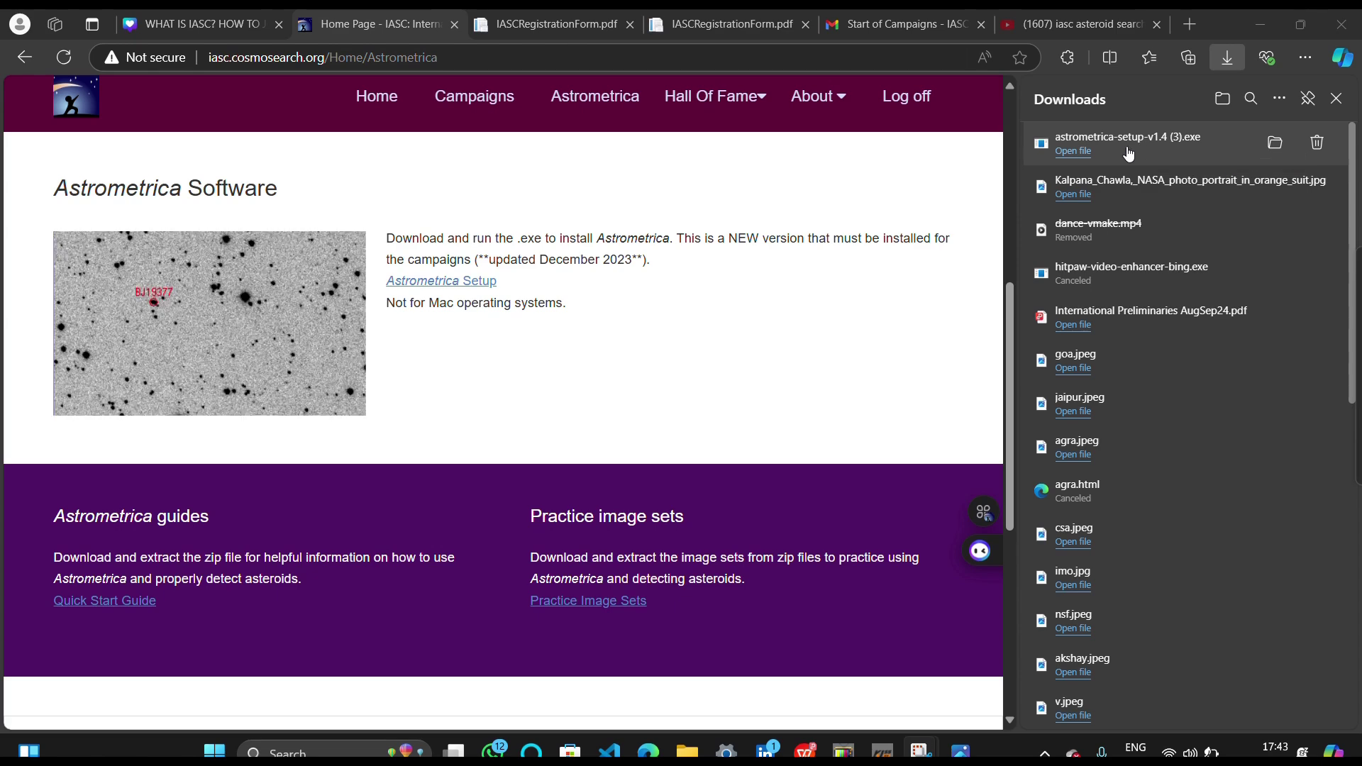
pyautogui.click(1083, 152)
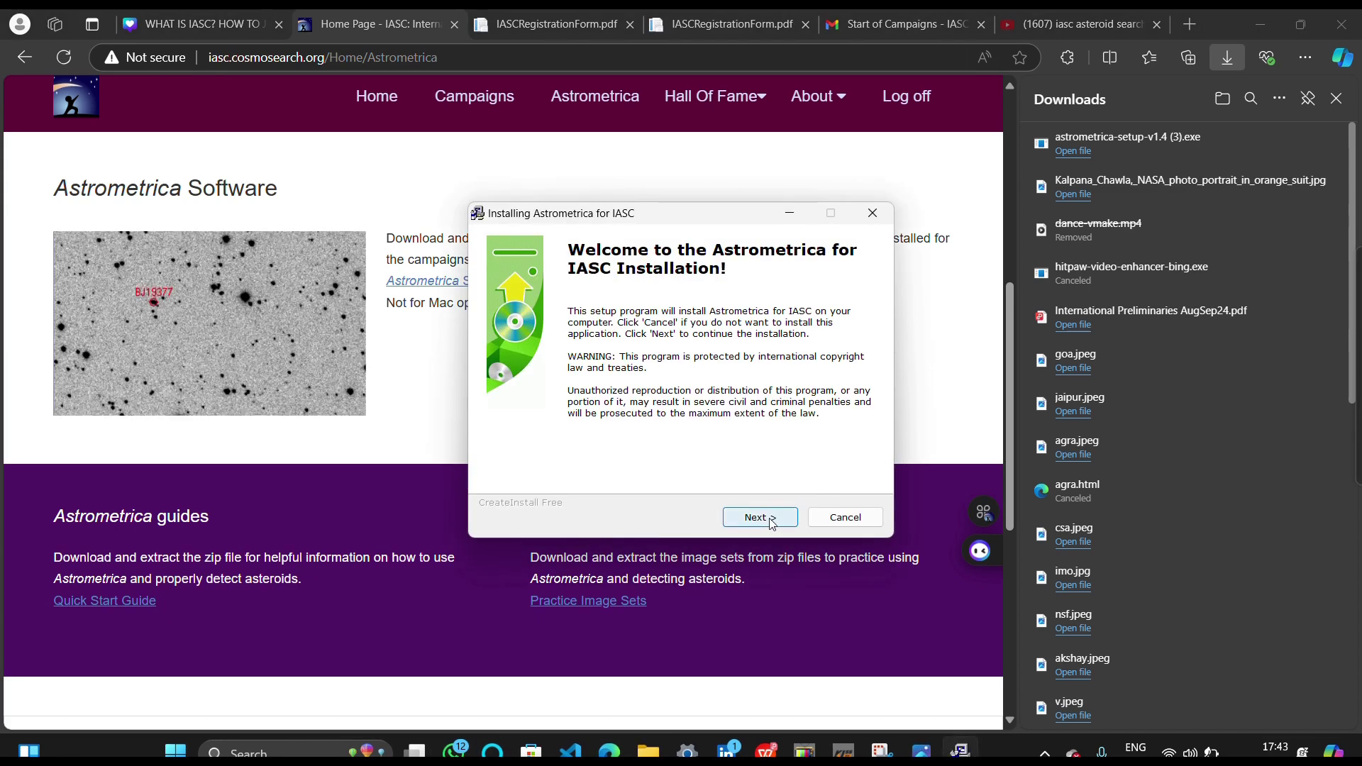
pyautogui.click(771, 522)
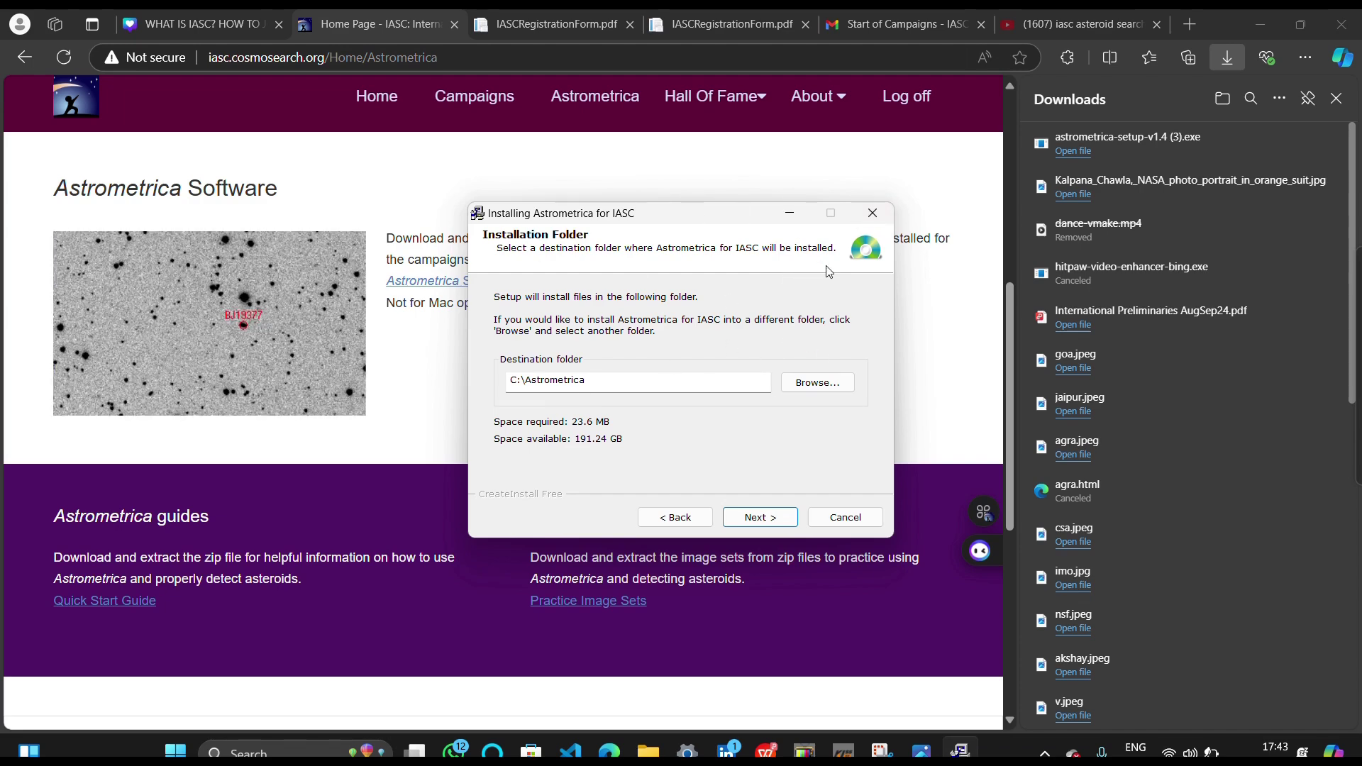
pyautogui.click(877, 221)
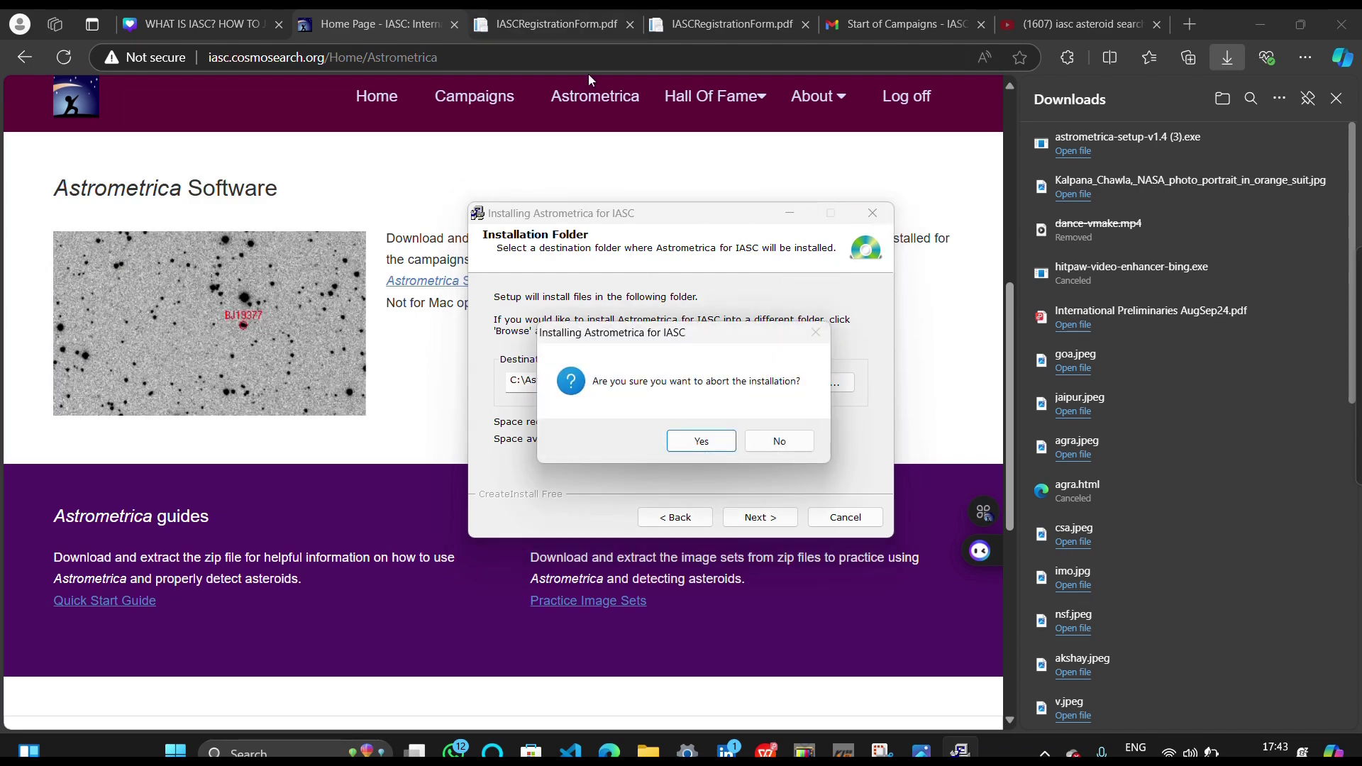
pyautogui.click(686, 441)
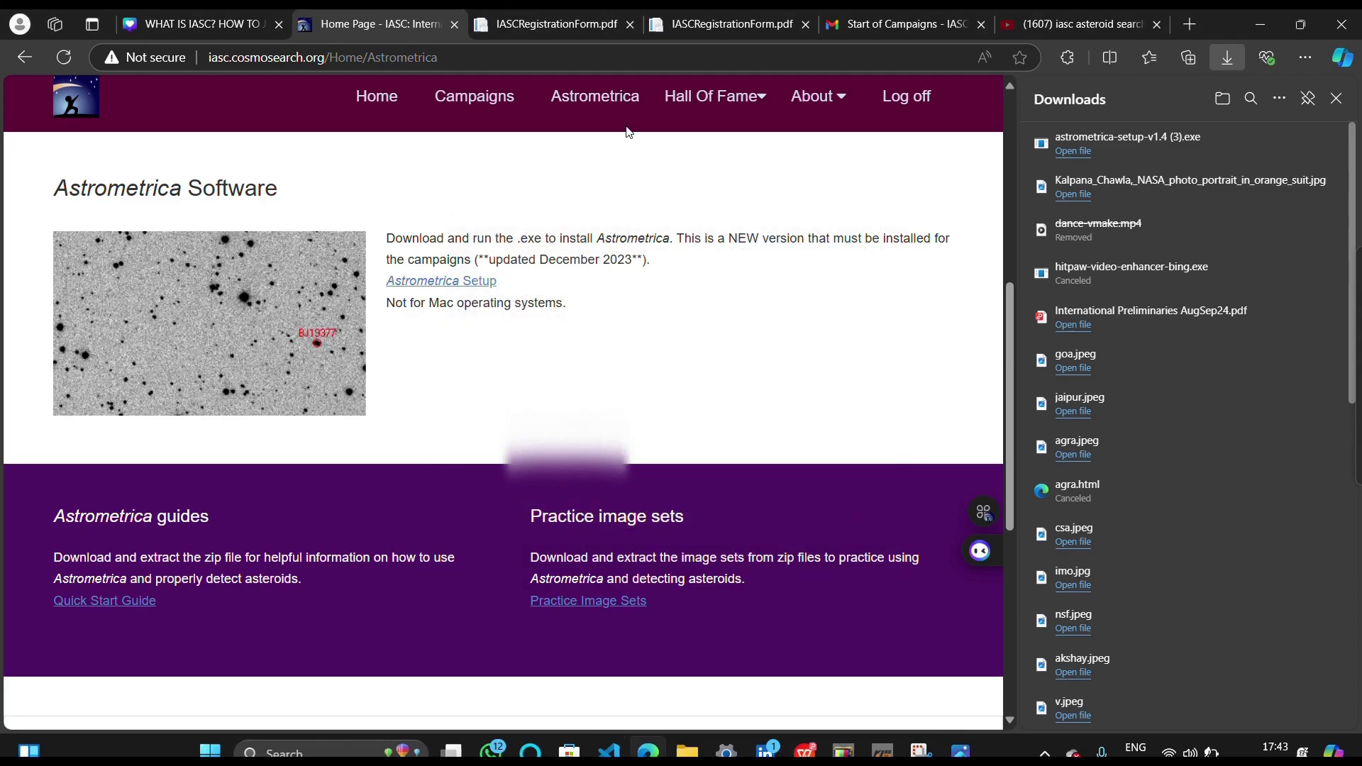
# Minimise all windows with Win+D to reveal the desktop icons
pyautogui.press('super+d')
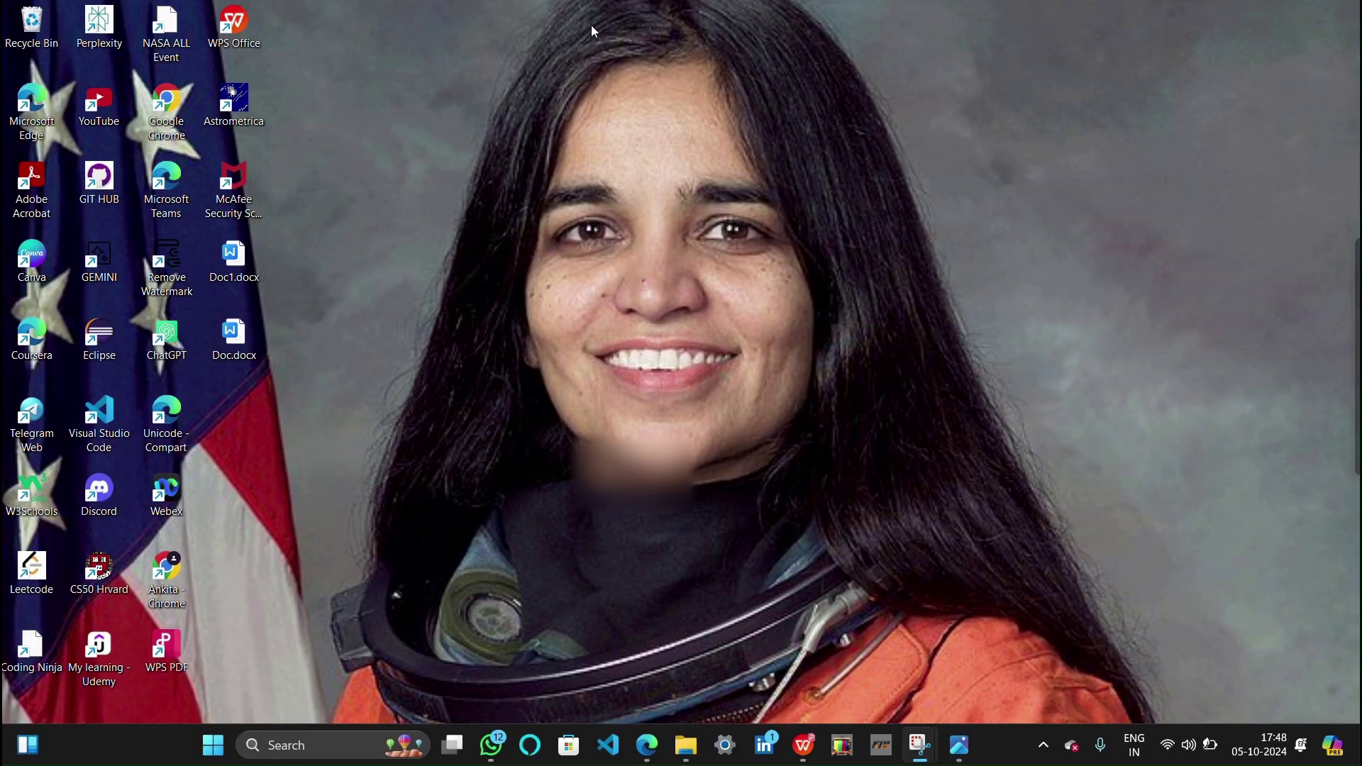
# Run the Astrometrica shortcut script to fetch and unpack MPCORB.DAT into Catalogs
pyautogui.doubleClick(243, 108)
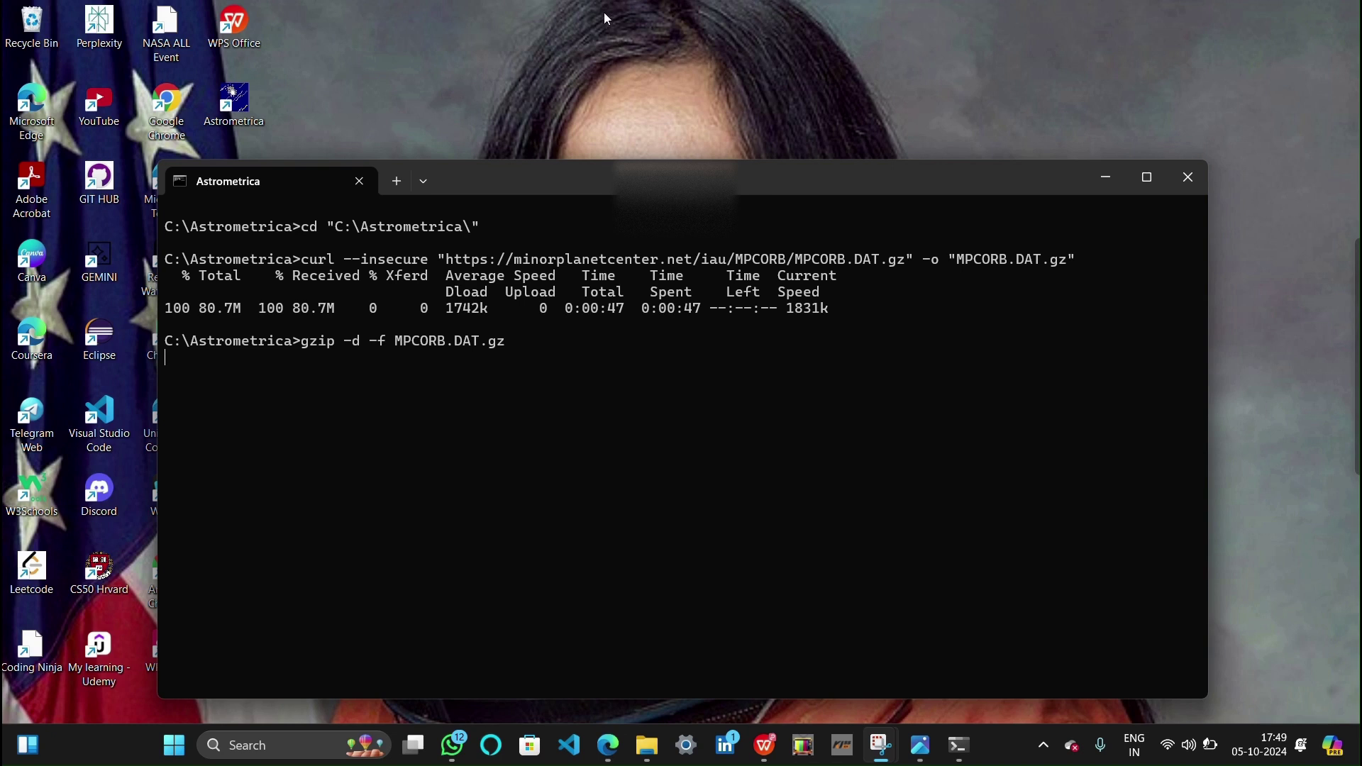
pyautogui.press('Return')
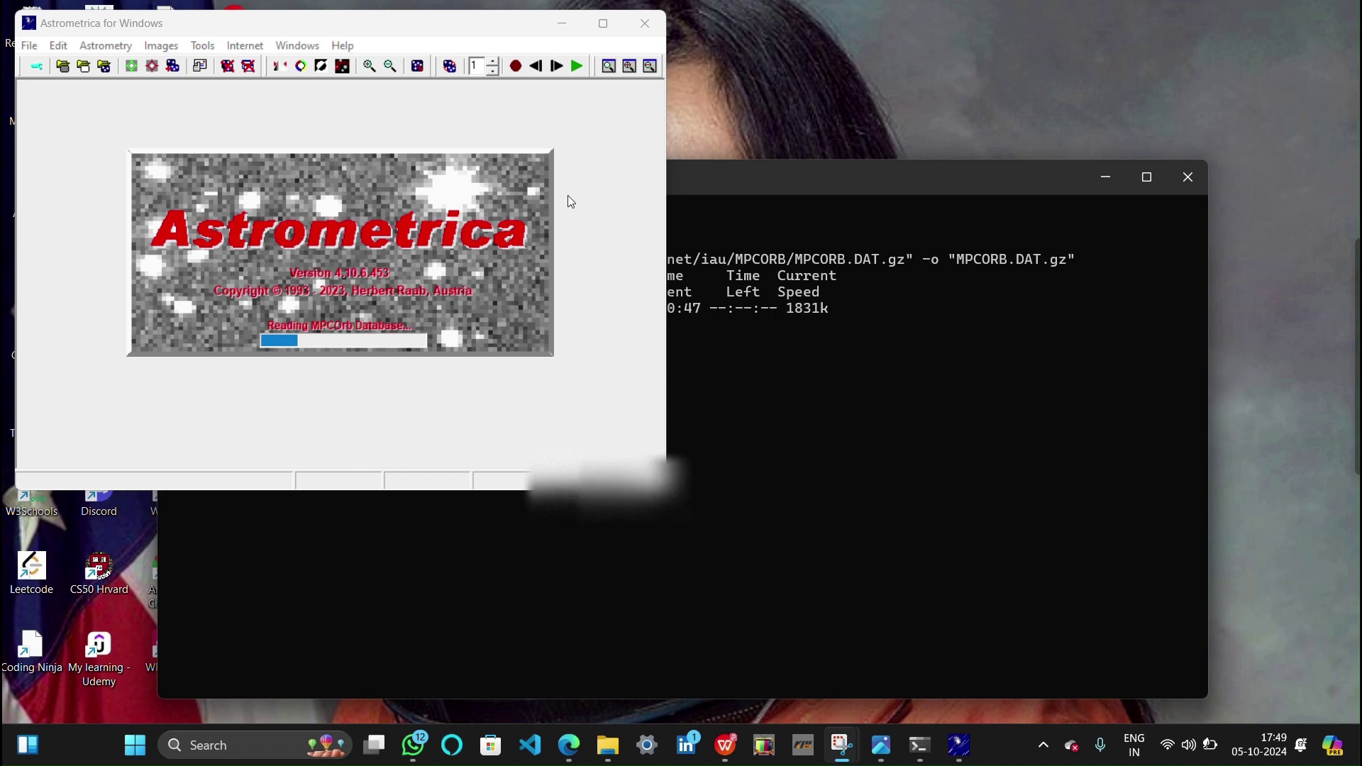
# Move the Astrometrica window toward the centre and maximise it while MPCOrb loads
pyautogui.moveTo(483, 22); pyautogui.dragTo(492, 61)
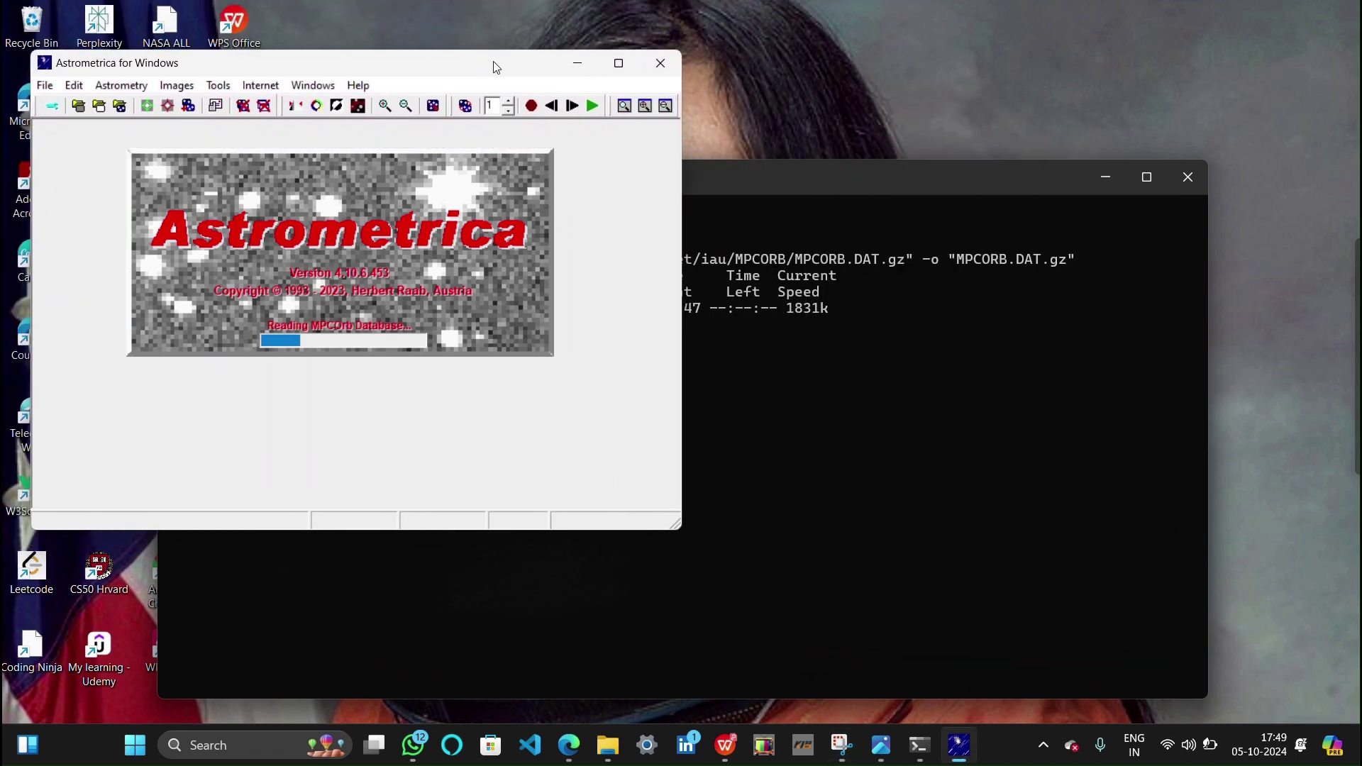
pyautogui.click(620, 65)
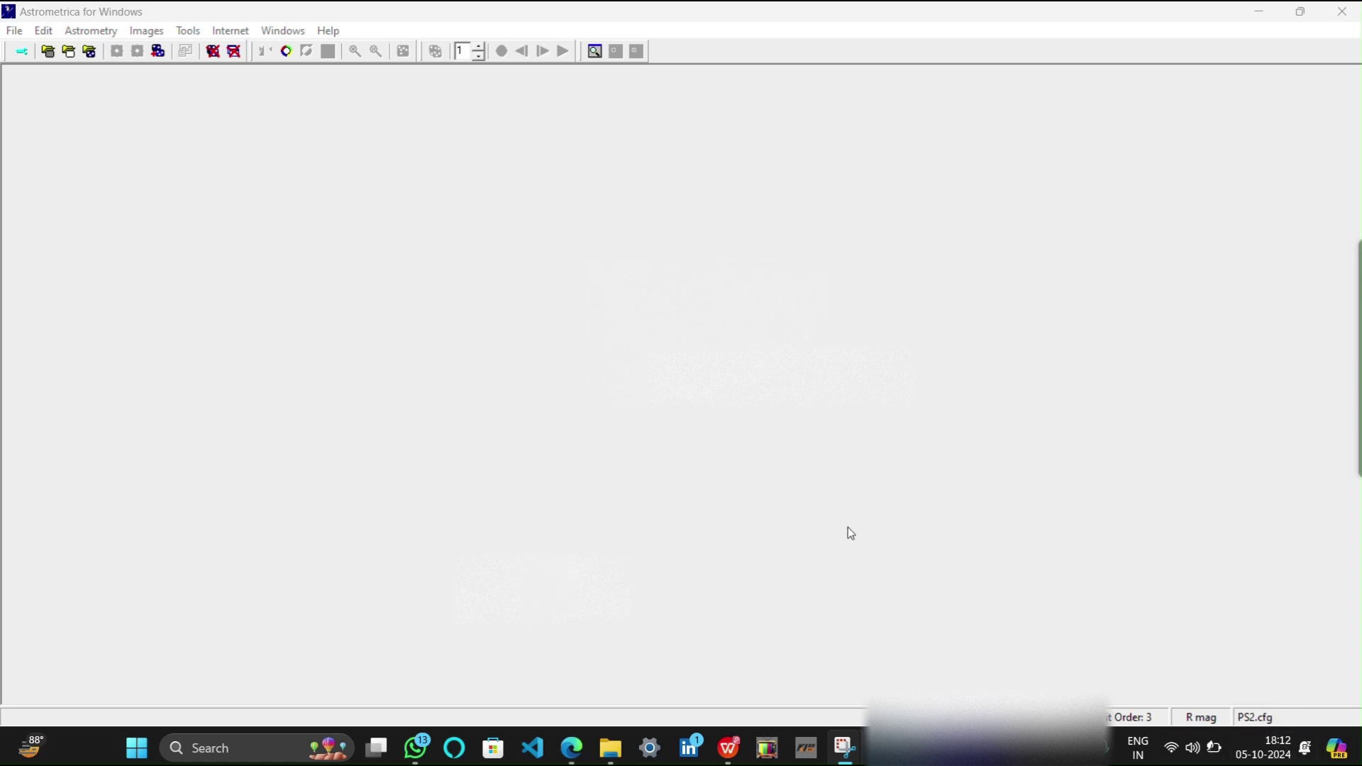
# Open Help > Registration and bring up the IASC email with the licence details
pyautogui.click(326, 32)
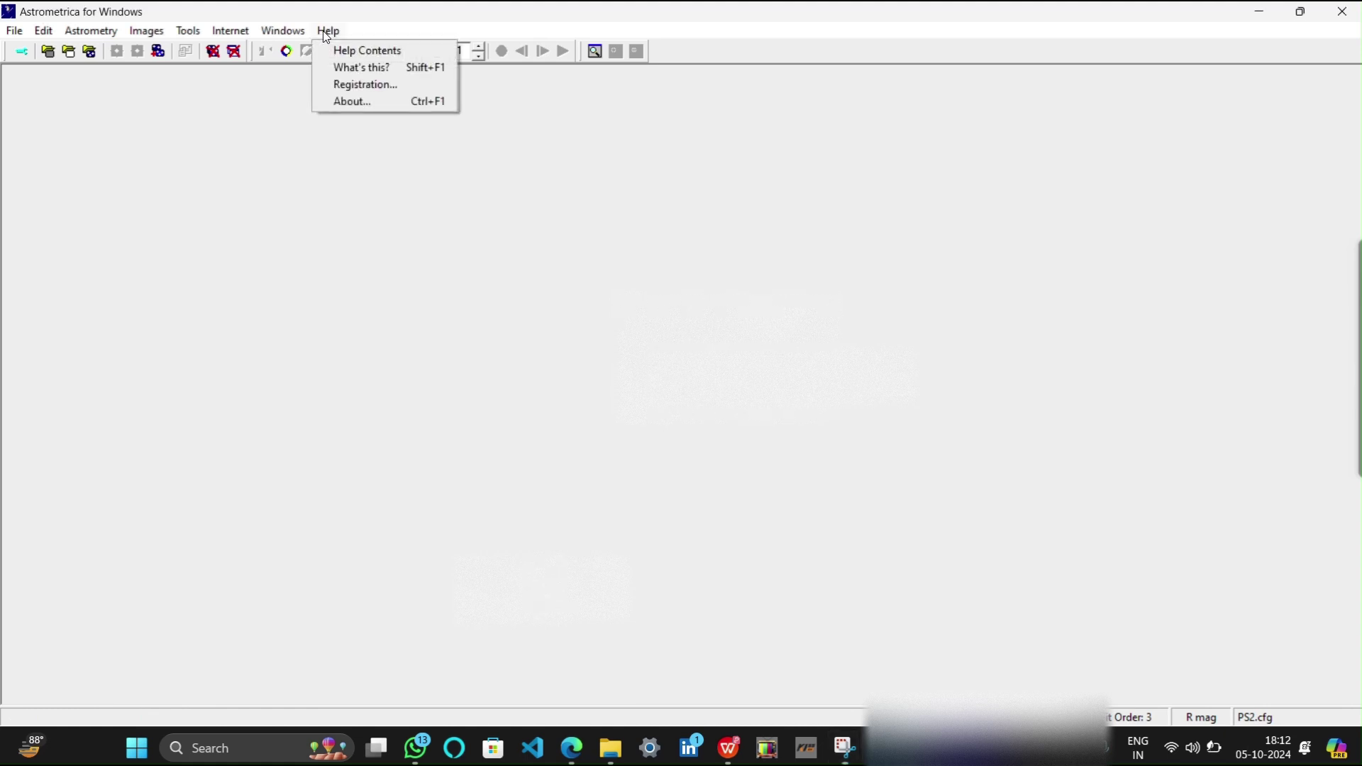
pyautogui.click(376, 85)
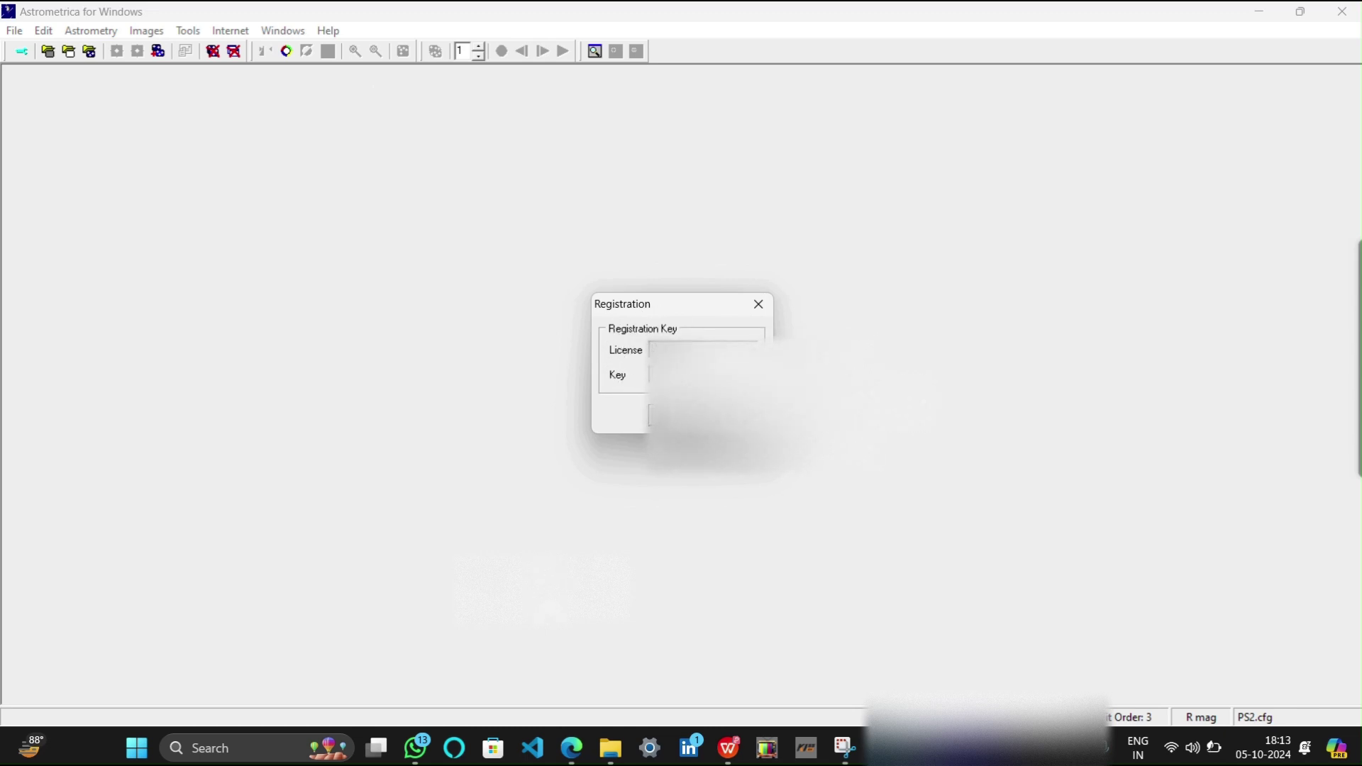
pyautogui.click(805, 301)
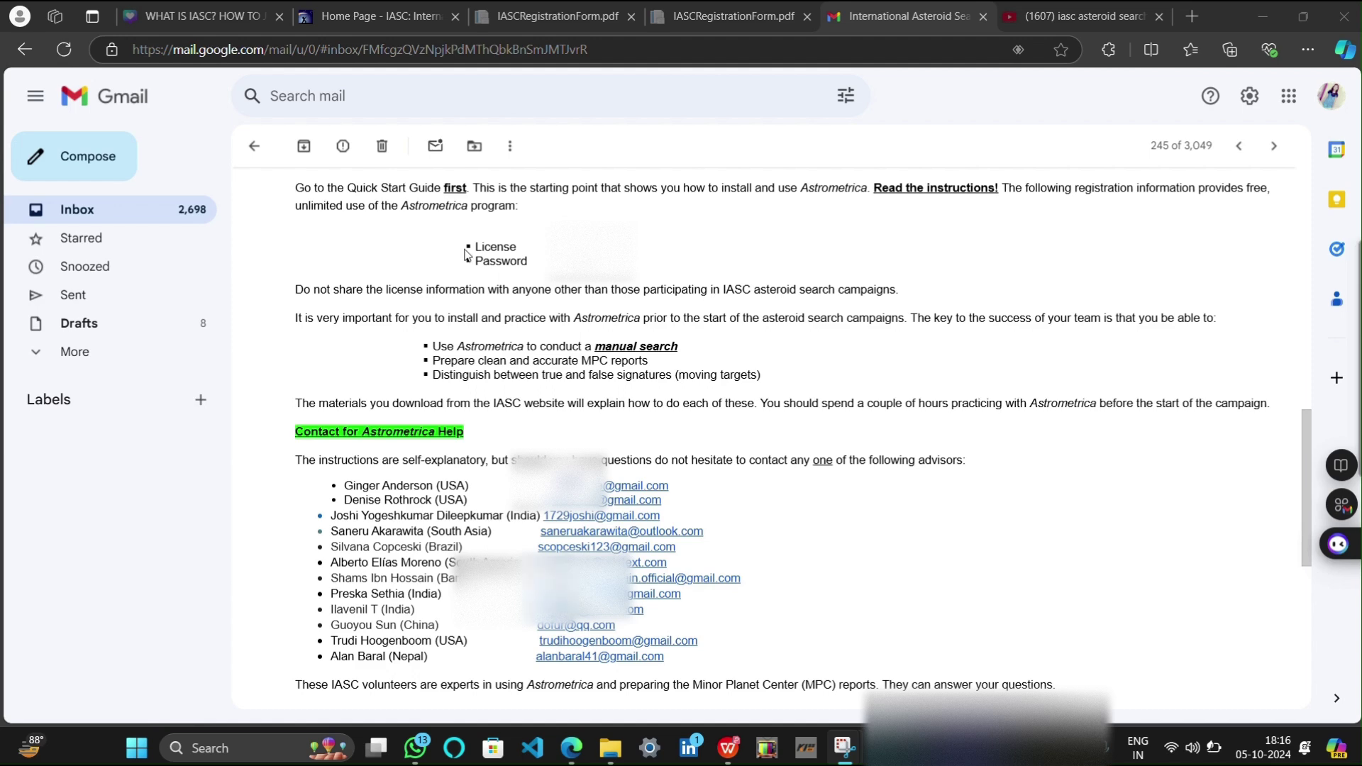
# Read the License and Password lines in the IASC email, then go back to Astrometrica's Registration dialog
pyautogui.moveTo(466, 246); pyautogui.dragTo(517, 248)
pyautogui.click(761, 283)
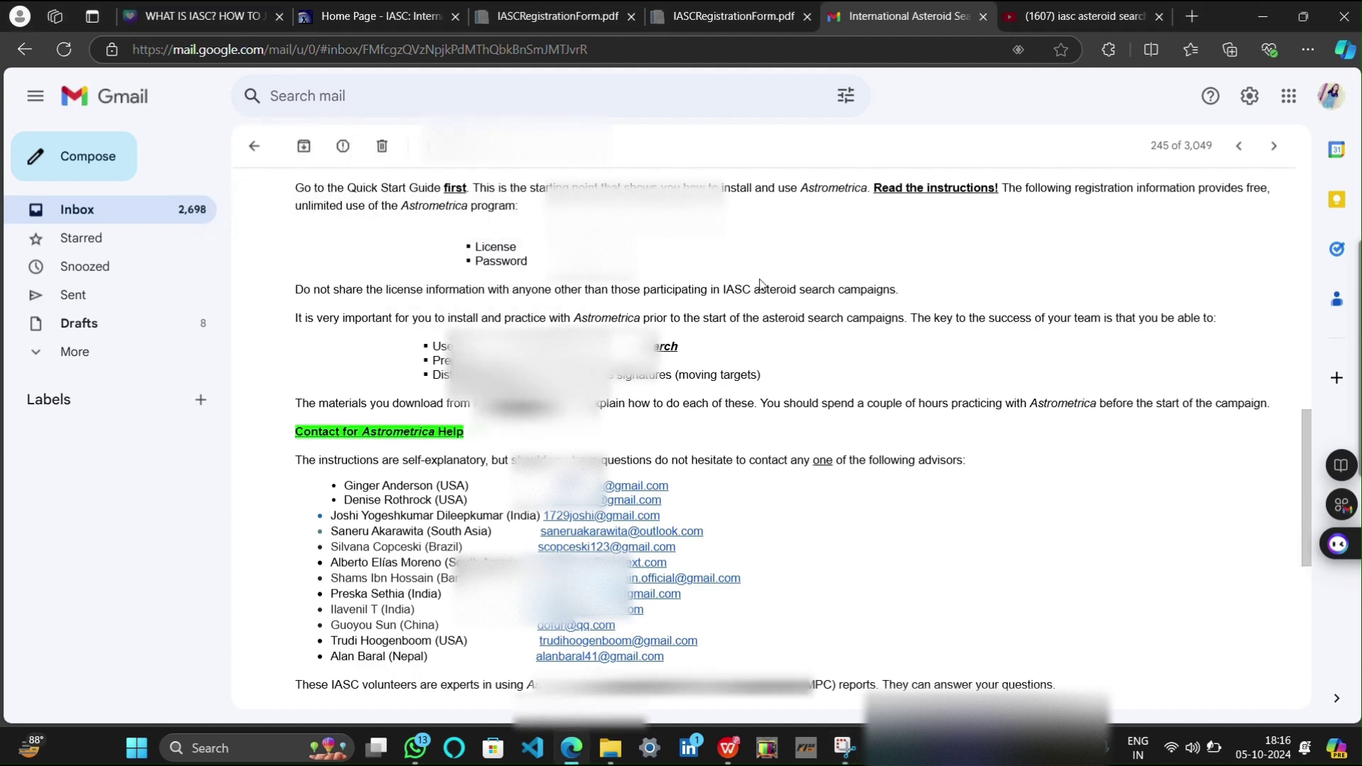
pyautogui.scroll(10, 761, 284)
pyautogui.scroll(-1, 762, 285)
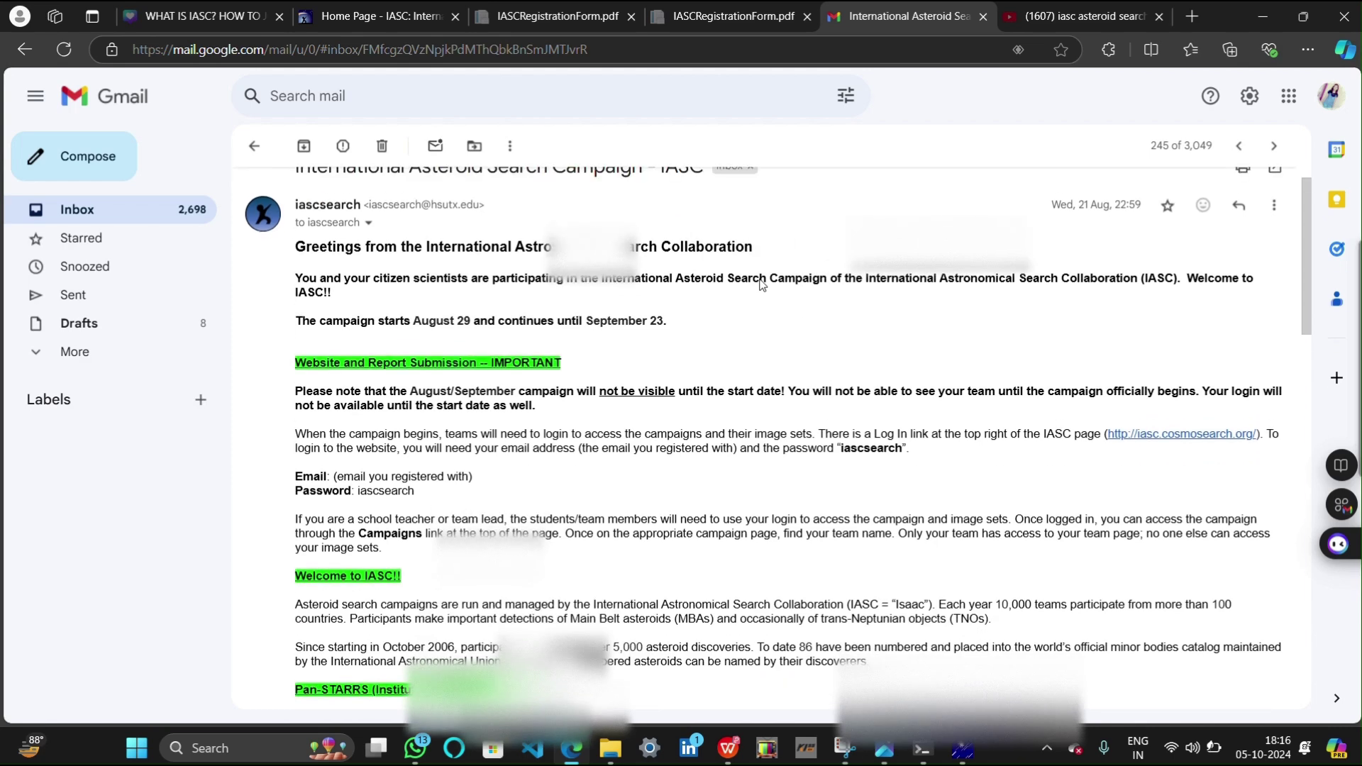
pyautogui.scroll(1, 761, 285)
pyautogui.scroll(-1, 765, 240)
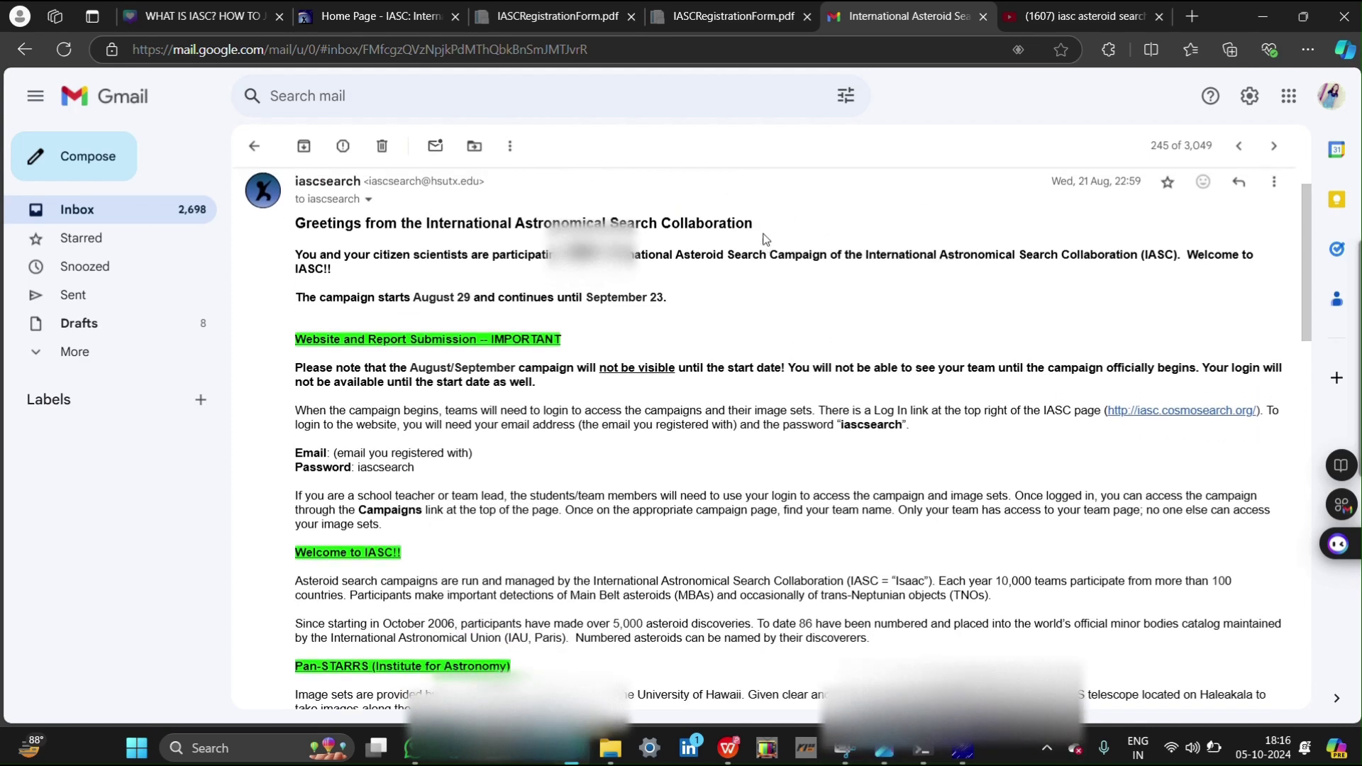
pyautogui.scroll(-12, 765, 239)
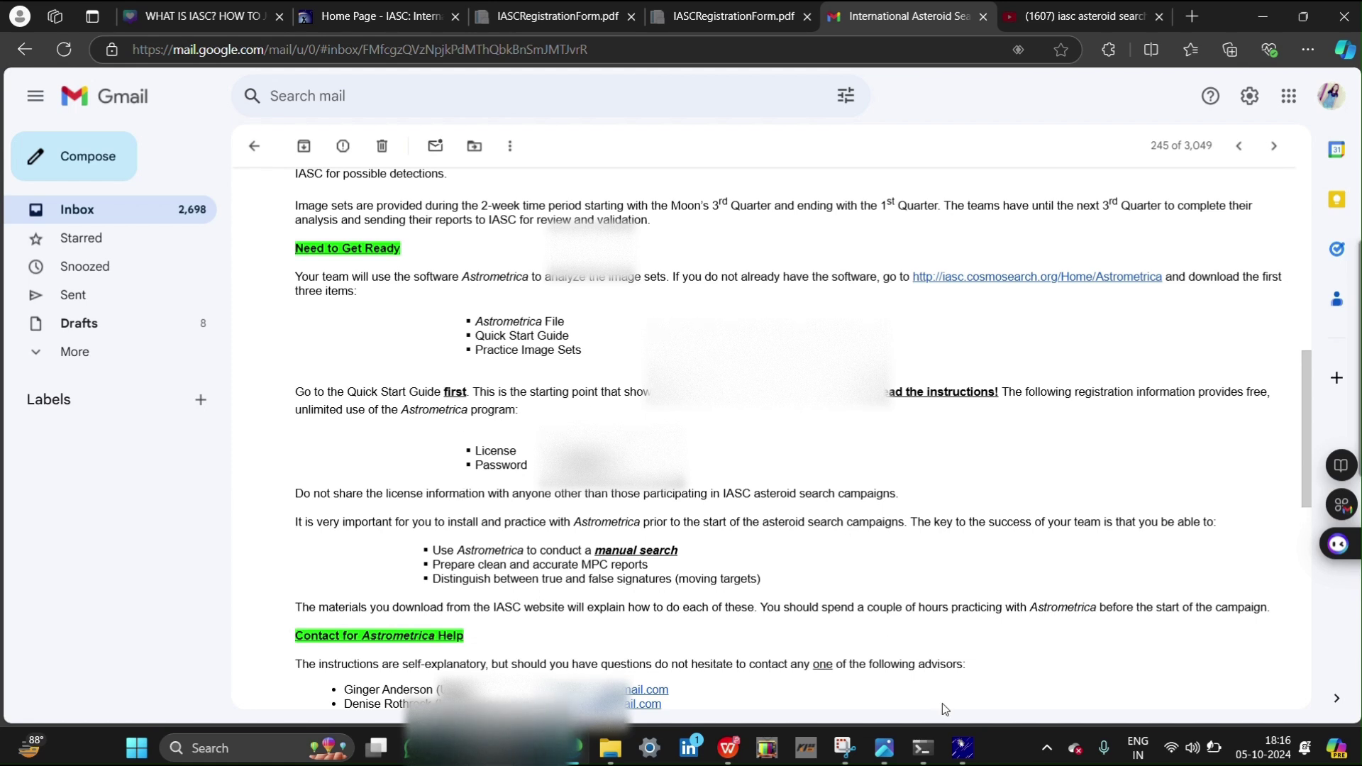
pyautogui.moveTo(962, 748)
pyautogui.click(951, 650)
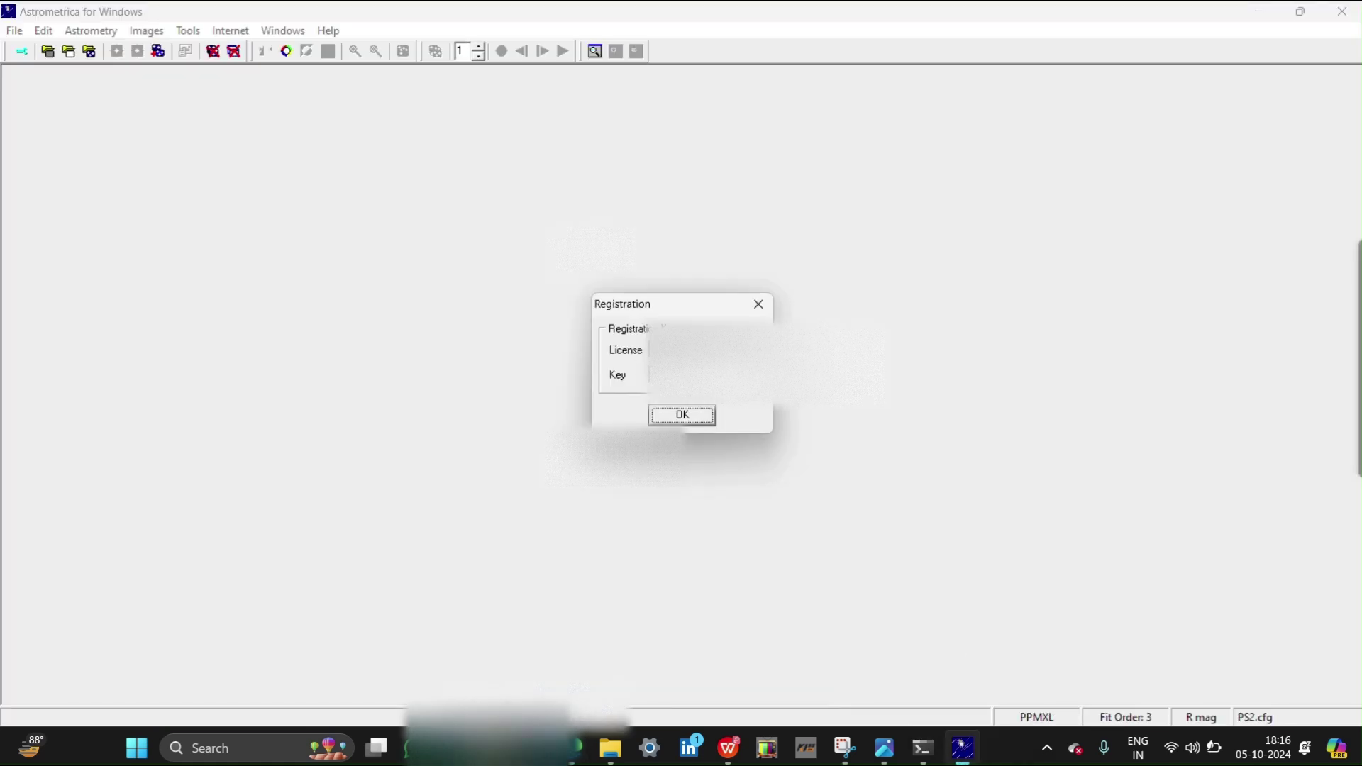
pyautogui.click(695, 417)
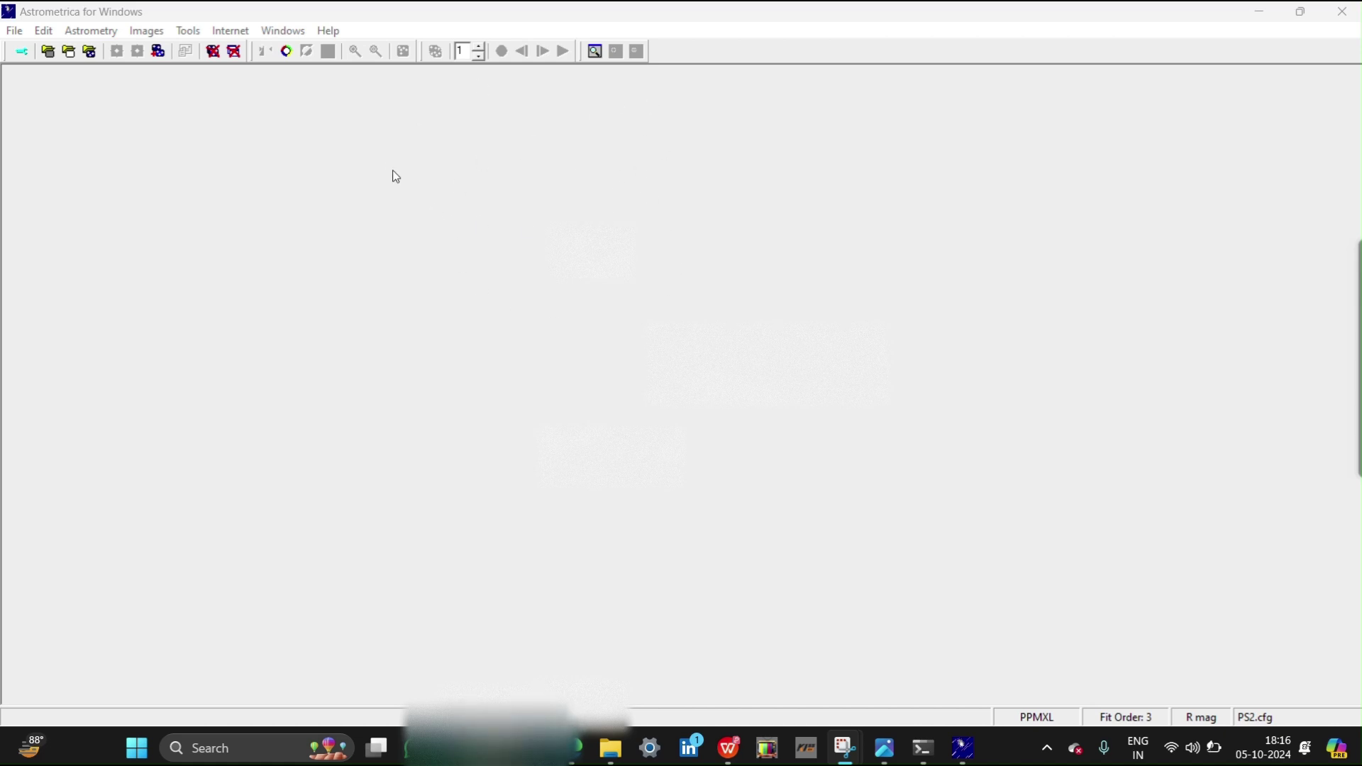
pyautogui.click(22, 59)
pyautogui.click(19, 55)
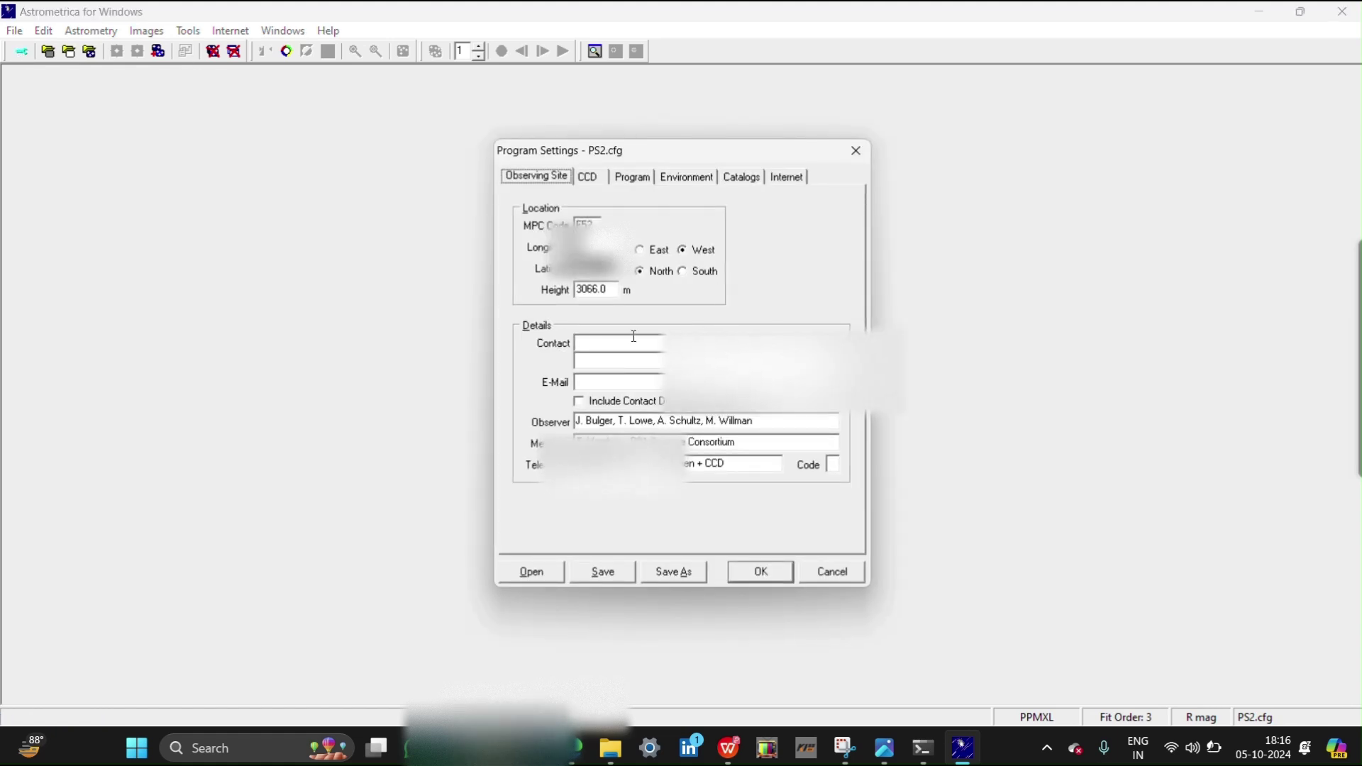
pyautogui.click(533, 573)
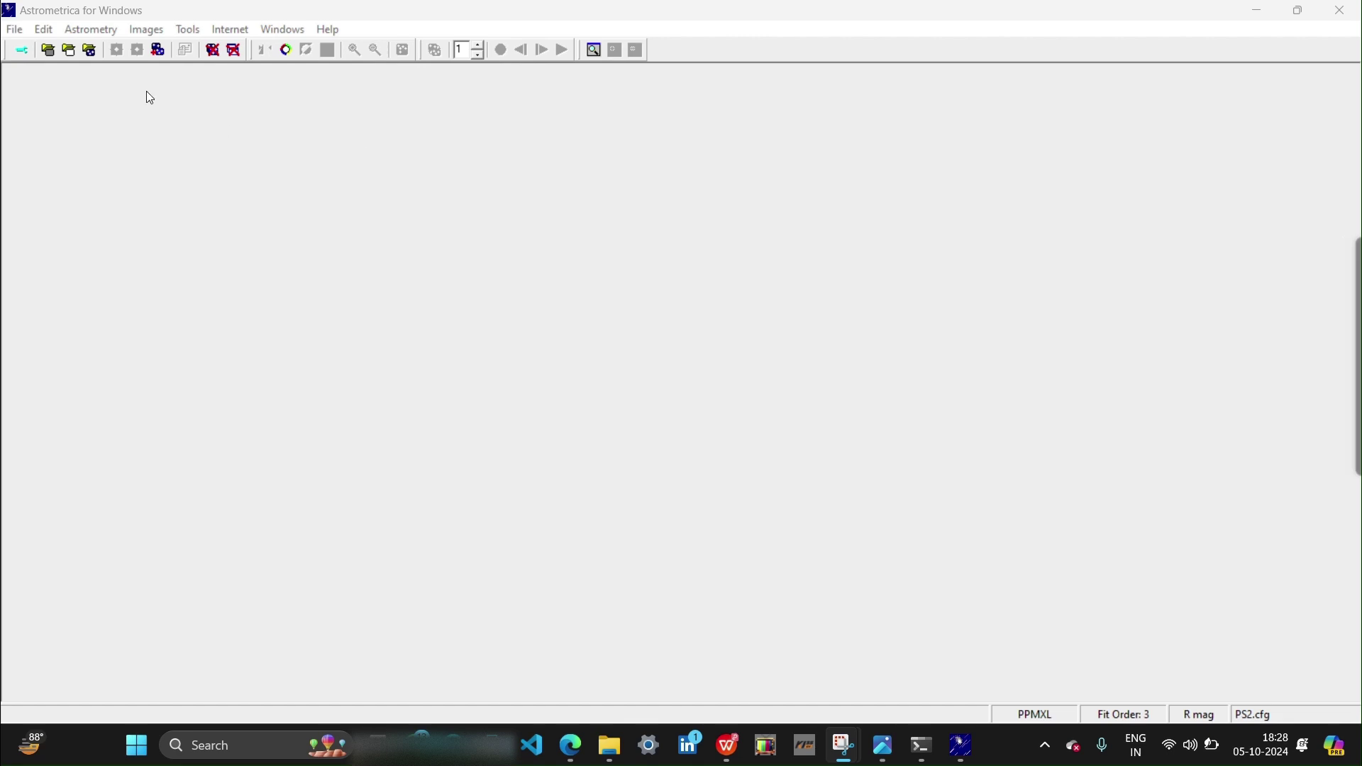
# Load PS1.cfg into Program Settings in place of PS2.cfg, save it, and apply
pyautogui.click(21, 48)
pyautogui.click(24, 53)
pyautogui.click(24, 53)
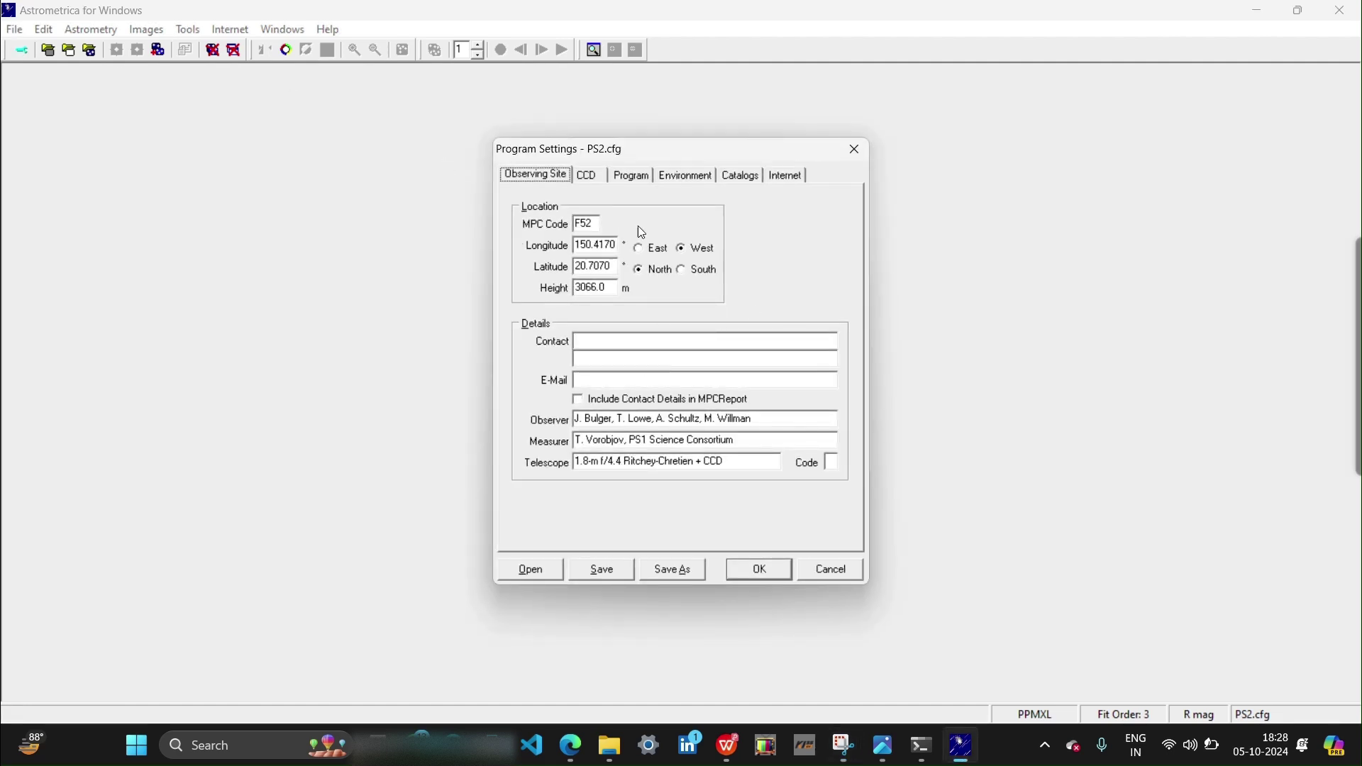
pyautogui.click(545, 574)
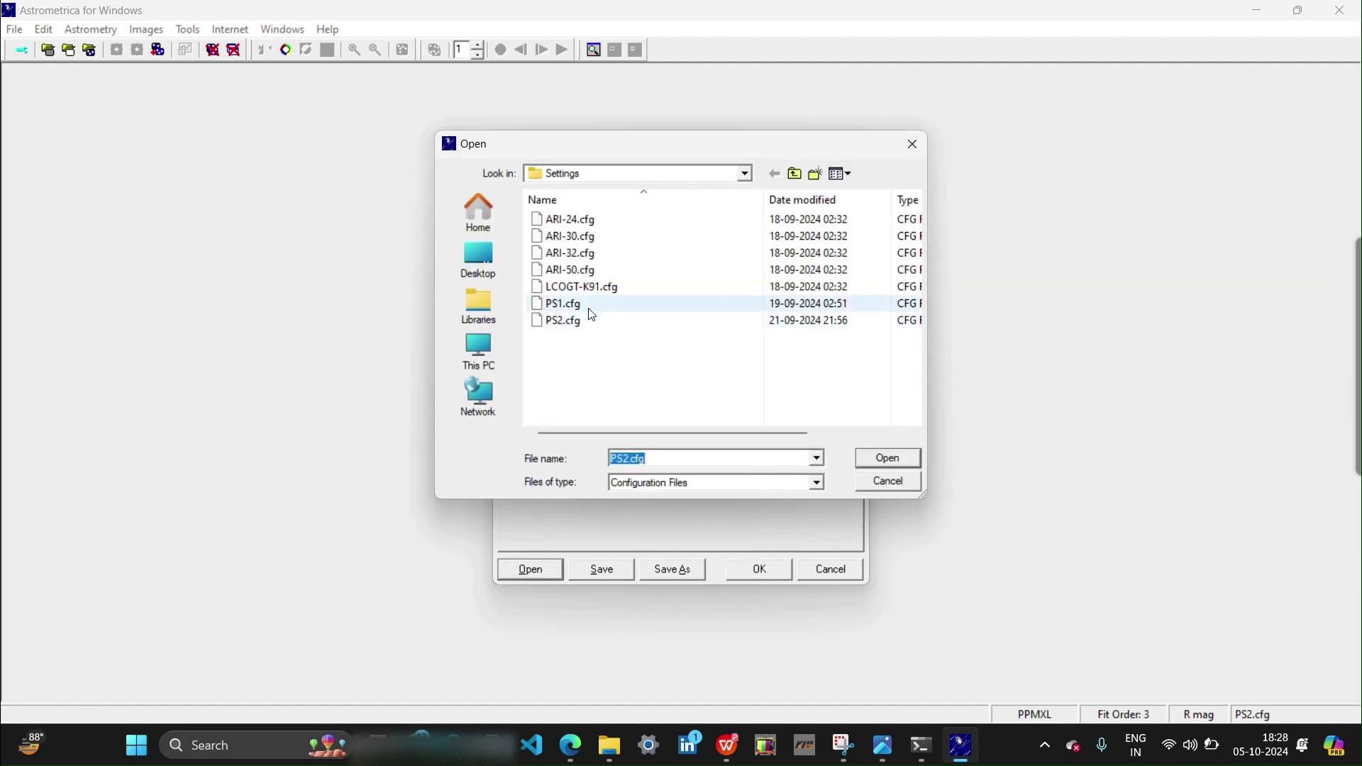
pyautogui.click(578, 304)
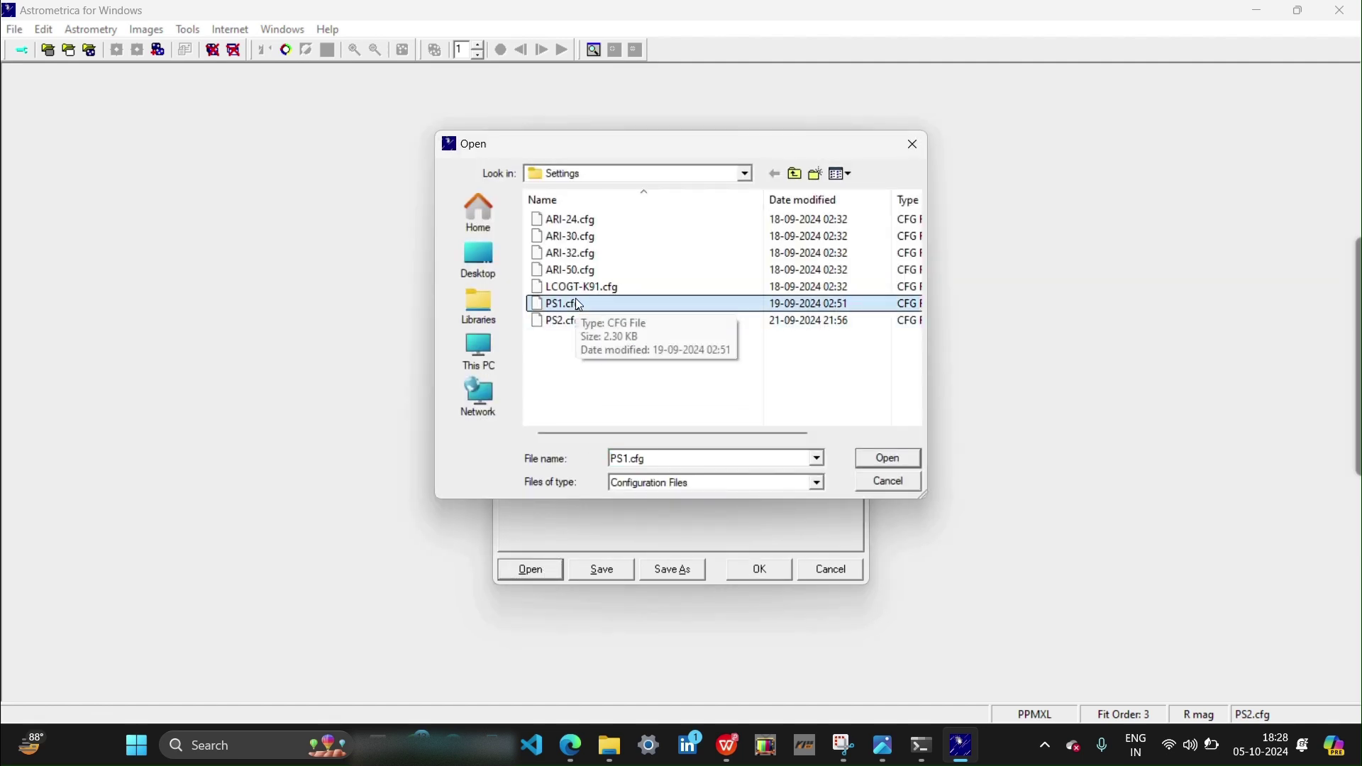
pyautogui.click(891, 458)
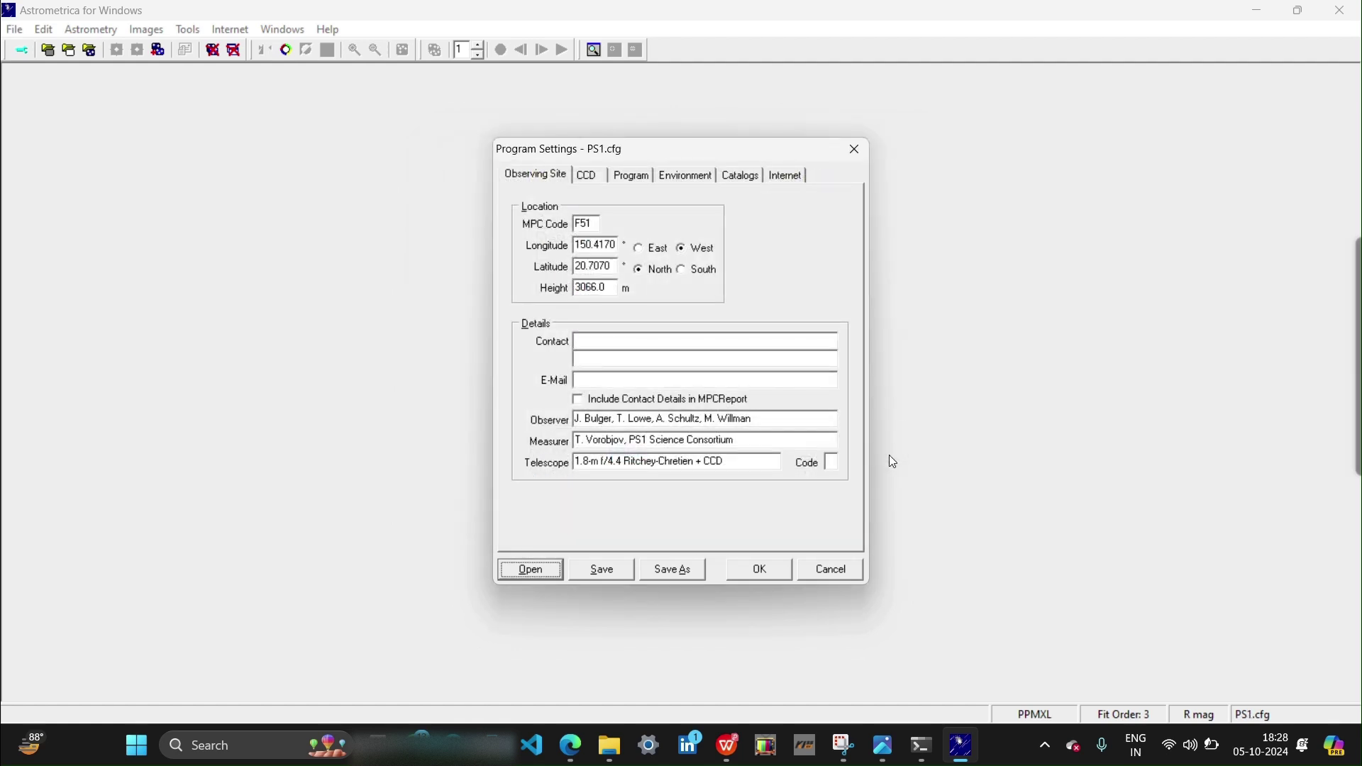
pyautogui.click(615, 572)
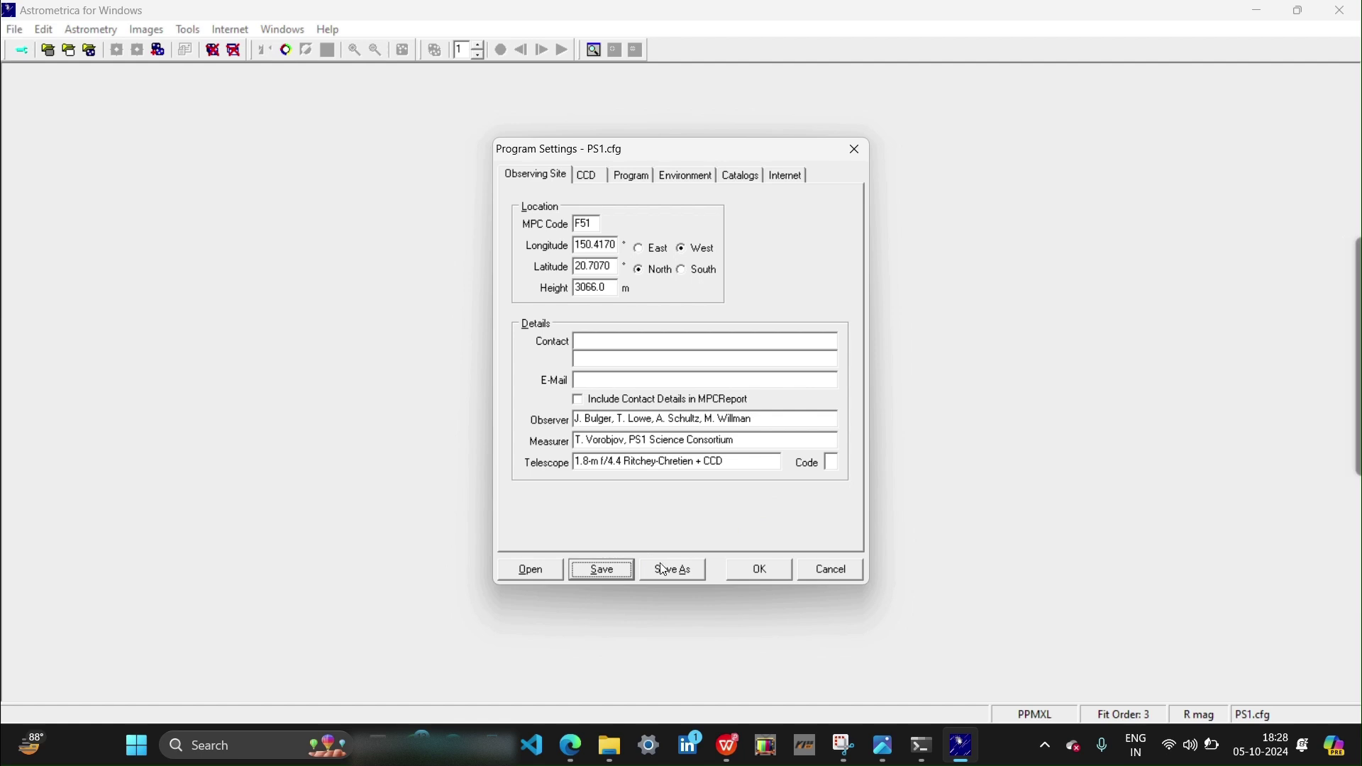
pyautogui.click(760, 571)
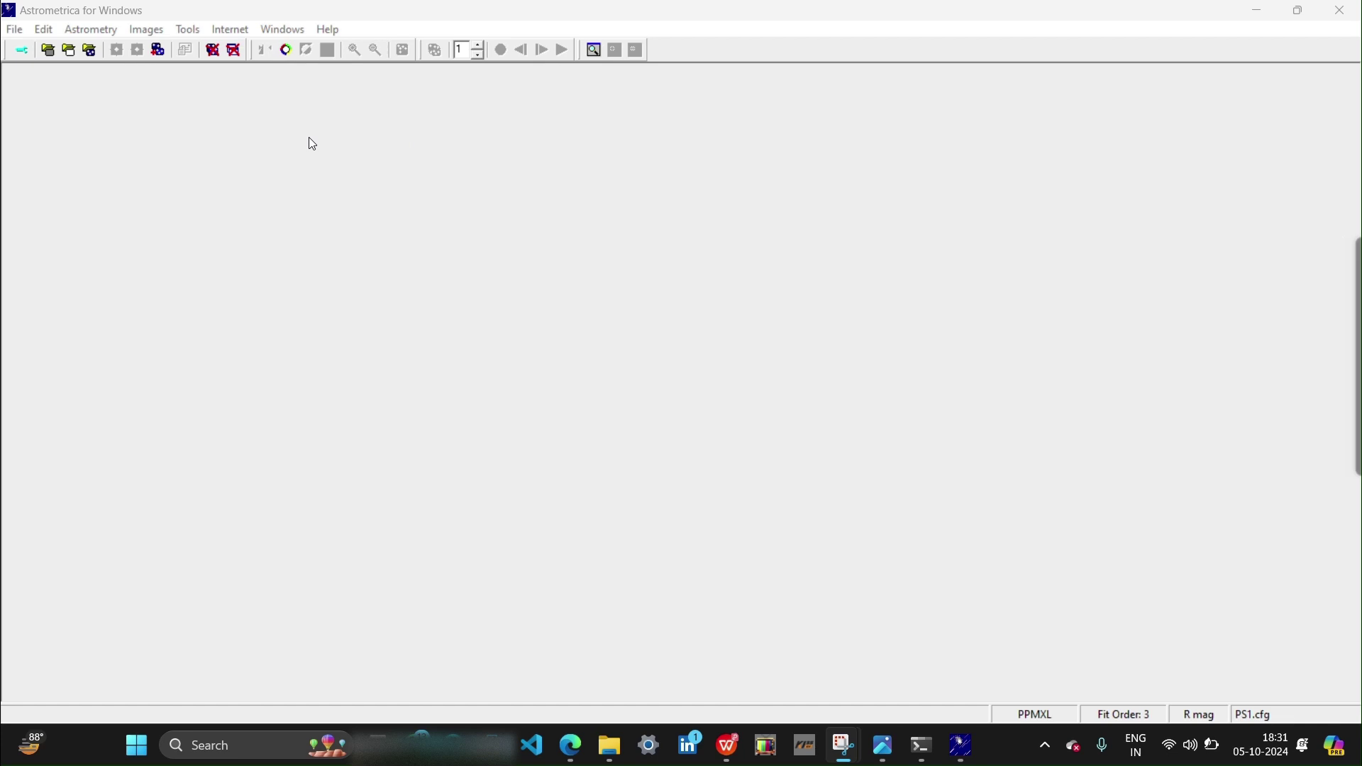
# Browse to D:\IASC\XY44_p00 and select its four FITS images for loading
pyautogui.click(90, 51)
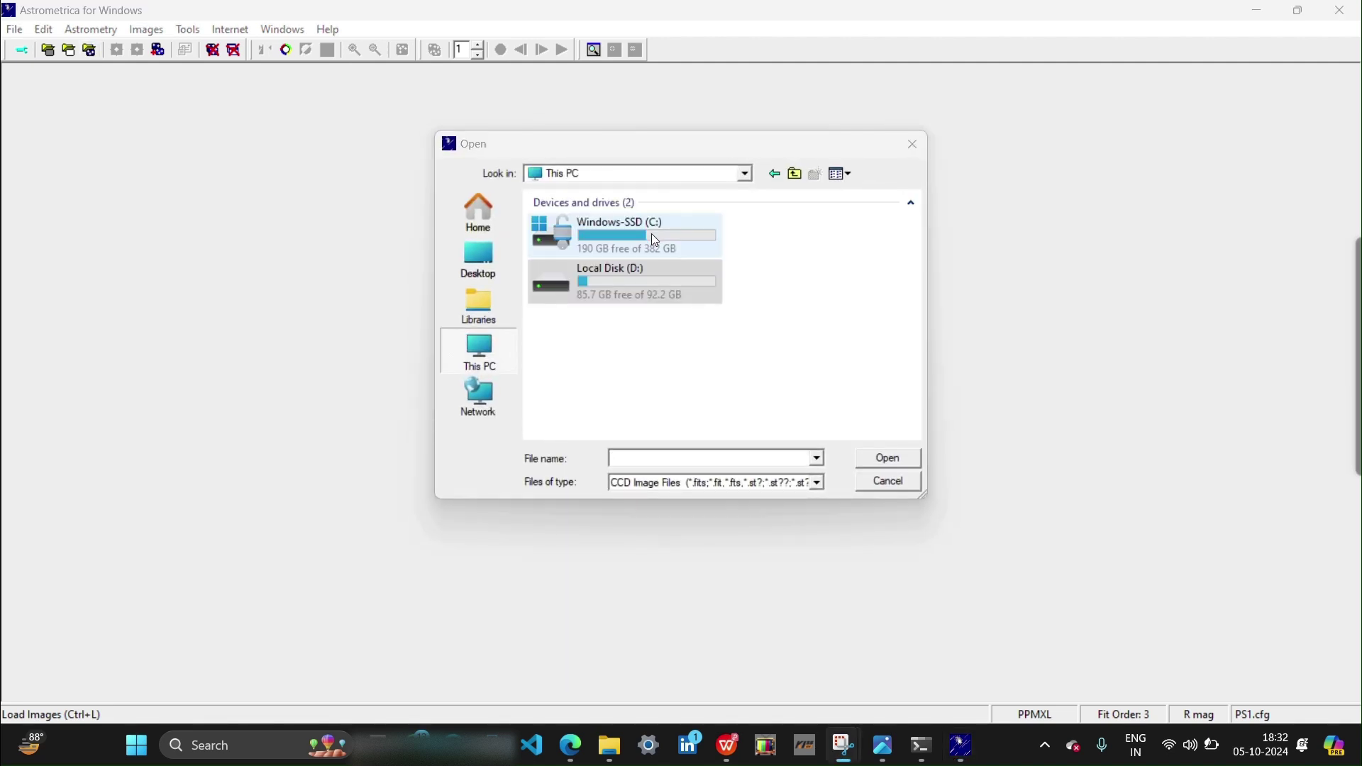
pyautogui.doubleClick(630, 296)
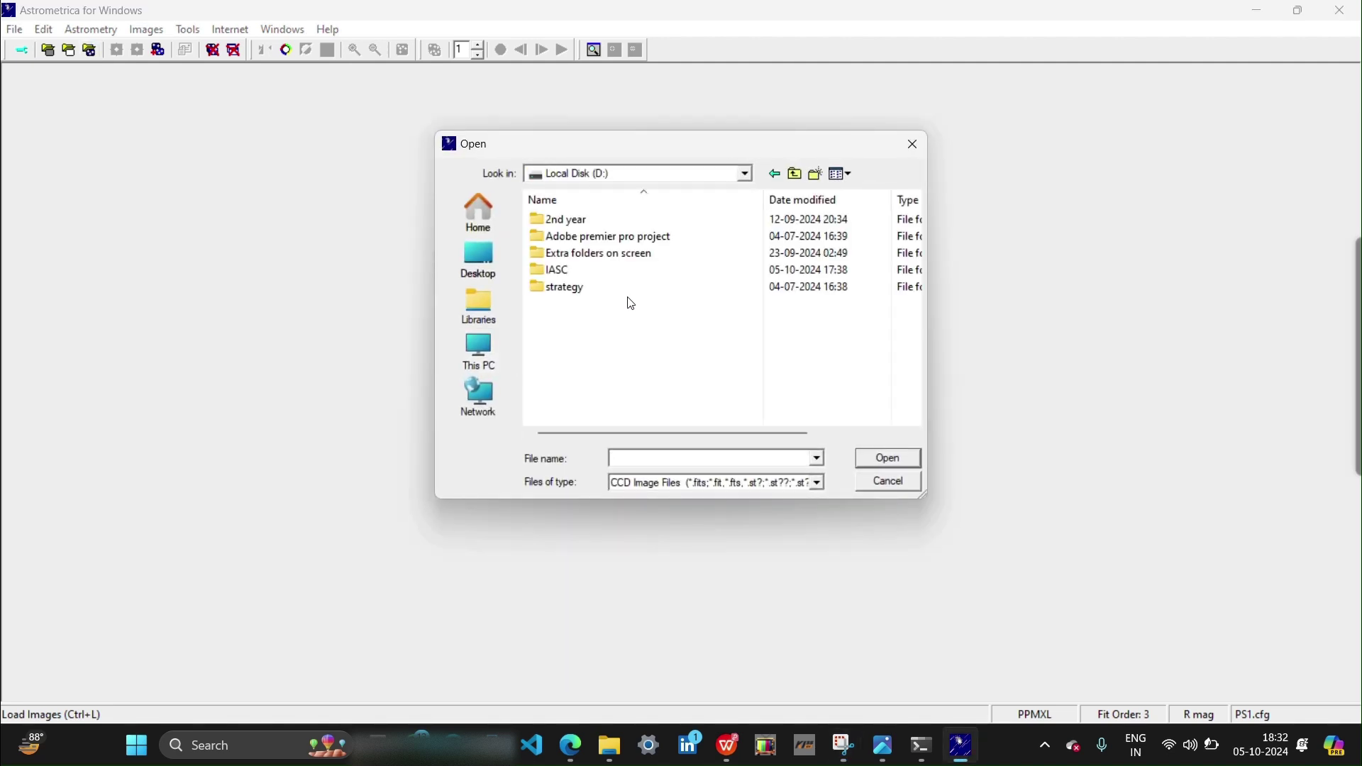
pyautogui.doubleClick(572, 271)
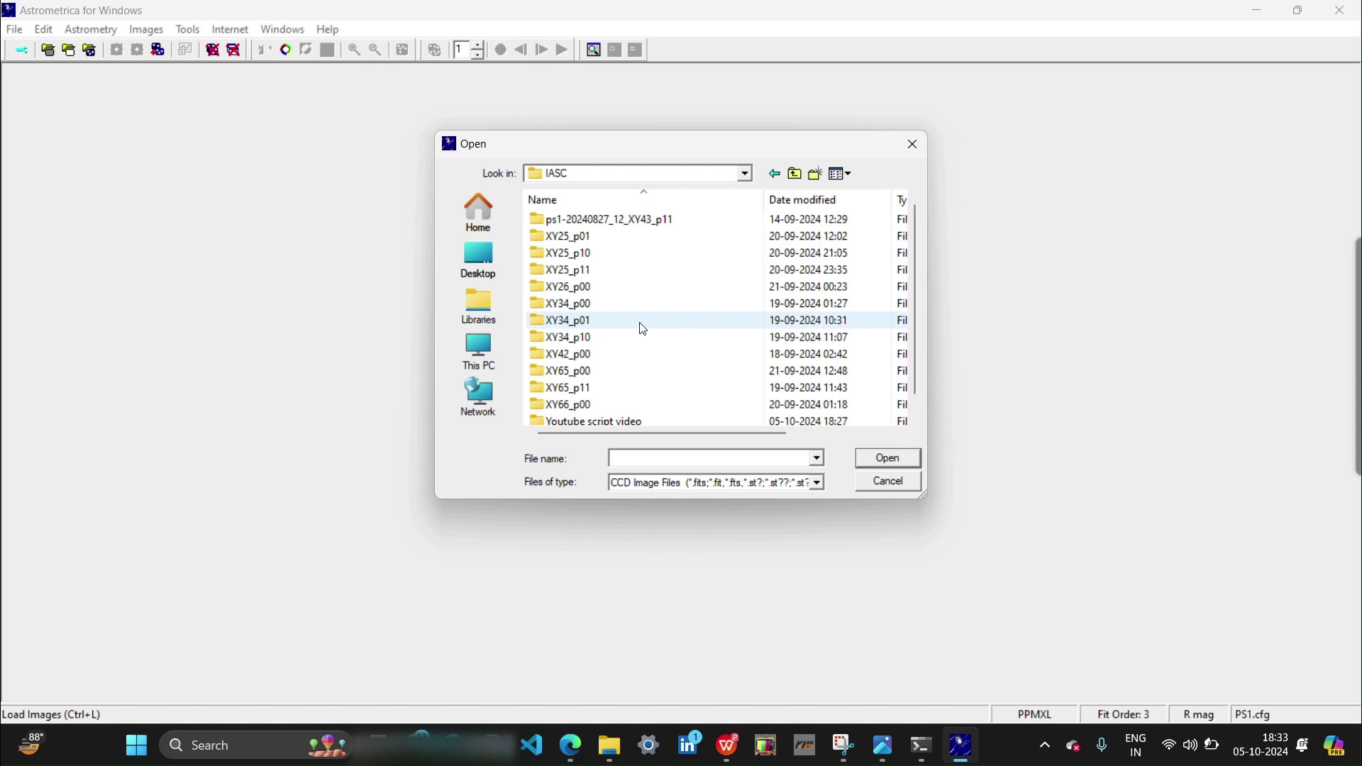
pyautogui.scroll(-1, 643, 329)
pyautogui.scroll(1, 644, 329)
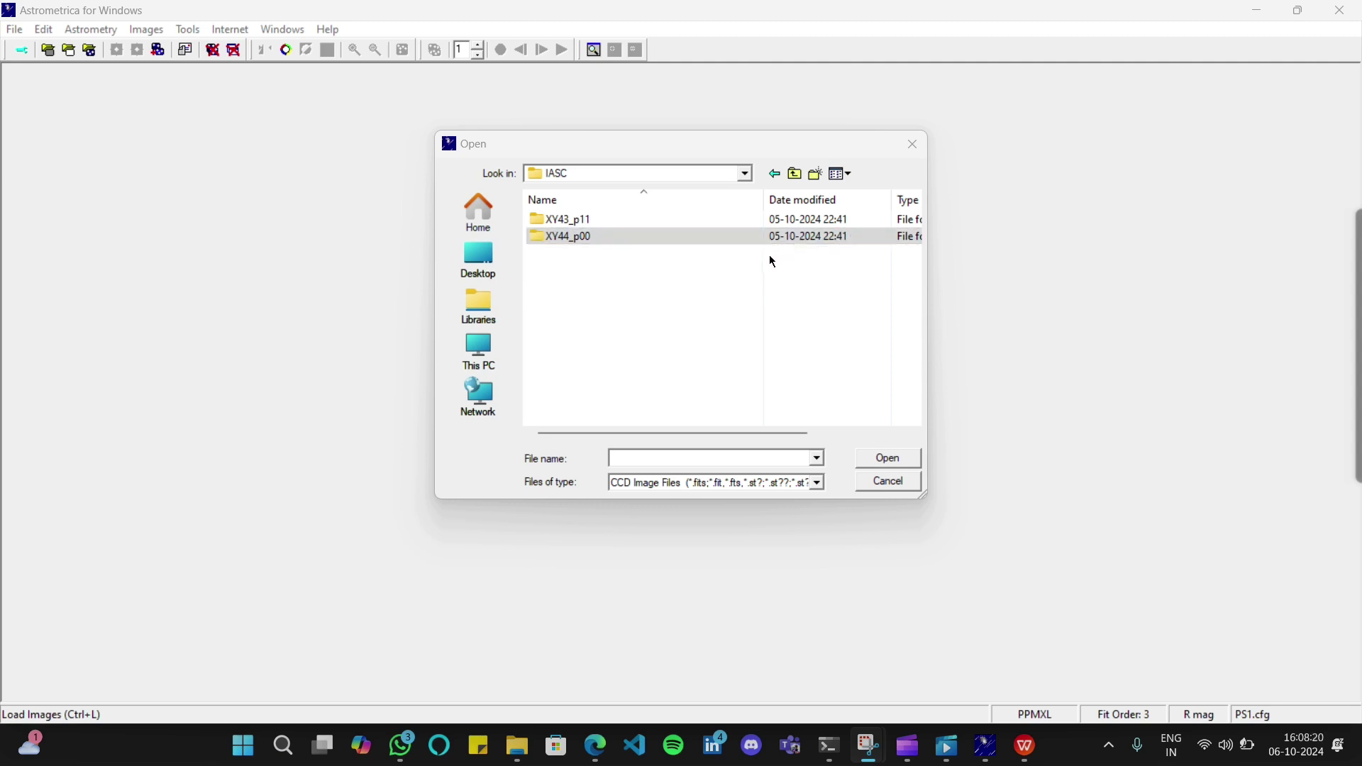
pyautogui.doubleClick(809, 239)
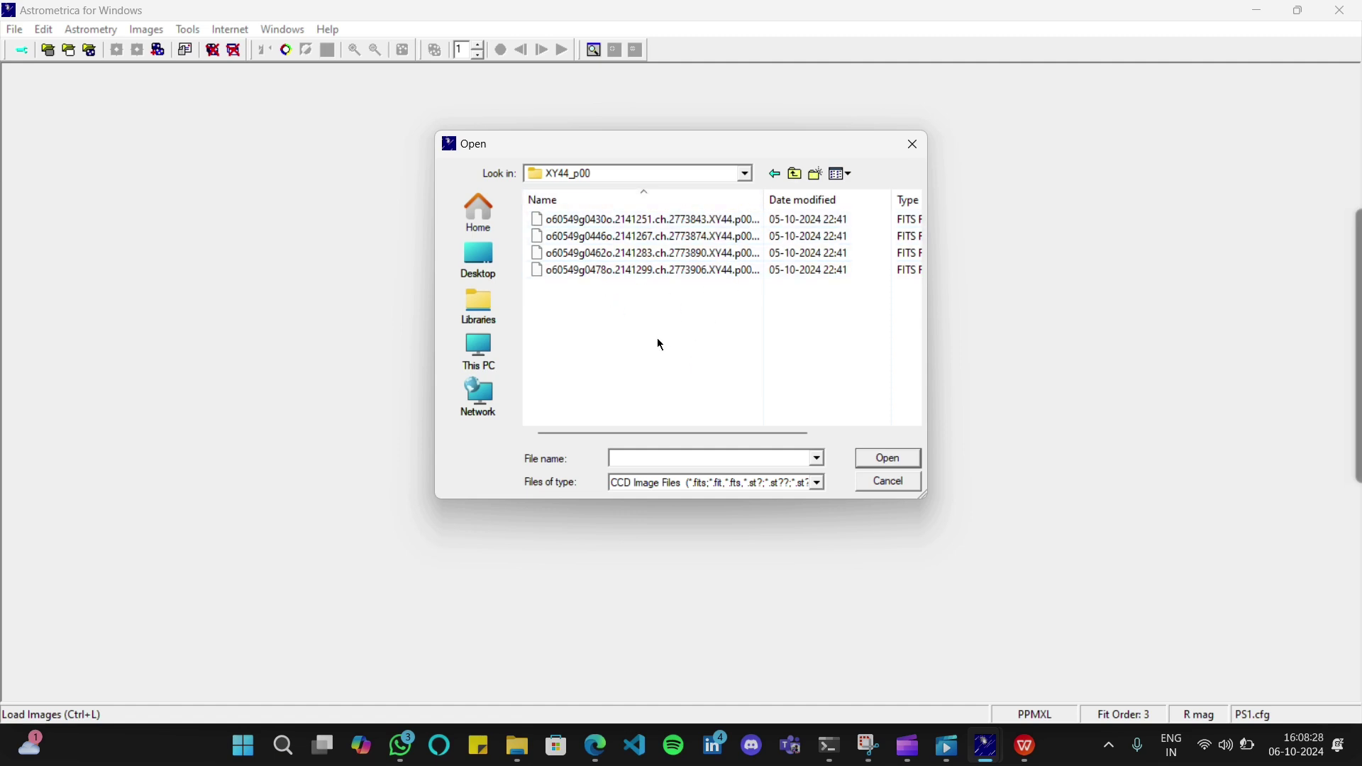
pyautogui.moveTo(659, 345); pyautogui.dragTo(770, 206)
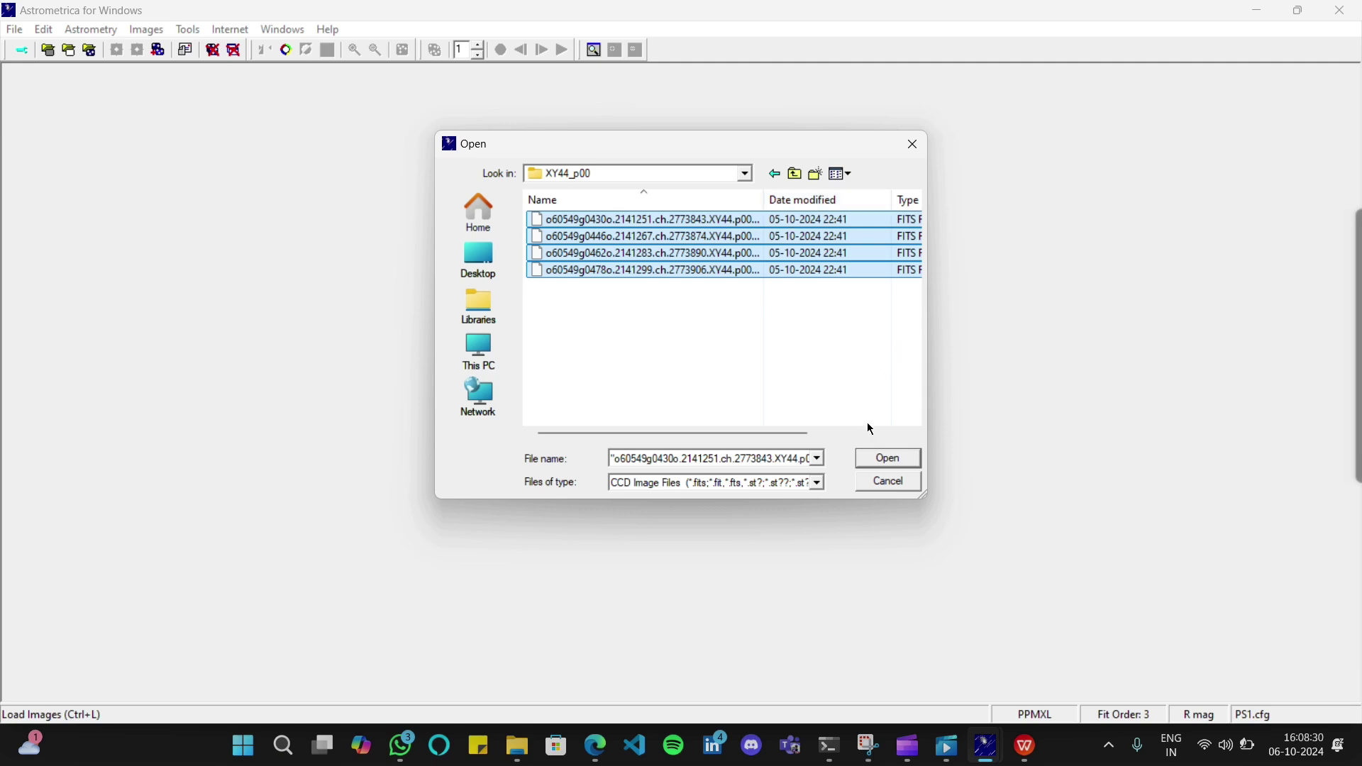
# Load the four selected XY44_p00 images, then toggle Invert Image on and back off
pyautogui.click(881, 461)
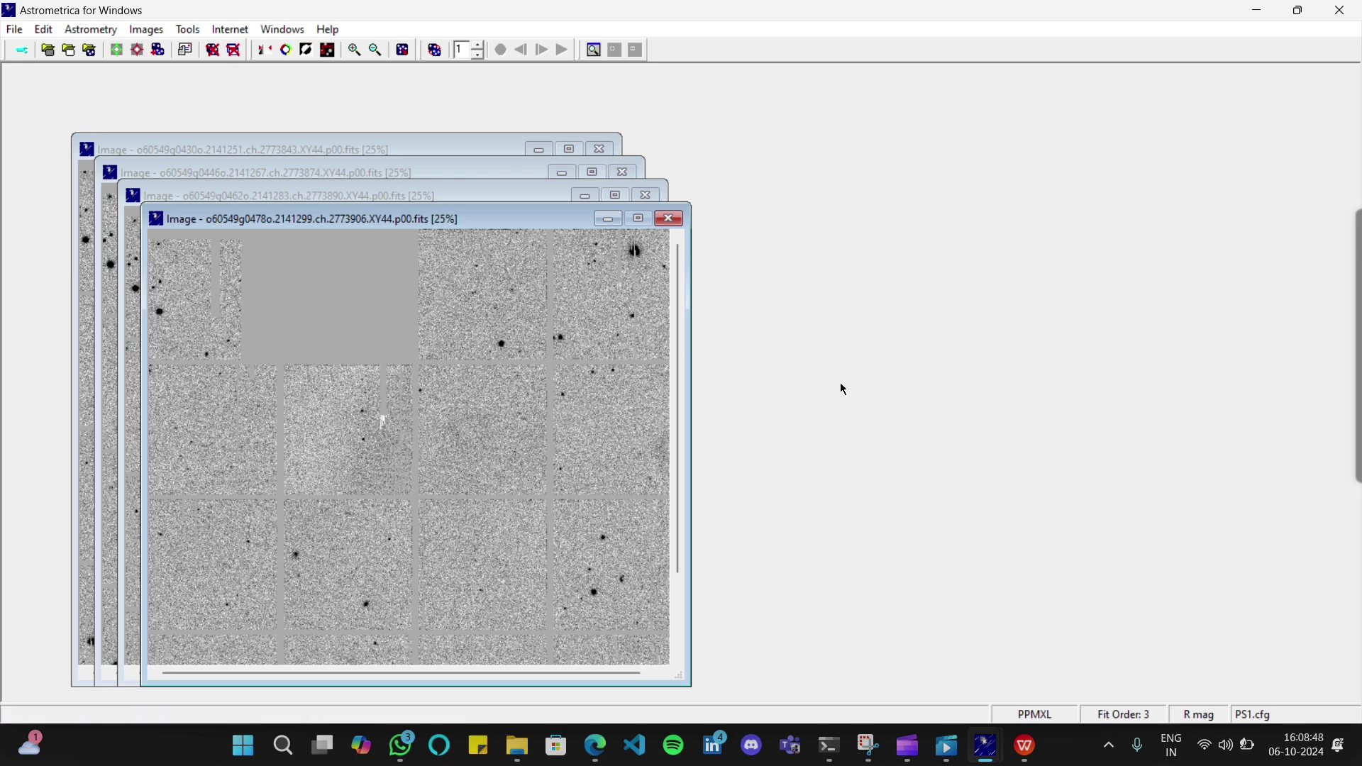
pyautogui.click(307, 51)
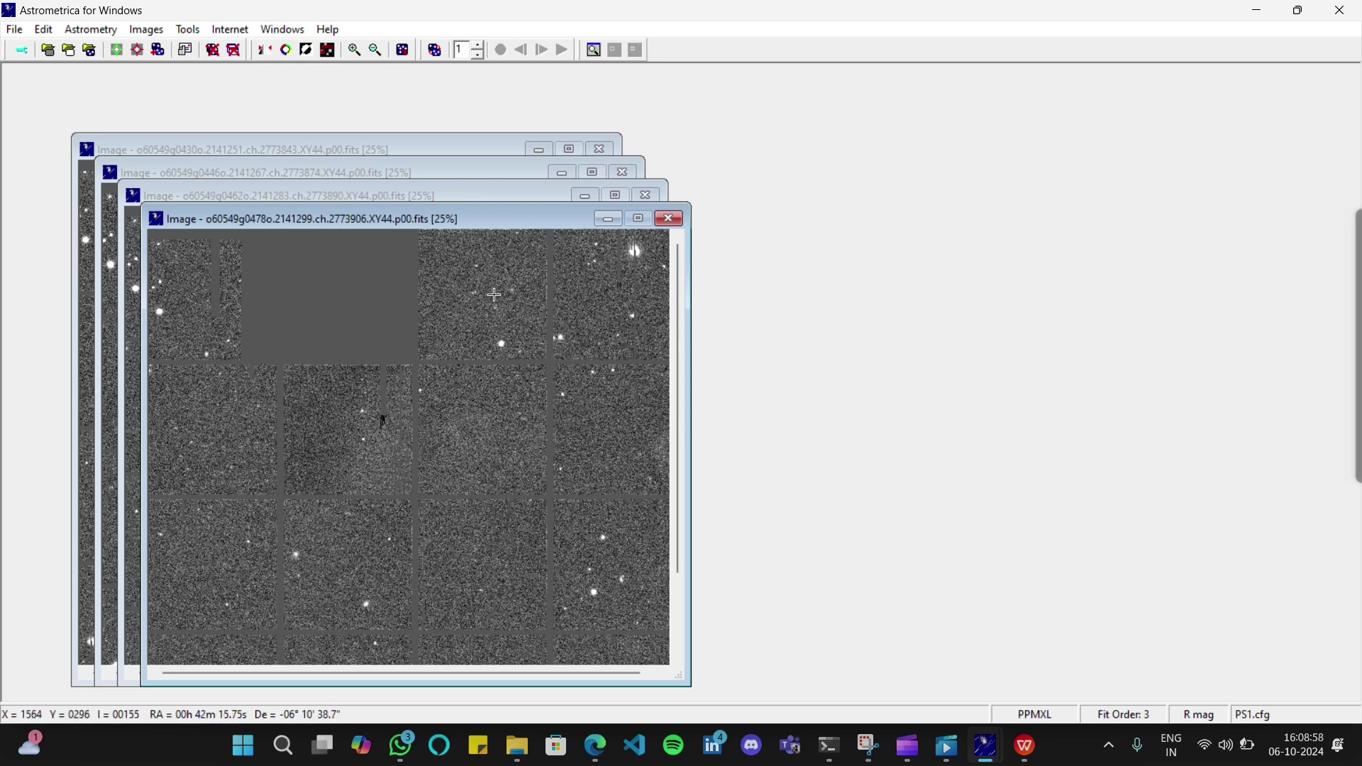
pyautogui.click(307, 54)
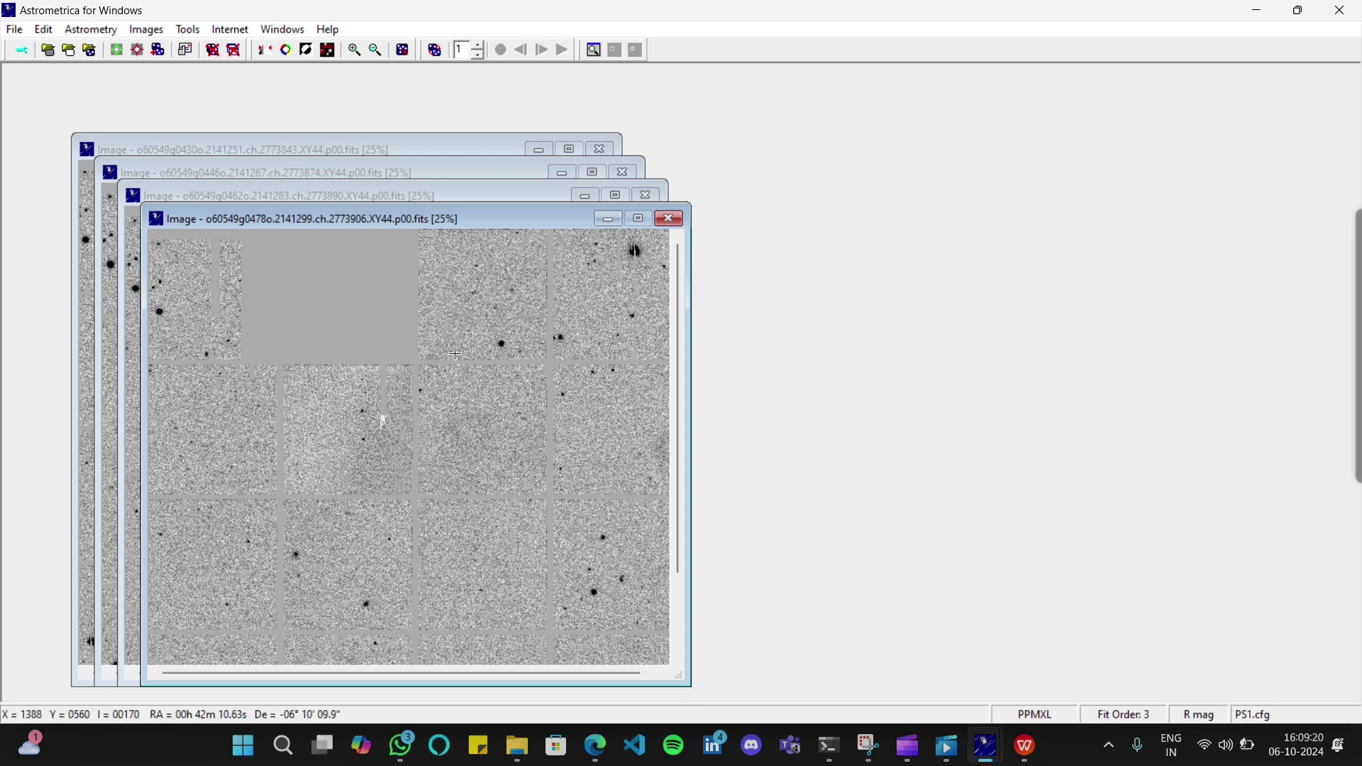
# Run data reduction on the four XY44 images, accepting the field coordinates
pyautogui.click(115, 51)
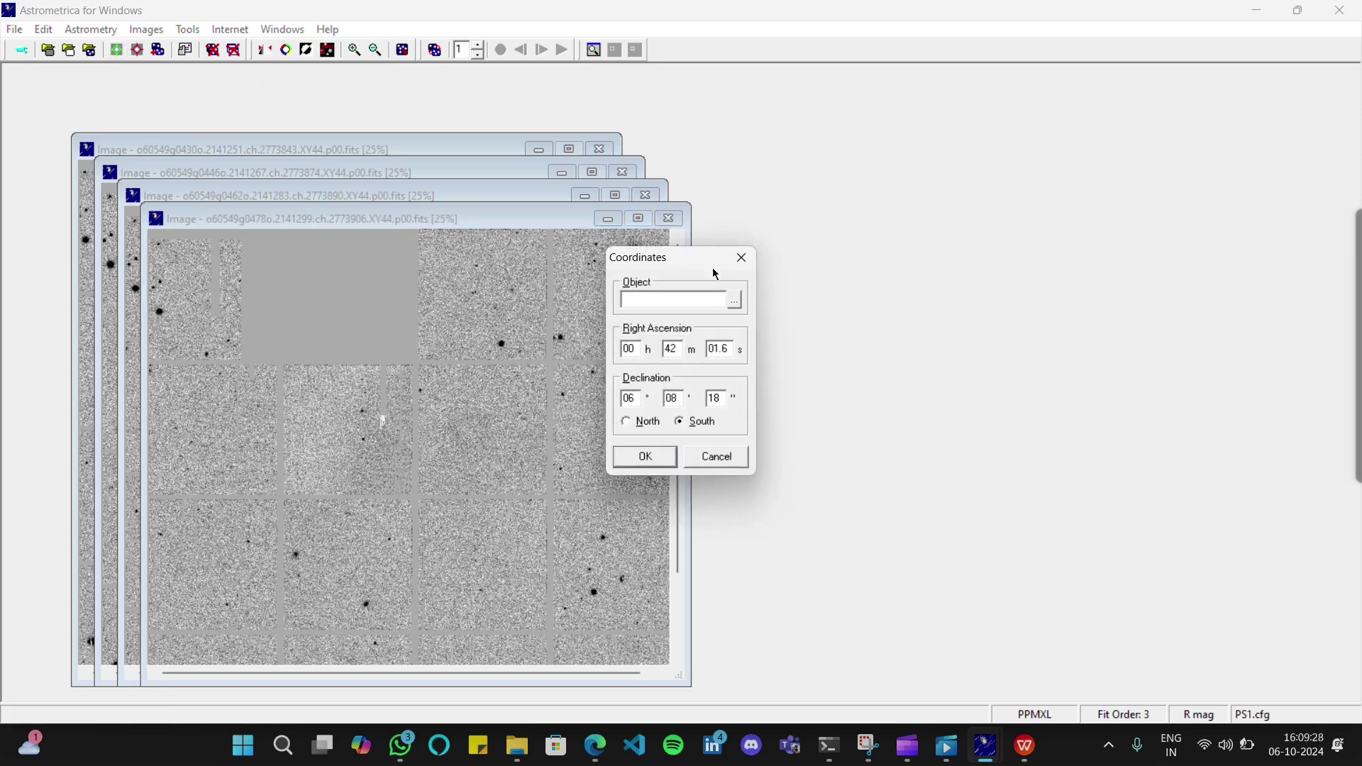
pyautogui.click(651, 459)
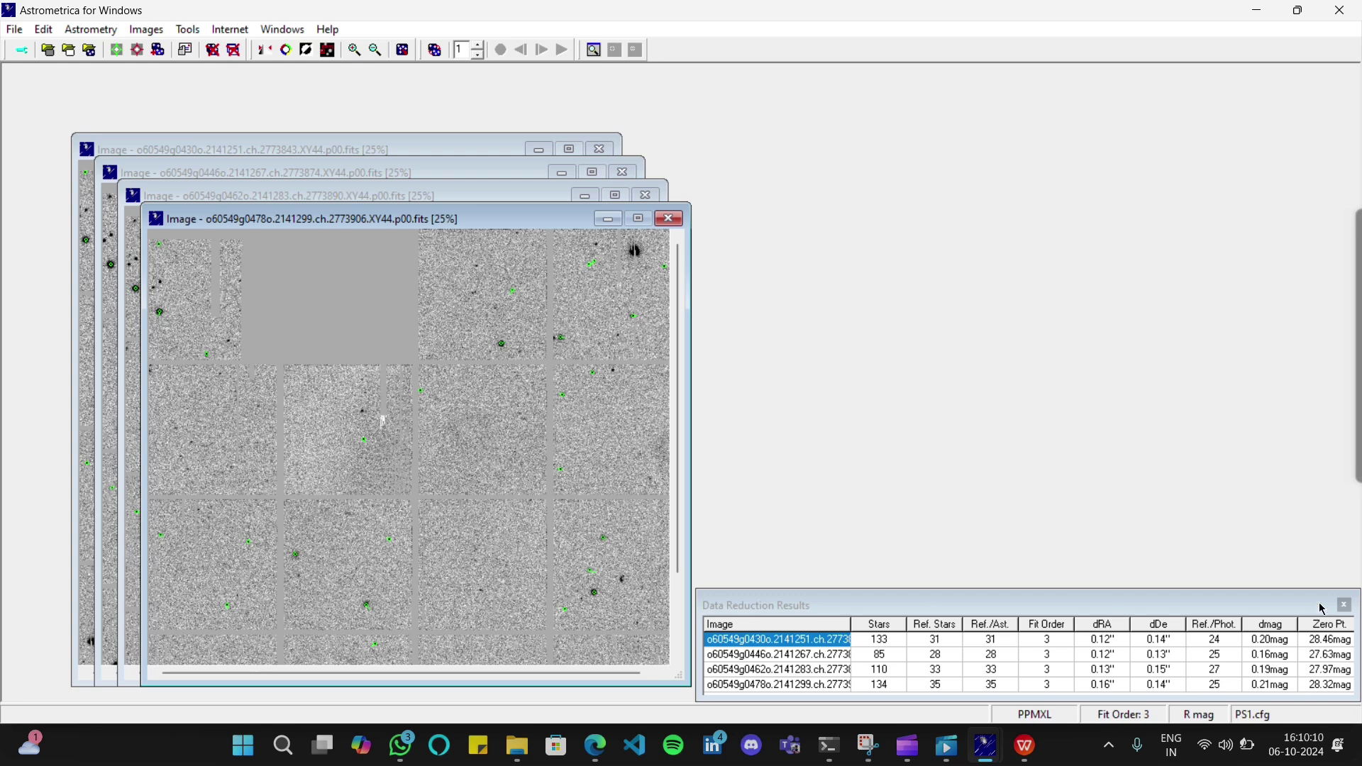
# Close the reduction results, toggle negative display off again, and overlay known objects K17B4Y and Z0866
pyautogui.click(1346, 608)
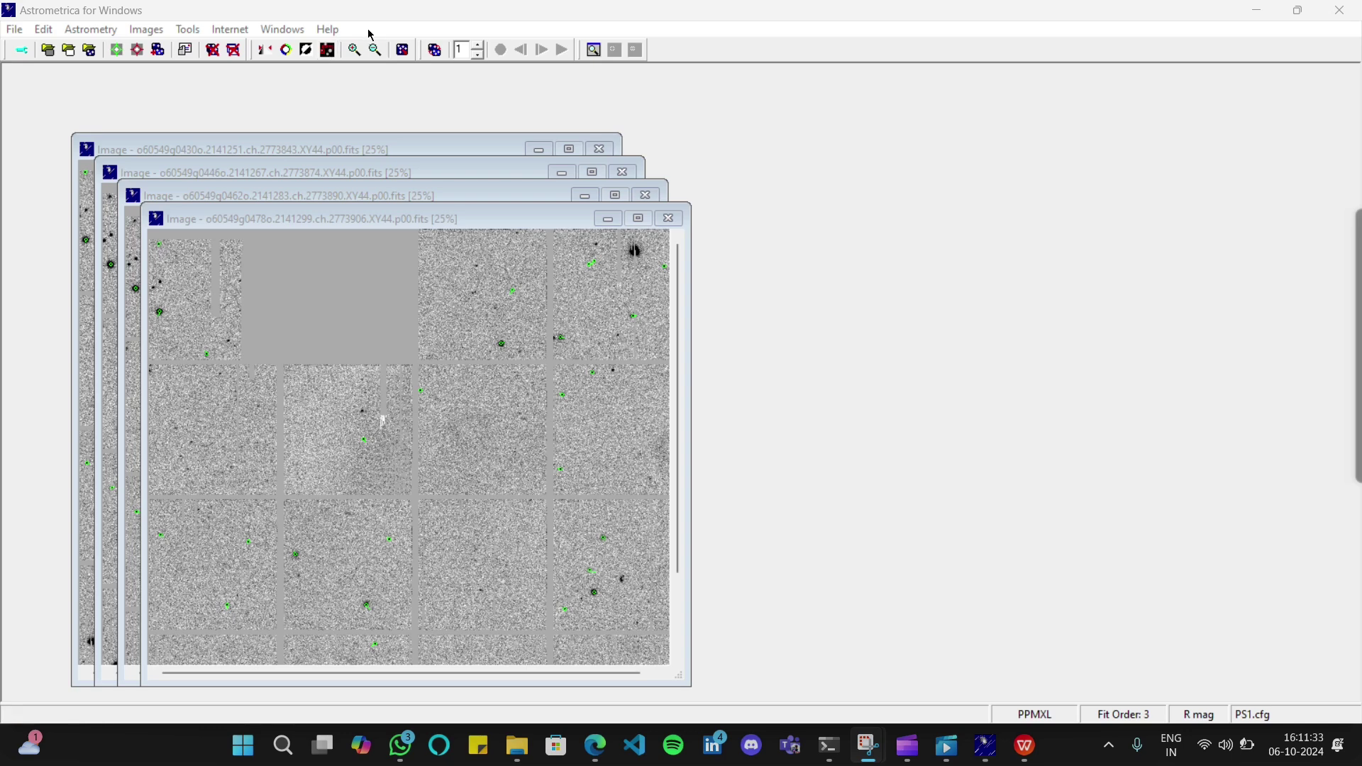
pyautogui.click(306, 51)
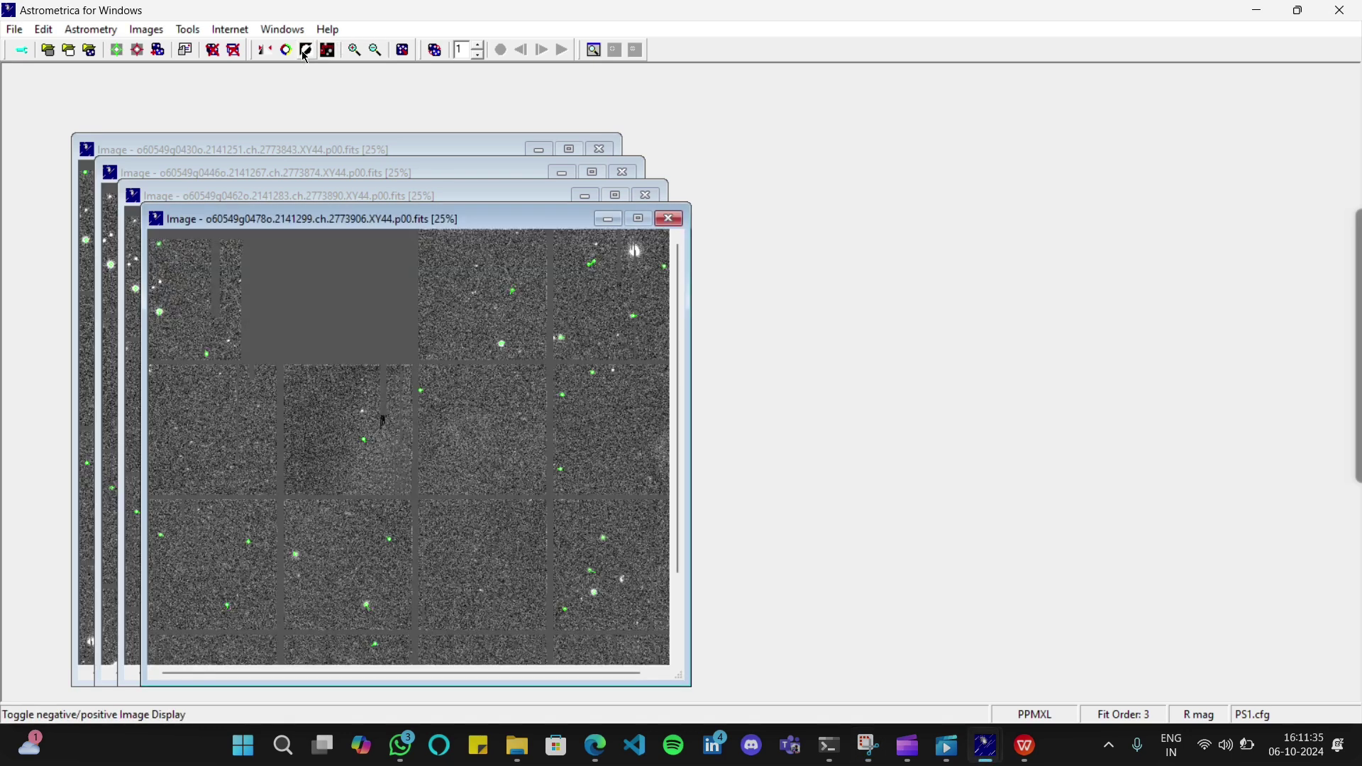
pyautogui.click(306, 51)
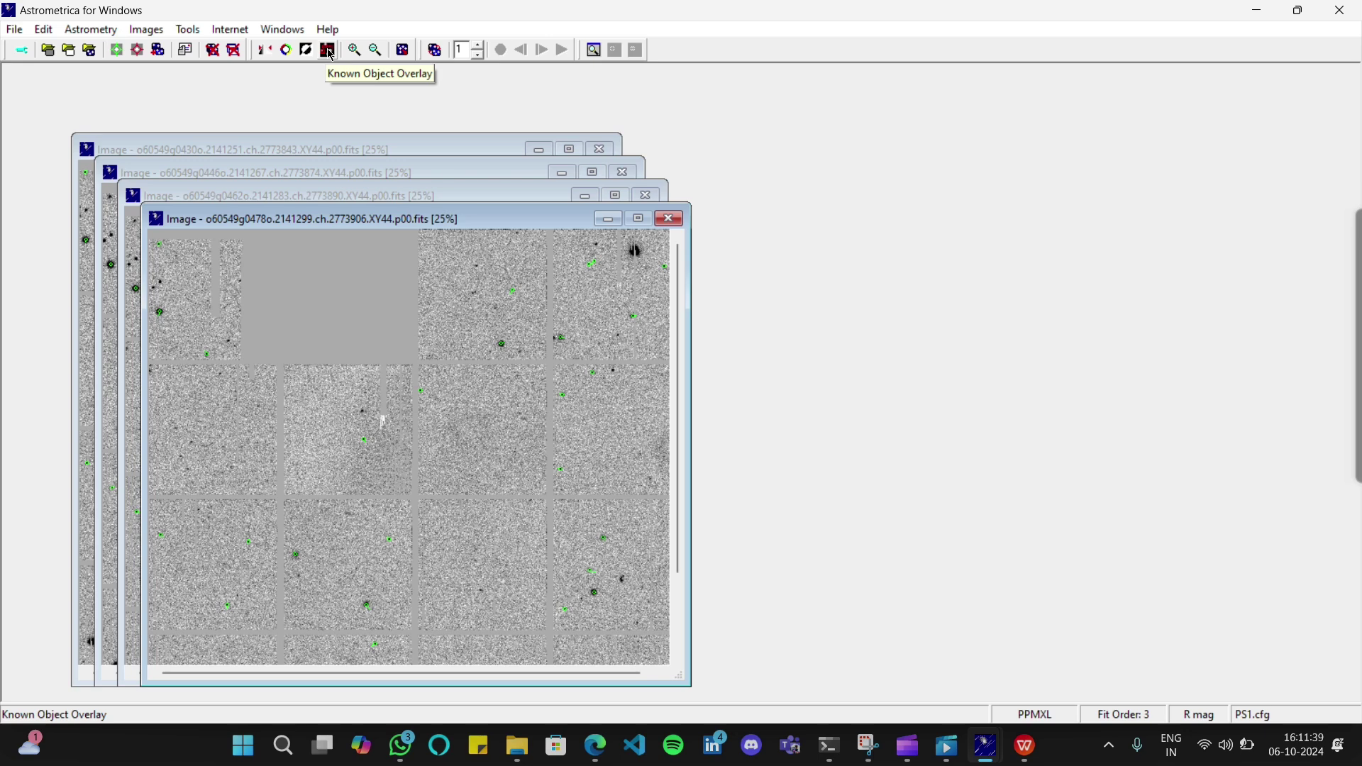
pyautogui.click(330, 51)
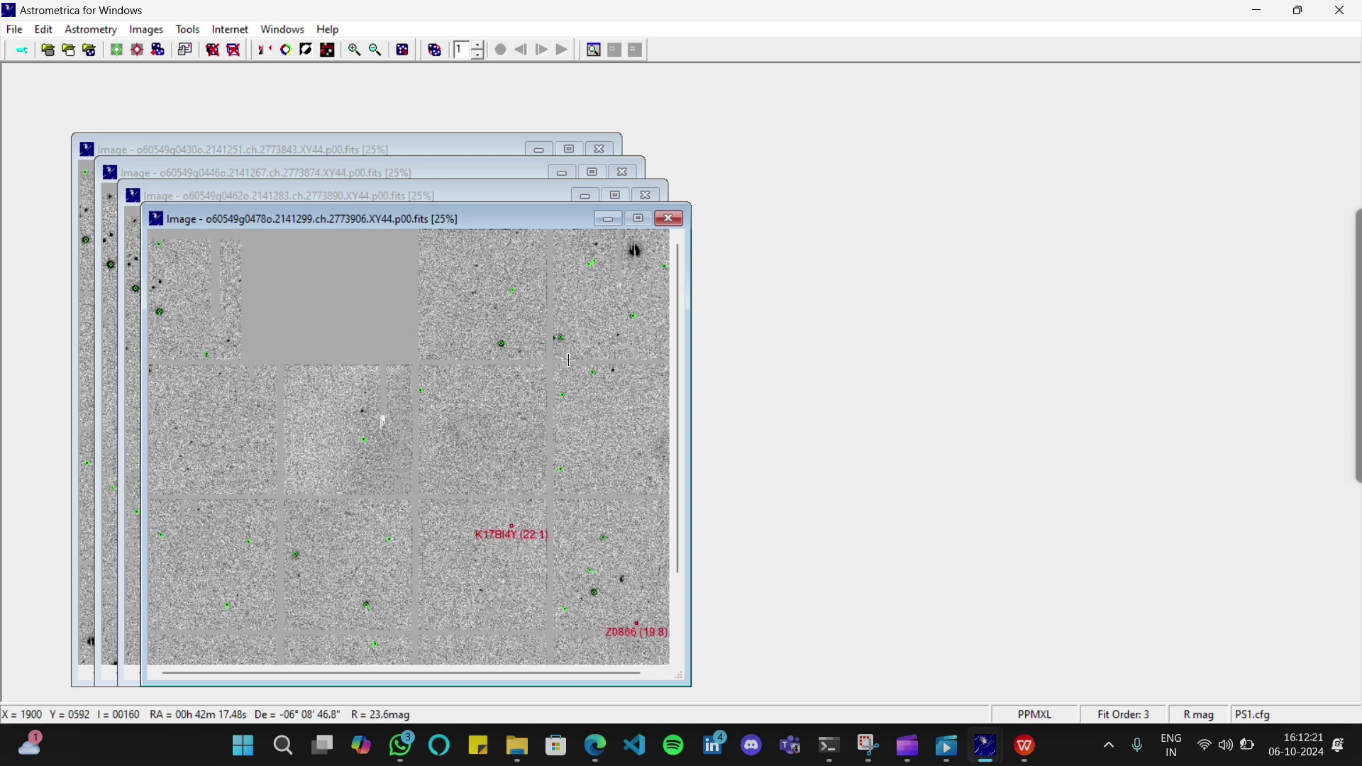
pyautogui.click(581, 31)
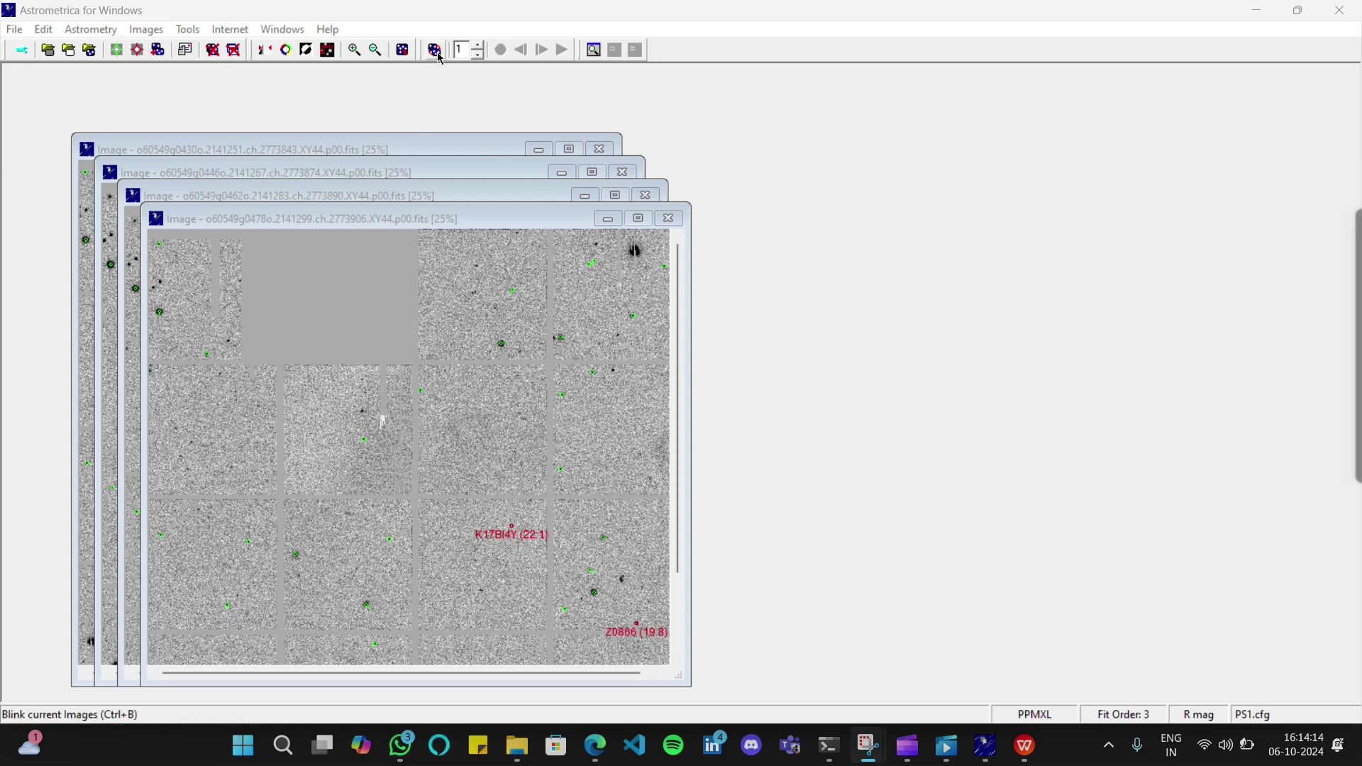
# Restore positive display and blink the four XY44 frames, moving the blink window into place
pyautogui.click(307, 54)
pyautogui.click(307, 54)
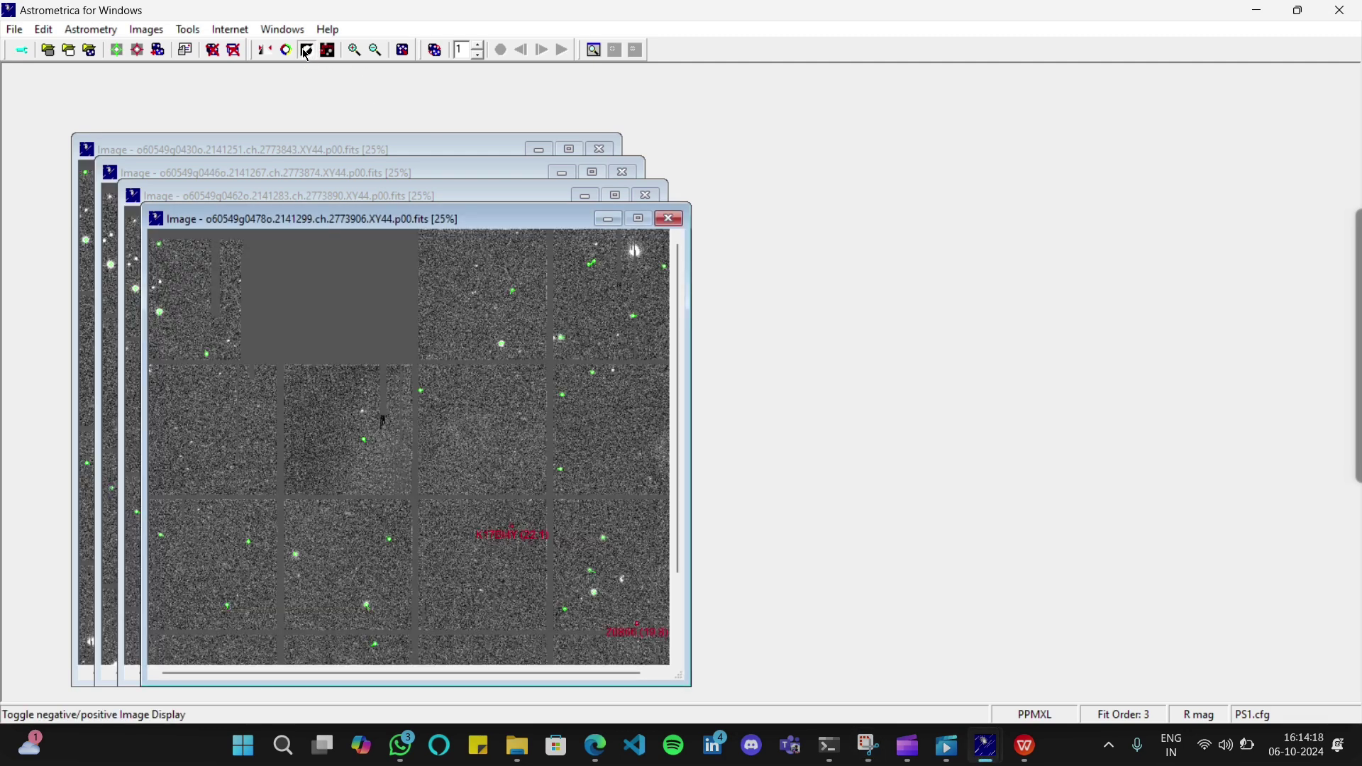
pyautogui.click(436, 50)
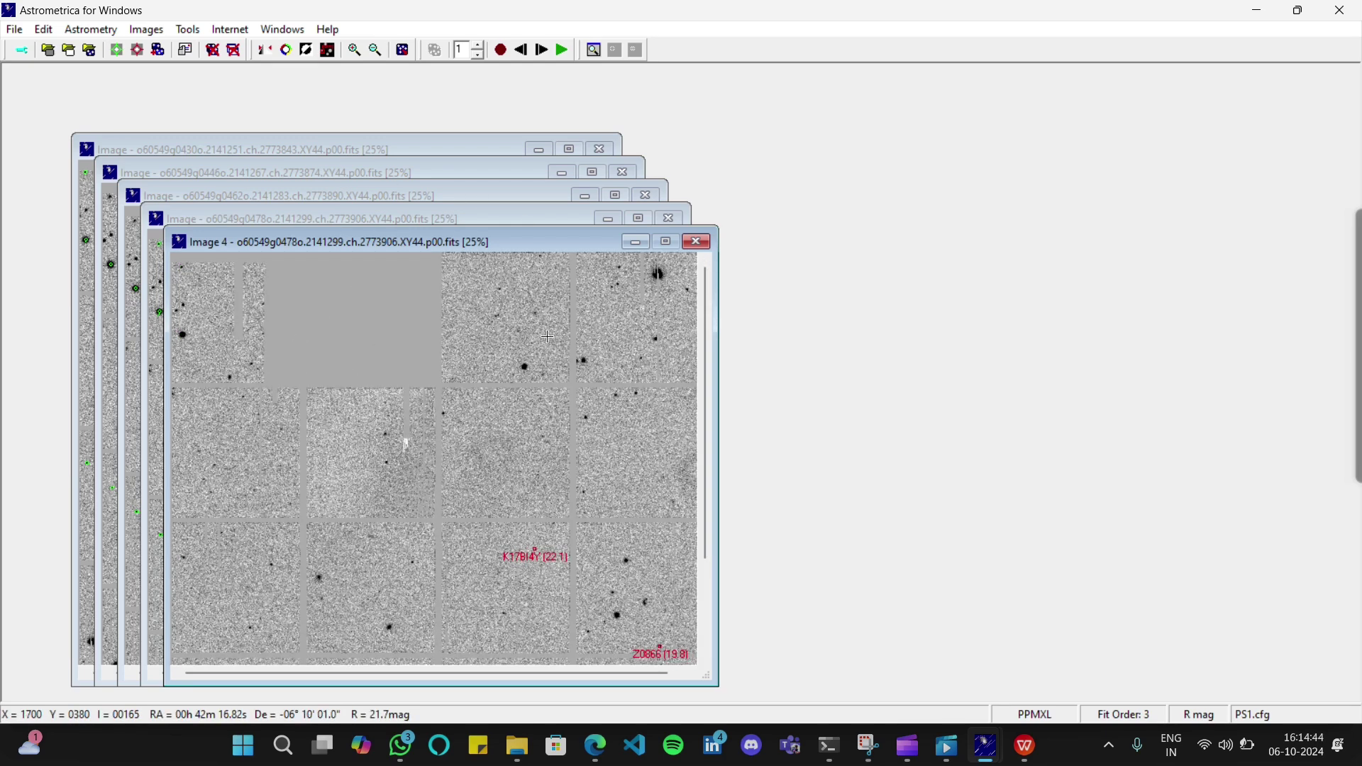
pyautogui.moveTo(518, 240)
pyautogui.mouseDown()
pyautogui.moveTo(632, 160)
pyautogui.moveTo(489, 229)
pyautogui.moveTo(497, 241)
pyautogui.mouseUp()
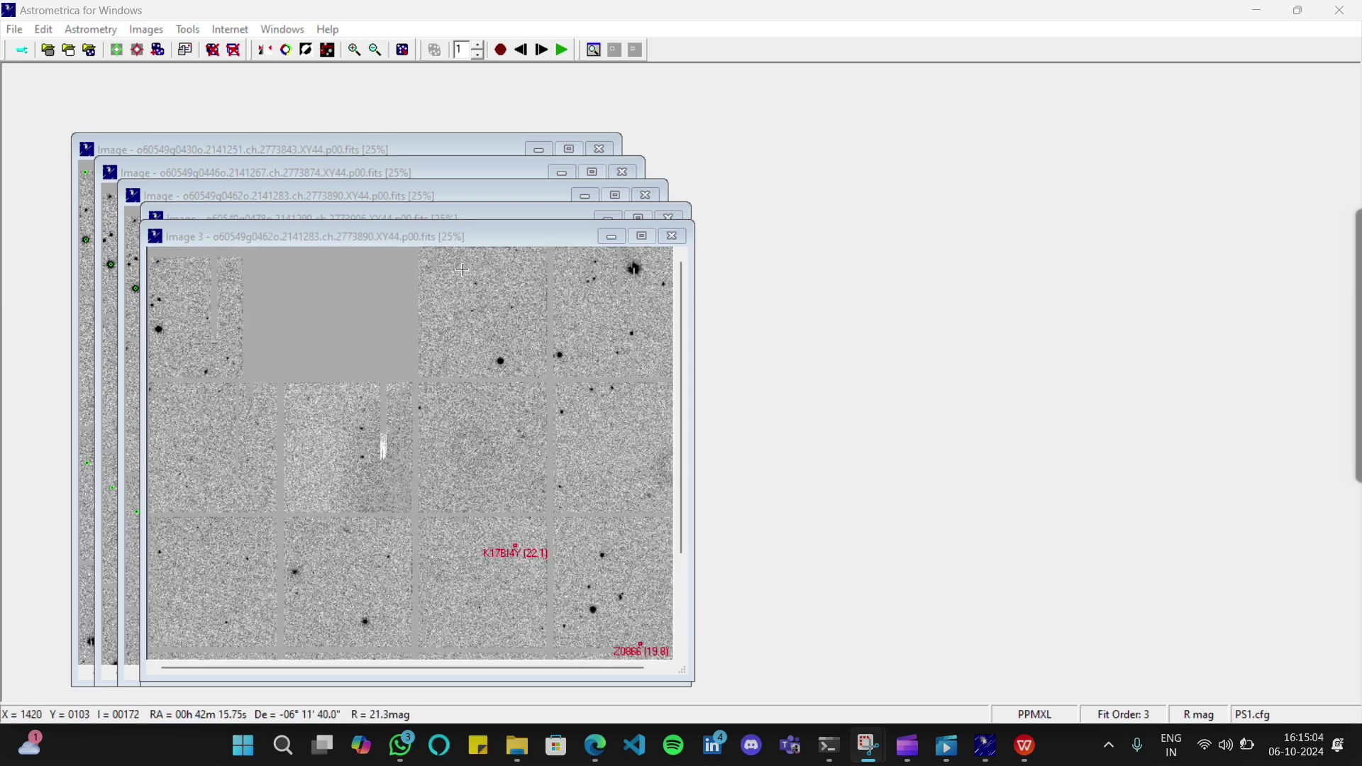
# Zoom in on the blinking images and drag the window edges to fill most of the screen
pyautogui.click(356, 54)
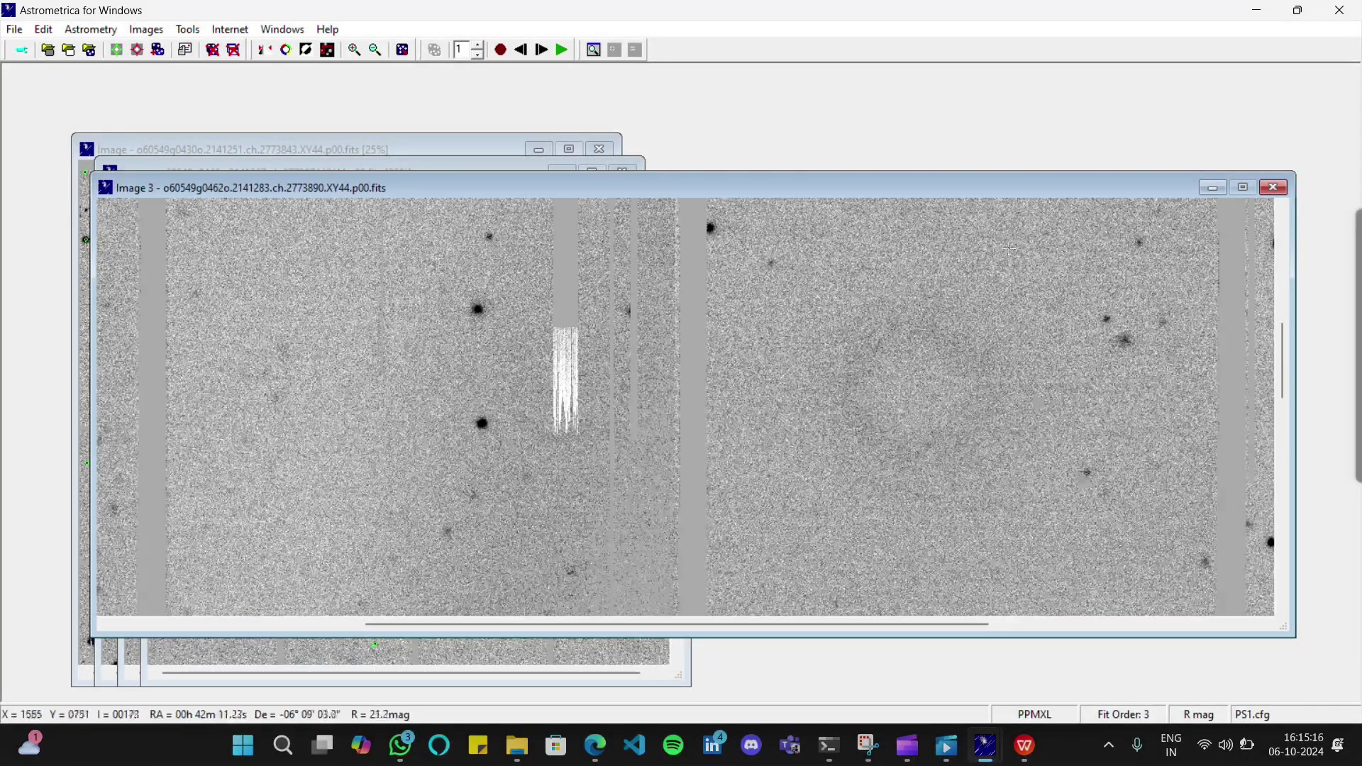
pyautogui.moveTo(979, 172); pyautogui.dragTo(967, 85)
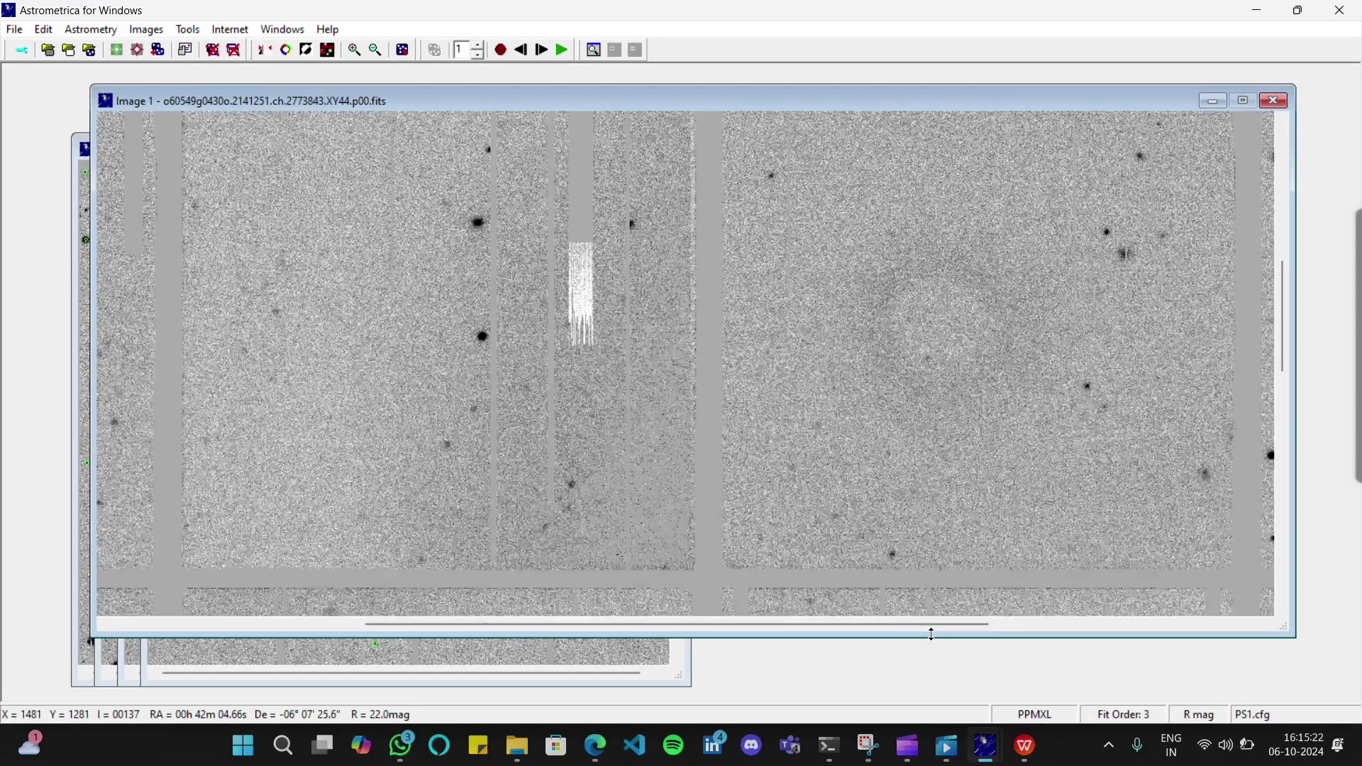
pyautogui.moveTo(931, 634); pyautogui.dragTo(931, 698)
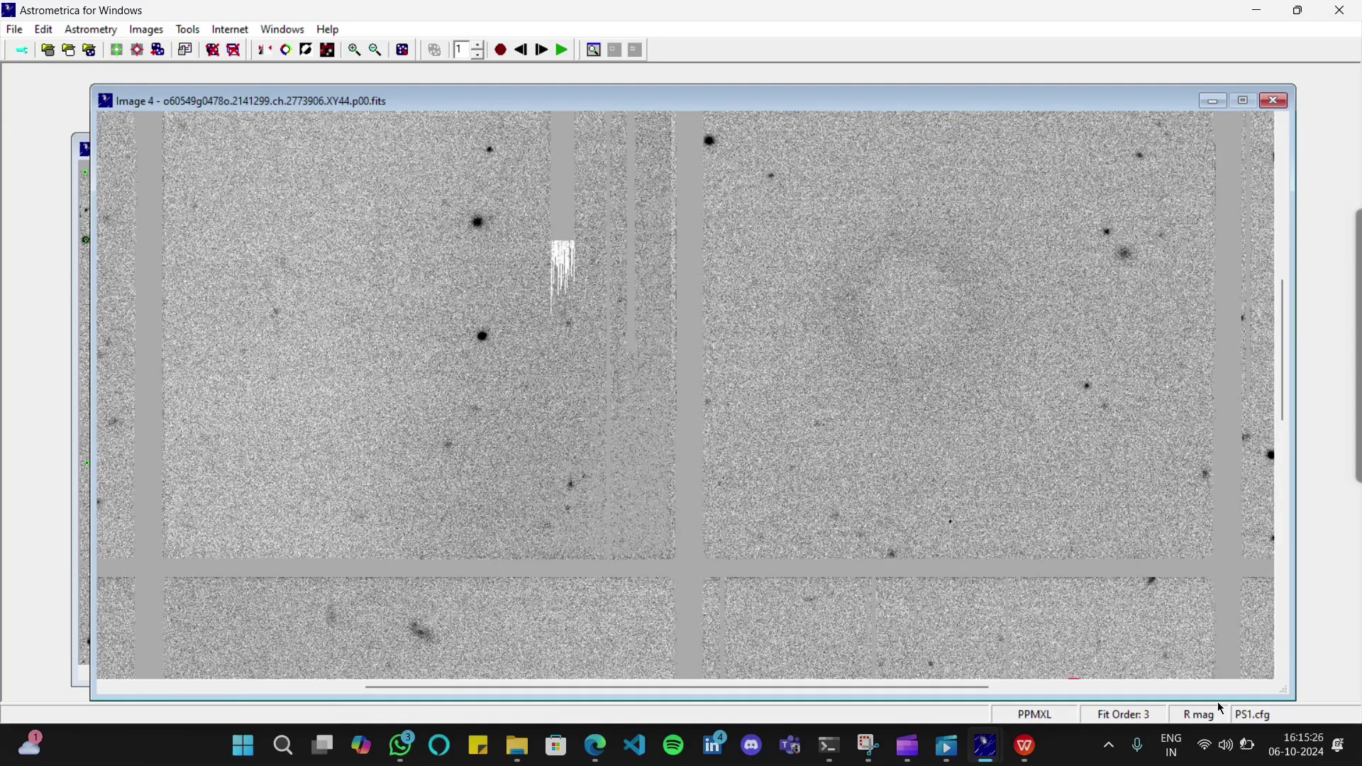
pyautogui.moveTo(956, 686); pyautogui.dragTo(1289, 710)
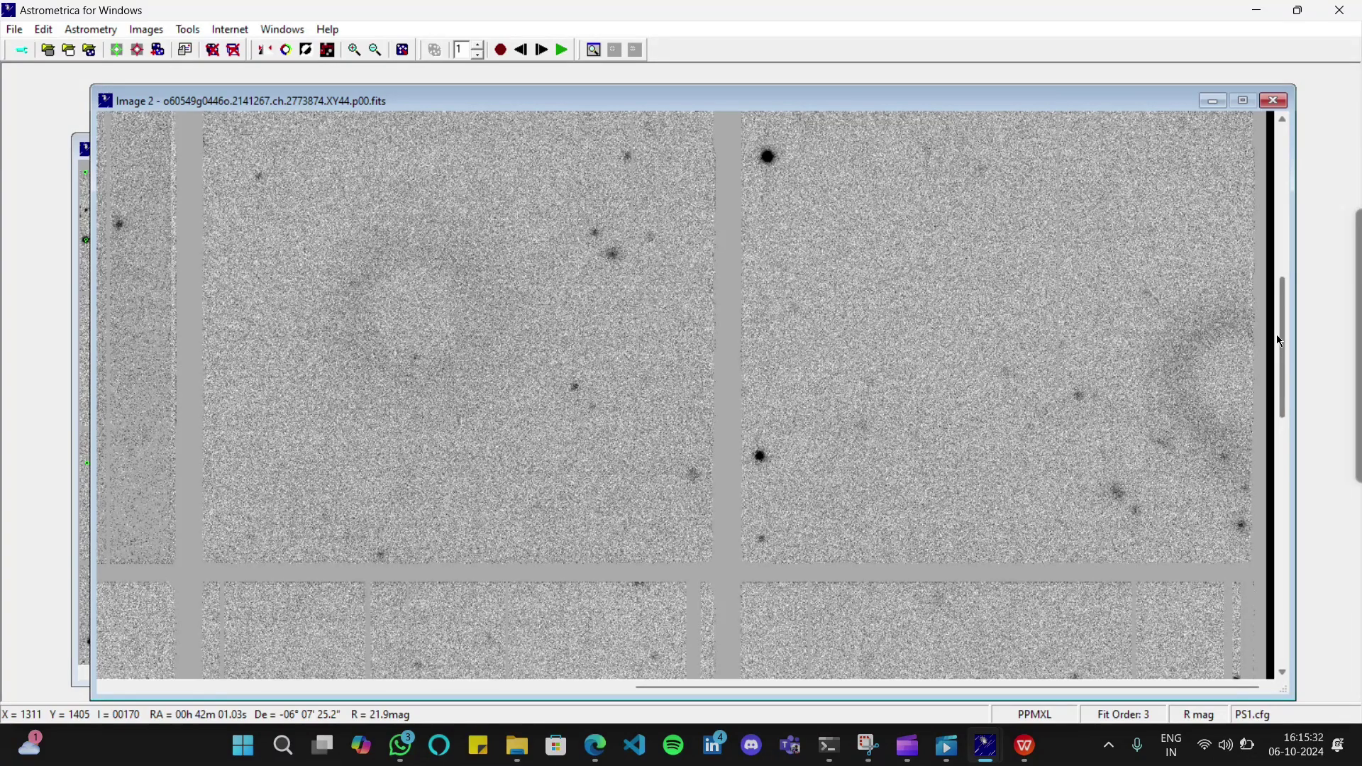
pyautogui.moveTo(1277, 338); pyautogui.dragTo(1295, 160)
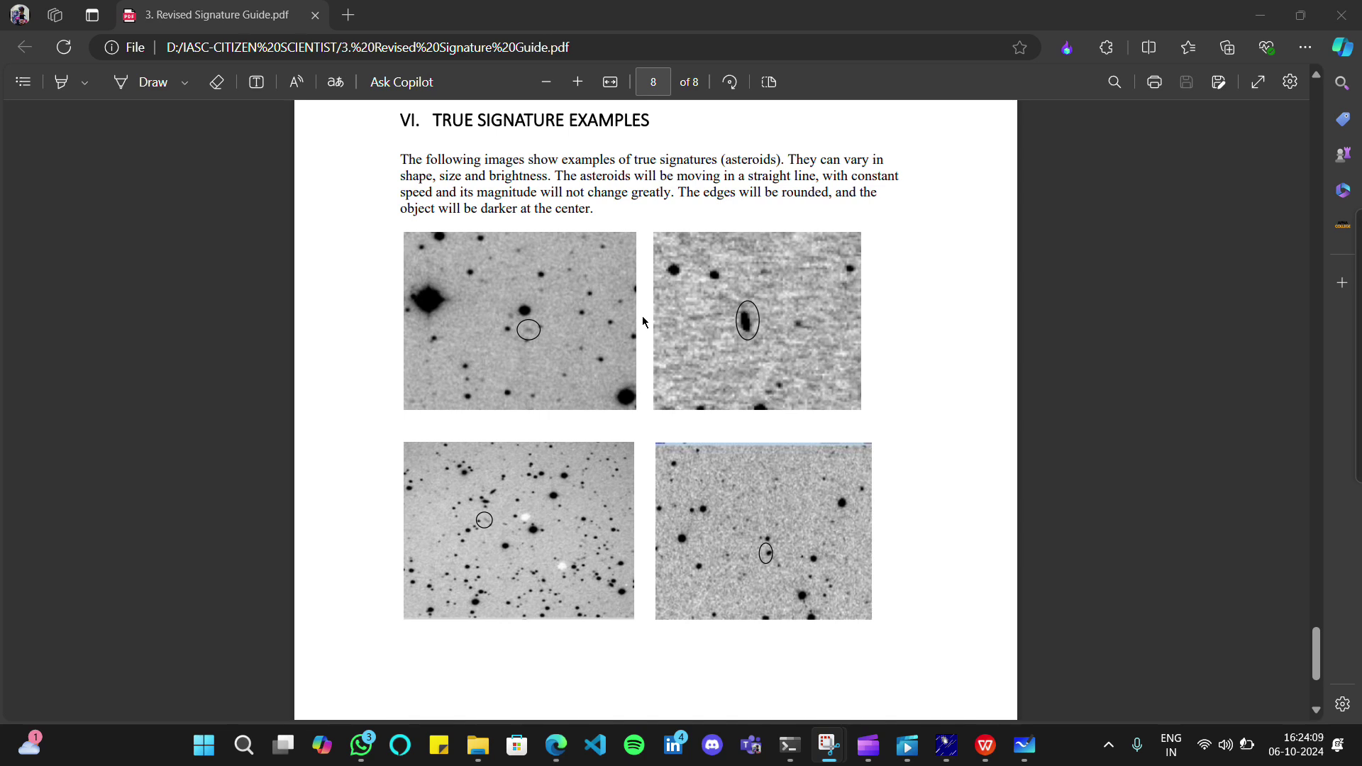
# Ink blue loops around the asteroids in the upper-right, lower-right, lower-left and faint upper-left examples
pyautogui.click(112, 80)
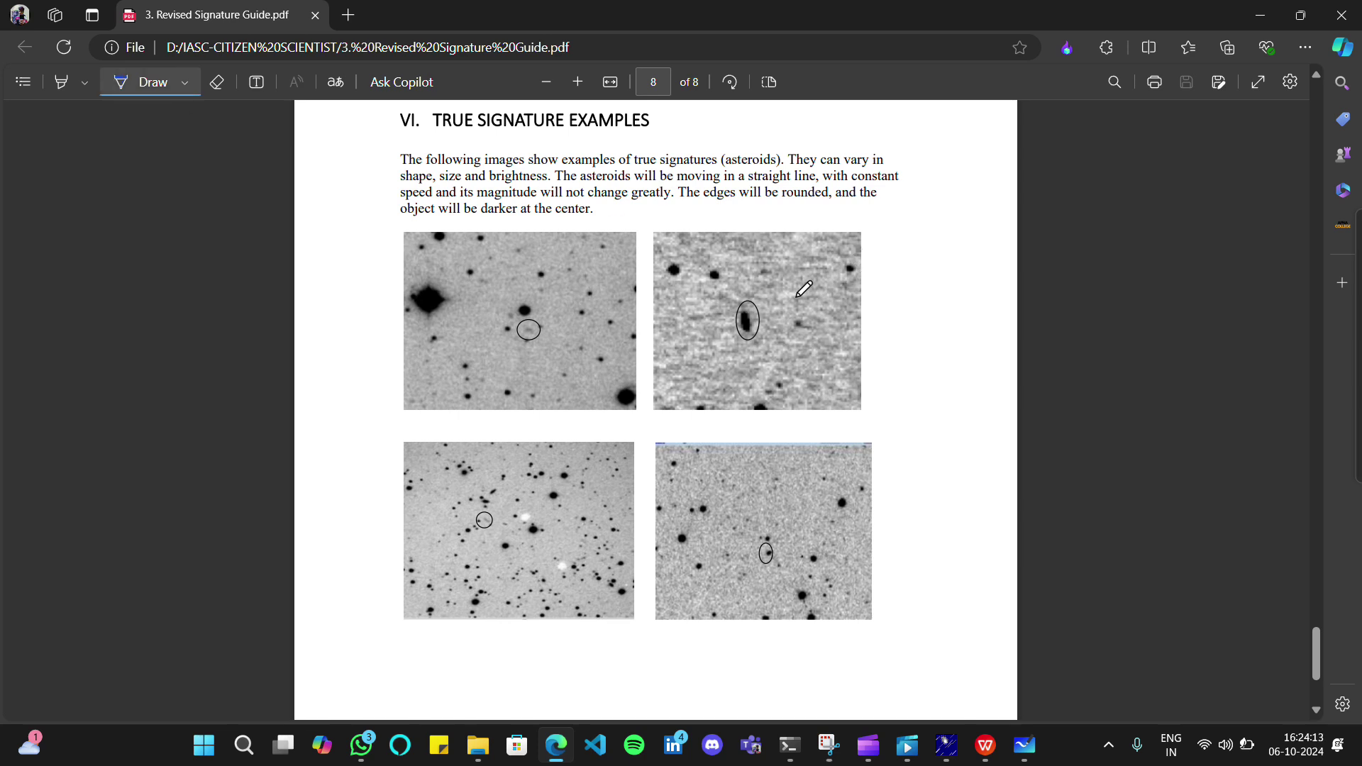
pyautogui.moveTo(765, 305)
pyautogui.mouseDown()
pyautogui.moveTo(749, 296)
pyautogui.moveTo(735, 312)
pyautogui.moveTo(736, 339)
pyautogui.moveTo(766, 305)
pyautogui.moveTo(728, 290)
pyautogui.mouseUp()
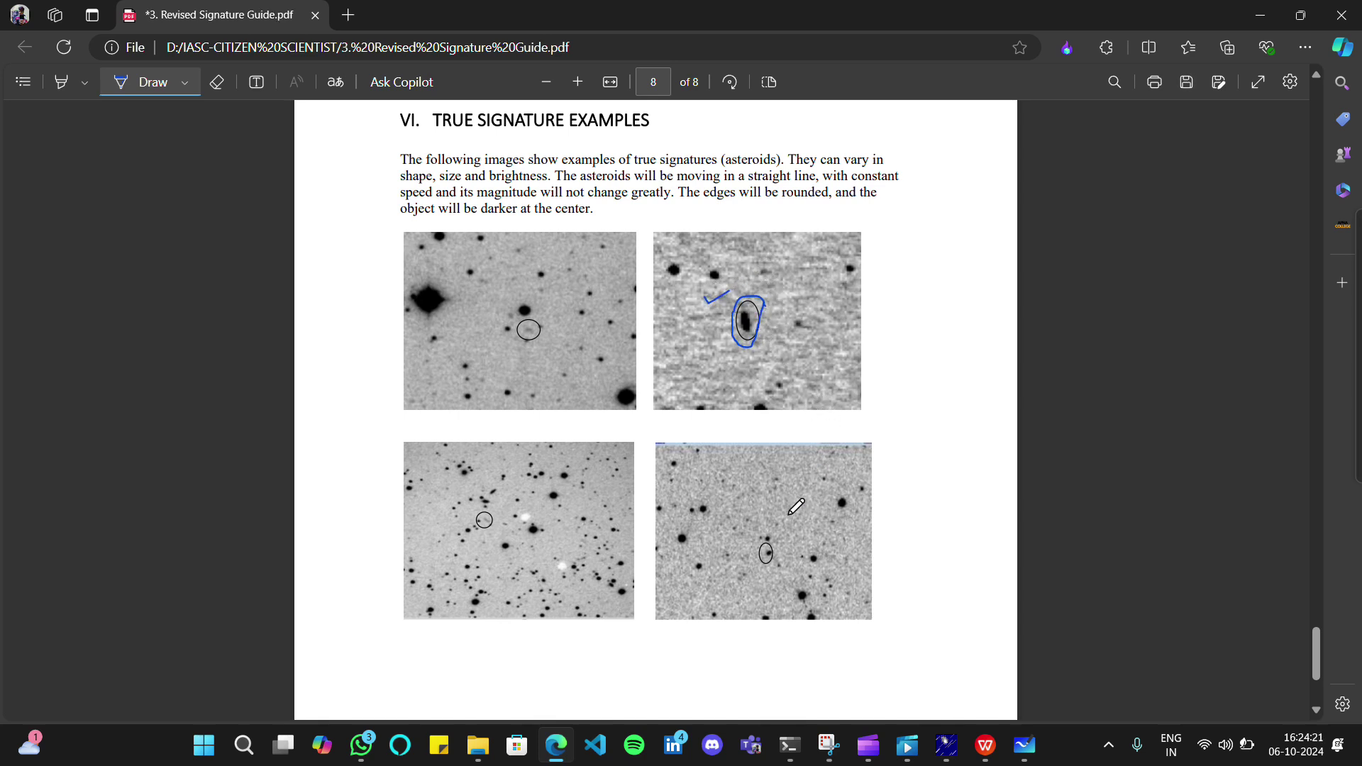
pyautogui.moveTo(775, 537)
pyautogui.mouseDown()
pyautogui.moveTo(757, 534)
pyautogui.moveTo(778, 517)
pyautogui.mouseUp()
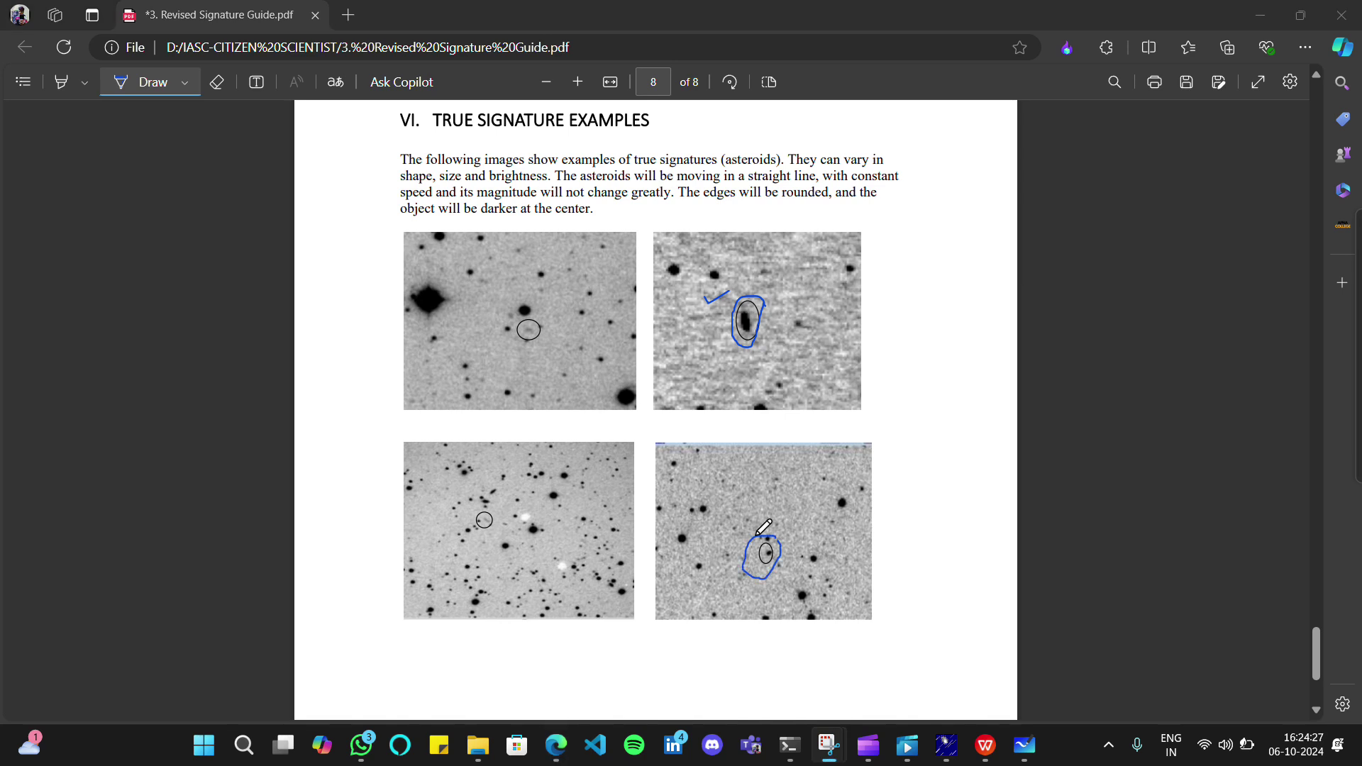
pyautogui.click(762, 537)
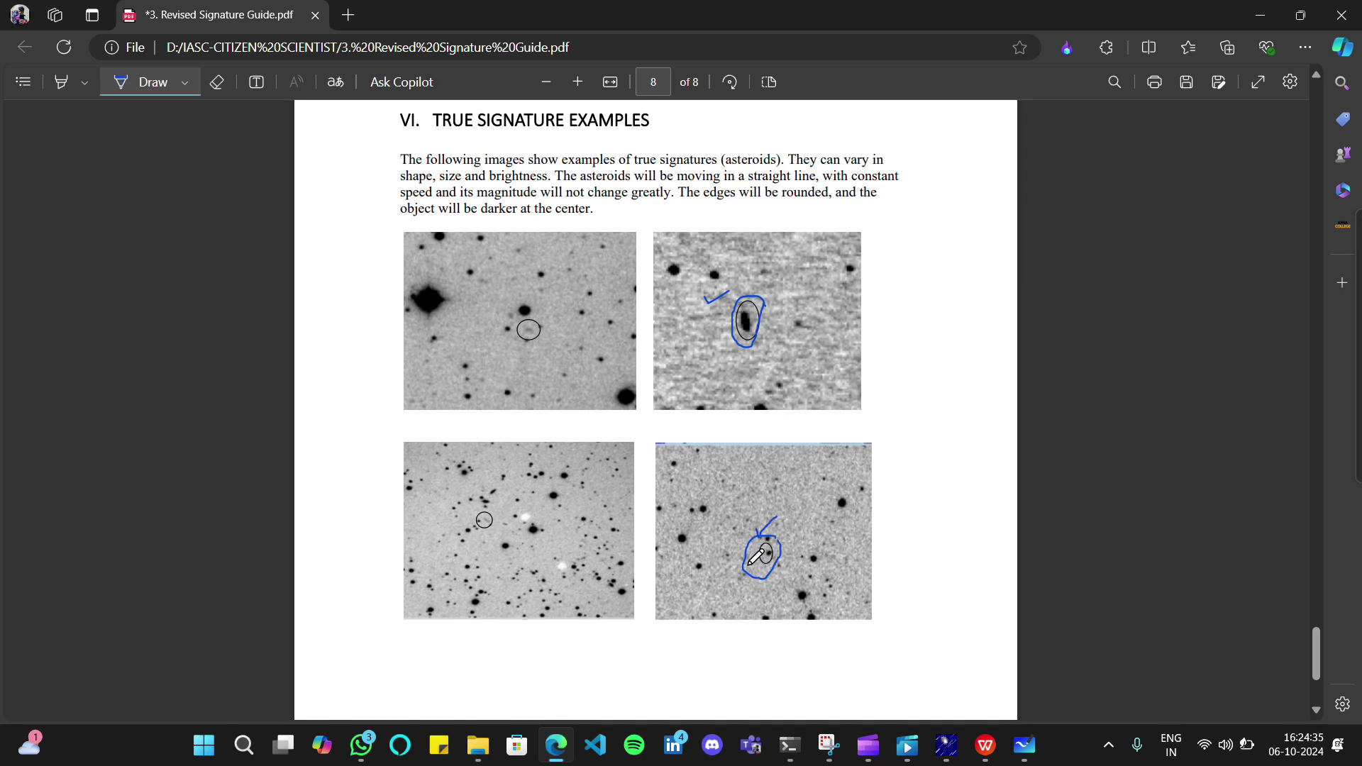
pyautogui.moveTo(501, 506)
pyautogui.mouseDown()
pyautogui.moveTo(471, 514)
pyautogui.moveTo(493, 534)
pyautogui.moveTo(496, 508)
pyautogui.mouseUp()
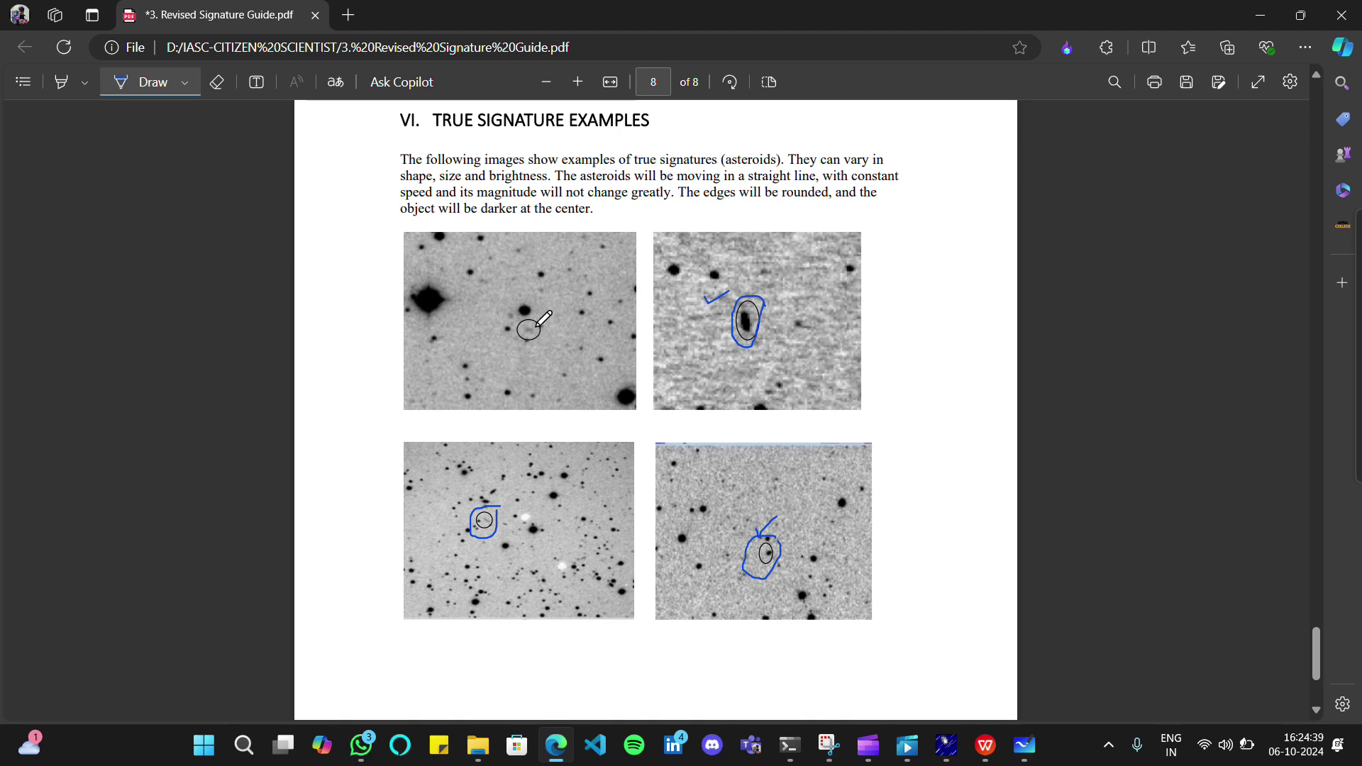
pyautogui.scroll(3, 543, 312)
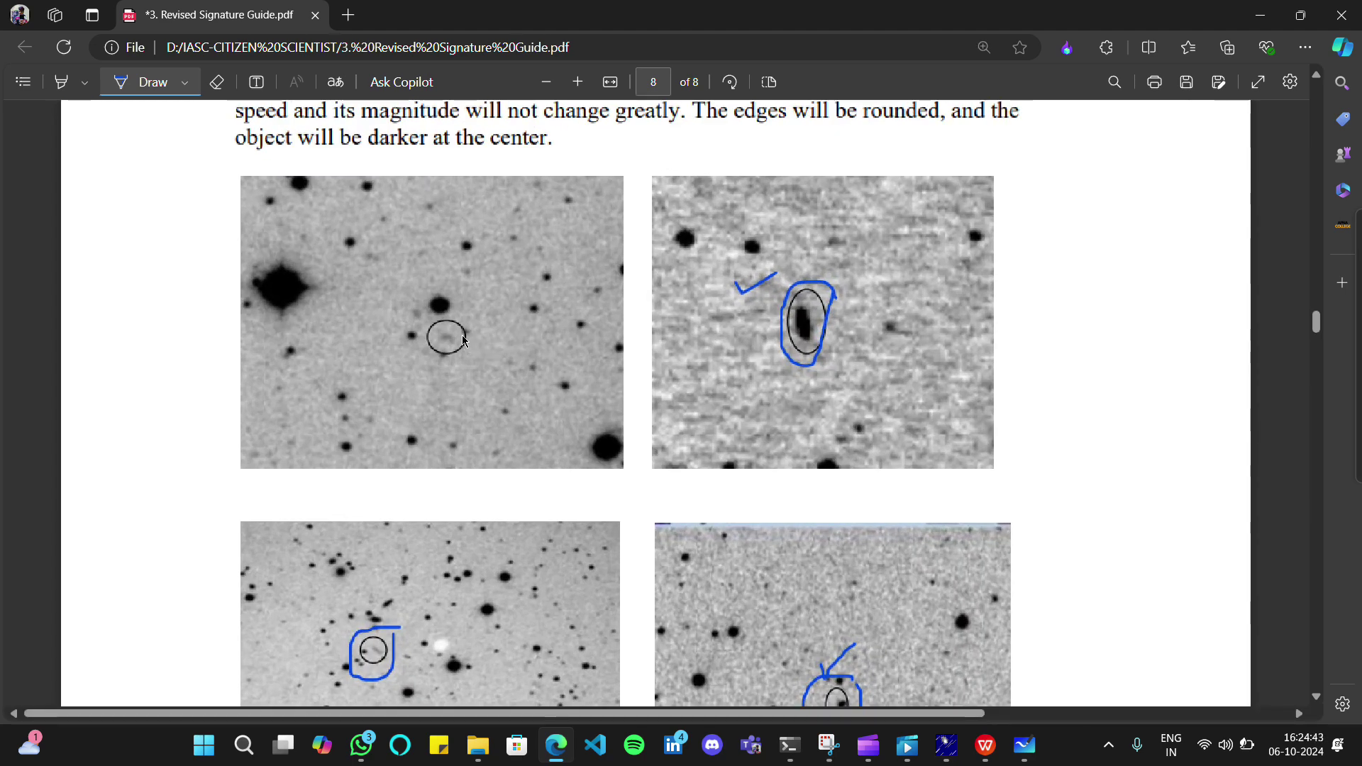
pyautogui.scroll(2, 466, 346)
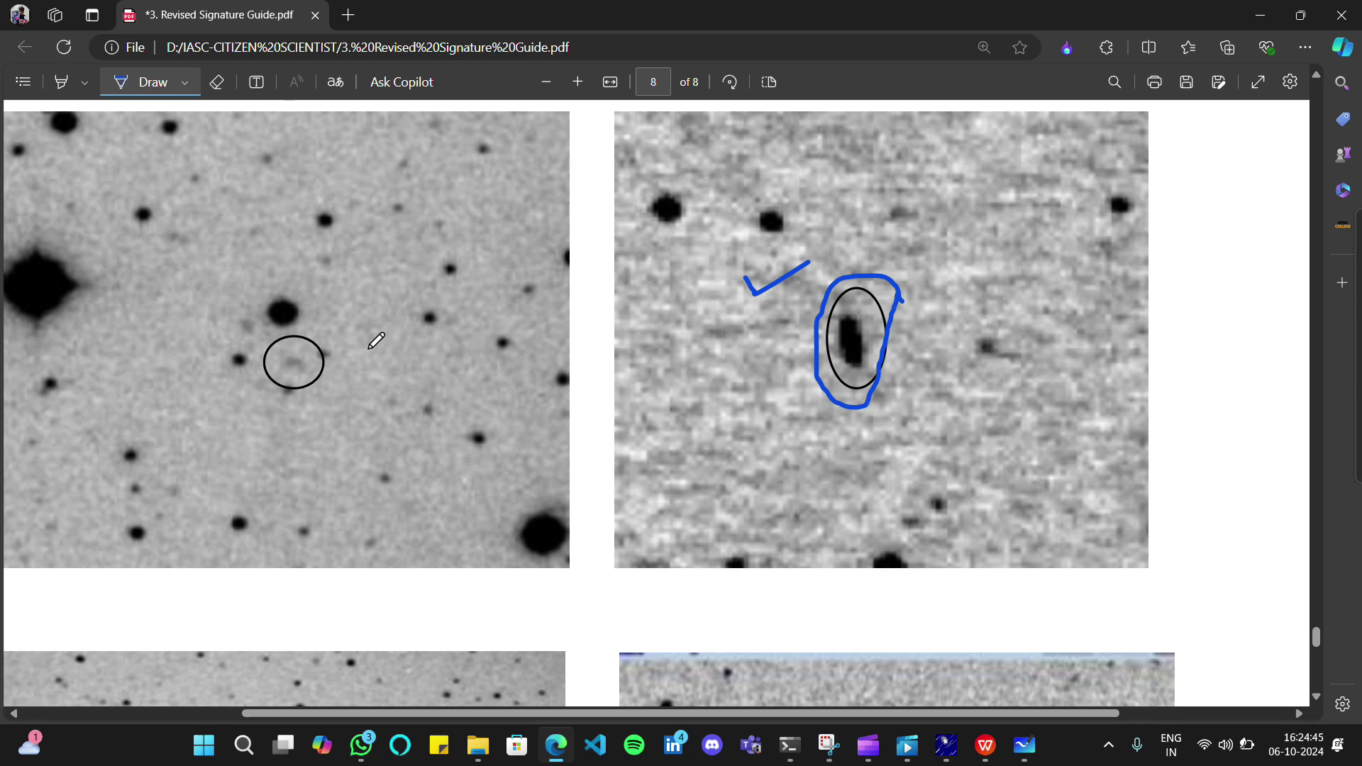
pyautogui.moveTo(340, 353)
pyautogui.mouseDown()
pyautogui.moveTo(295, 333)
pyautogui.moveTo(259, 364)
pyautogui.moveTo(281, 404)
pyautogui.moveTo(334, 351)
pyautogui.mouseUp()
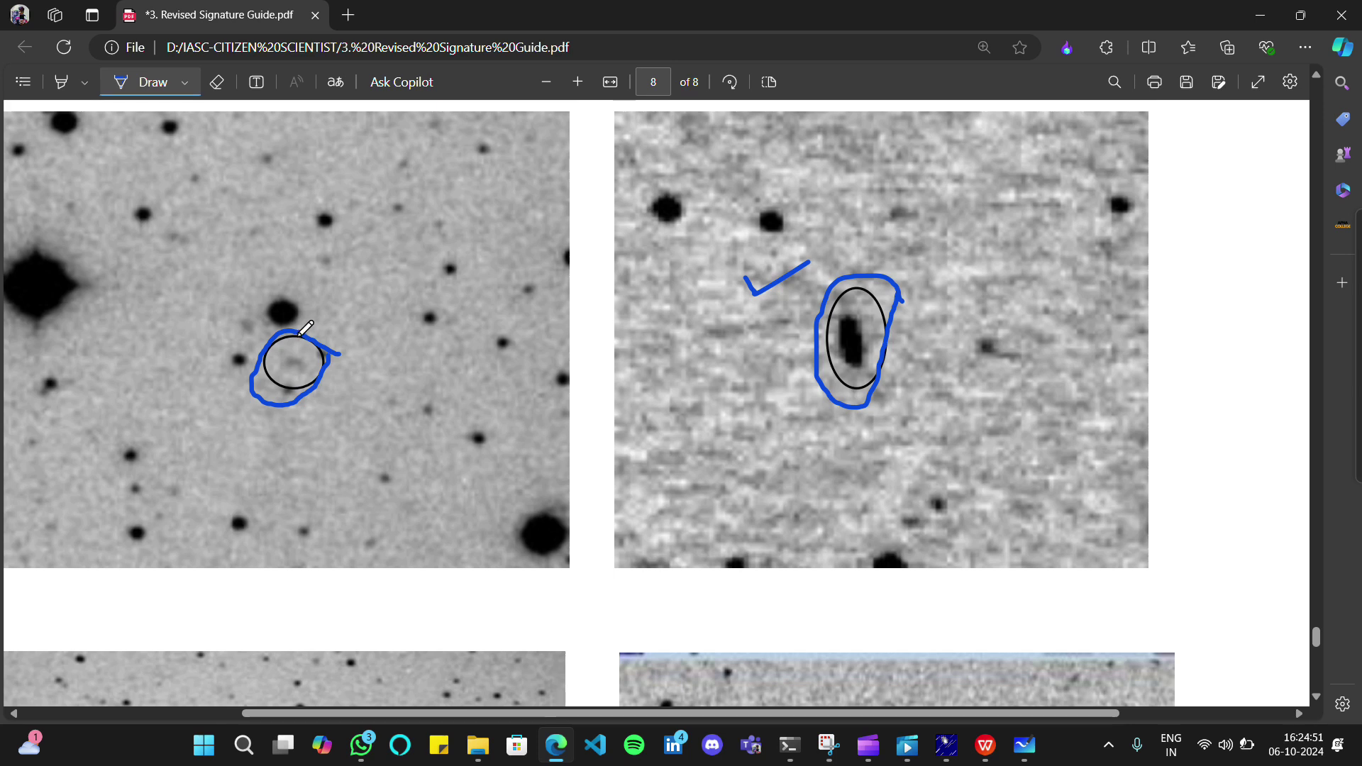
pyautogui.keyDown('ctrl'); pyautogui.scroll(-2, 291, 358); pyautogui.keyUp('ctrl')
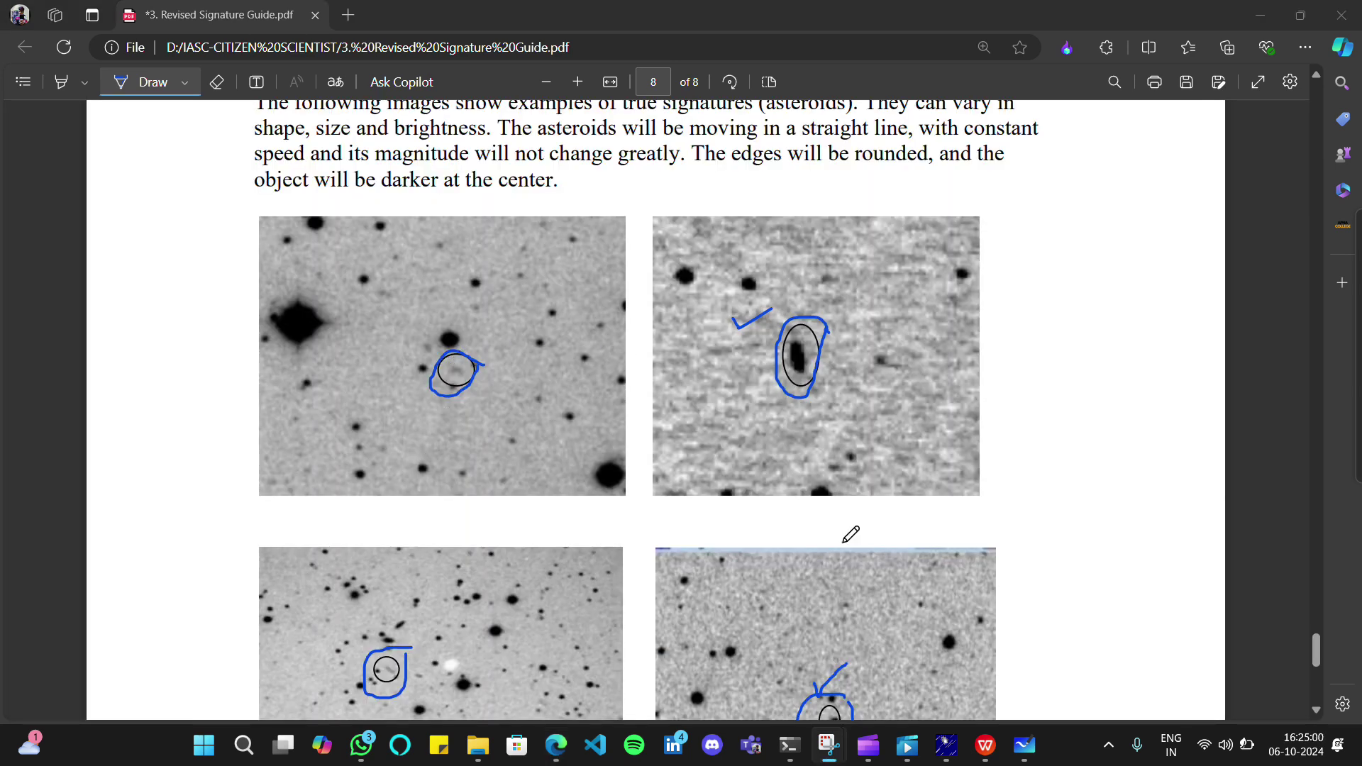
pyautogui.keyDown('ctrl'); pyautogui.scroll(-3, 803, 578); pyautogui.keyUp('ctrl')
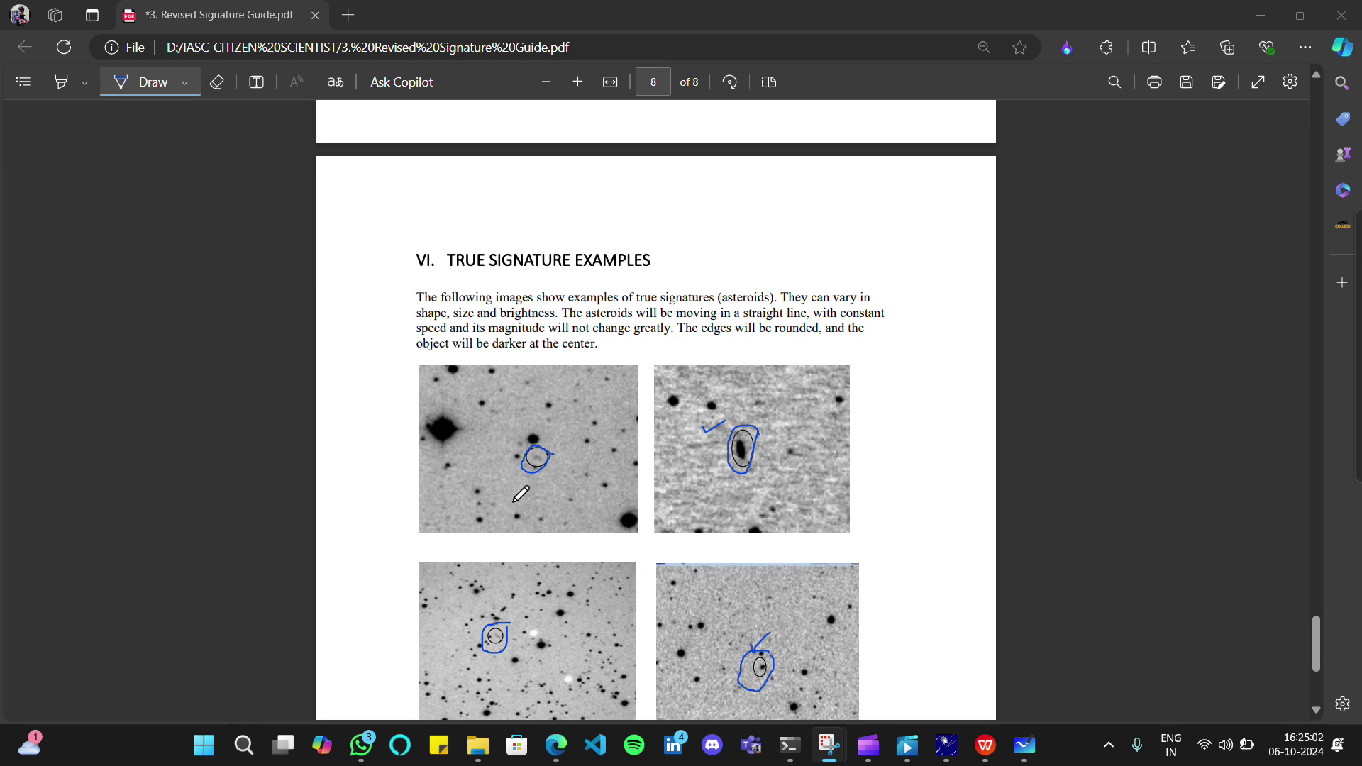
pyautogui.scroll(2, 521, 492)
pyautogui.scroll(-1, 544, 456)
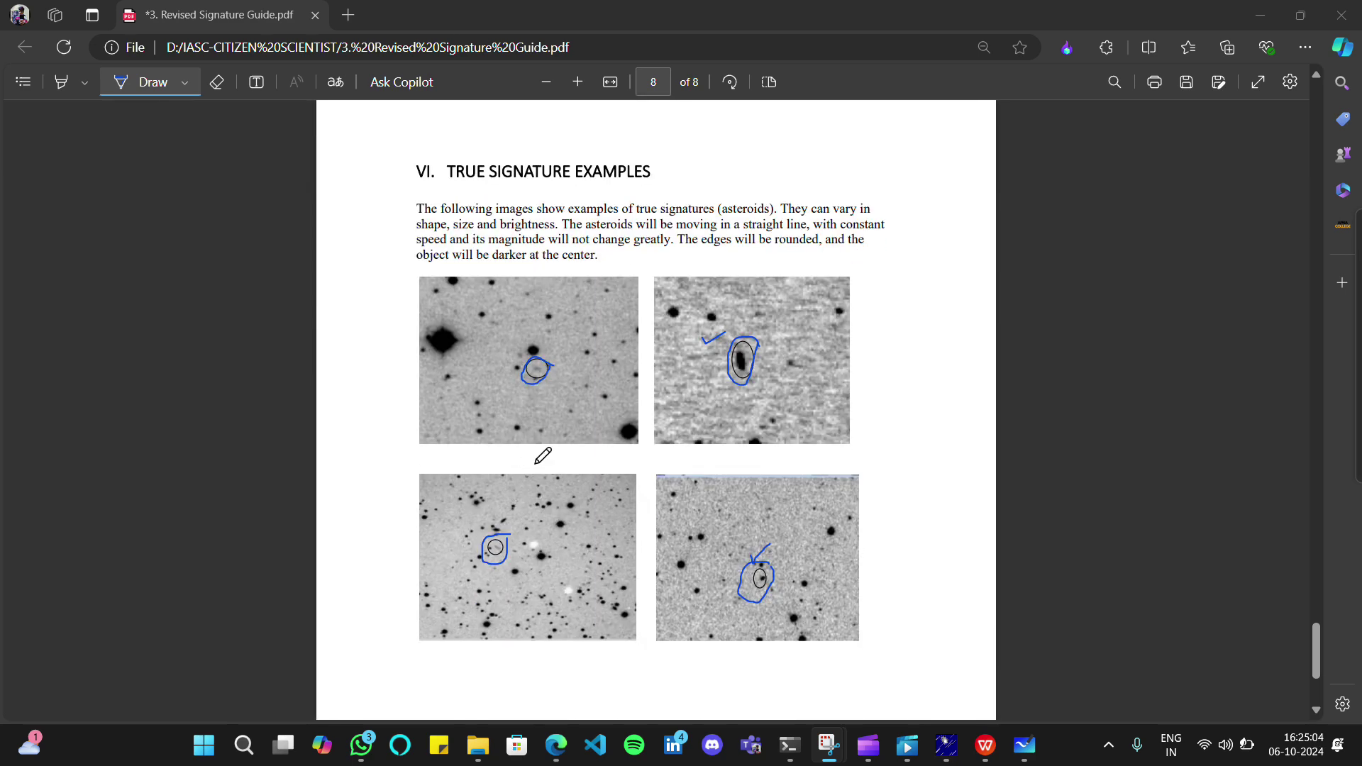
# Enclose all four examples in one large blue loop, add a check mark, and return to Astrometrica
pyautogui.moveTo(407, 272)
pyautogui.mouseDown()
pyautogui.moveTo(465, 257)
pyautogui.moveTo(698, 249)
pyautogui.moveTo(951, 373)
pyautogui.moveTo(945, 598)
pyautogui.moveTo(692, 682)
pyautogui.moveTo(384, 654)
pyautogui.moveTo(325, 522)
pyautogui.moveTo(420, 268)
pyautogui.mouseUp()
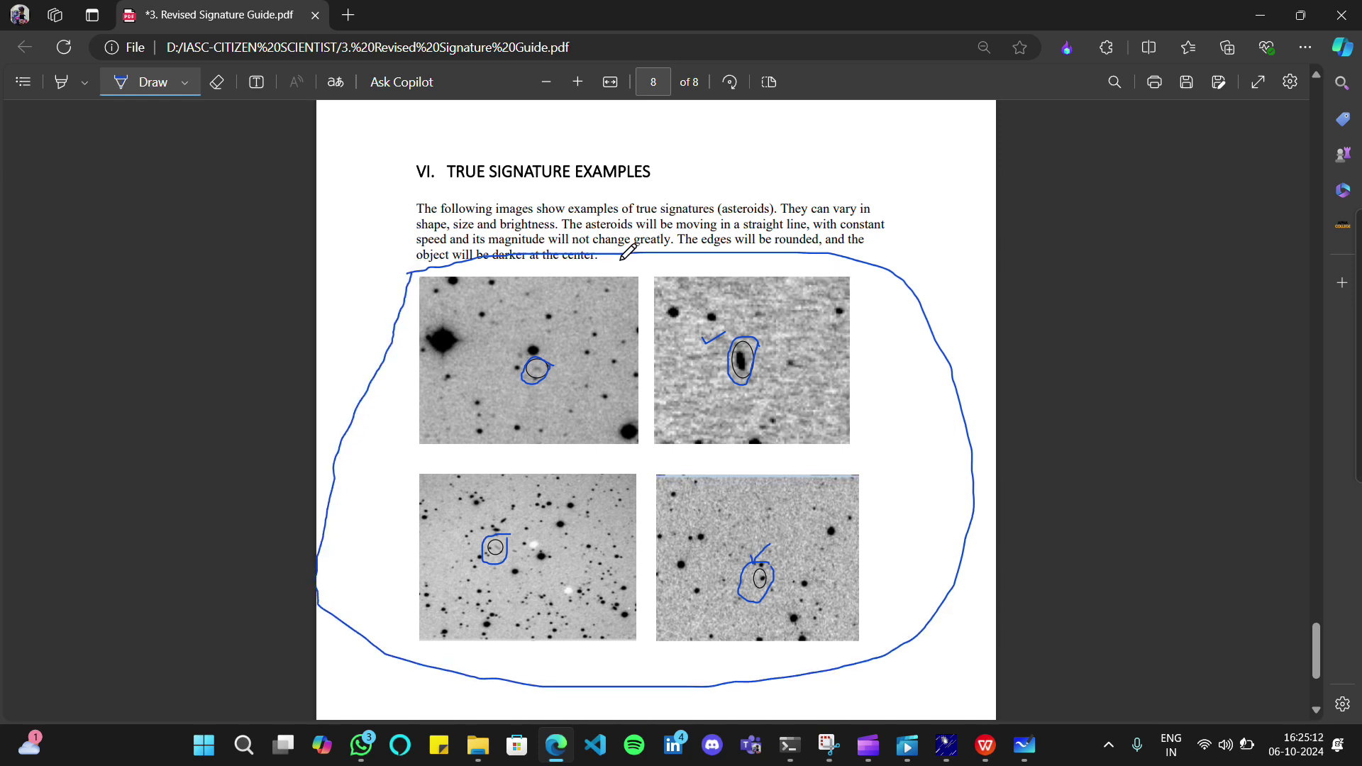
pyautogui.moveTo(622, 260)
pyautogui.mouseDown()
pyautogui.moveTo(627, 270)
pyautogui.moveTo(715, 211)
pyautogui.mouseUp()
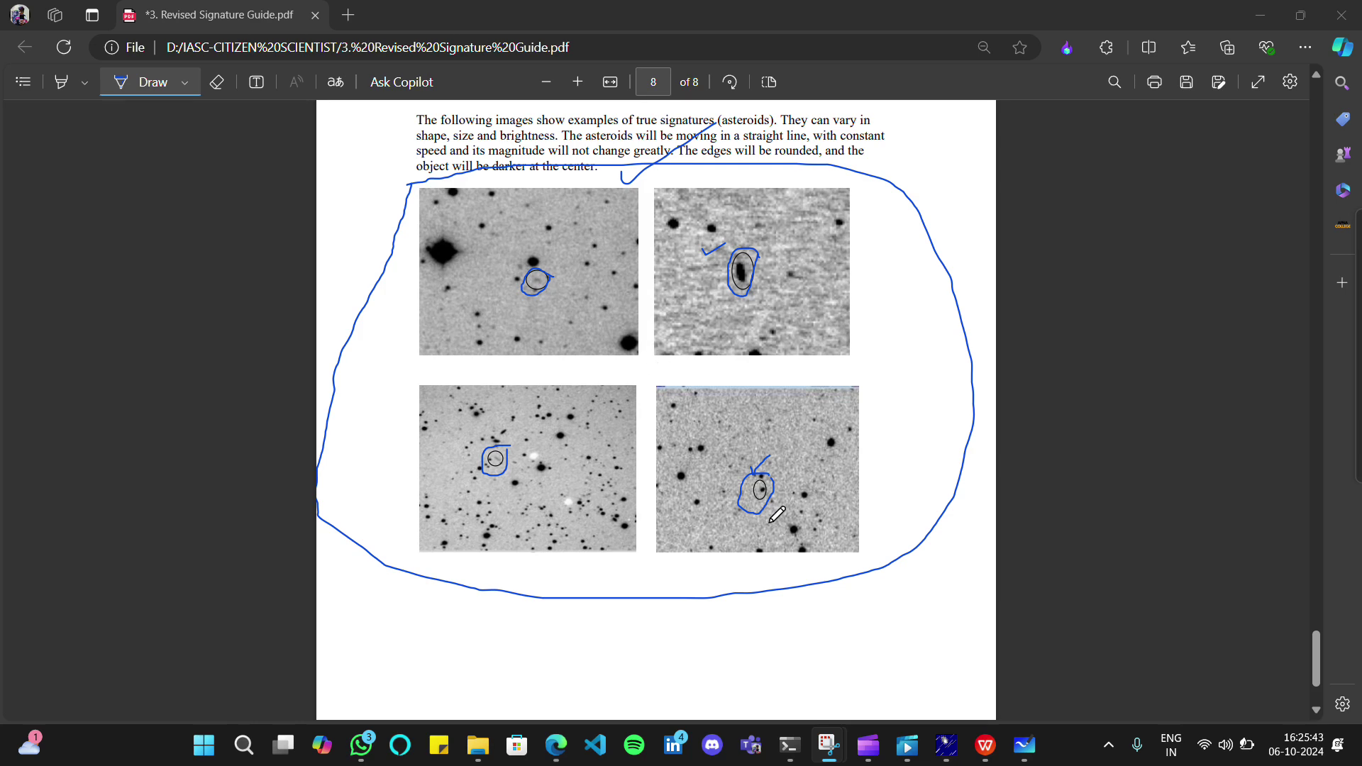
pyautogui.moveTo(947, 745)
pyautogui.click(871, 622)
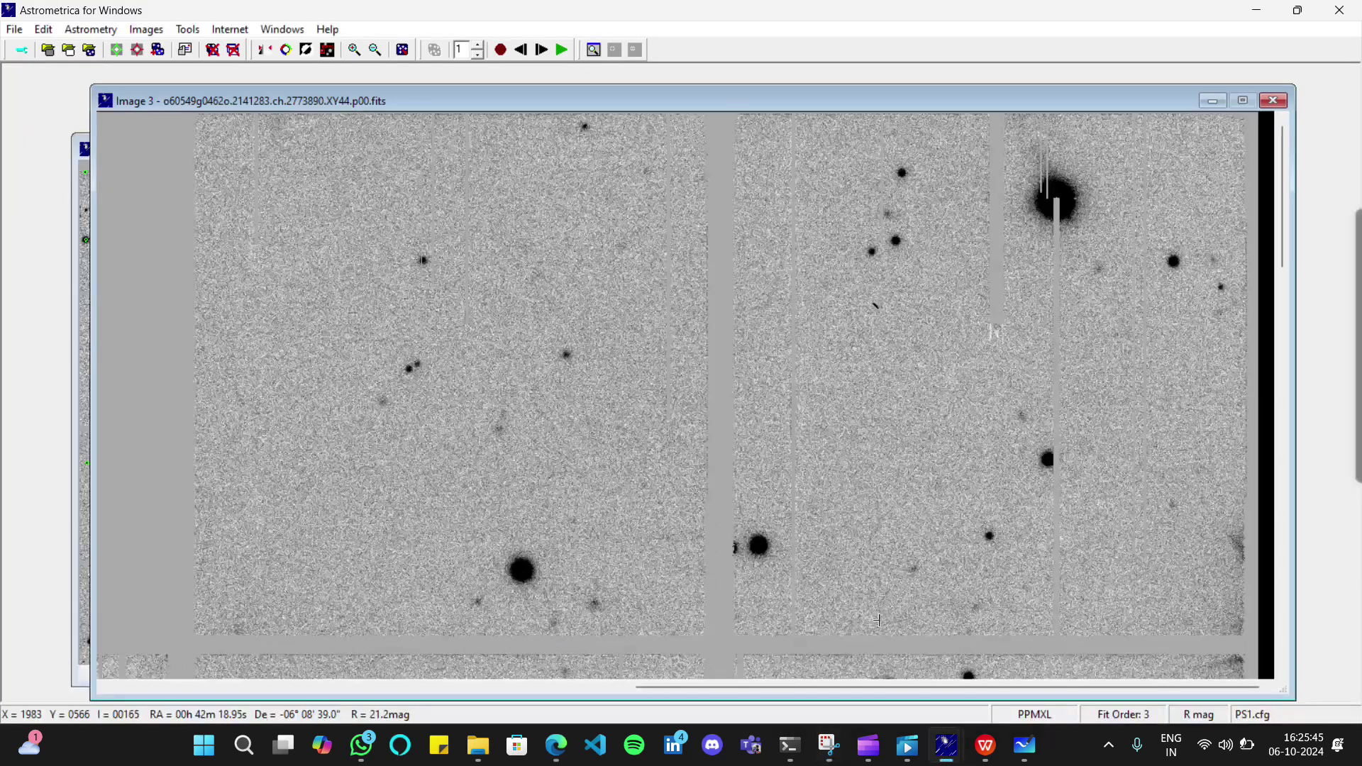
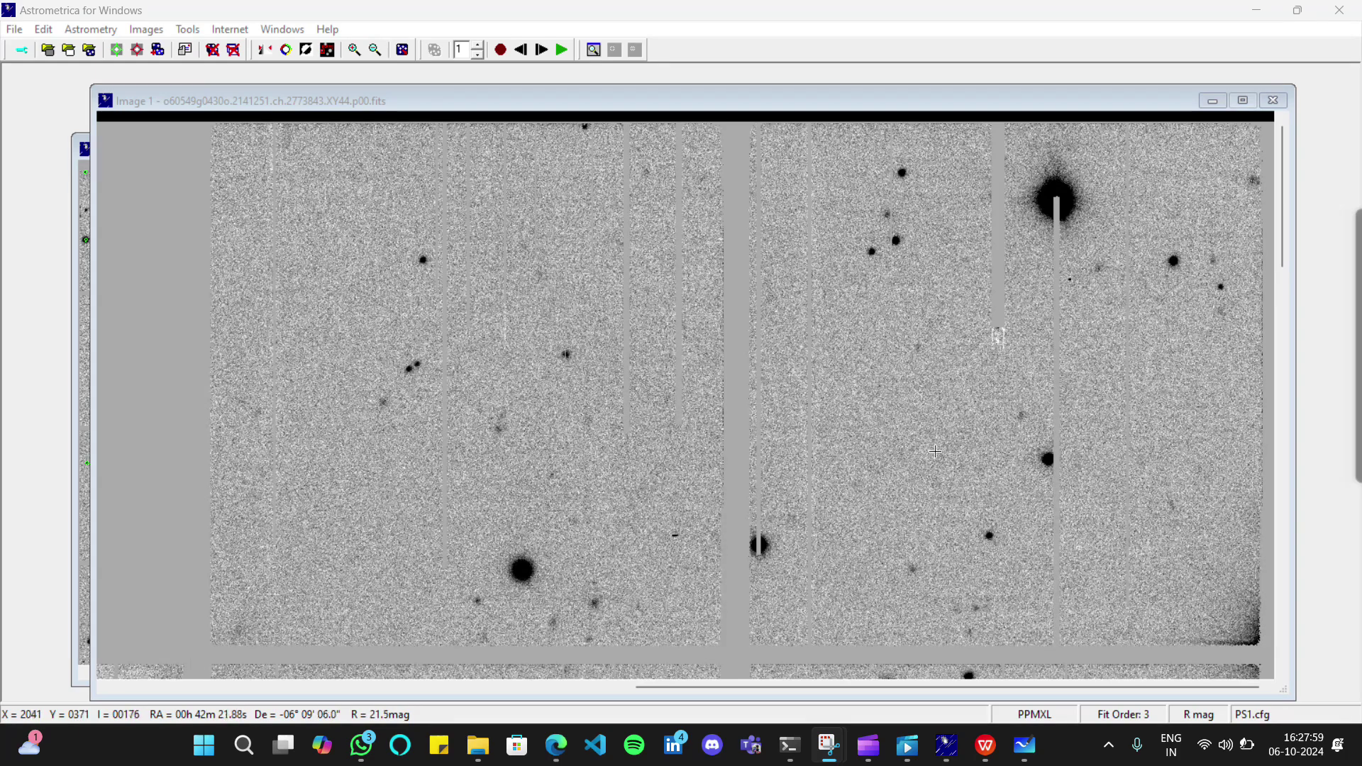
# Bring '3. Revised Signature Guide.pdf' in Edge to the front, showing page 8
pyautogui.moveTo(557, 746)
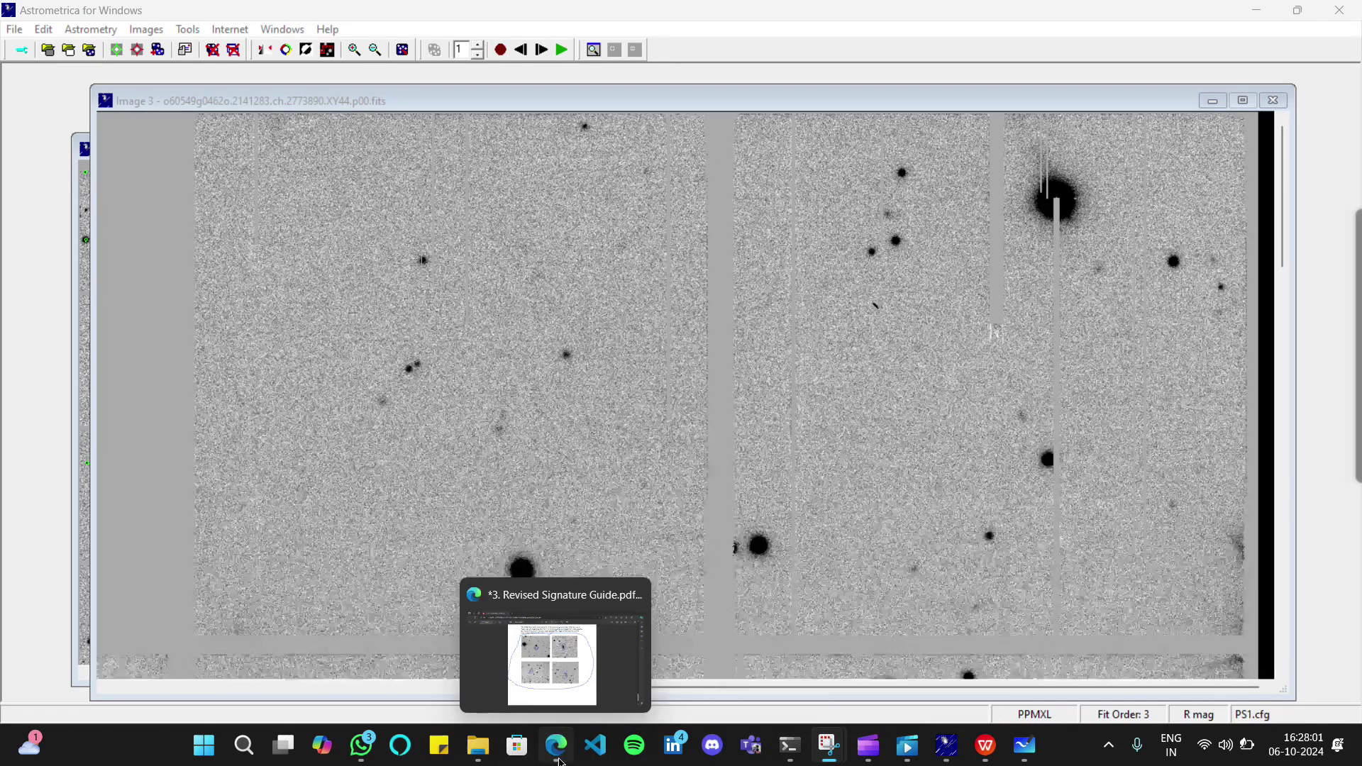
pyautogui.click(553, 657)
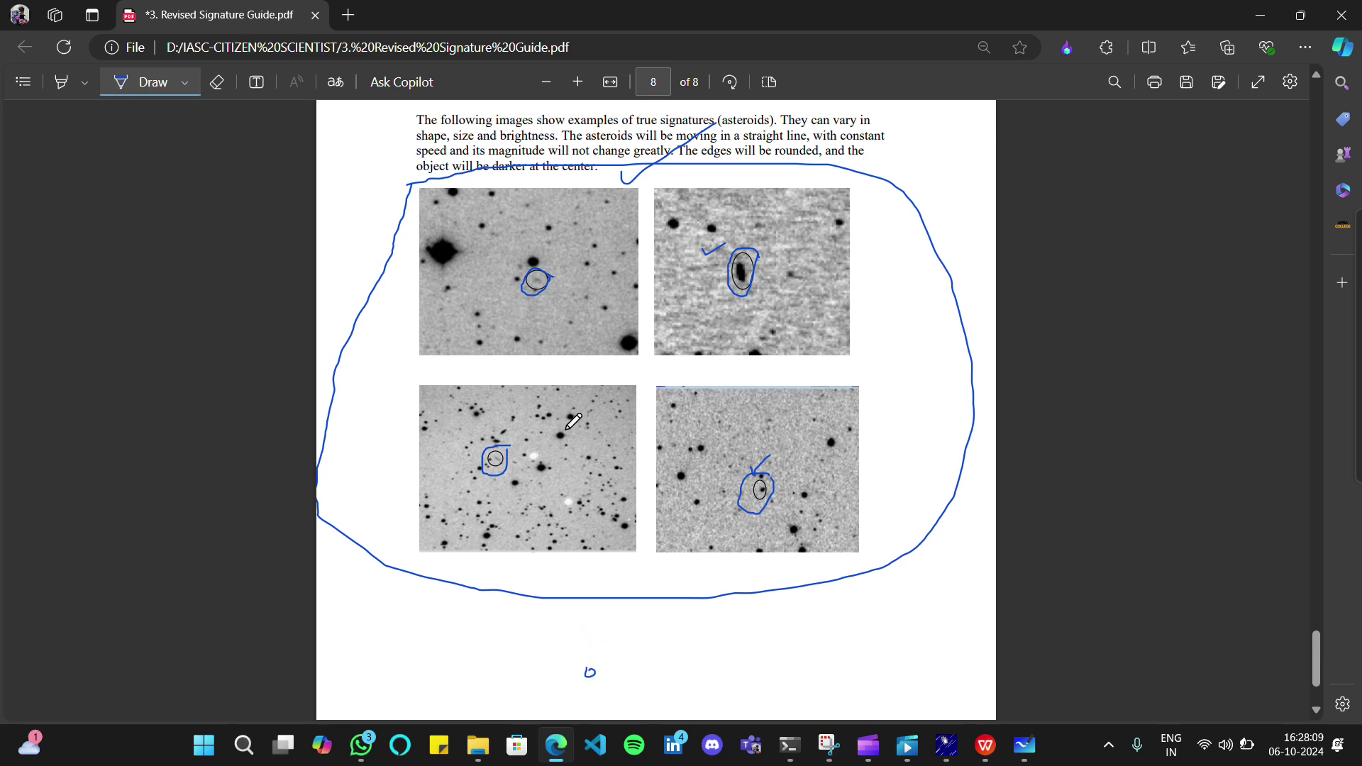
# Circle another star in the lower-left example, then write and loop numbers 1–4 below the images
pyautogui.moveTo(566, 431); pyautogui.dragTo(559, 446)
pyautogui.moveTo(634, 638); pyautogui.dragTo(643, 633)
pyautogui.moveTo(591, 681)
pyautogui.mouseDown()
pyautogui.moveTo(589, 696)
pyautogui.moveTo(648, 670)
pyautogui.mouseUp()
pyautogui.moveTo(678, 625); pyautogui.dragTo(684, 636)
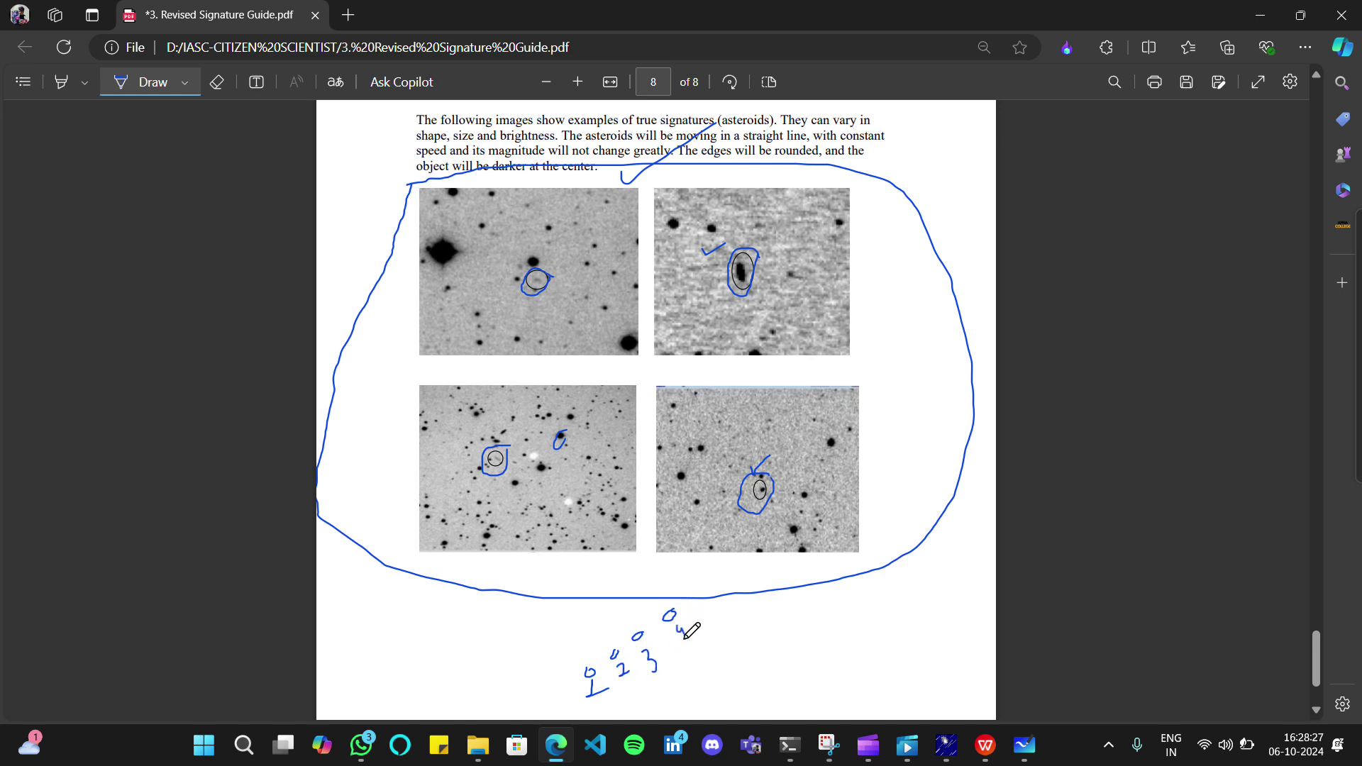
pyautogui.moveTo(688, 590)
pyautogui.mouseDown()
pyautogui.moveTo(588, 642)
pyautogui.moveTo(611, 712)
pyautogui.moveTo(718, 625)
pyautogui.moveTo(715, 586)
pyautogui.mouseUp()
# Link the numbers to the big outline and erase the stray lower-right strokes
pyautogui.moveTo(511, 673); pyautogui.dragTo(629, 596)
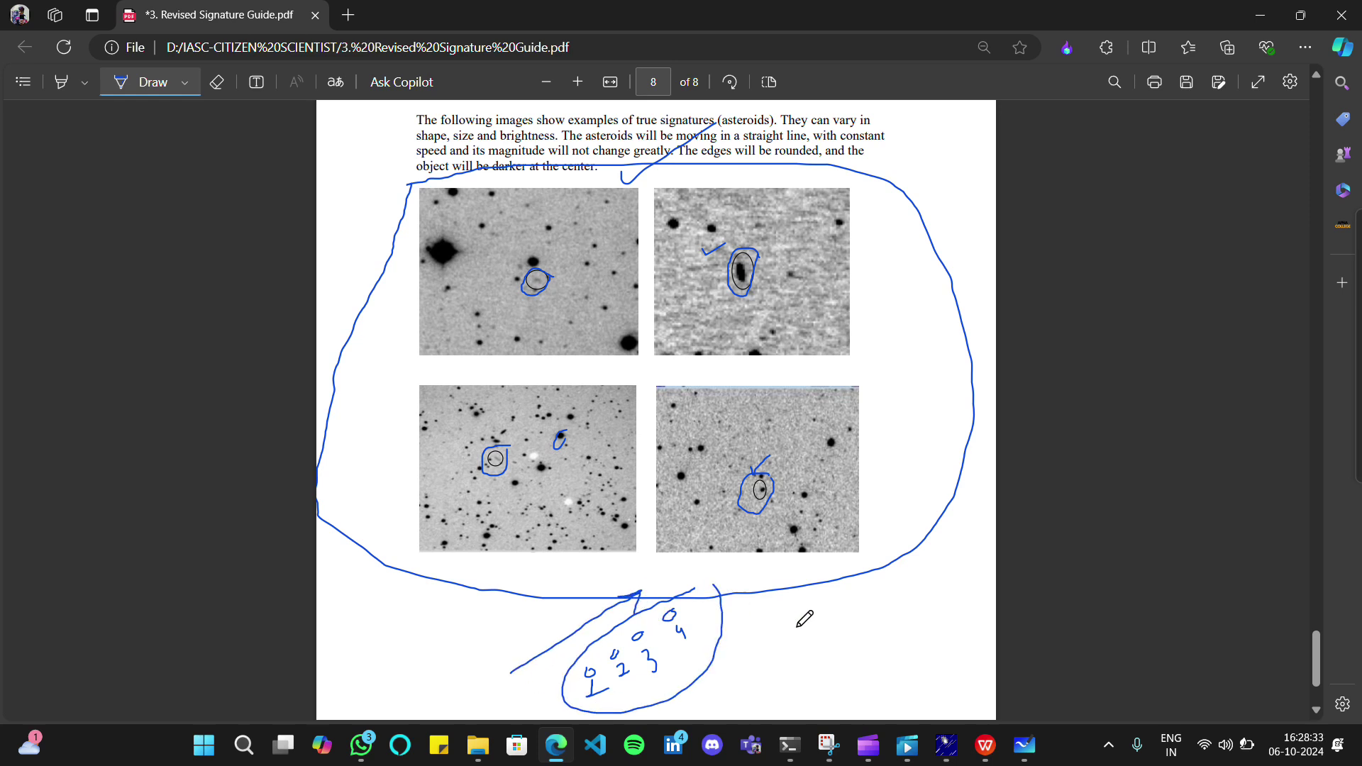
pyautogui.moveTo(819, 666)
pyautogui.mouseDown()
pyautogui.moveTo(789, 599)
pyautogui.moveTo(860, 578)
pyautogui.mouseUp()
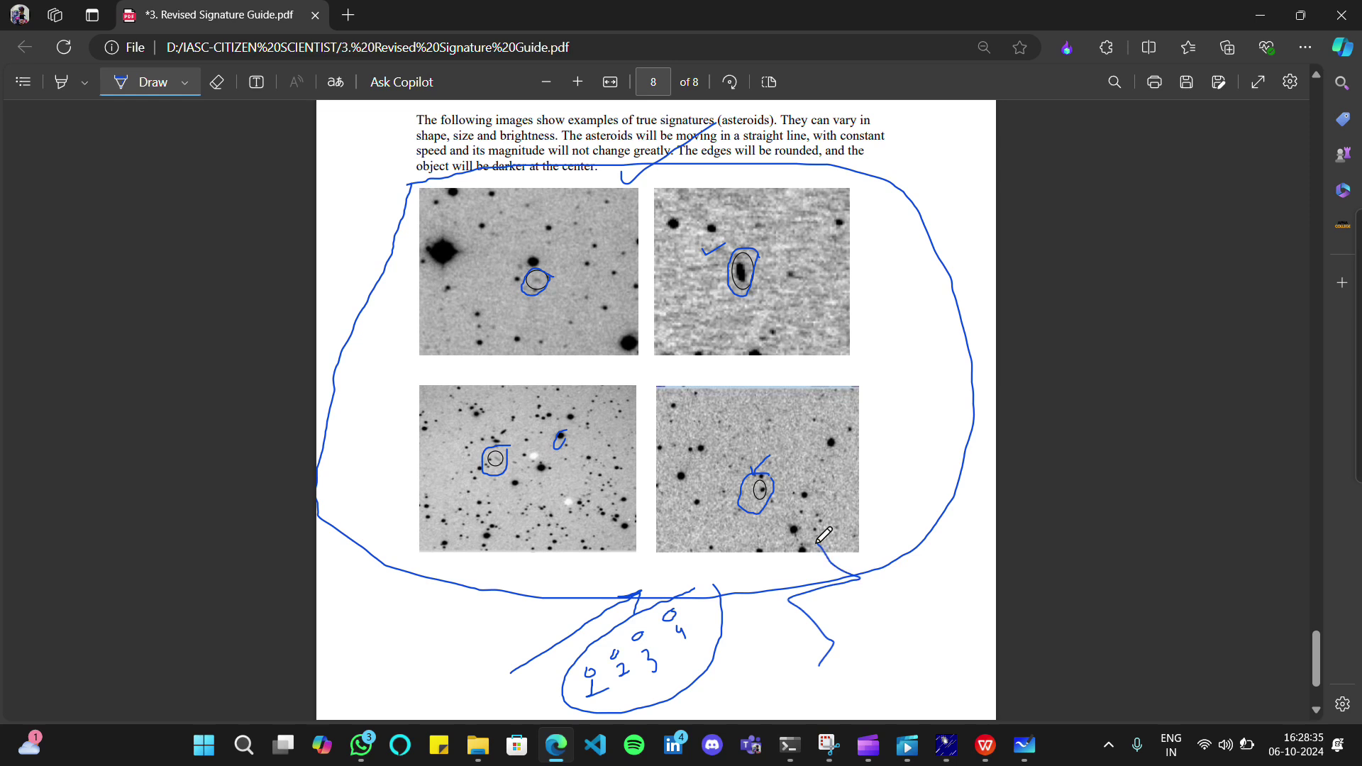
pyautogui.click(217, 81)
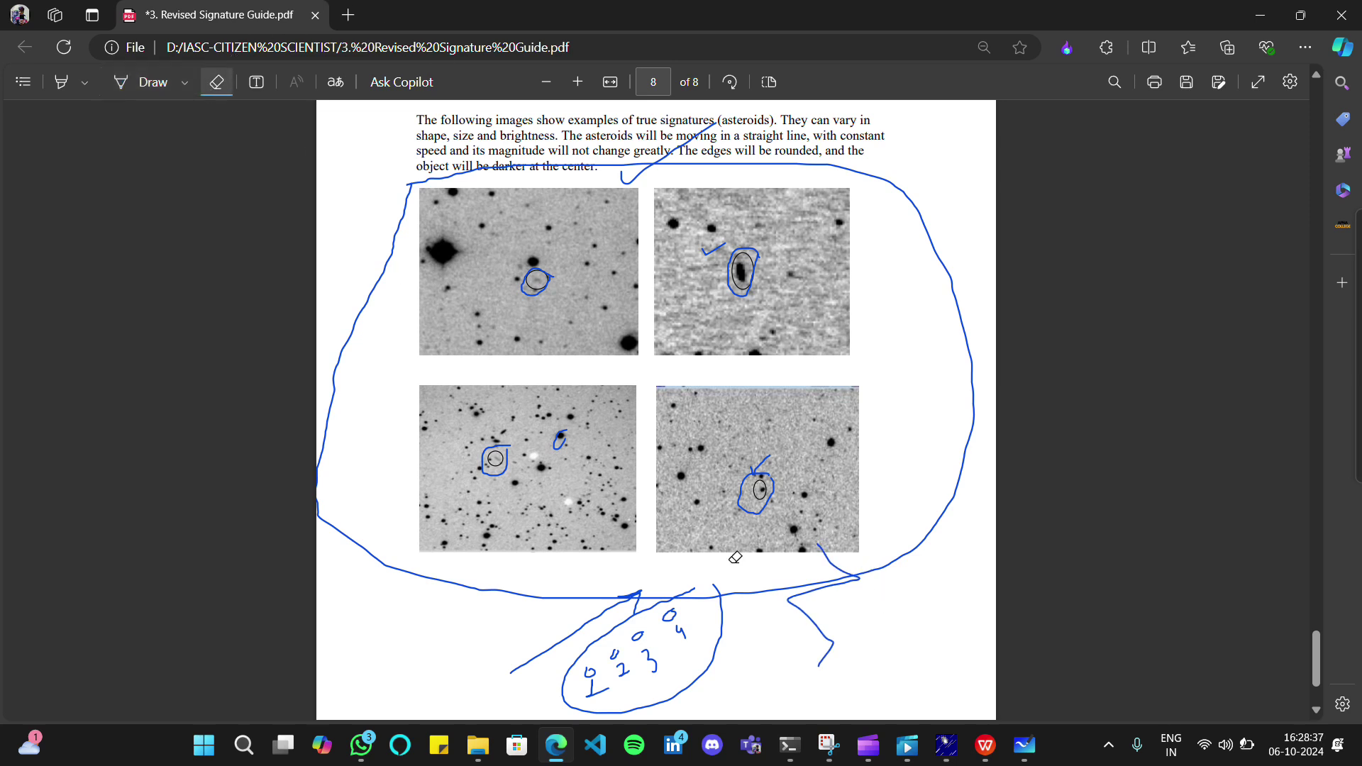
pyautogui.moveTo(807, 665); pyautogui.dragTo(826, 614)
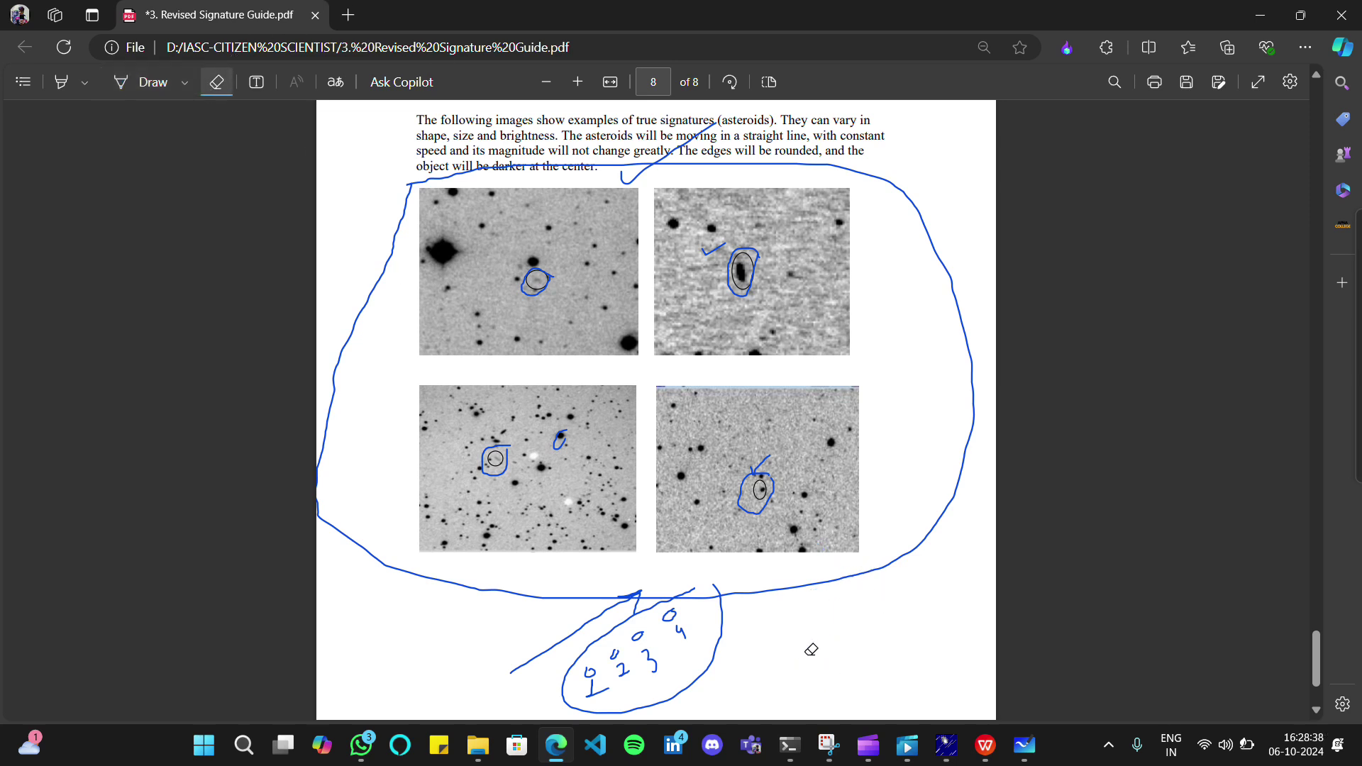
pyautogui.click(145, 82)
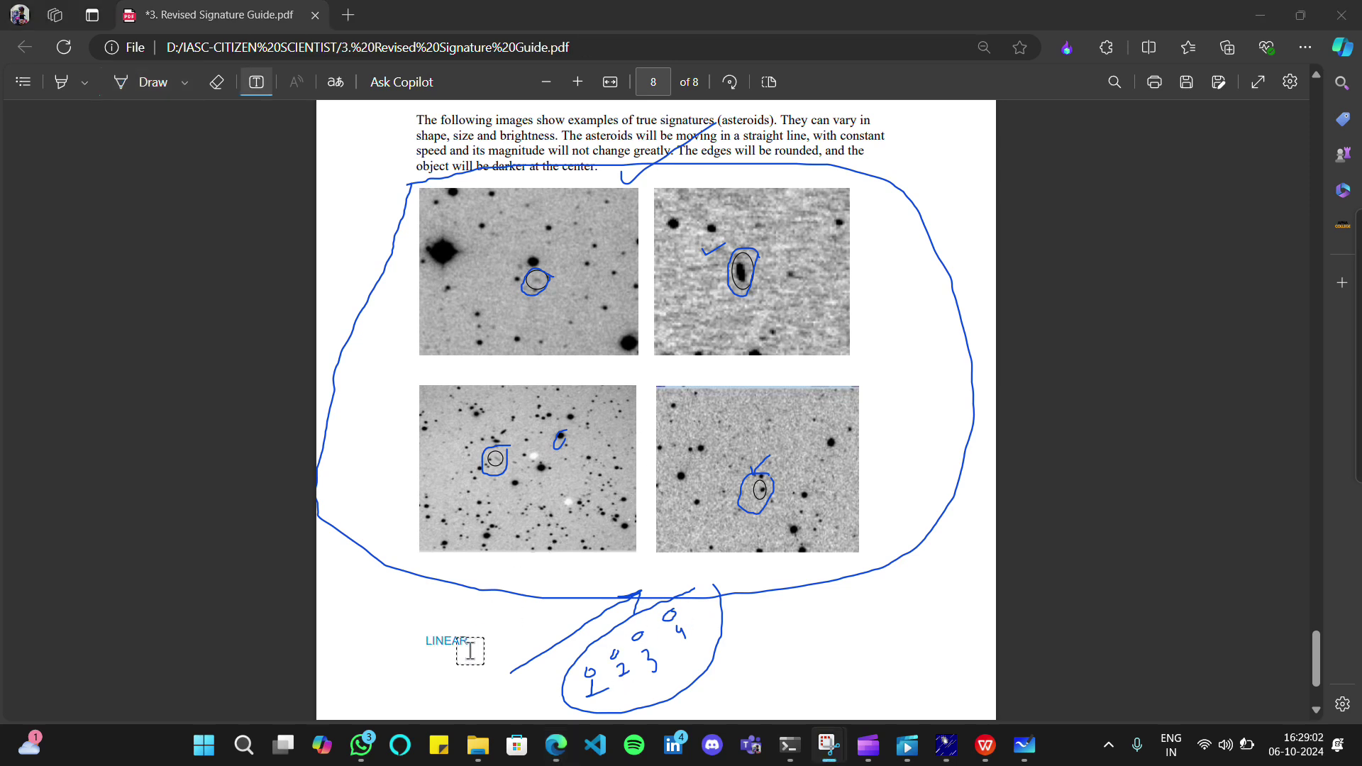
# Move the LINEAR label beside the looped numbers and deselect it
pyautogui.click(452, 646)
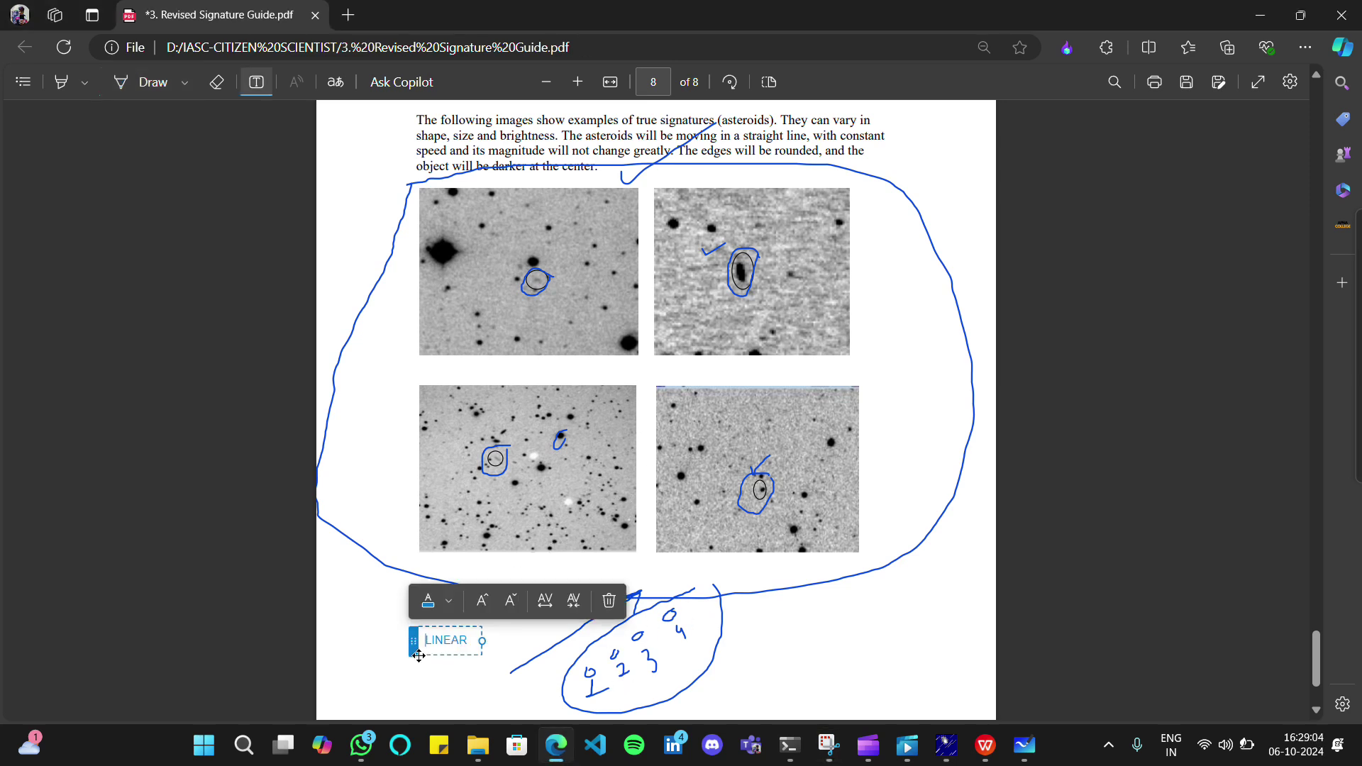
pyautogui.moveTo(419, 655); pyautogui.dragTo(500, 647)
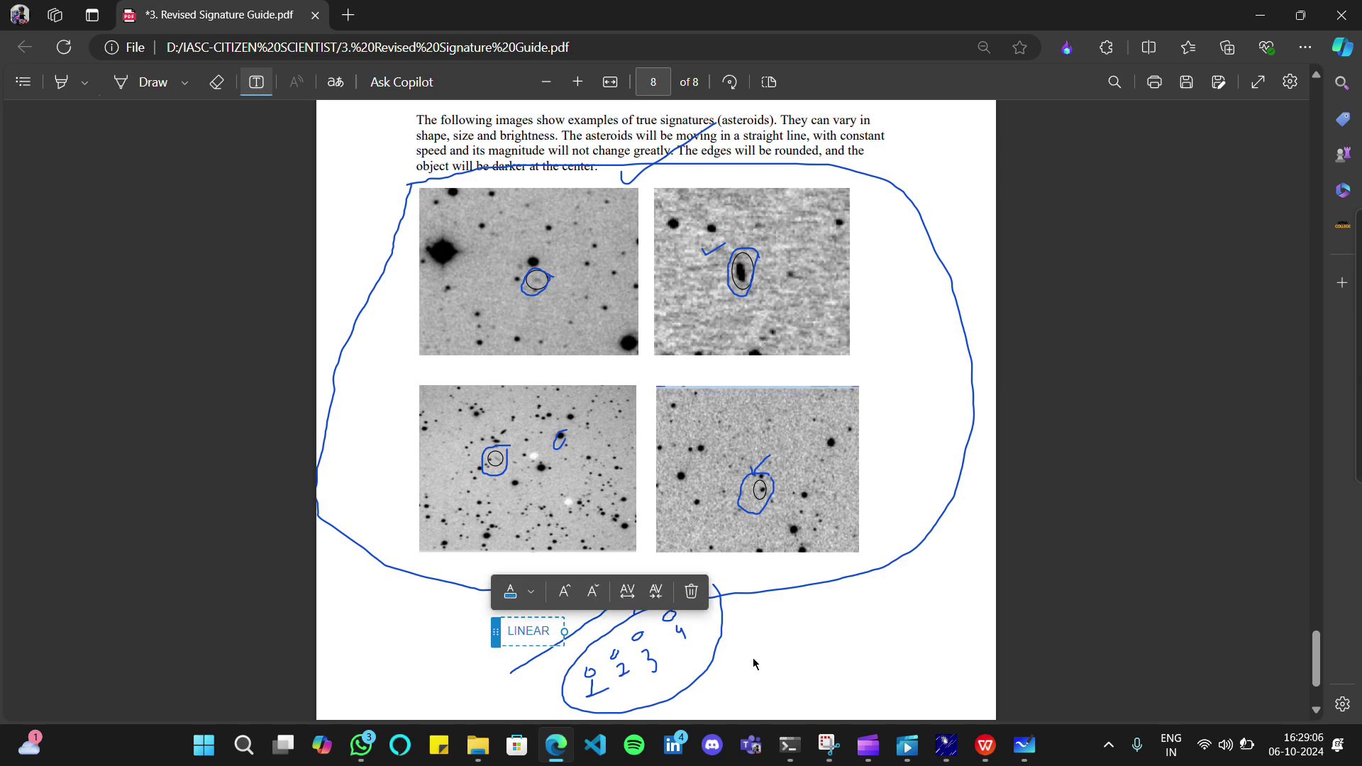
pyautogui.click(793, 639)
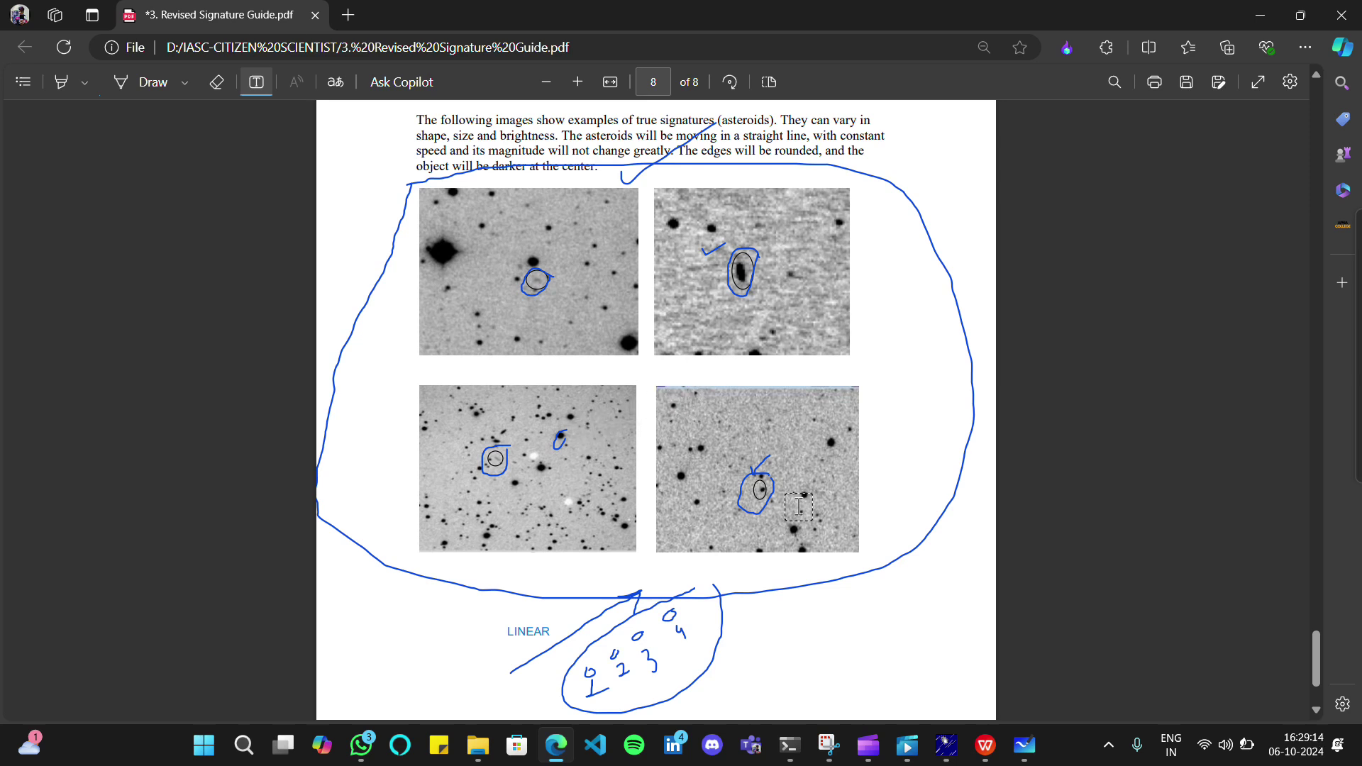
# Ink an underlined 1, a curved stroke and a hook stroke below the example images
pyautogui.click(151, 83)
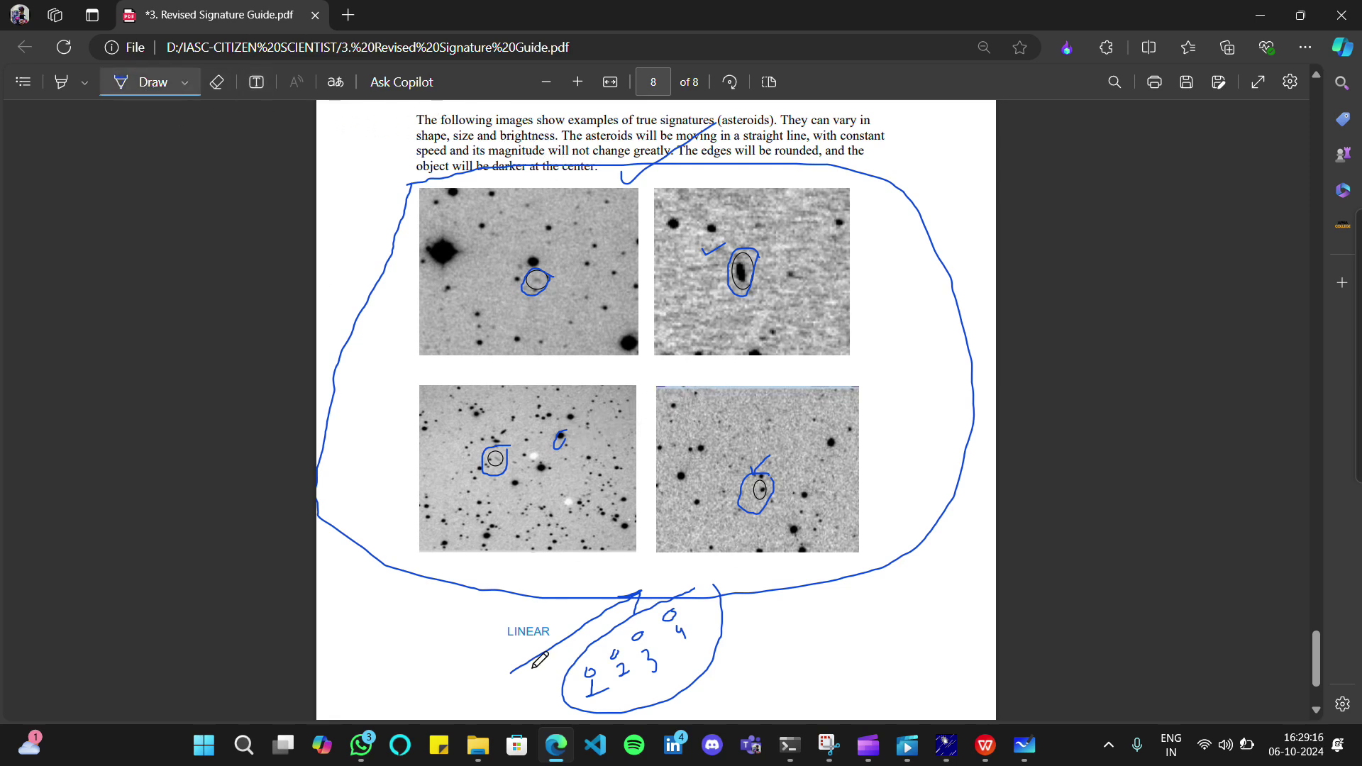
pyautogui.moveTo(402, 654); pyautogui.dragTo(432, 659)
pyautogui.moveTo(399, 611)
pyautogui.mouseDown()
pyautogui.moveTo(439, 646)
pyautogui.moveTo(402, 684)
pyautogui.mouseUp()
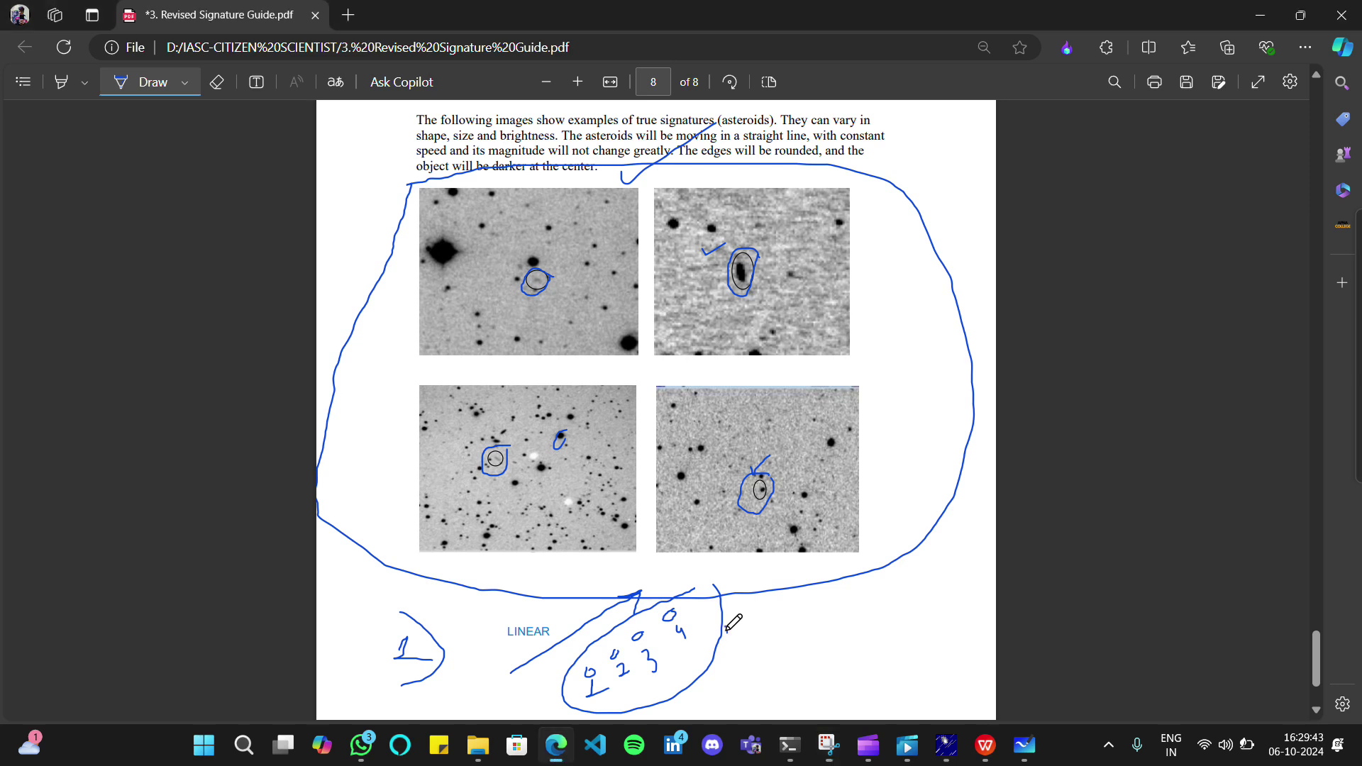
pyautogui.moveTo(725, 627); pyautogui.dragTo(823, 582)
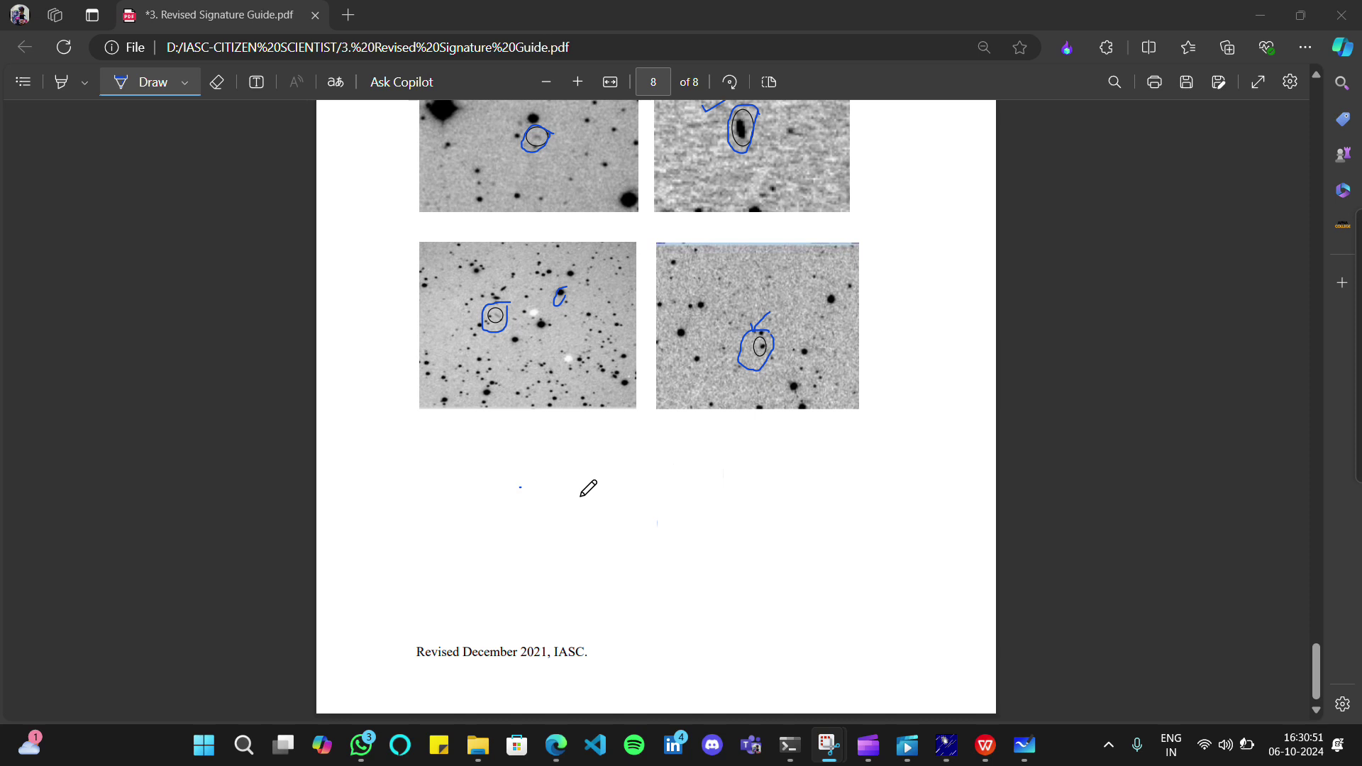
# Sketch a small circle with a vertical line and a long crossing line below the examples
pyautogui.click(625, 532)
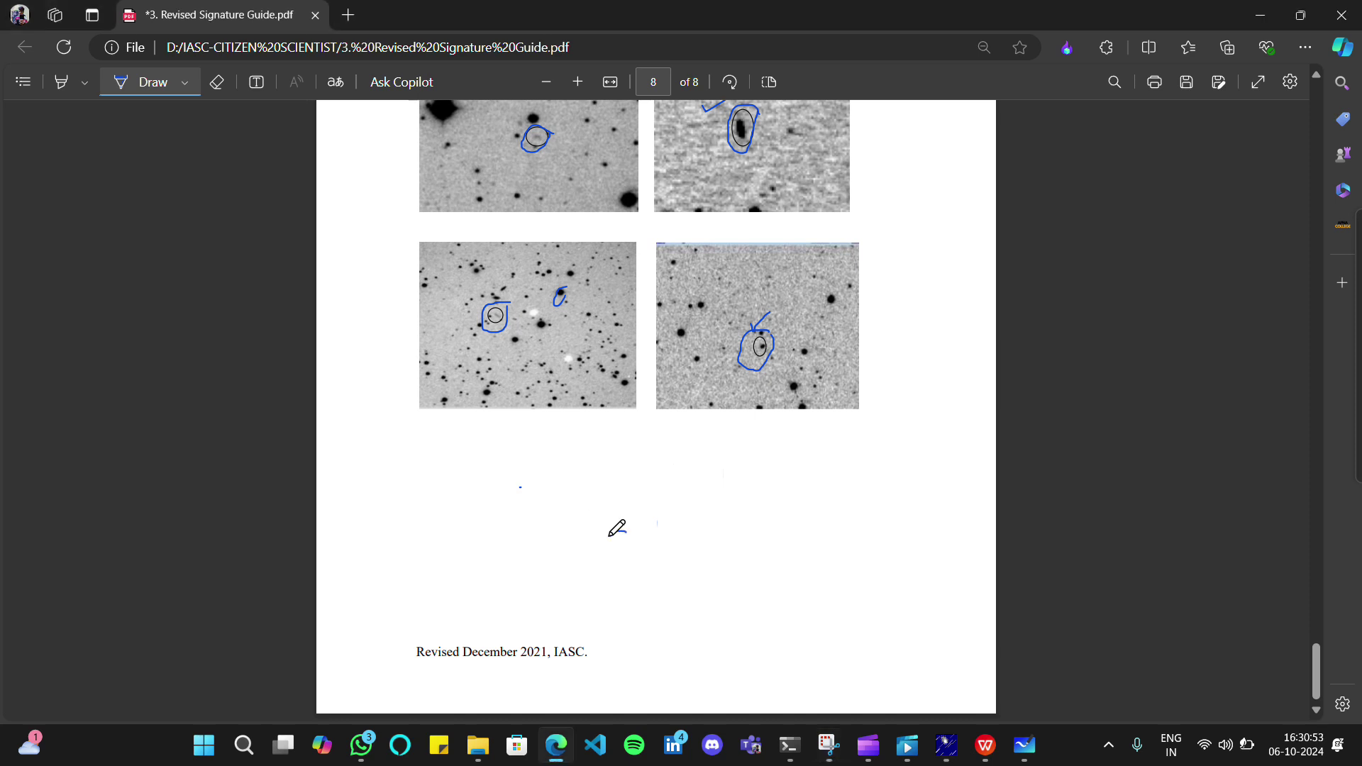
pyautogui.moveTo(610, 545); pyautogui.dragTo(715, 501)
pyautogui.moveTo(752, 439)
pyautogui.mouseDown()
pyautogui.moveTo(744, 488)
pyautogui.moveTo(763, 602)
pyautogui.moveTo(767, 461)
pyautogui.moveTo(776, 599)
pyautogui.mouseUp()
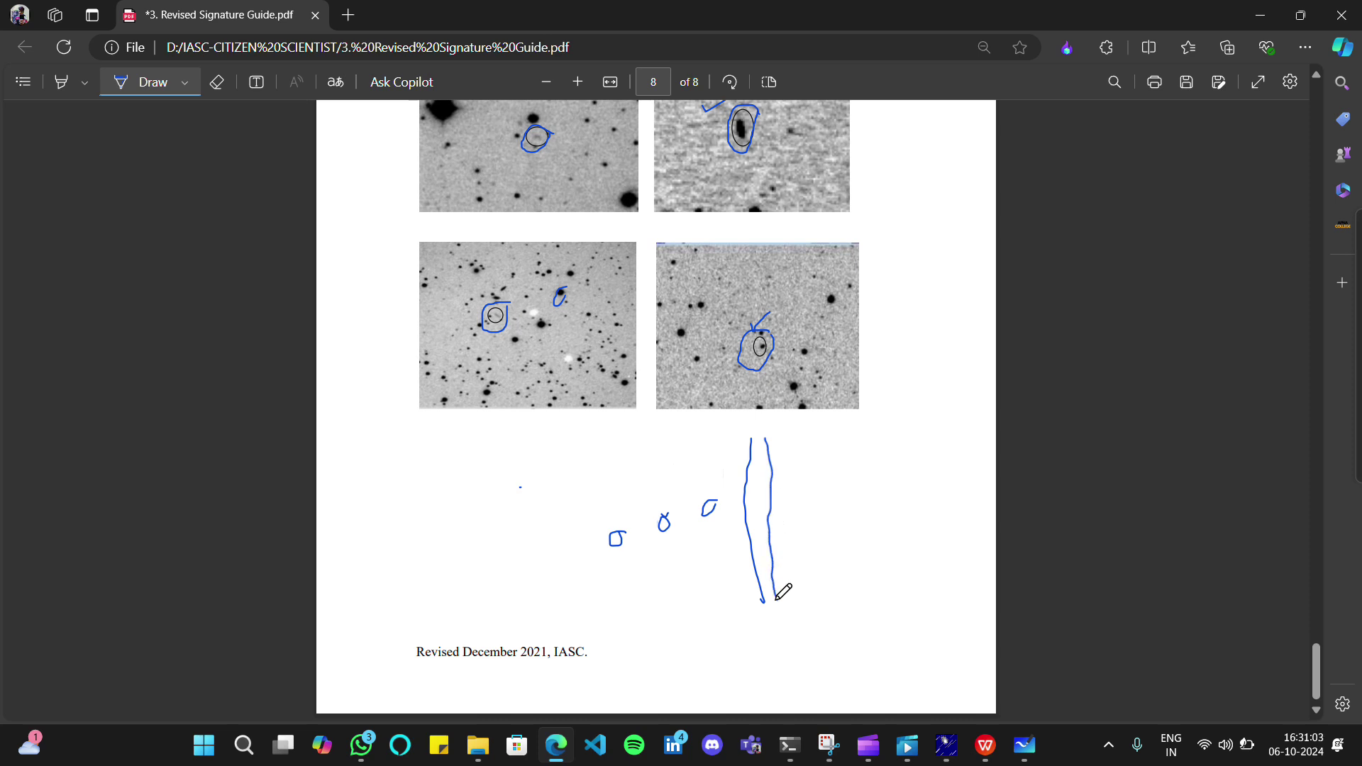
pyautogui.moveTo(757, 503); pyautogui.dragTo(763, 513)
pyautogui.moveTo(609, 562)
pyautogui.mouseDown()
pyautogui.moveTo(772, 518)
pyautogui.moveTo(750, 550)
pyautogui.mouseUp()
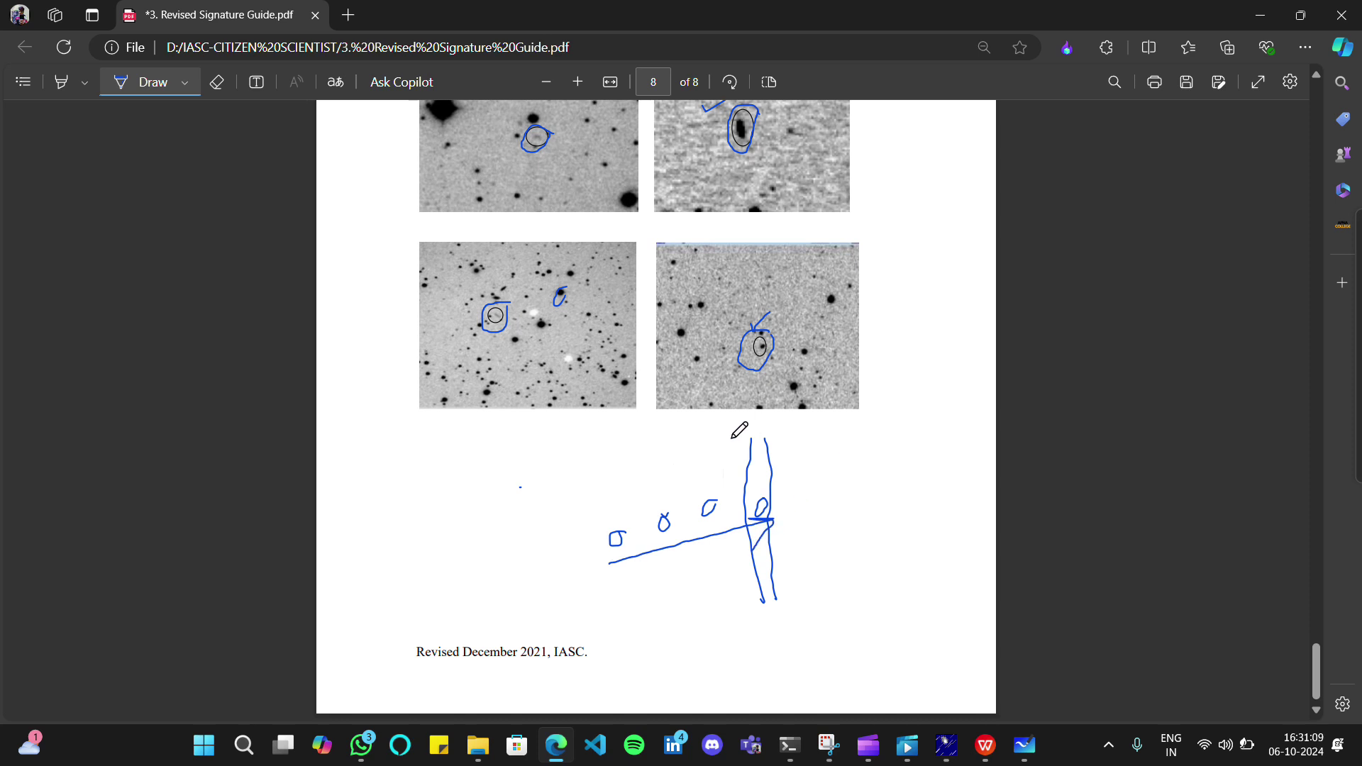
pyautogui.moveTo(647, 424)
pyautogui.mouseDown()
pyautogui.moveTo(685, 461)
pyautogui.moveTo(659, 528)
pyautogui.mouseUp()
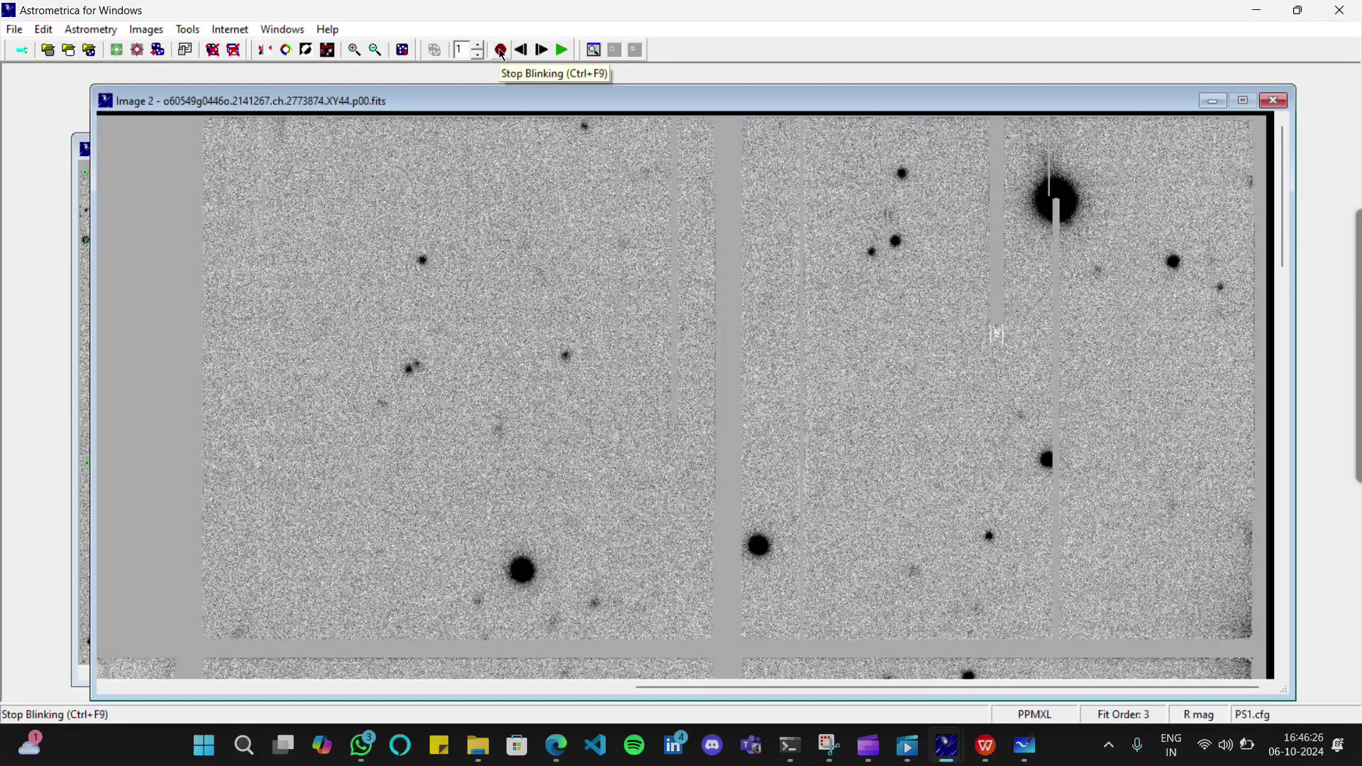
# Step backward and forward through the images, then start blinking Image 1 to Image 4
pyautogui.click(501, 51)
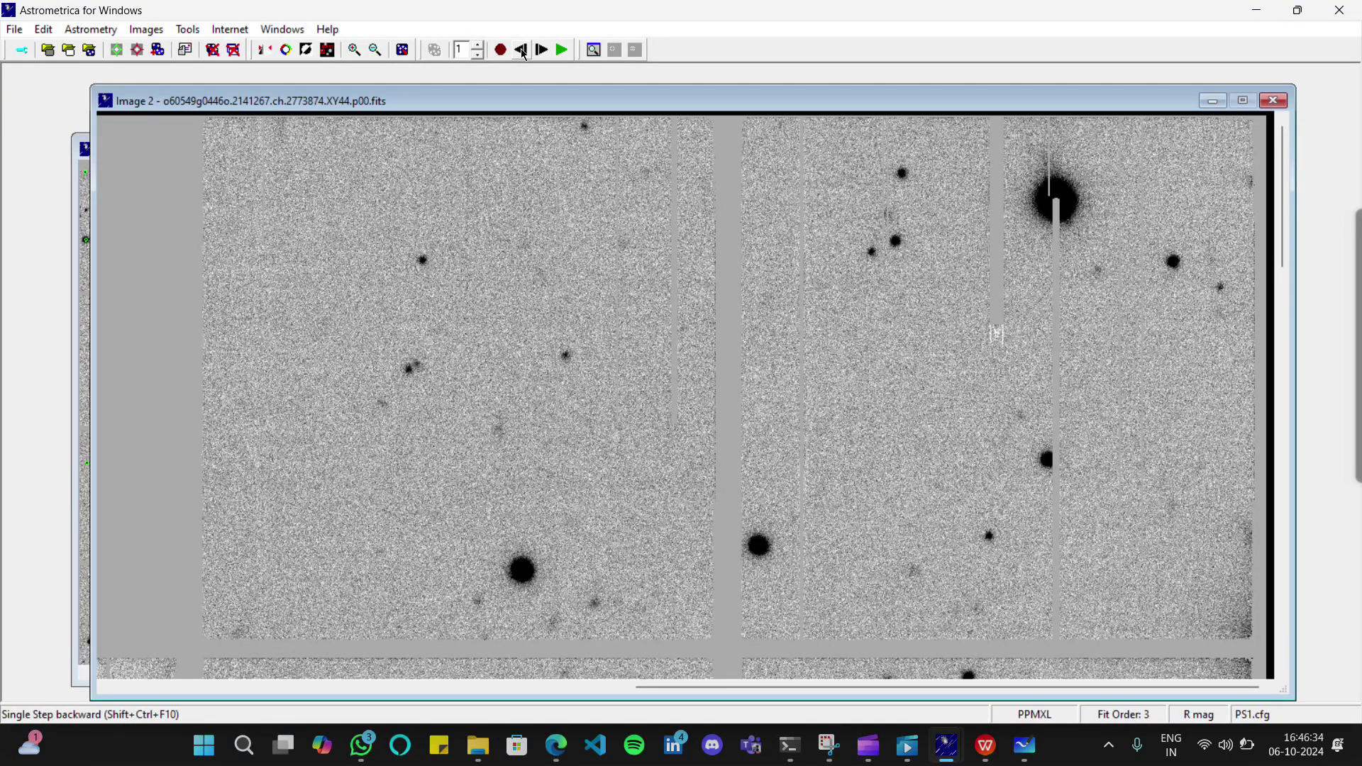
pyautogui.click(523, 51)
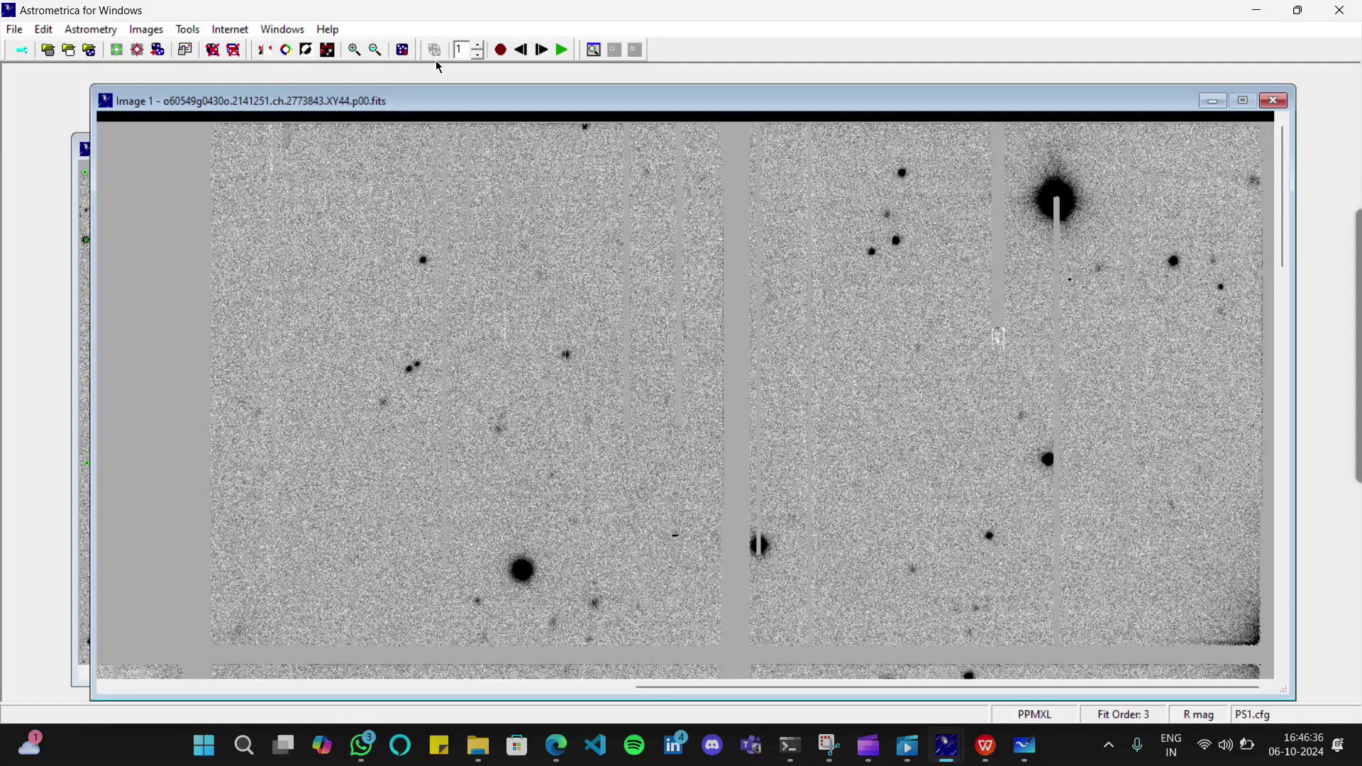
pyautogui.click(540, 51)
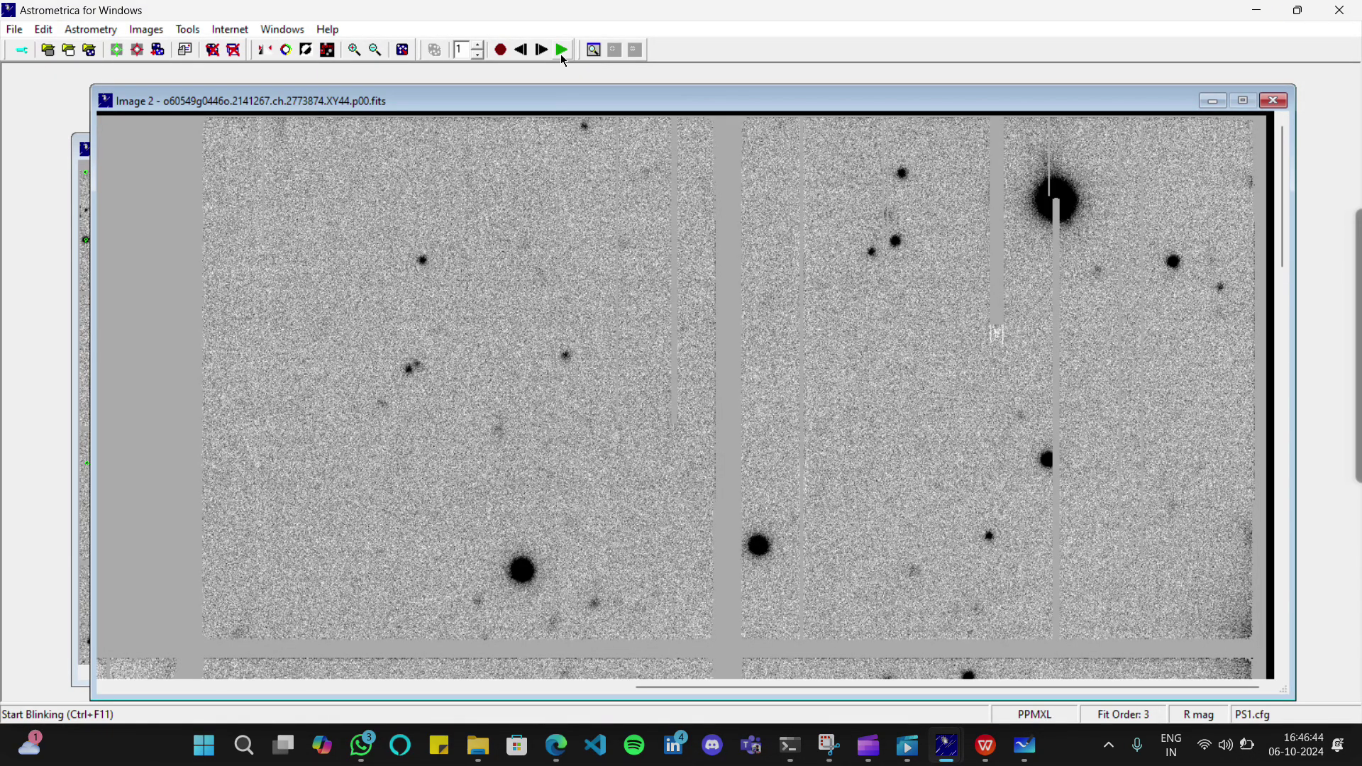
pyautogui.click(560, 51)
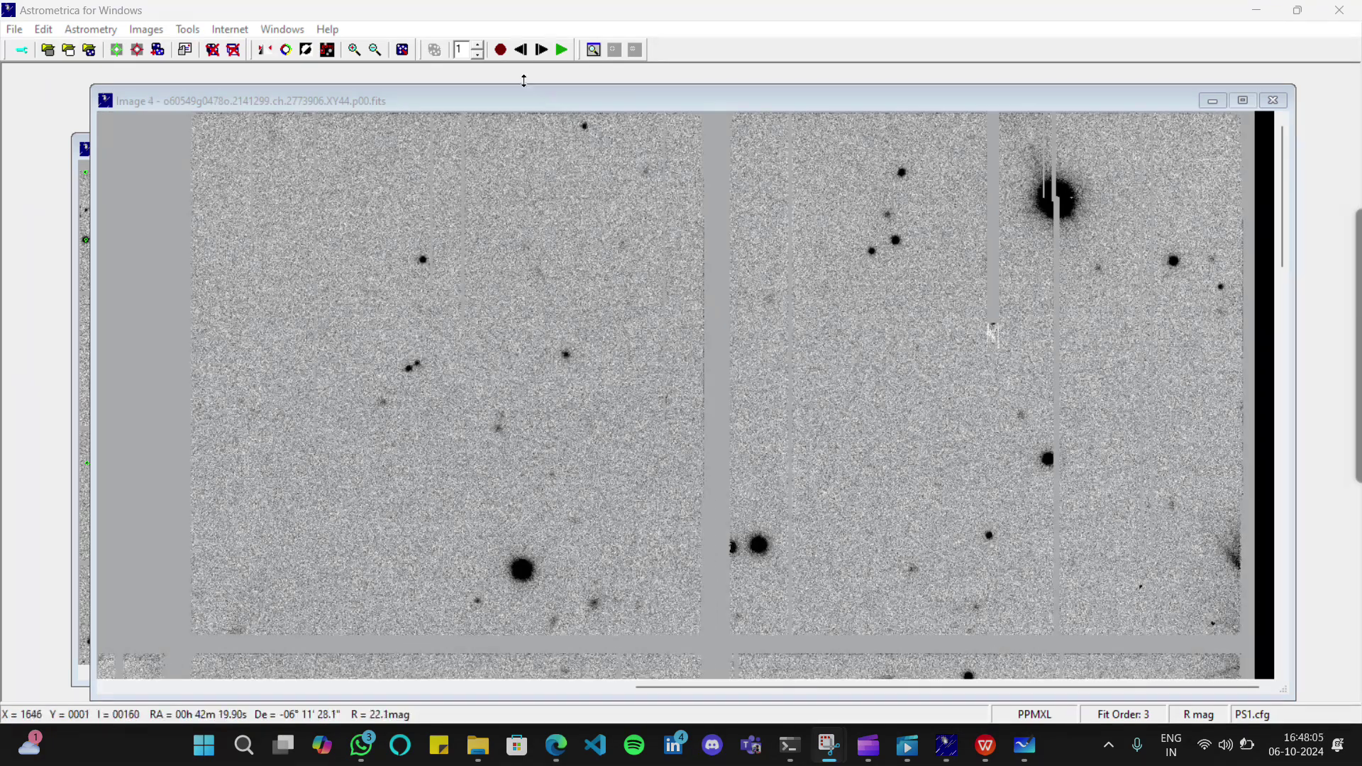
# Stop blinking, return to Image 1, and verify the faint candidate (SNR 11.9, R 19.7)
pyautogui.click(512, 51)
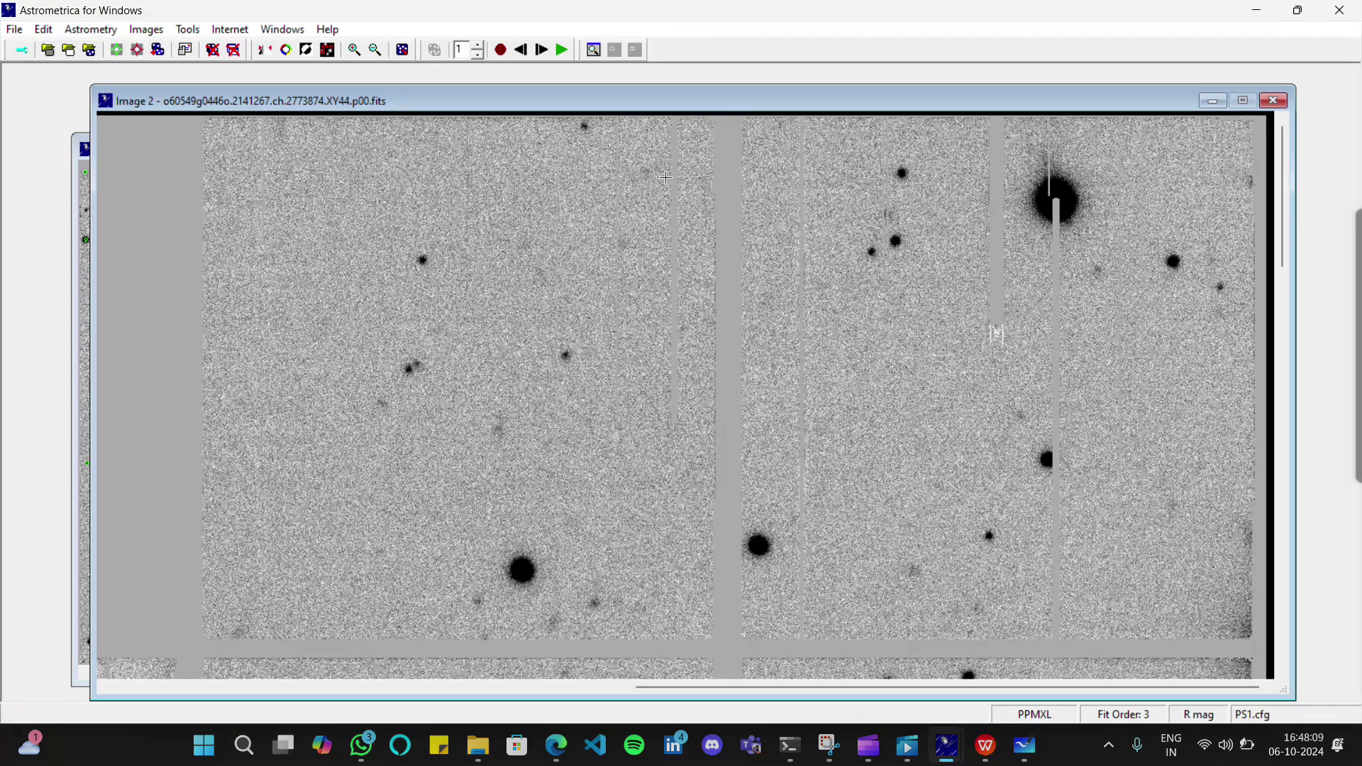
pyautogui.click(520, 52)
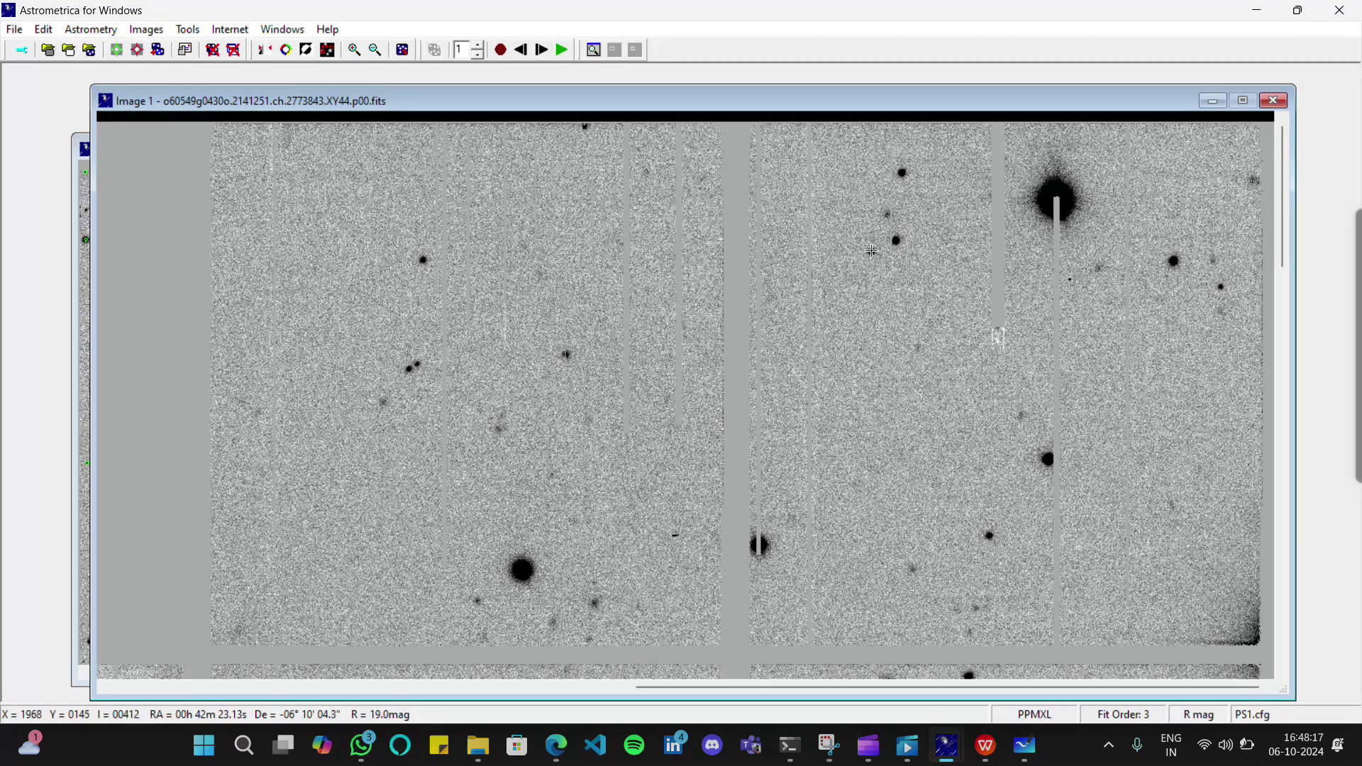
pyautogui.click(872, 252)
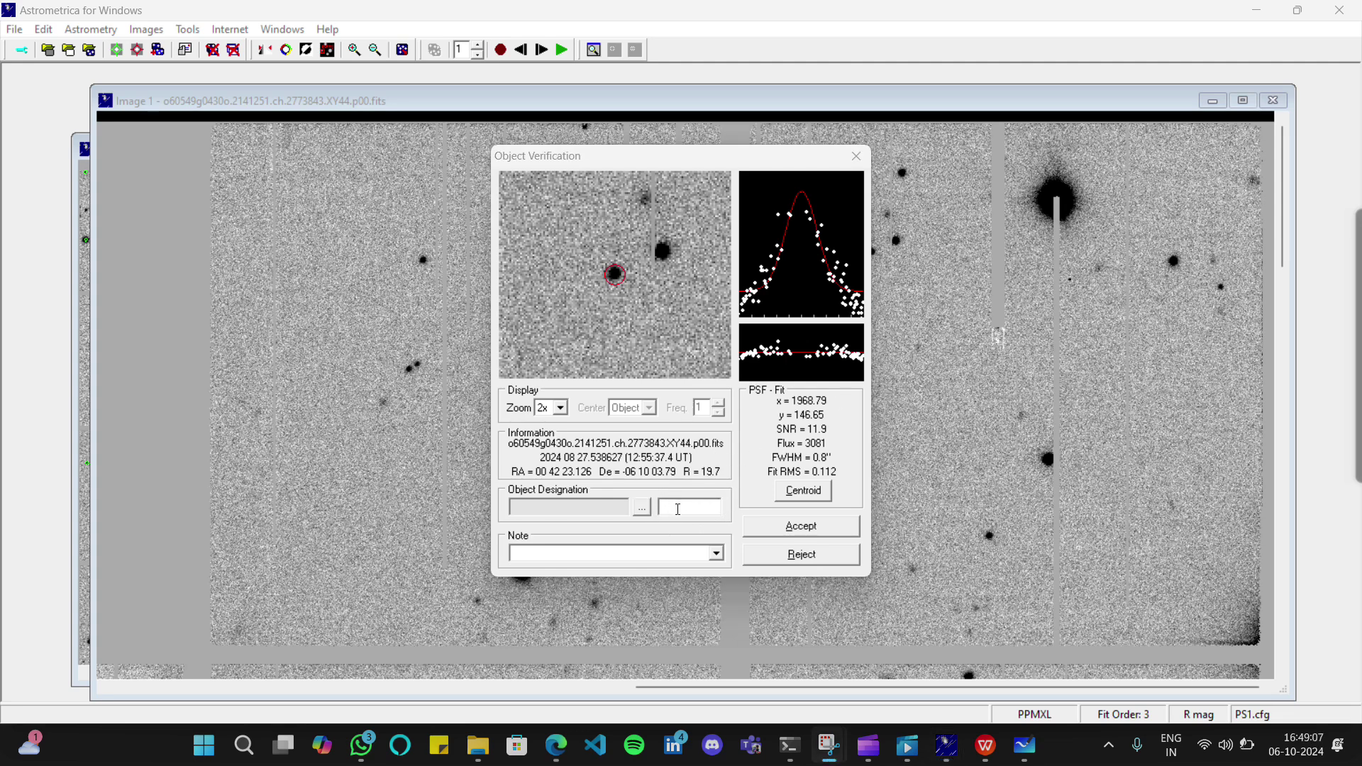
# Focus the Object Designation field, then close the Object Verification dialog
pyautogui.click(678, 509)
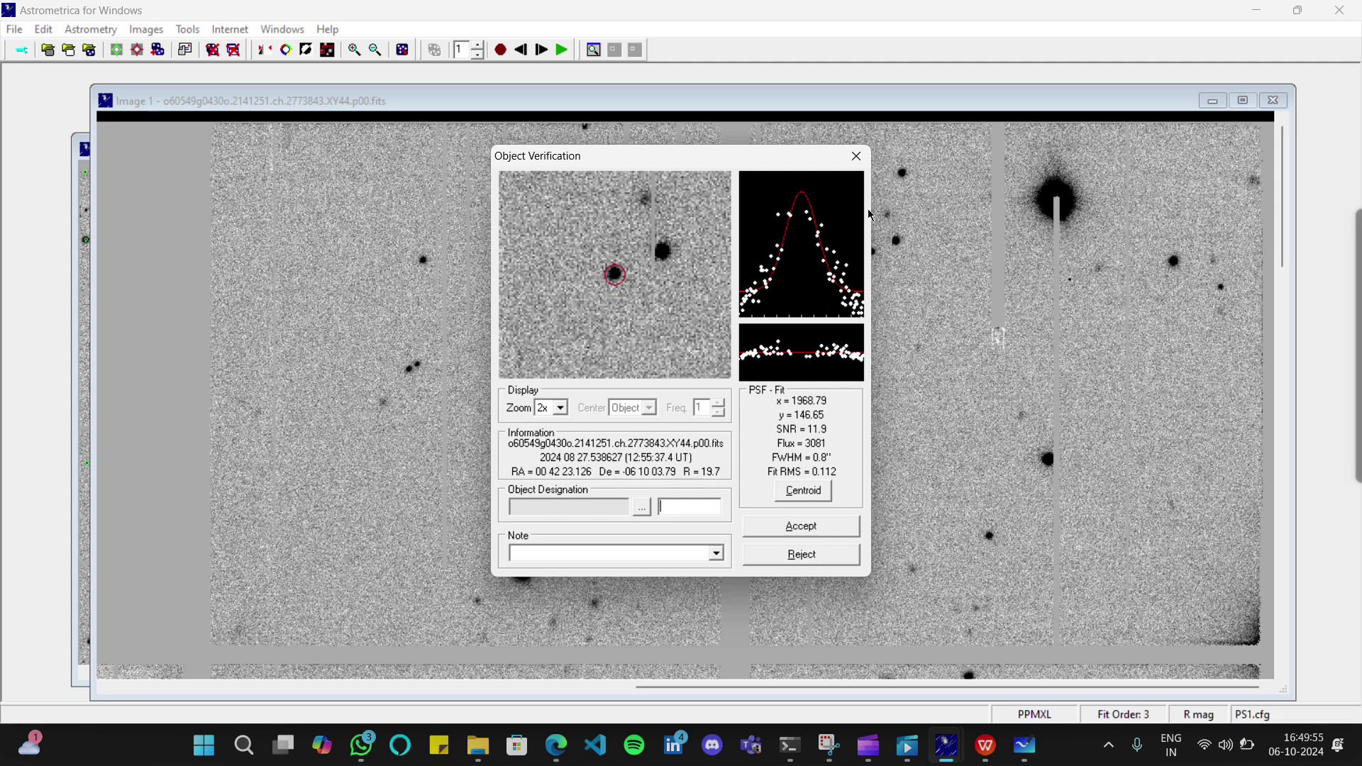
pyautogui.click(847, 153)
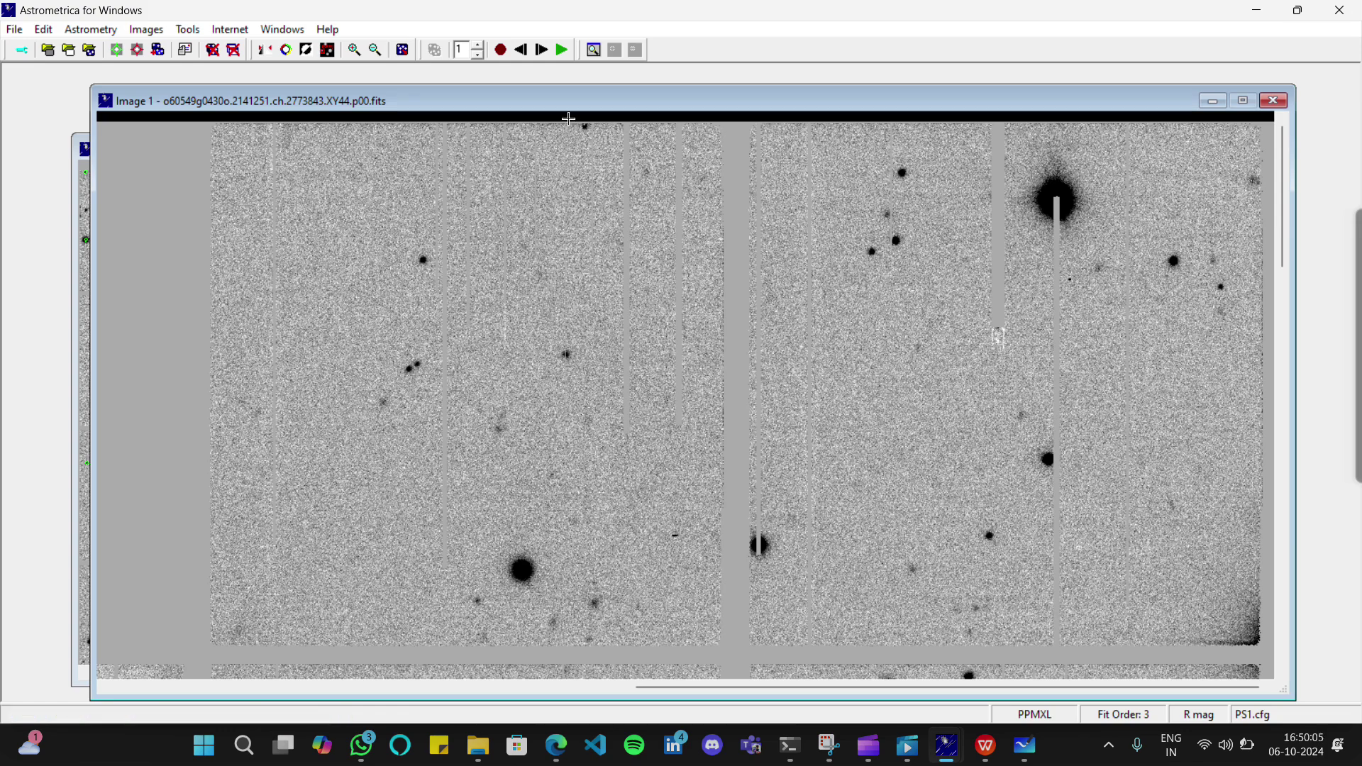
# Advance to Image 2, check the faint candidate (SNR 2.4, R 21.0), and close its verification
pyautogui.click(543, 51)
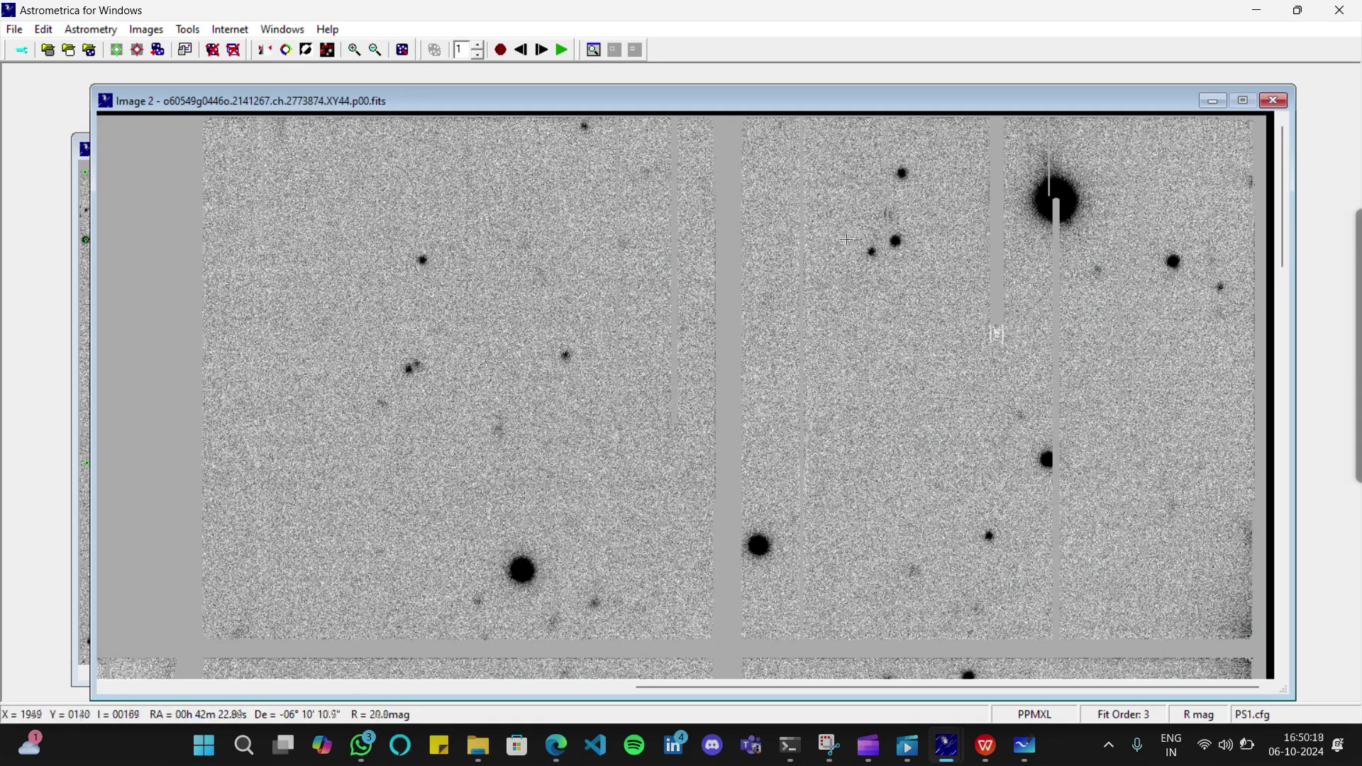
pyautogui.click(840, 239)
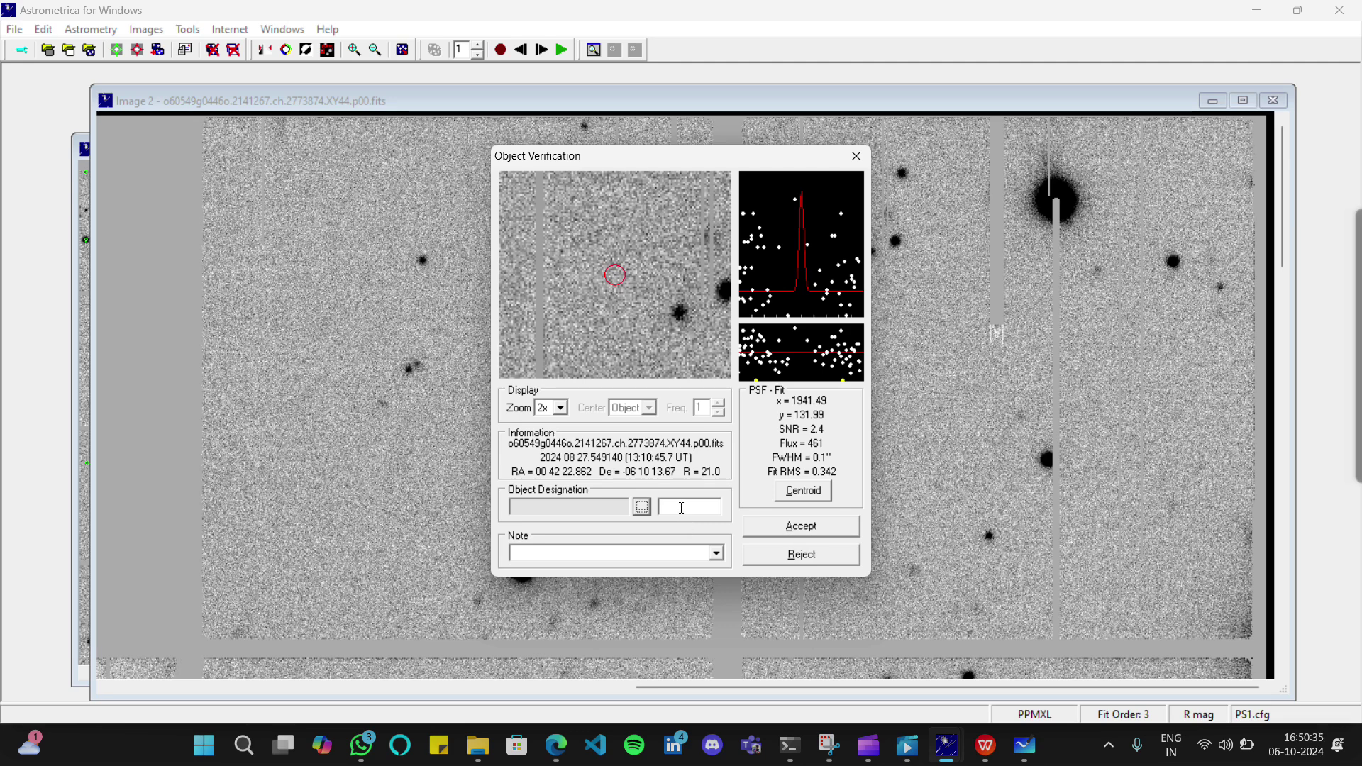
pyautogui.click(681, 508)
pyautogui.click(856, 157)
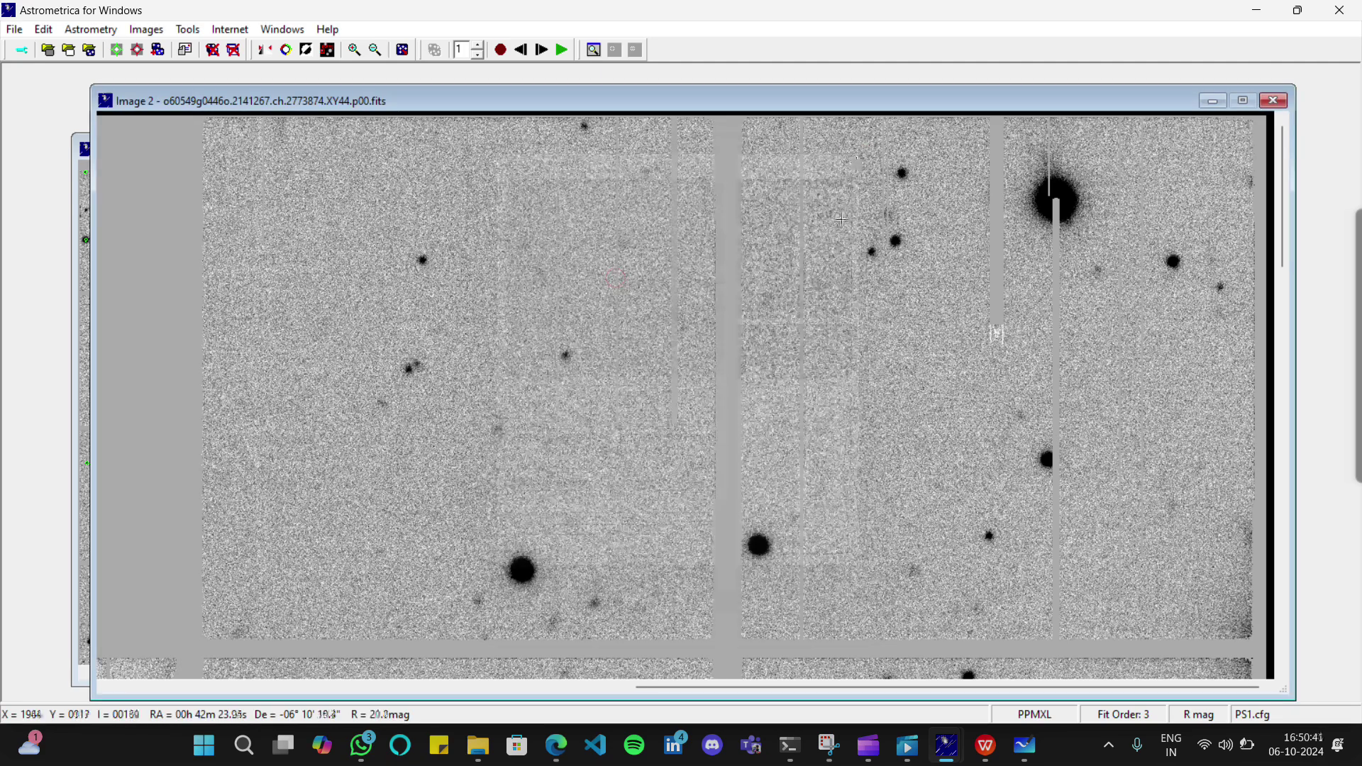
# Advance to Image 3, check a faint object's verification, and close it
pyautogui.click(537, 52)
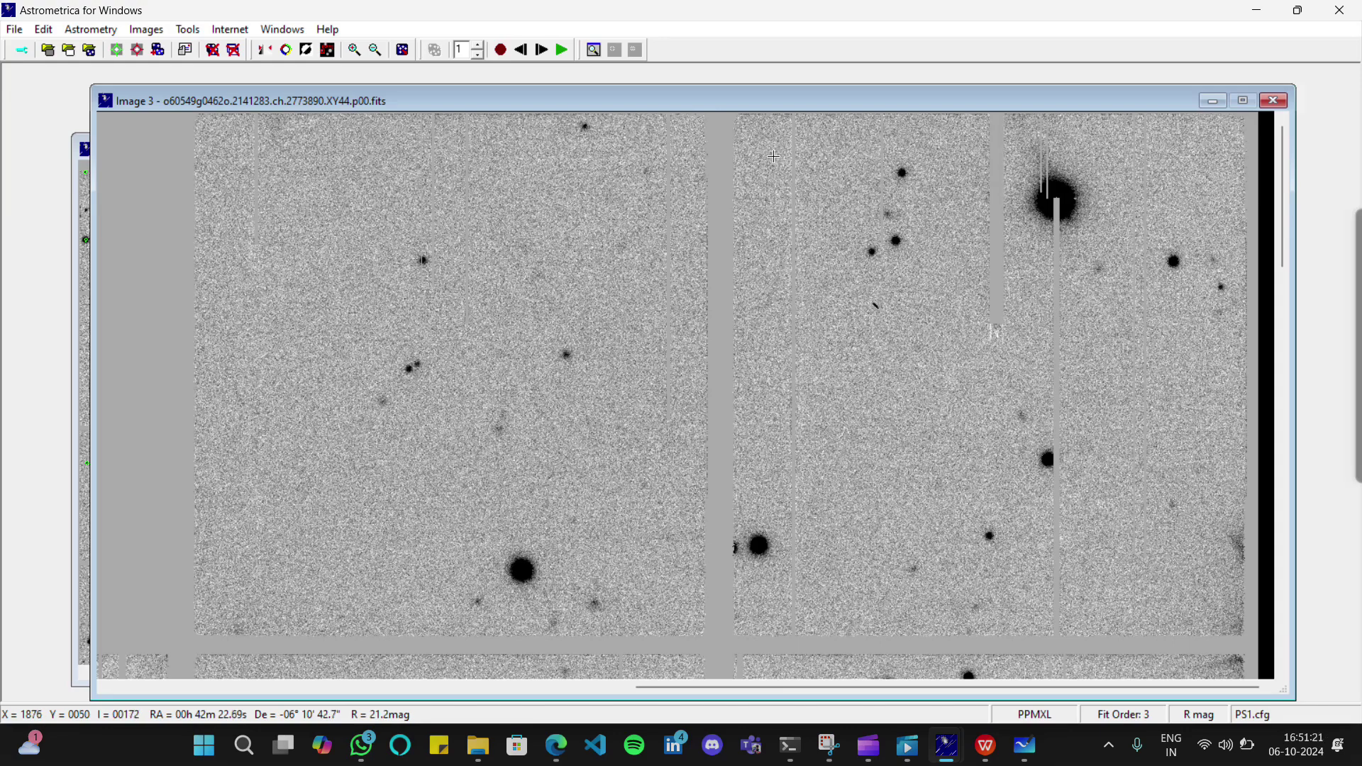
pyautogui.click(773, 155)
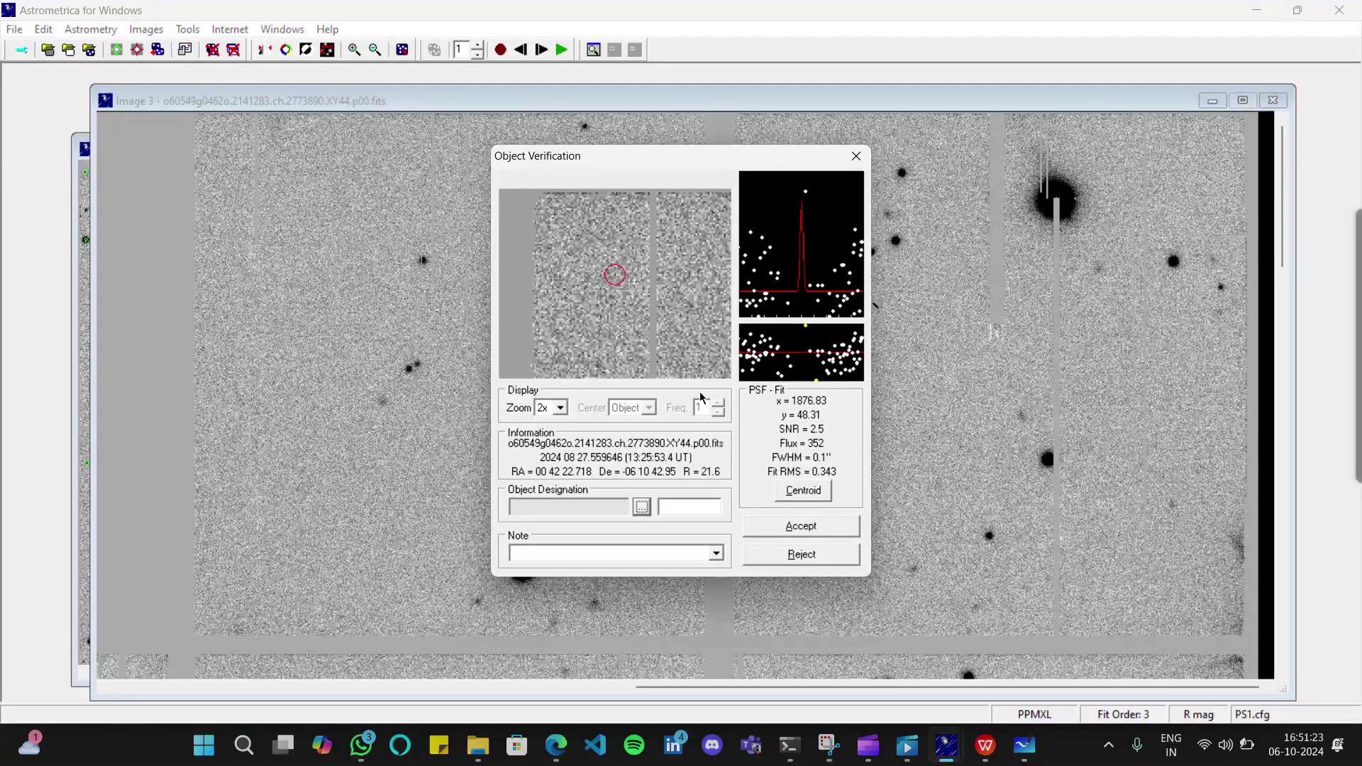
pyautogui.click(855, 154)
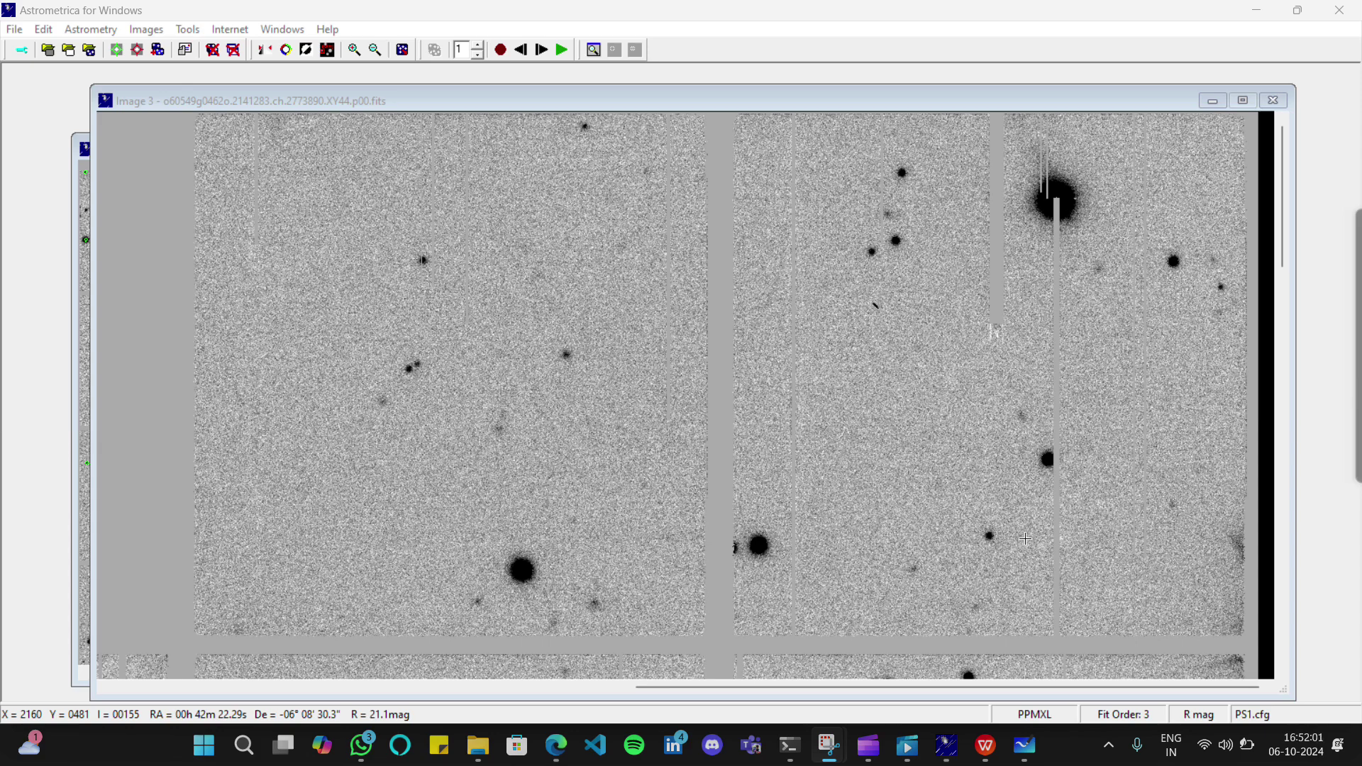
# Draw another blue ink stroke on the page 8 sketch of the Revised Signature Guide PDF
pyautogui.moveTo(555, 758)
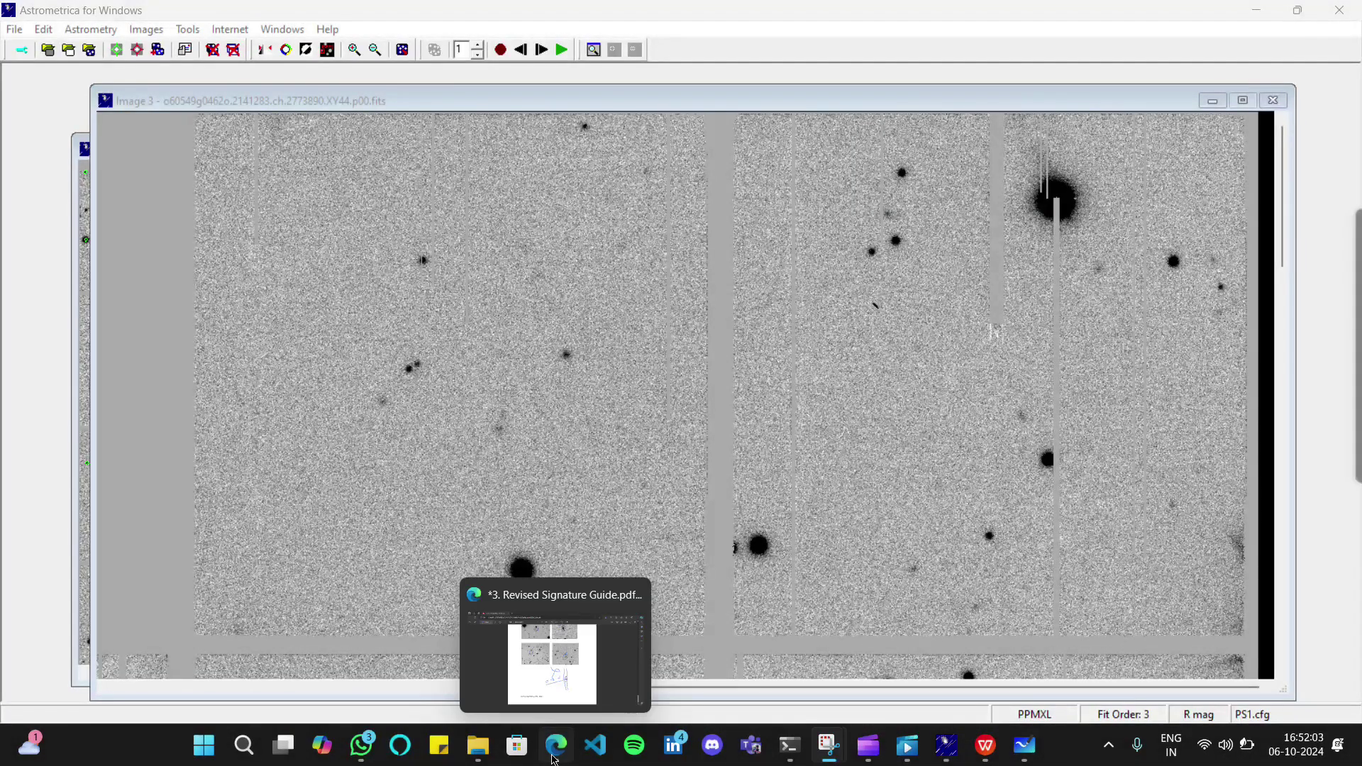
pyautogui.click(568, 650)
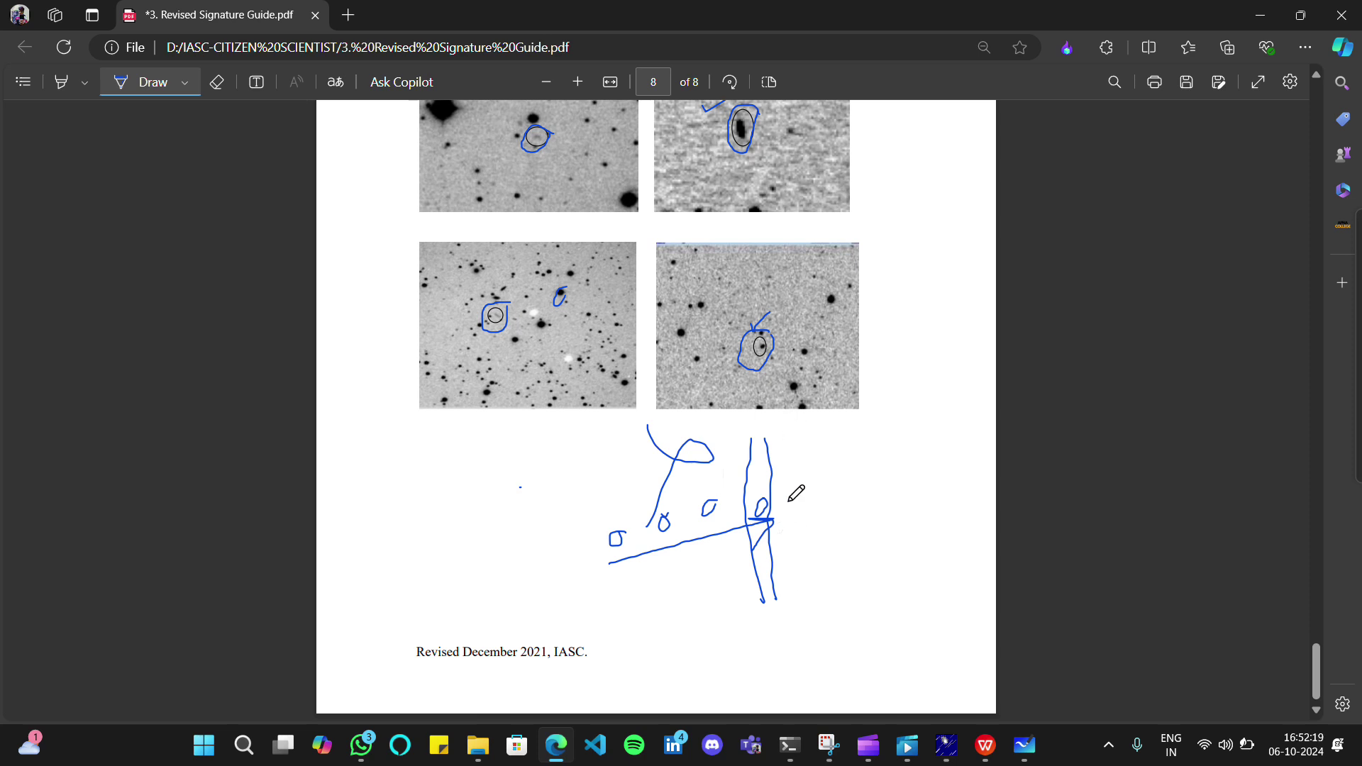
pyautogui.moveTo(800, 475); pyautogui.dragTo(791, 571)
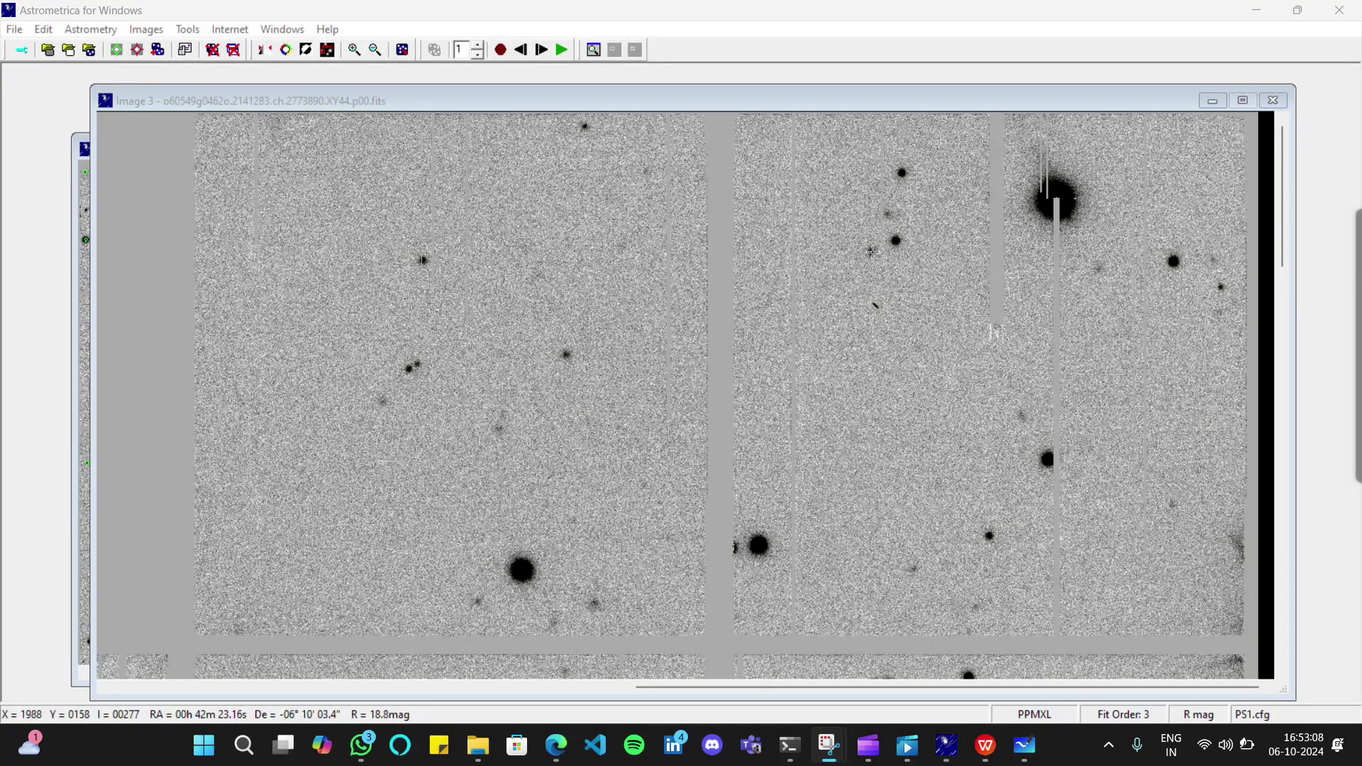
# Review the PSF fit of the faint Image 3 object, then close its verification without accepting
pyautogui.click(871, 251)
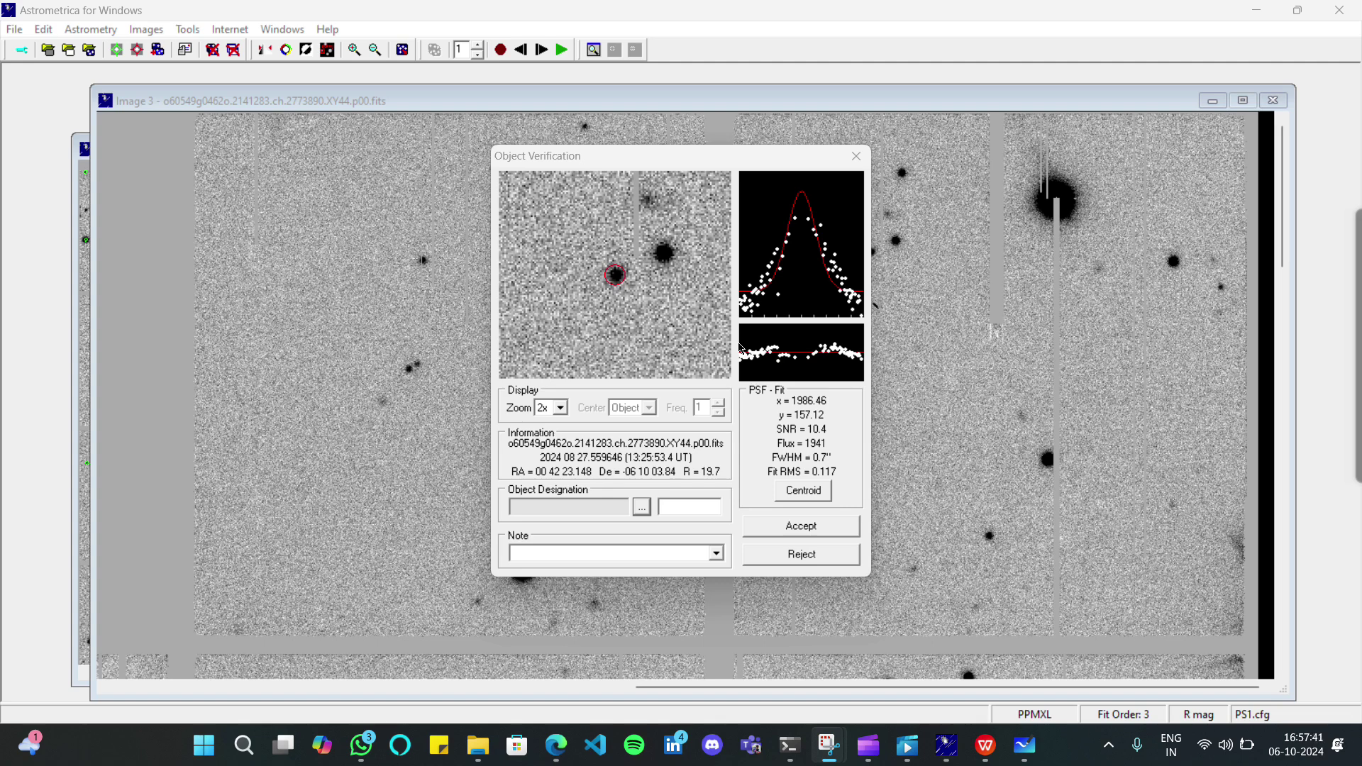
pyautogui.click(857, 155)
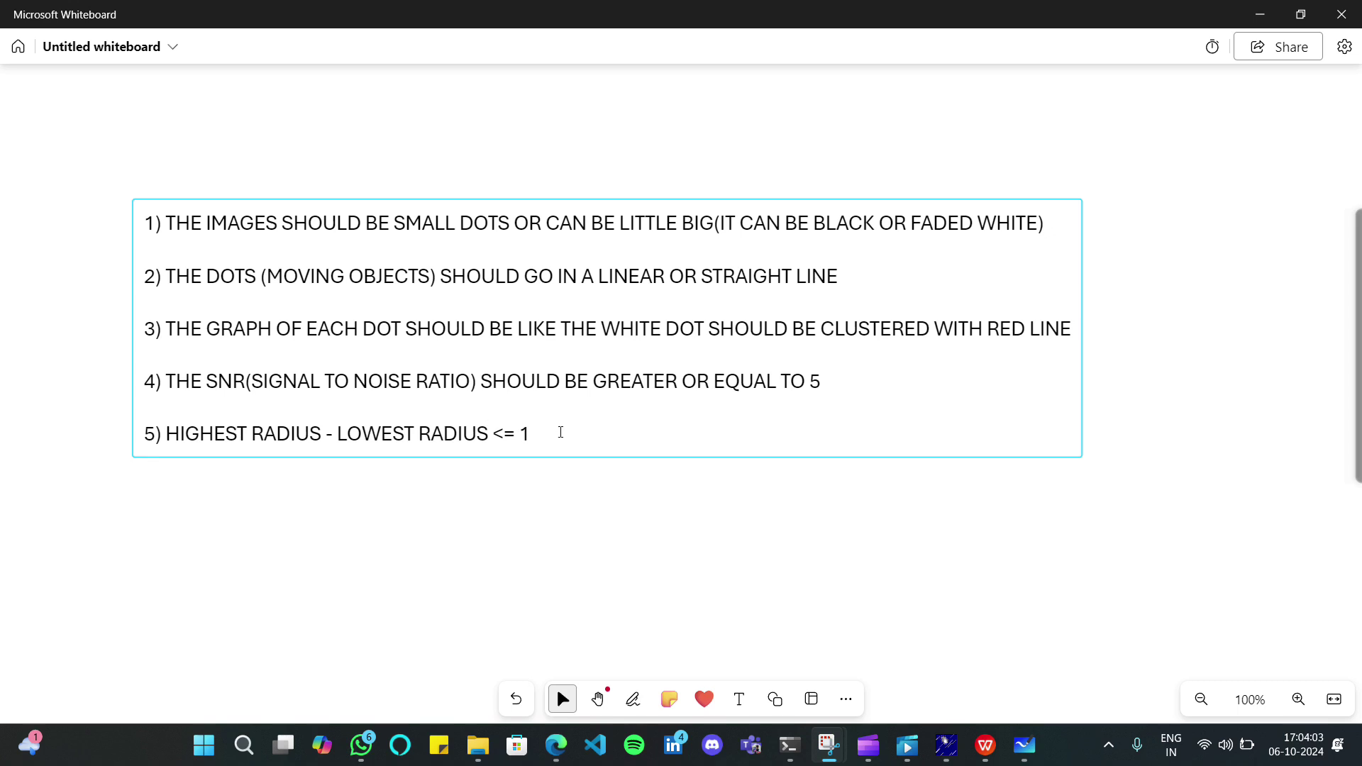
# Nudge the five-rule text block slightly up and right, deselect it, and return to Astrometrica
pyautogui.moveTo(560, 432)
pyautogui.mouseDown()
pyautogui.moveTo(539, 429)
pyautogui.moveTo(564, 440)
pyautogui.moveTo(600, 425)
pyautogui.moveTo(586, 431)
pyautogui.mouseUp()
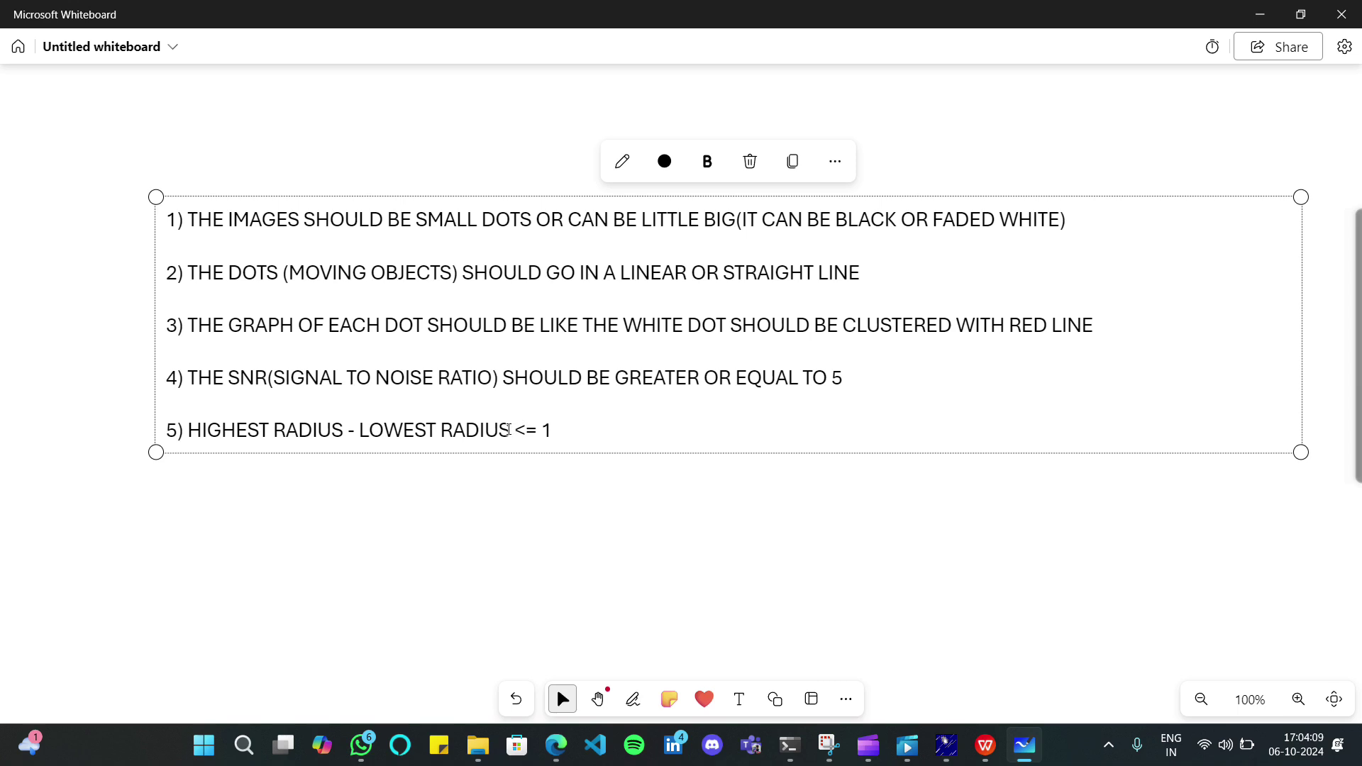
pyautogui.click(696, 531)
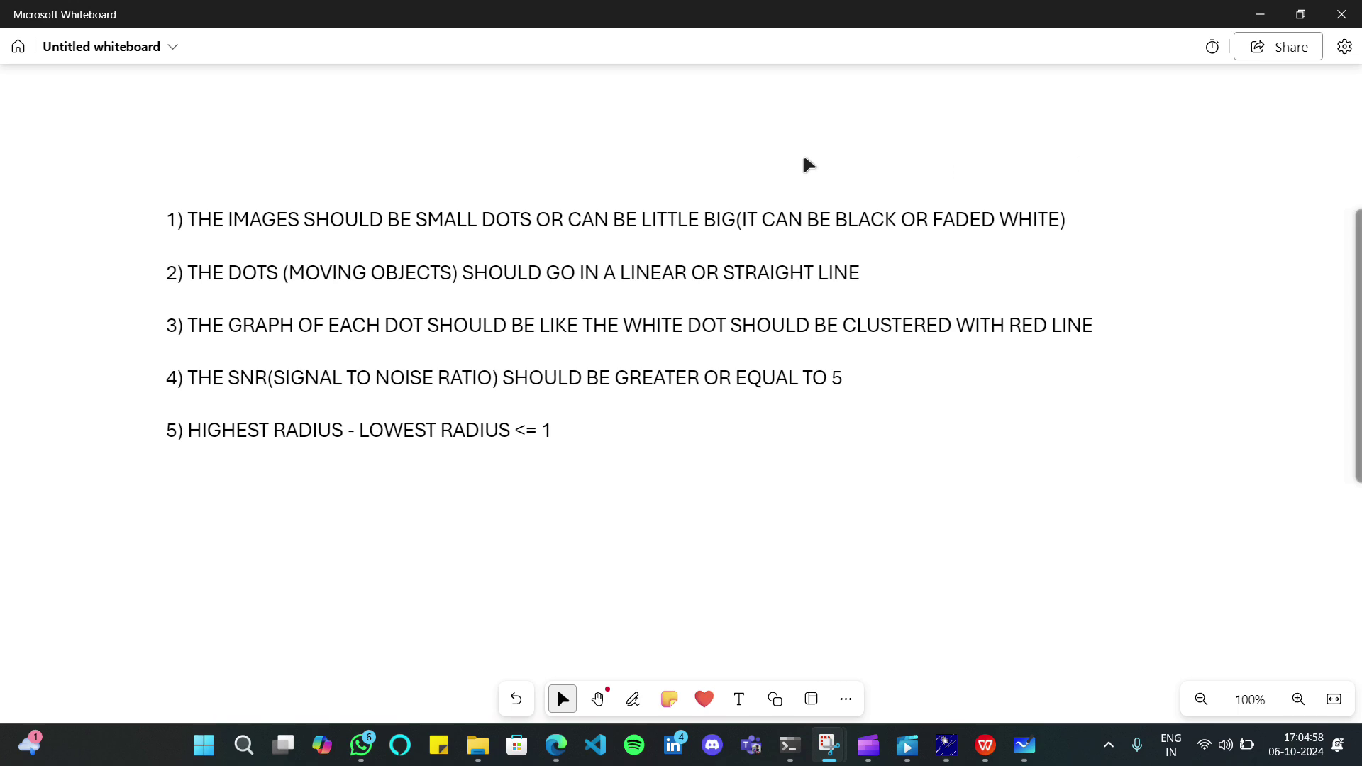
pyautogui.click(596, 37)
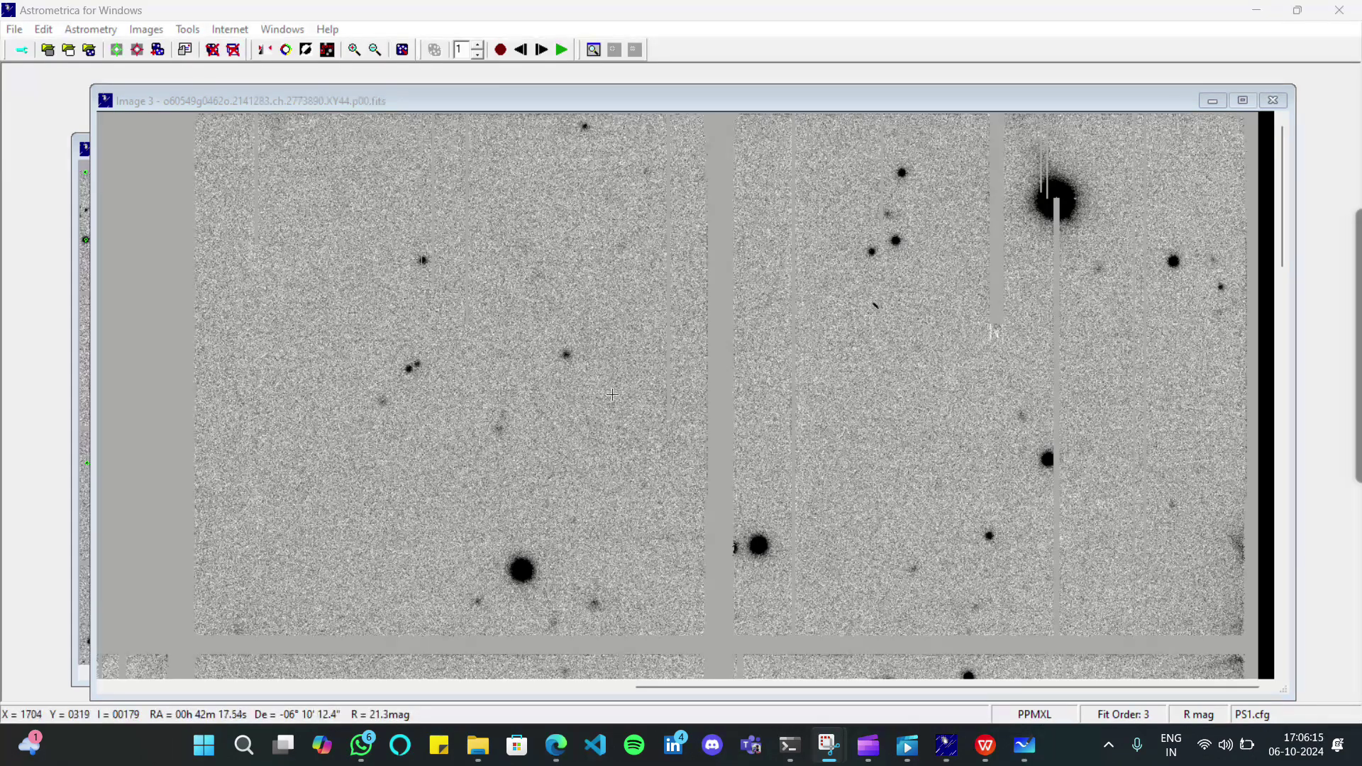
# Start blinking through the loaded star-field images and scroll across the image window
pyautogui.click(561, 49)
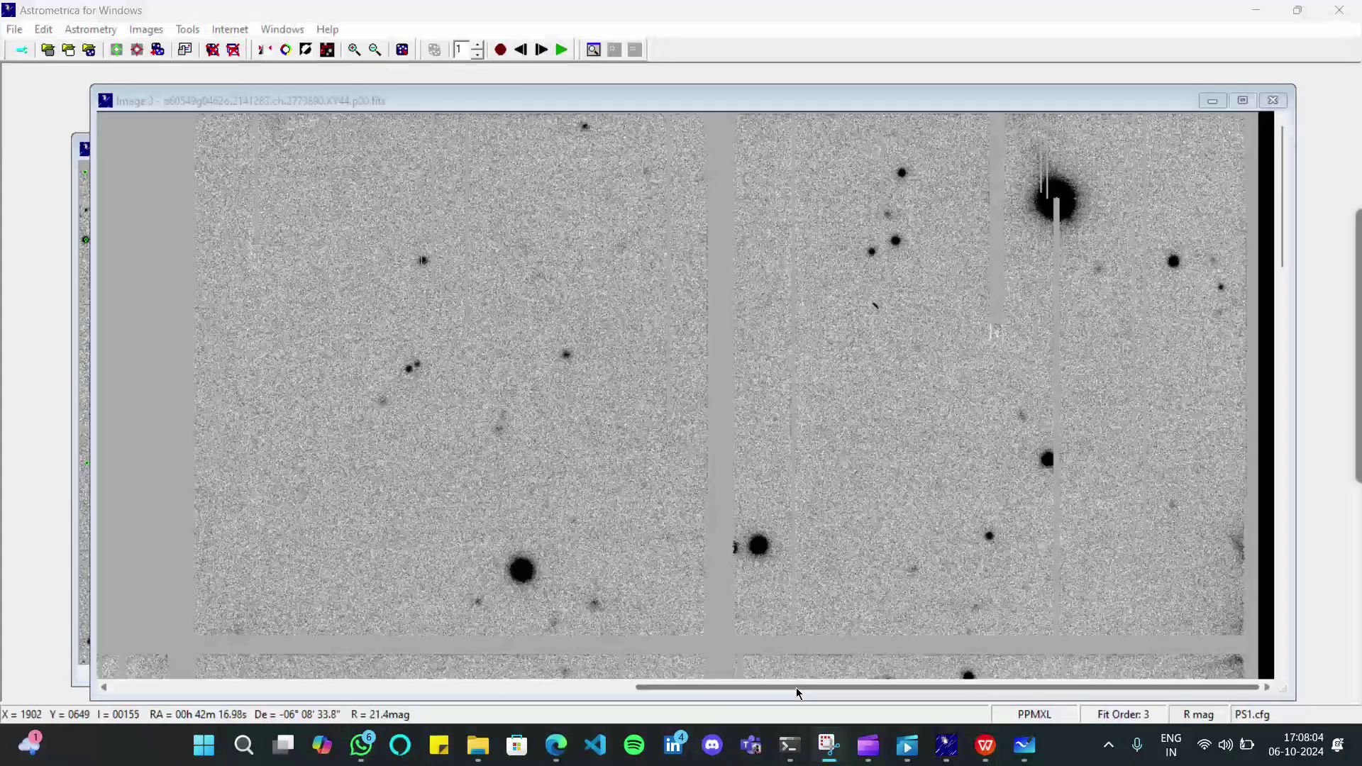
pyautogui.moveTo(790, 694); pyautogui.dragTo(671, 695)
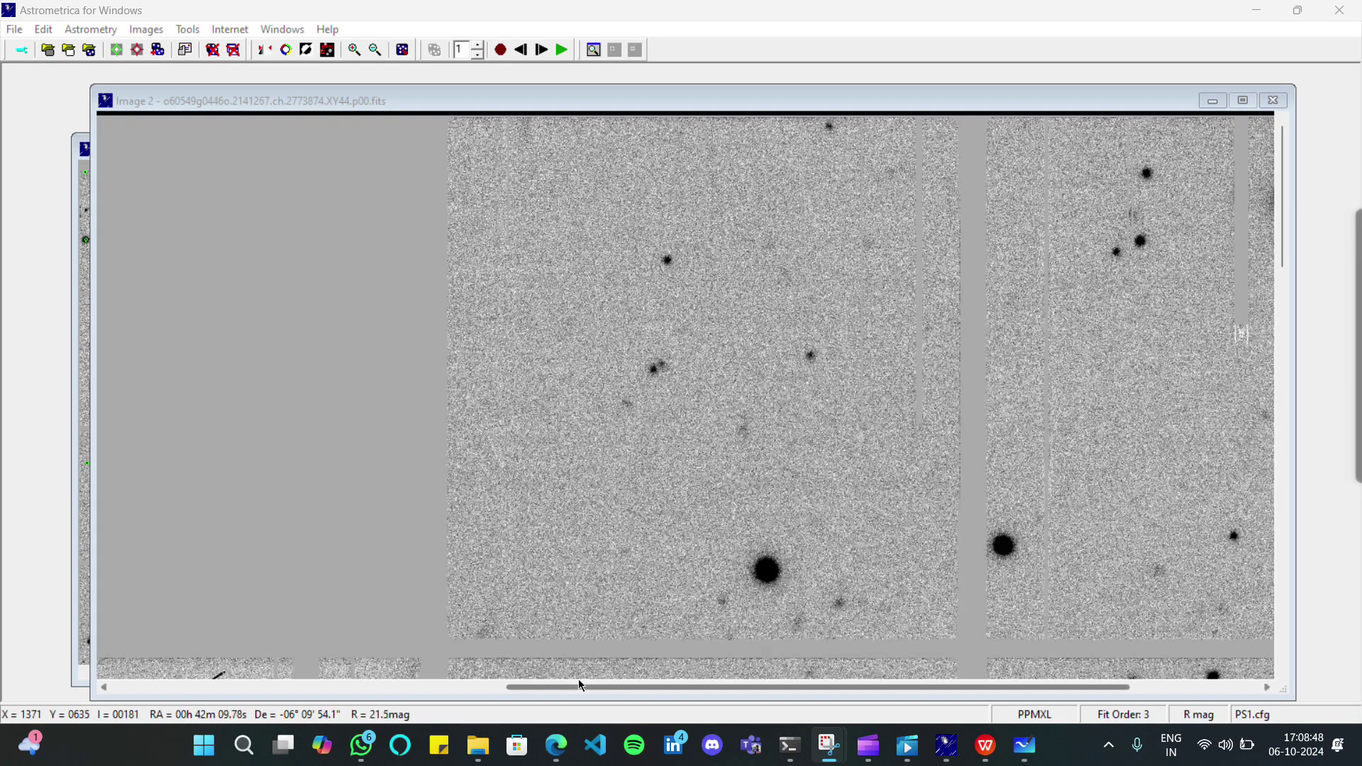
pyautogui.moveTo(578, 684); pyautogui.dragTo(314, 685)
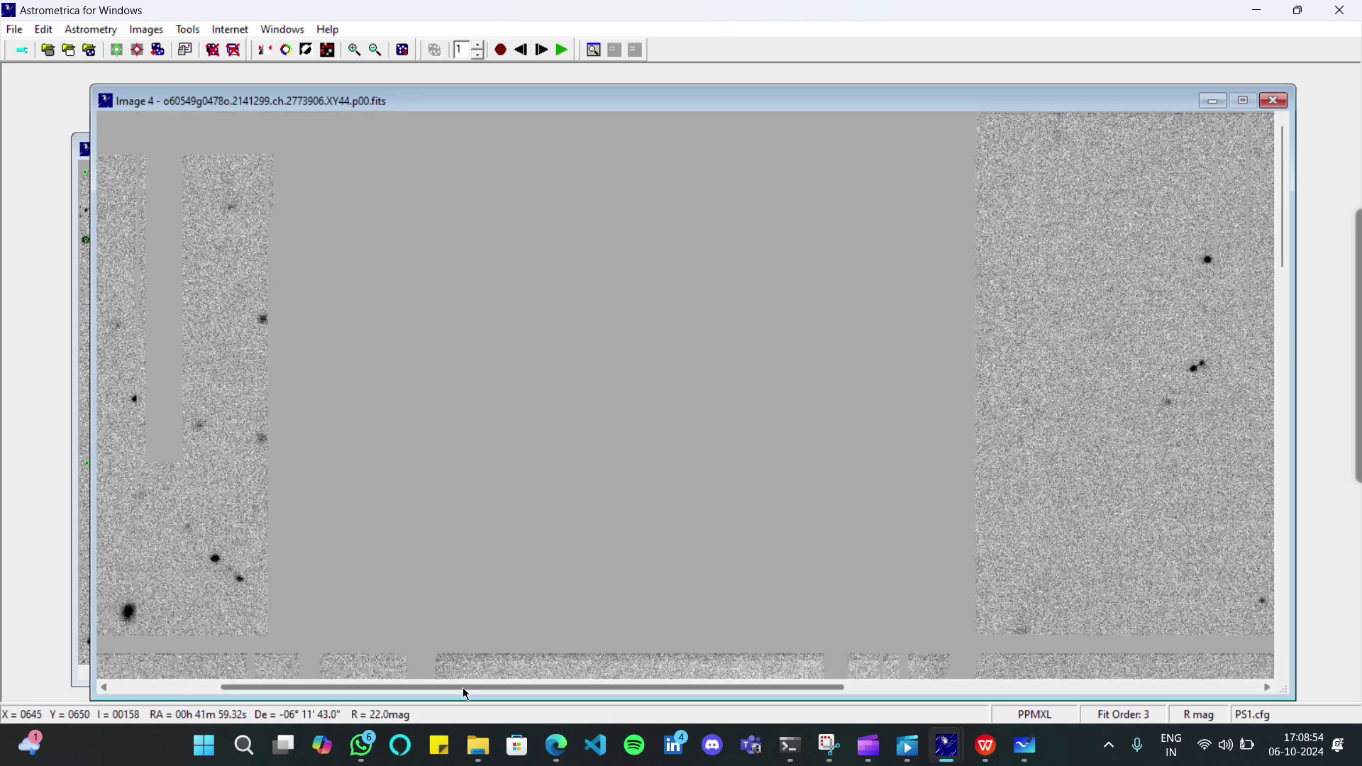
pyautogui.moveTo(462, 689); pyautogui.dragTo(309, 672)
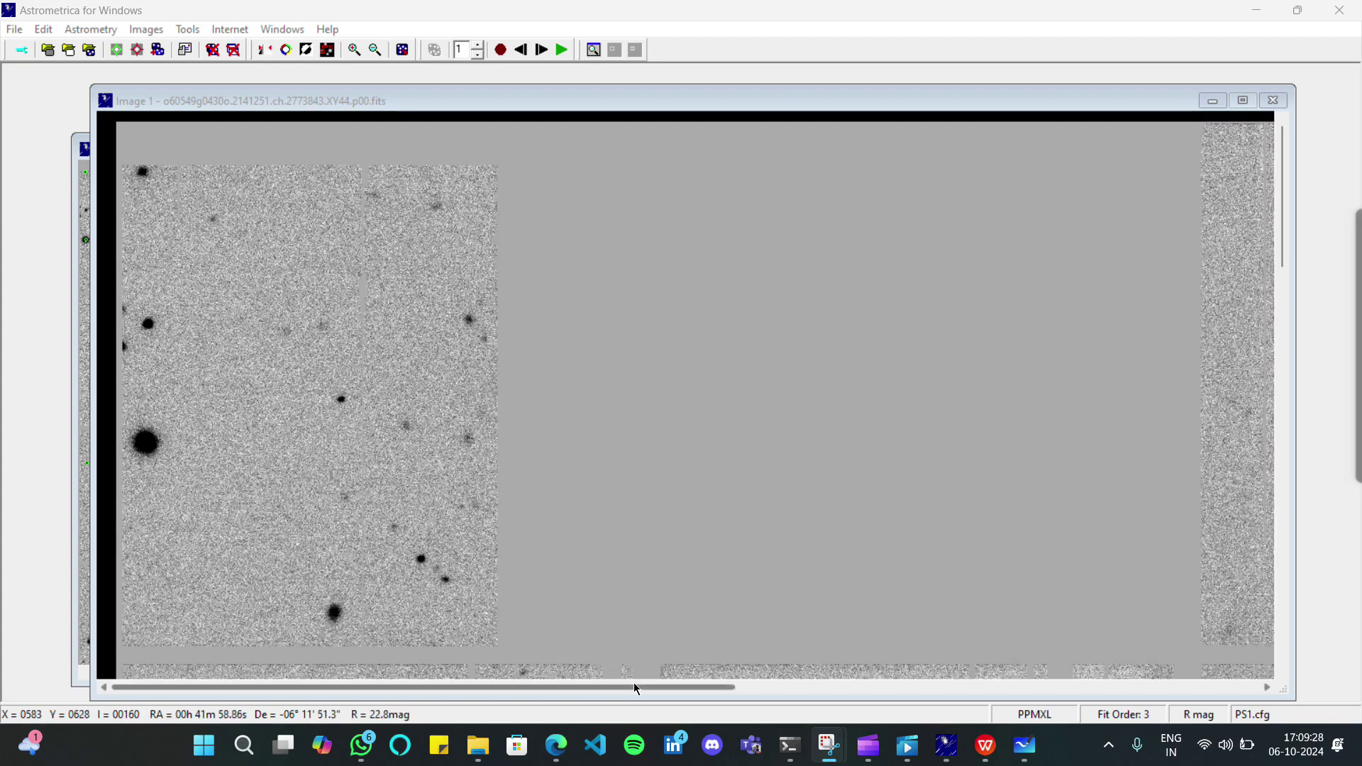
pyautogui.moveTo(637, 688); pyautogui.dragTo(1192, 678)
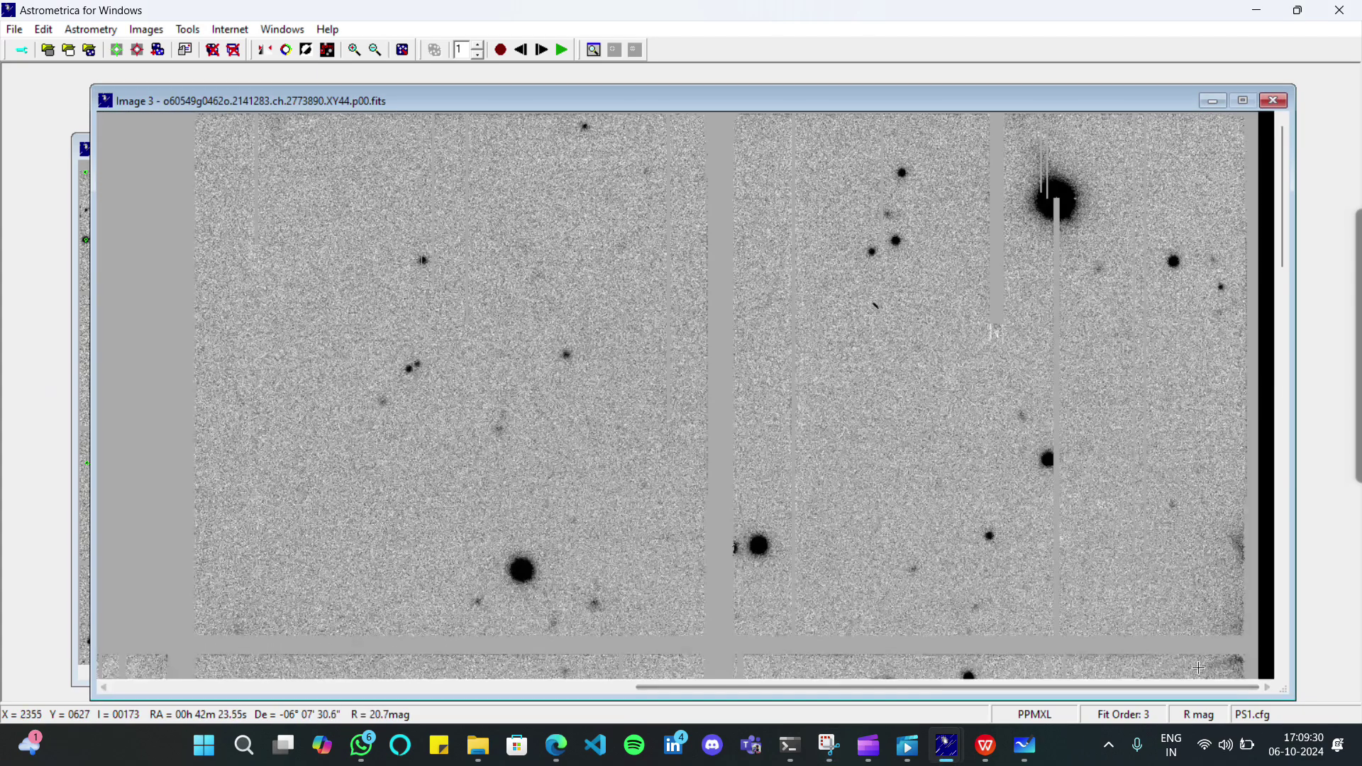
pyautogui.moveTo(1282, 241); pyautogui.dragTo(1283, 339)
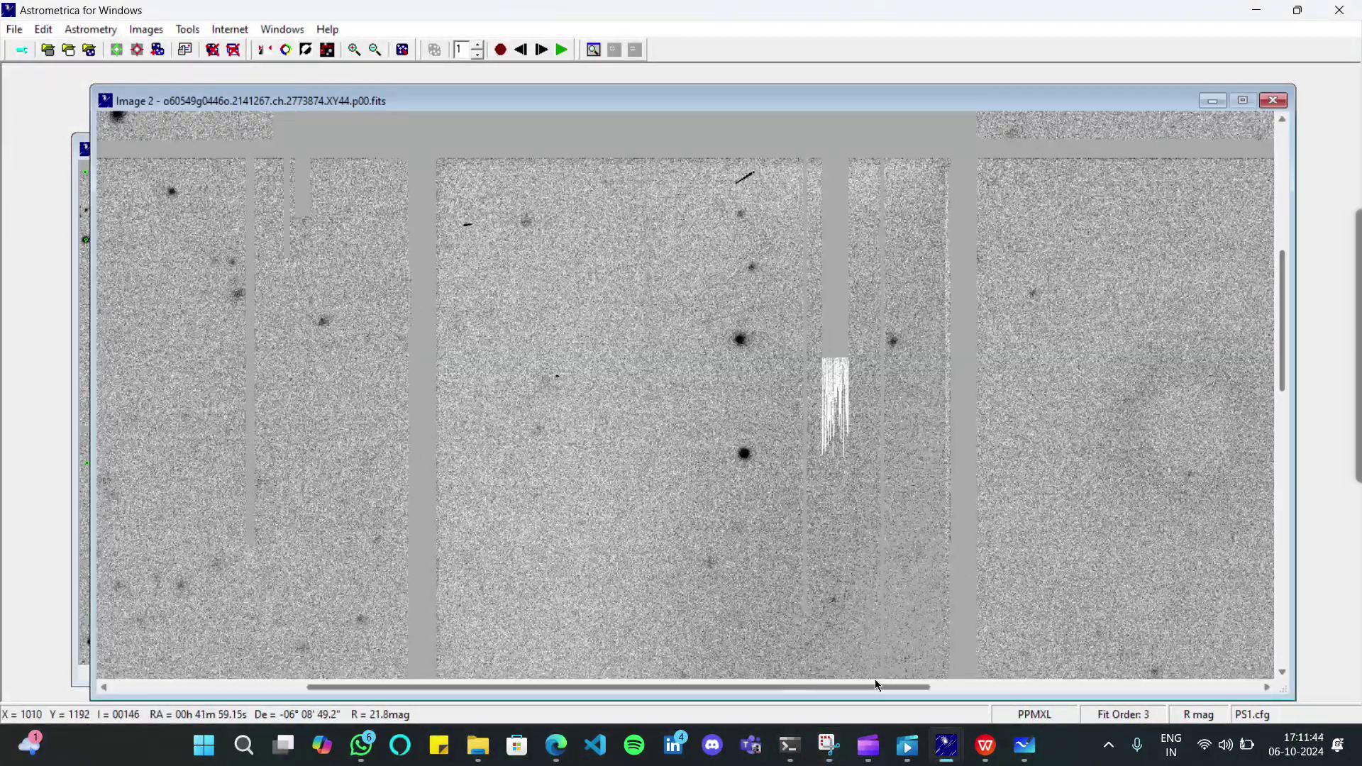
pyautogui.moveTo(875, 679); pyautogui.dragTo(830, 679)
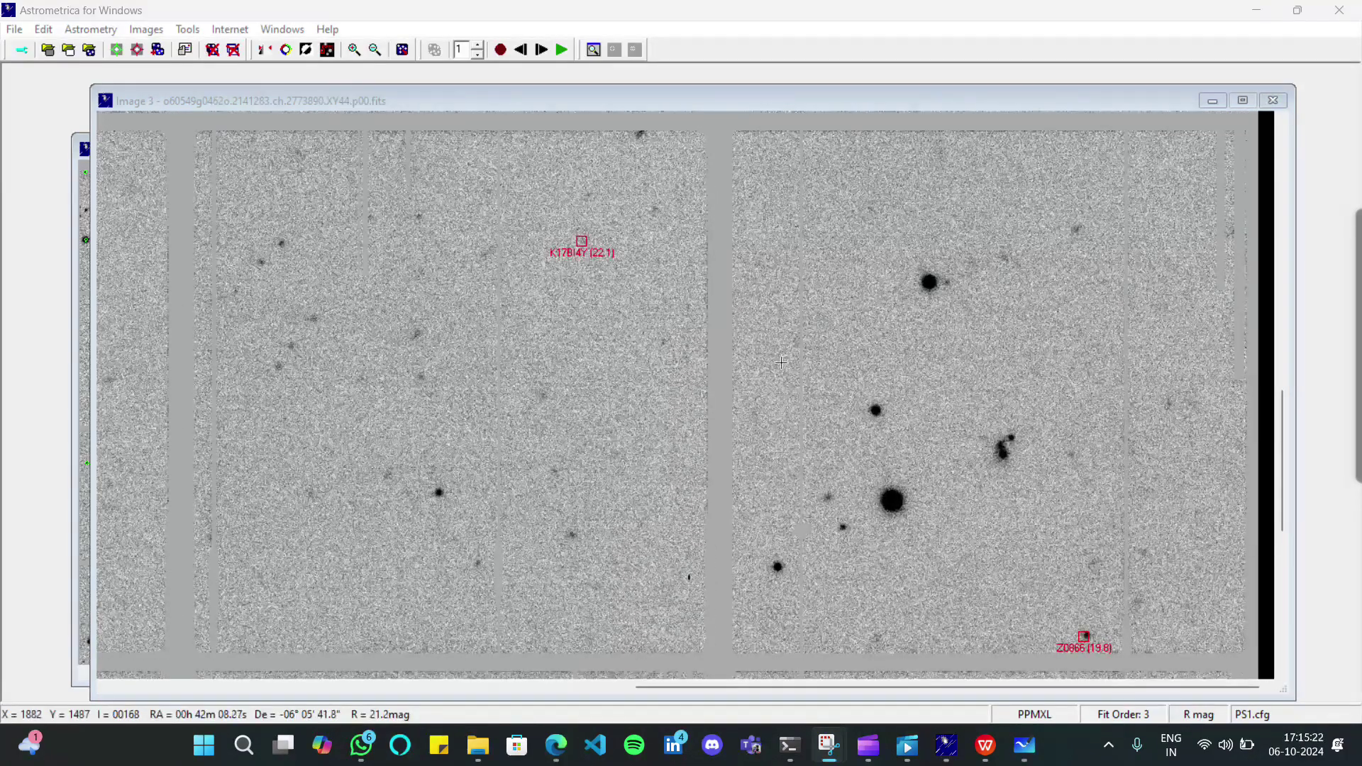
# Stop the blinking and open Object Verification for the object marked Z0866
pyautogui.click(501, 49)
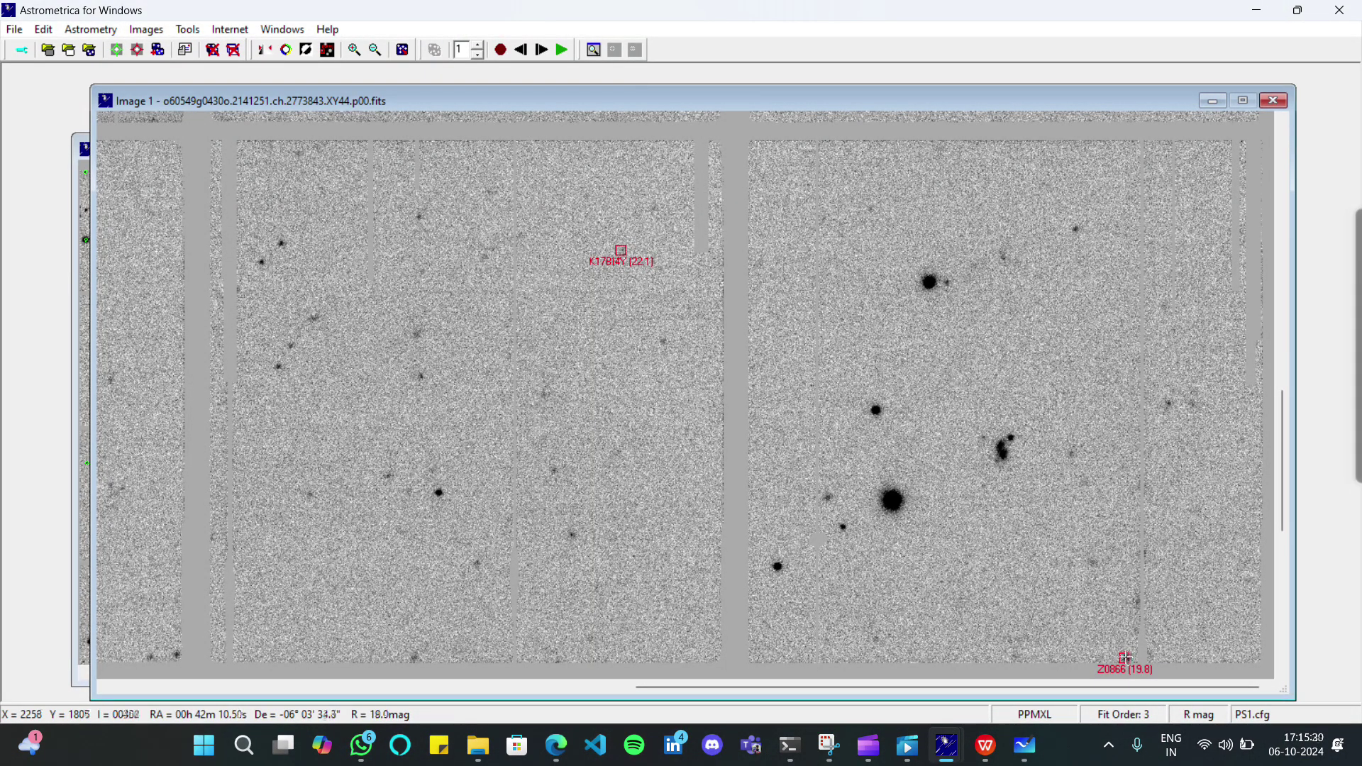
pyautogui.click(1126, 657)
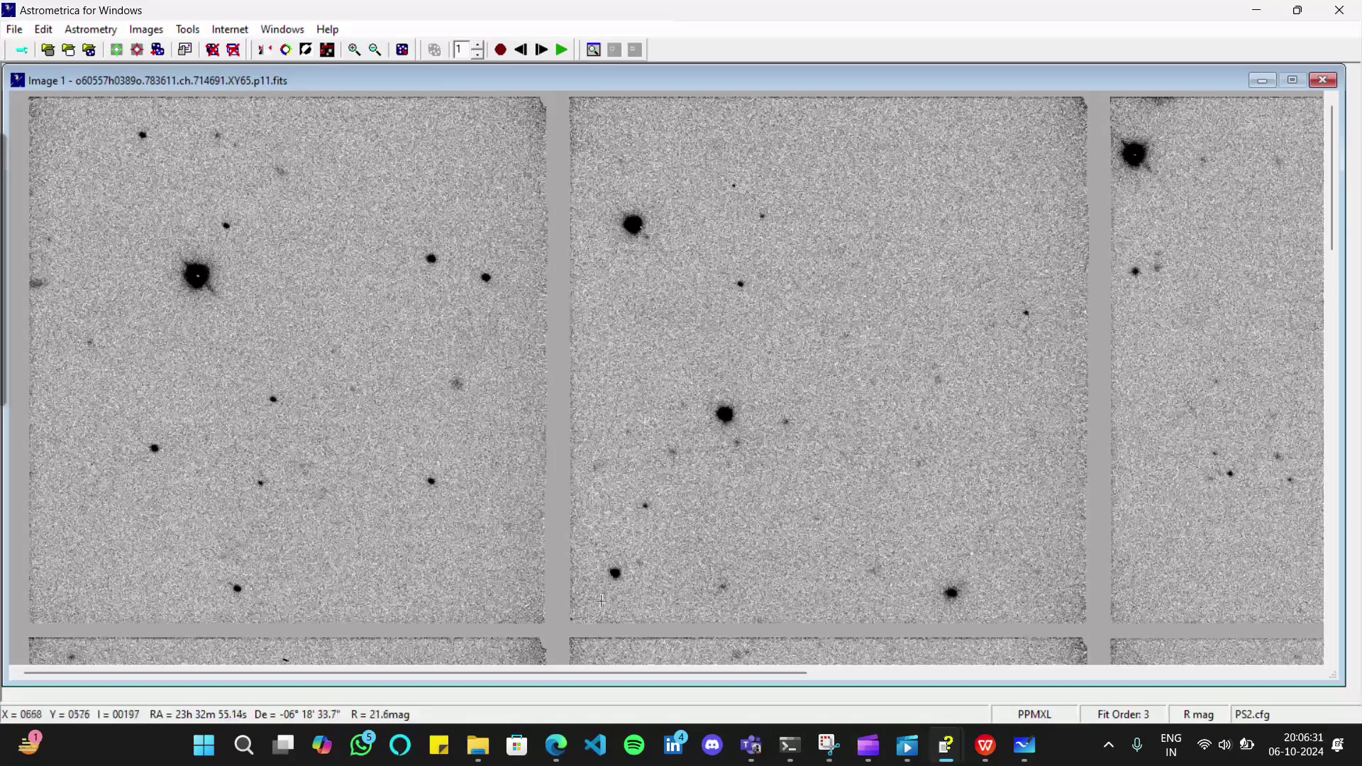
# Halt the PS2.cfg blink sequence with Stop Blinking, leaving Image 3 displayed
pyautogui.press('ctrl')
pyautogui.press('ctrl')
pyautogui.press('ctrl')
pyautogui.press('ctrl')
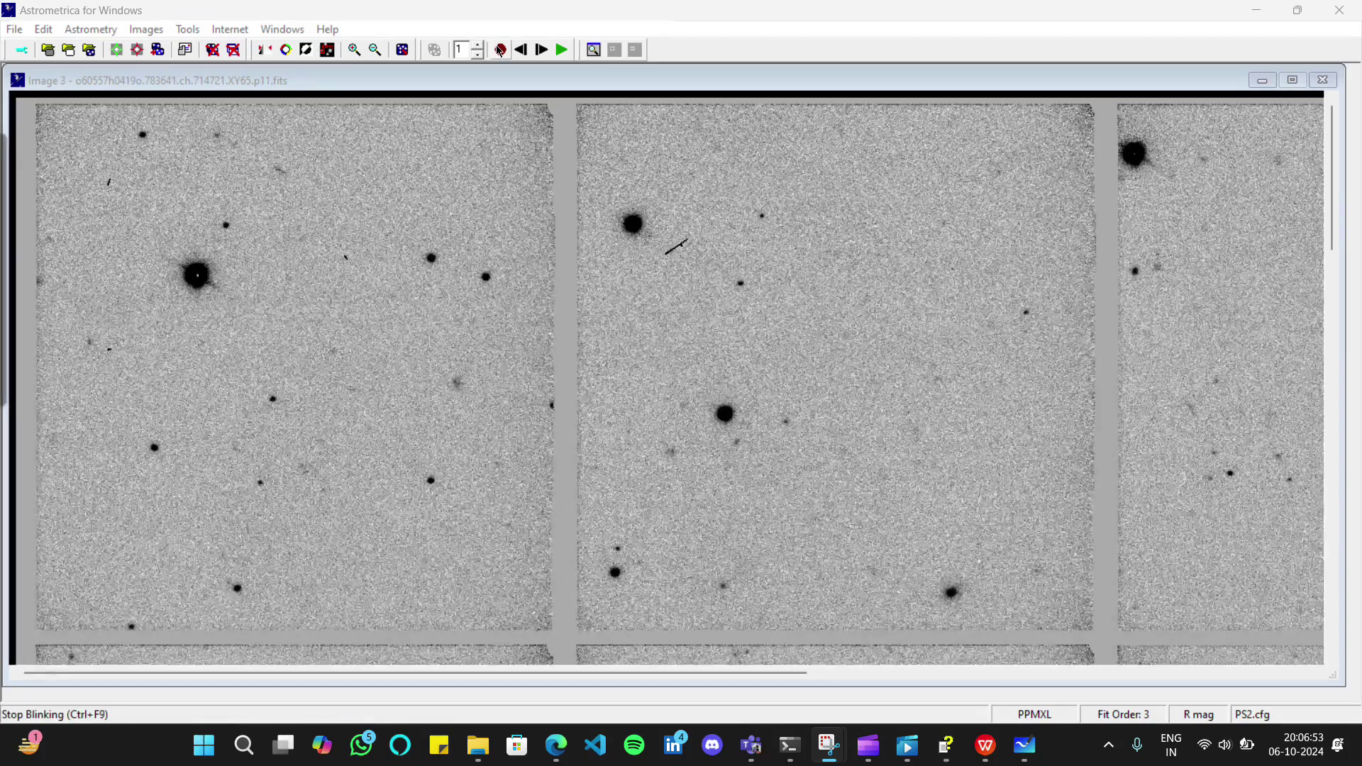
pyautogui.click(500, 50)
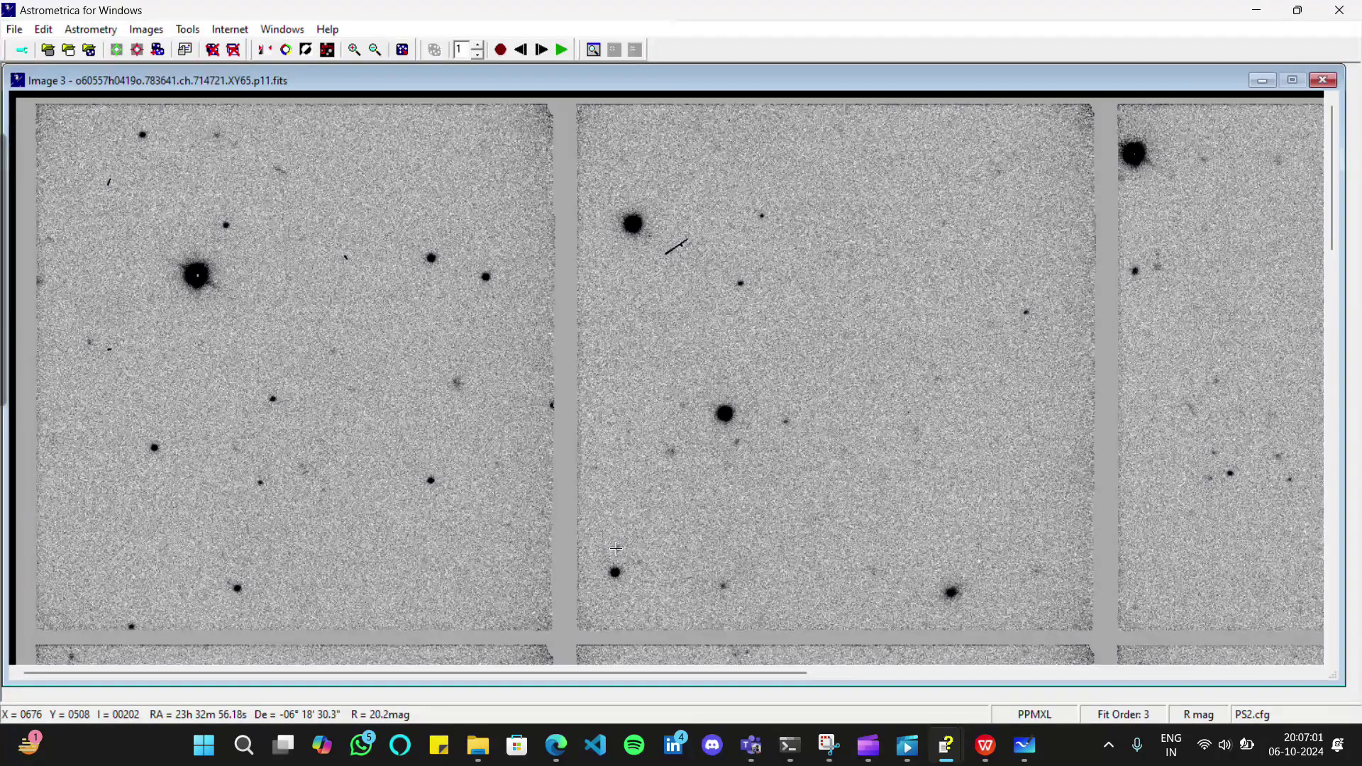
# Measure the faint Image 3 object and list known objects nearby, closest being (60512) 2000 EU8
pyautogui.click(618, 549)
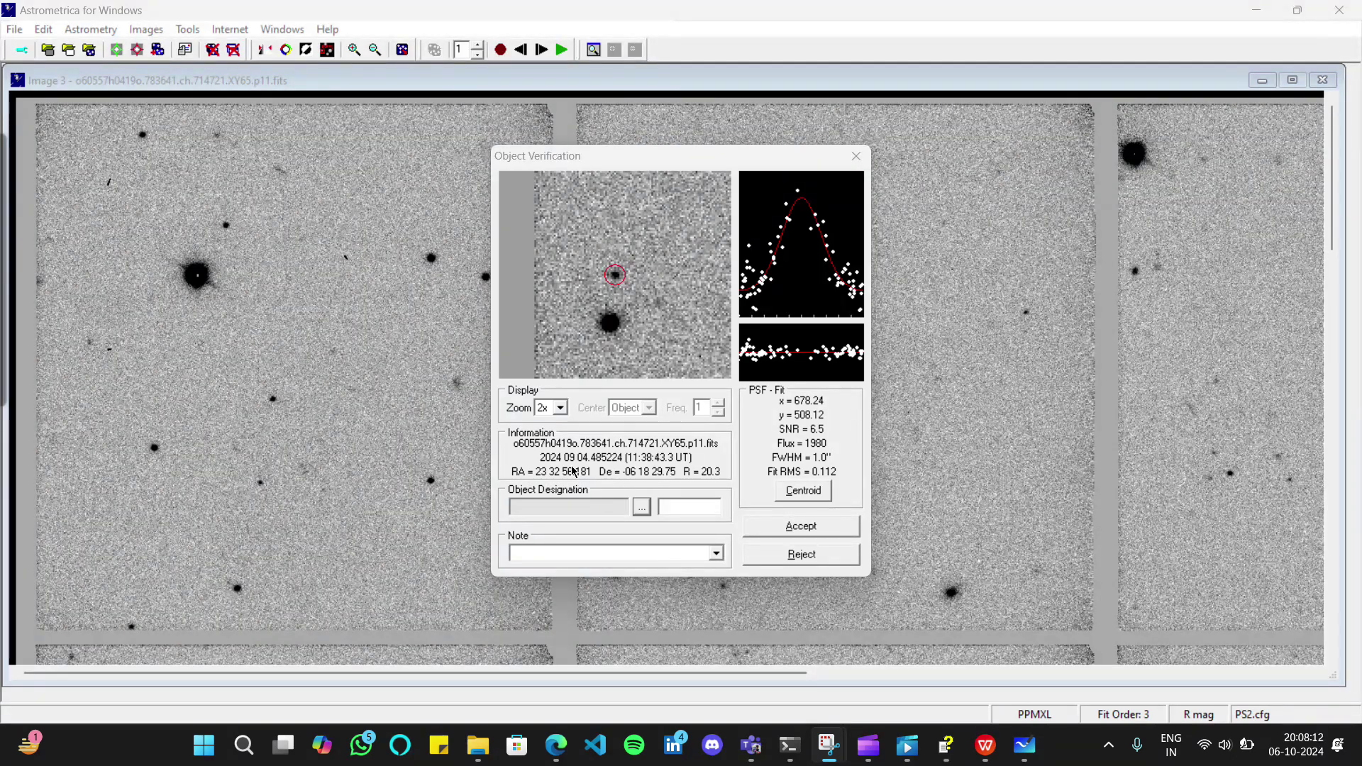
pyautogui.click(642, 506)
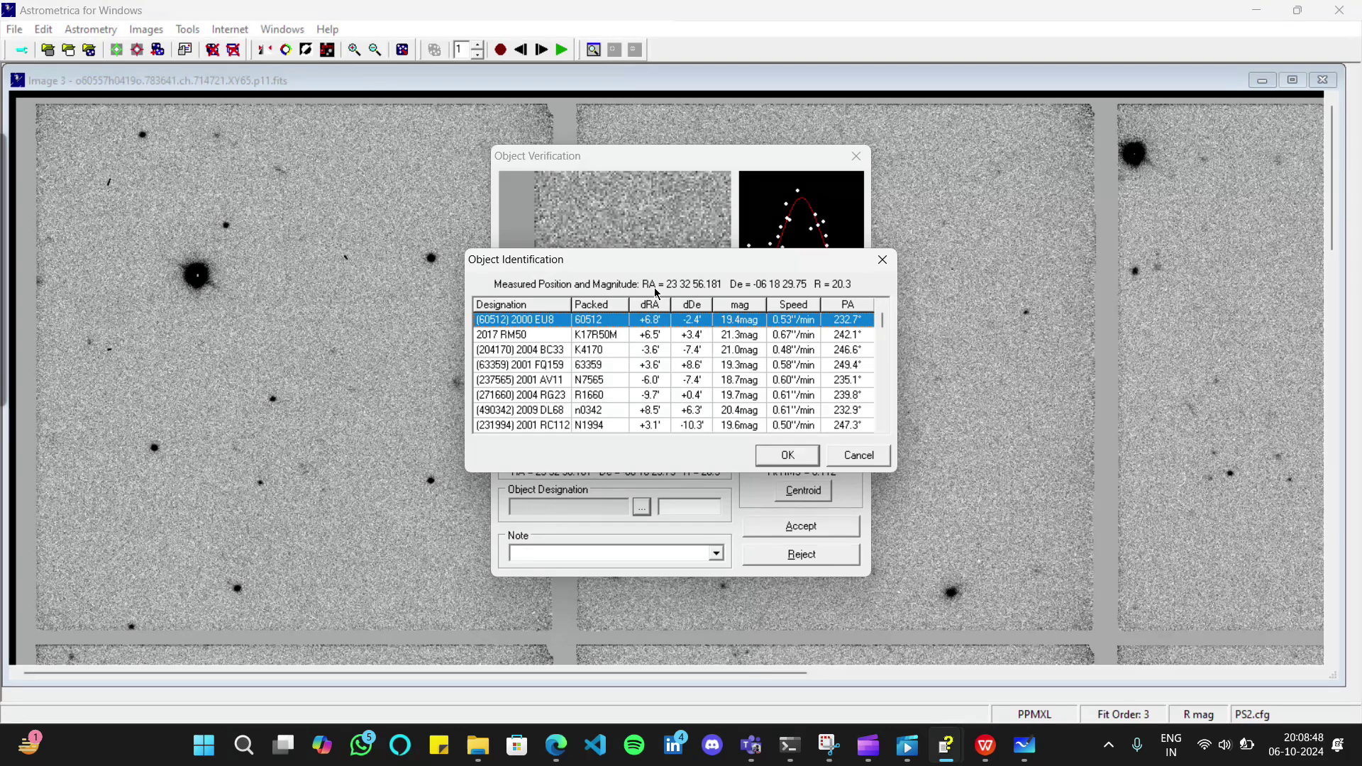
# Close the Object Identification list and place the cursor in the Object Designation field
pyautogui.click(881, 260)
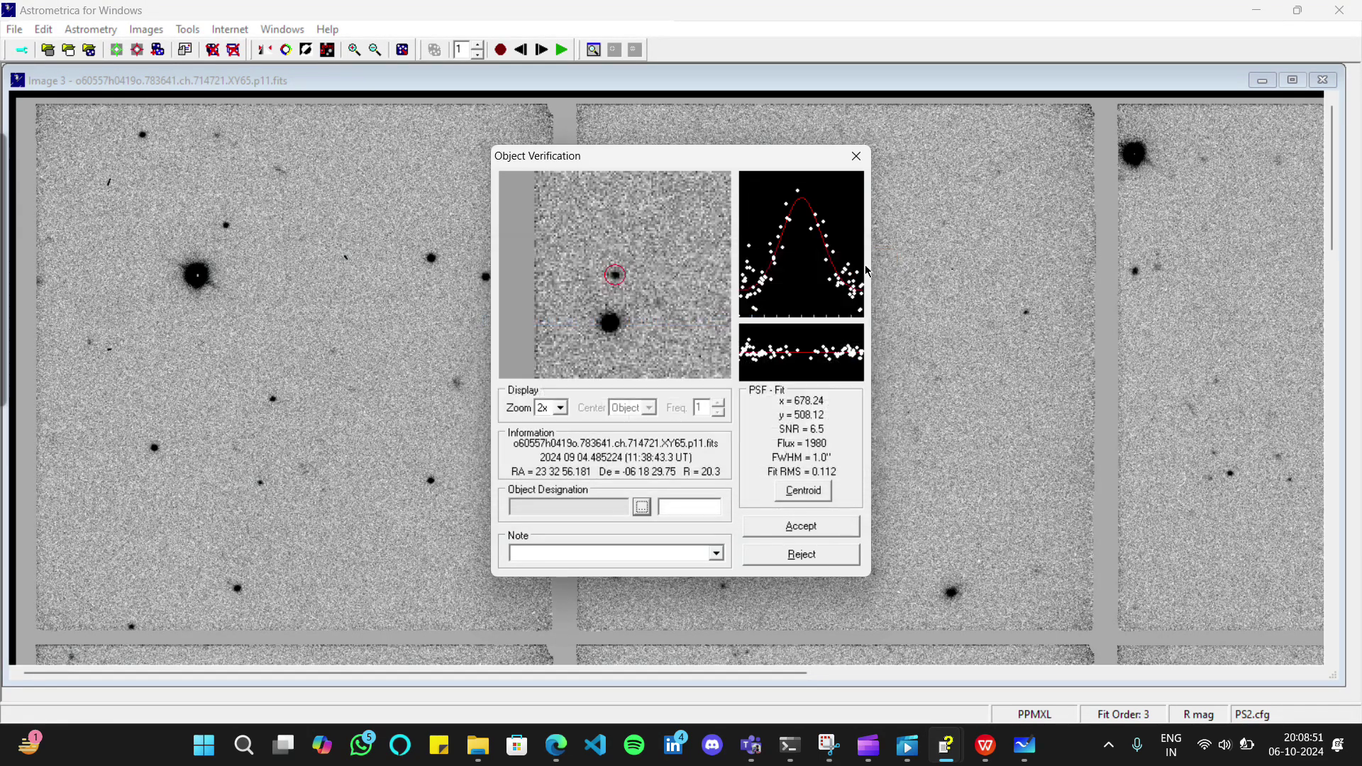
pyautogui.click(674, 502)
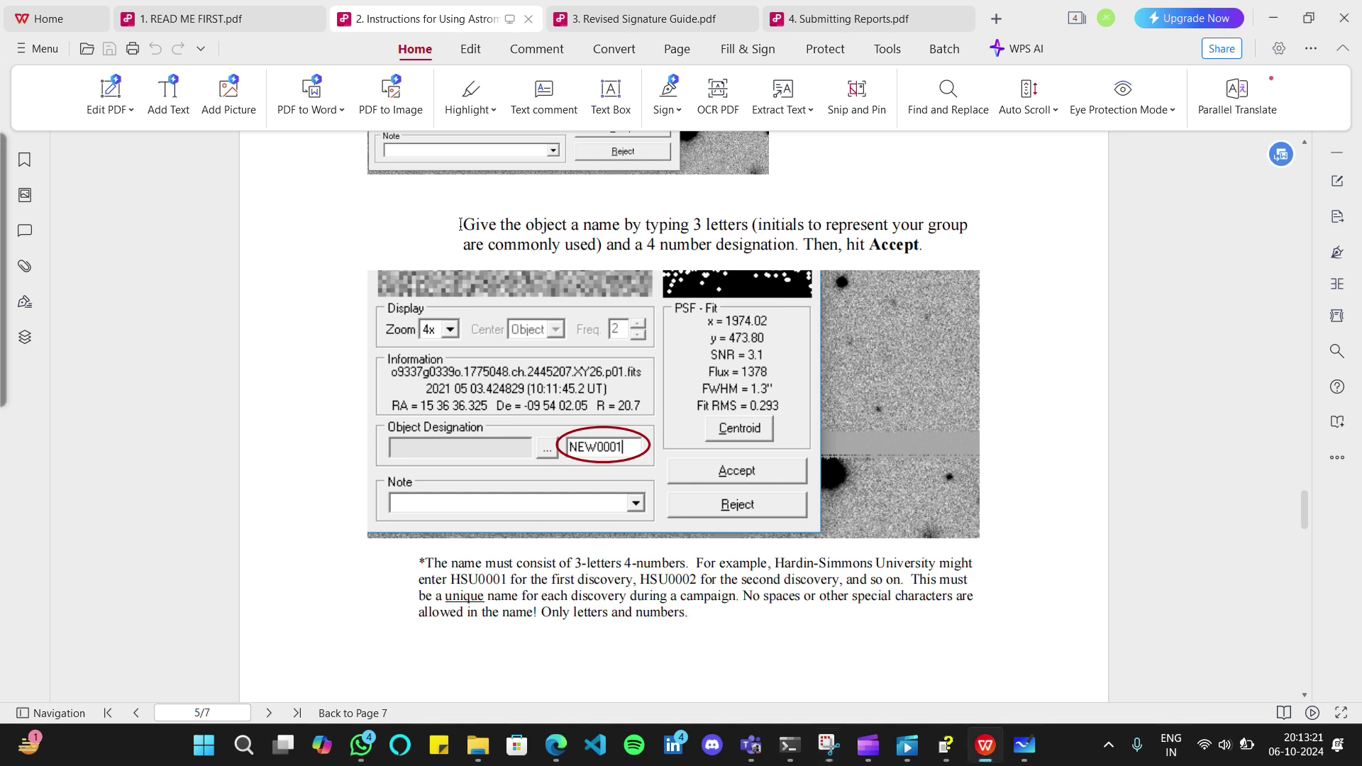
# Read the page 5 paragraph on naming discoveries with 3 letters and 4 numbers, then return to Astrometrica
pyautogui.moveTo(460, 225); pyautogui.dragTo(920, 247)
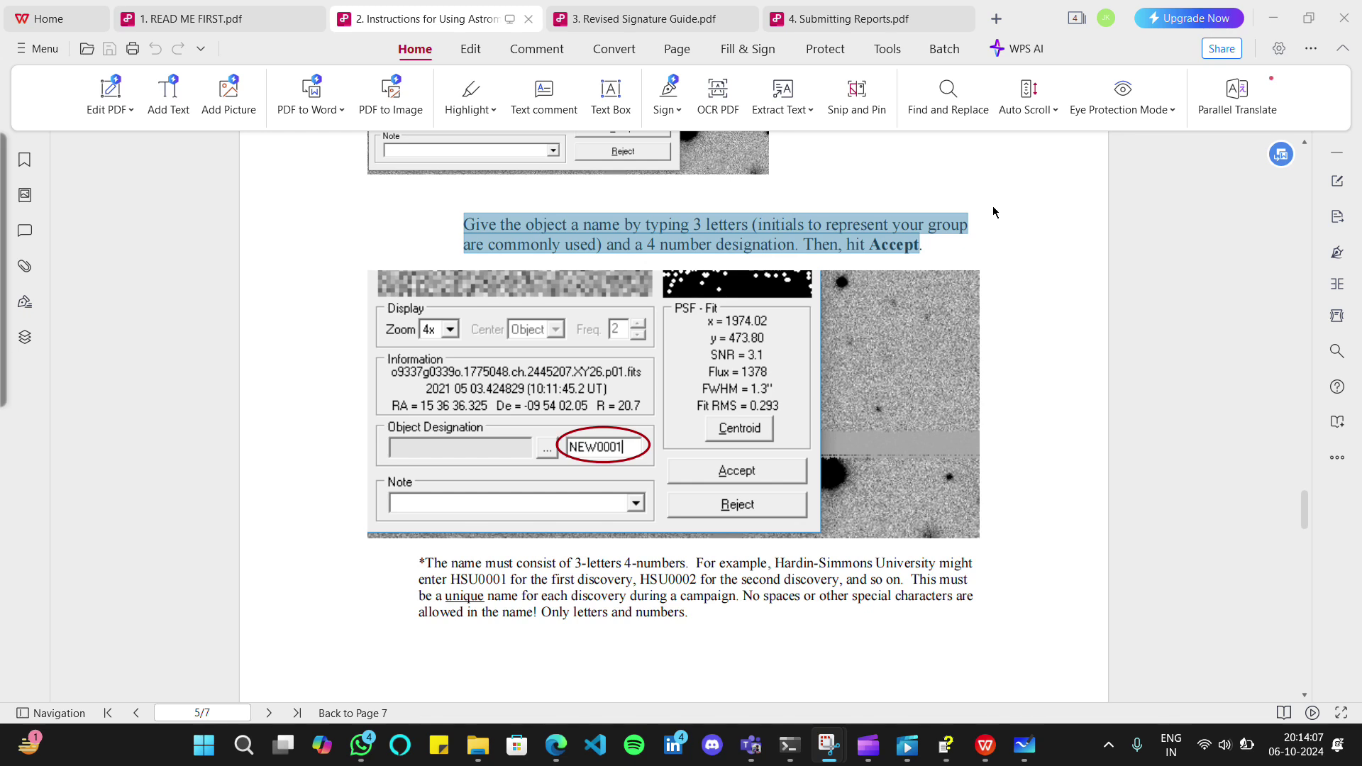
pyautogui.click(993, 212)
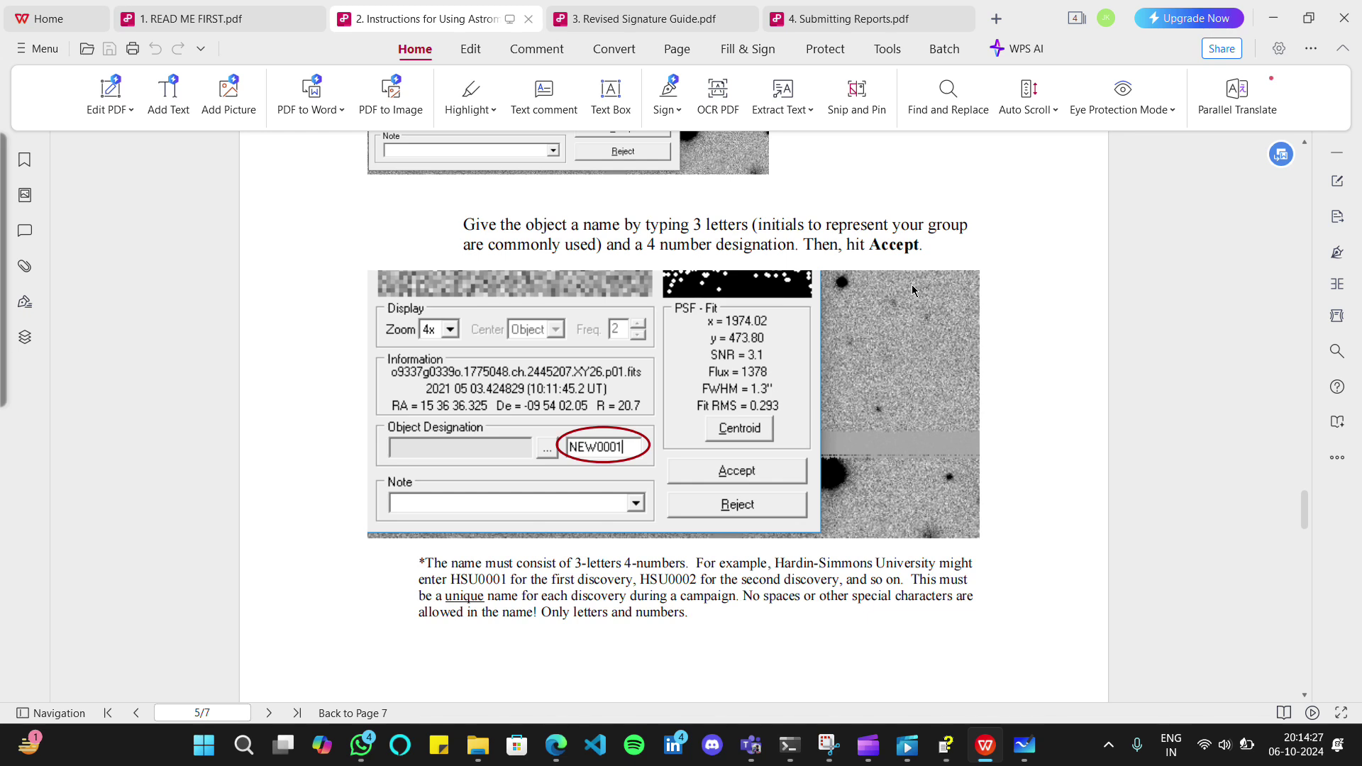
pyautogui.moveTo(457, 224); pyautogui.dragTo(925, 248)
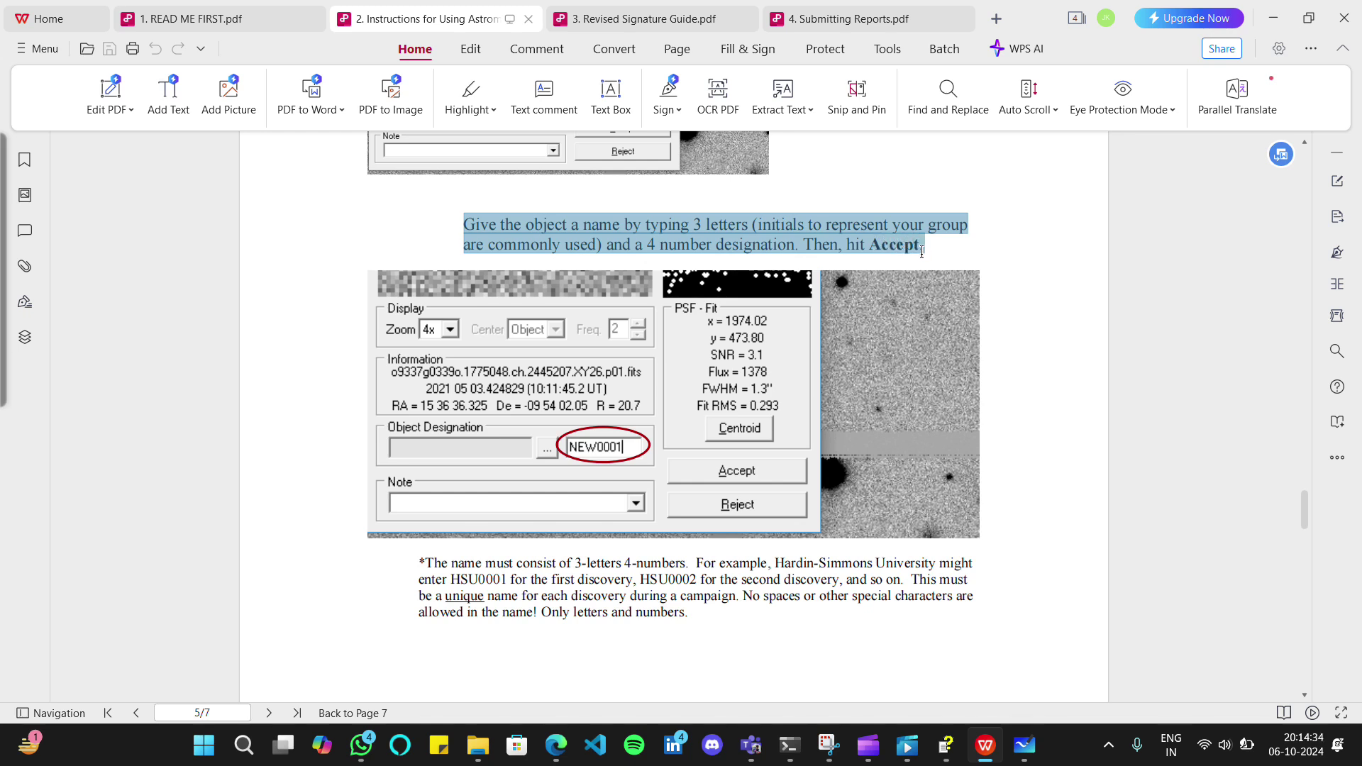
pyautogui.click(1011, 184)
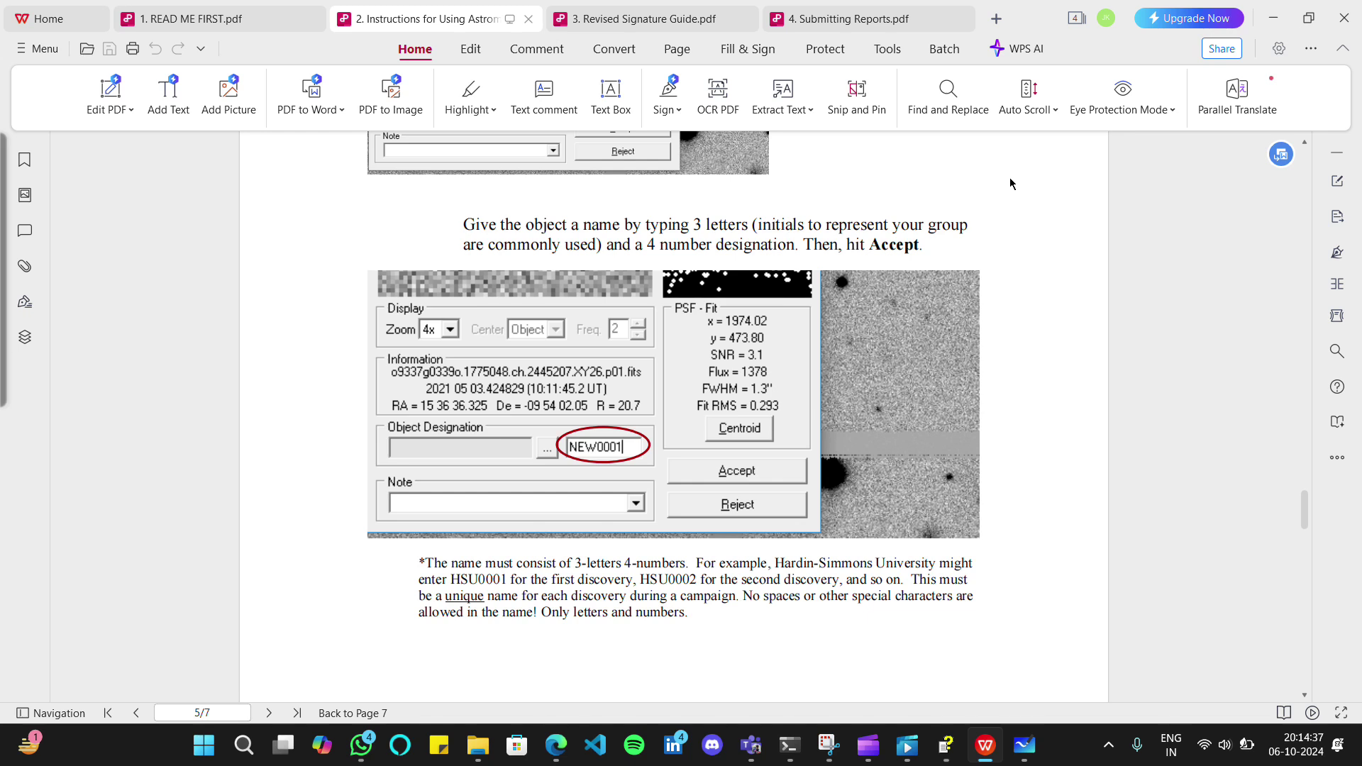
pyautogui.scroll(-3, 1011, 183)
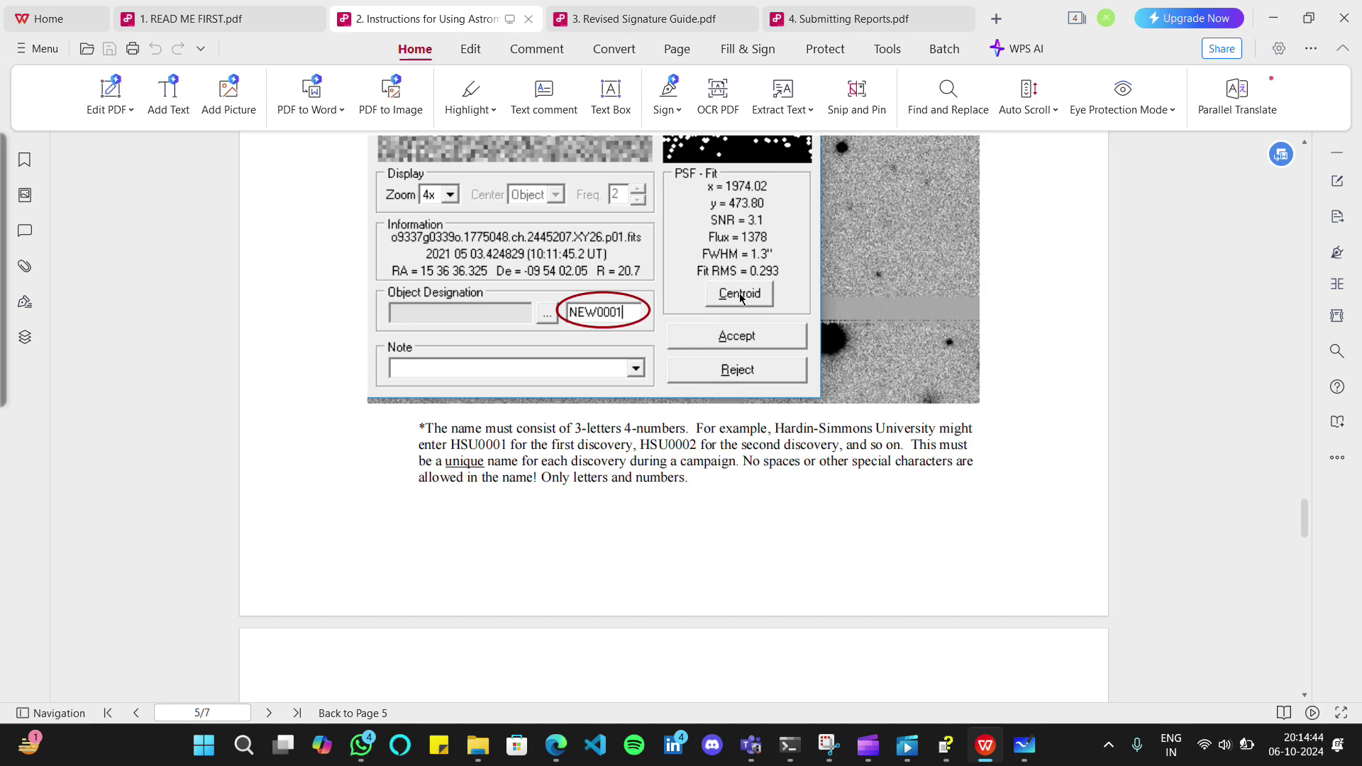
pyautogui.scroll(5, 741, 298)
pyautogui.scroll(-3, 743, 300)
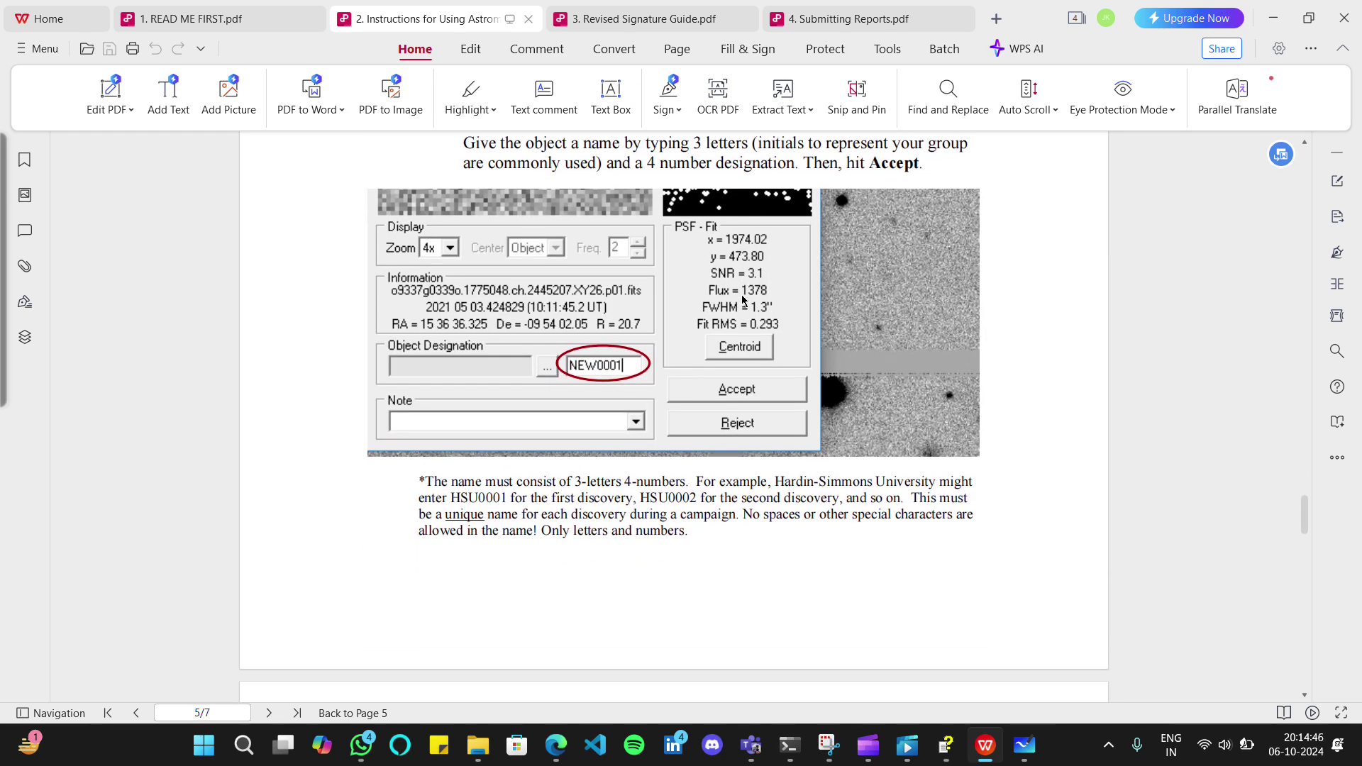
pyautogui.scroll(1, 743, 300)
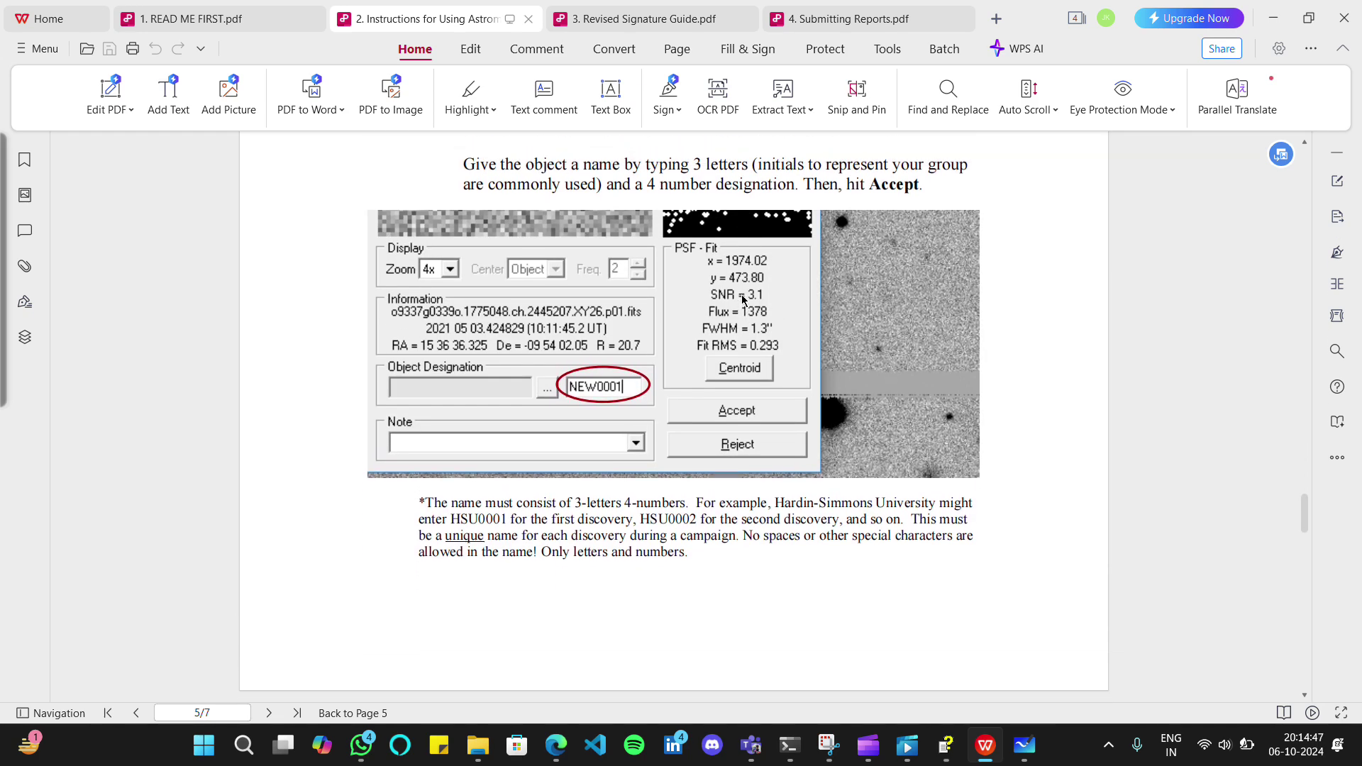
pyautogui.click(583, 41)
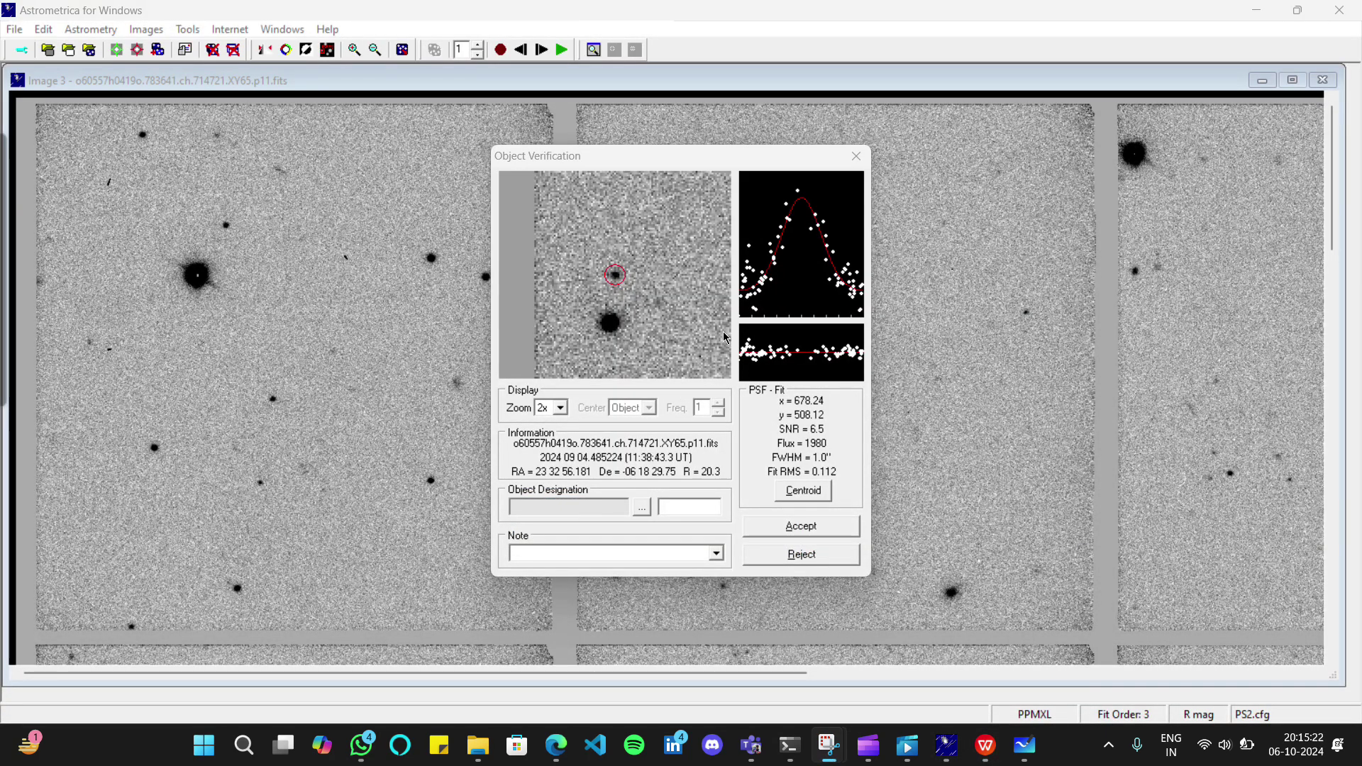
# Enter the designation JASH424 for the Image 3 candidate, fixing the typo, and accept it
pyautogui.click(678, 504)
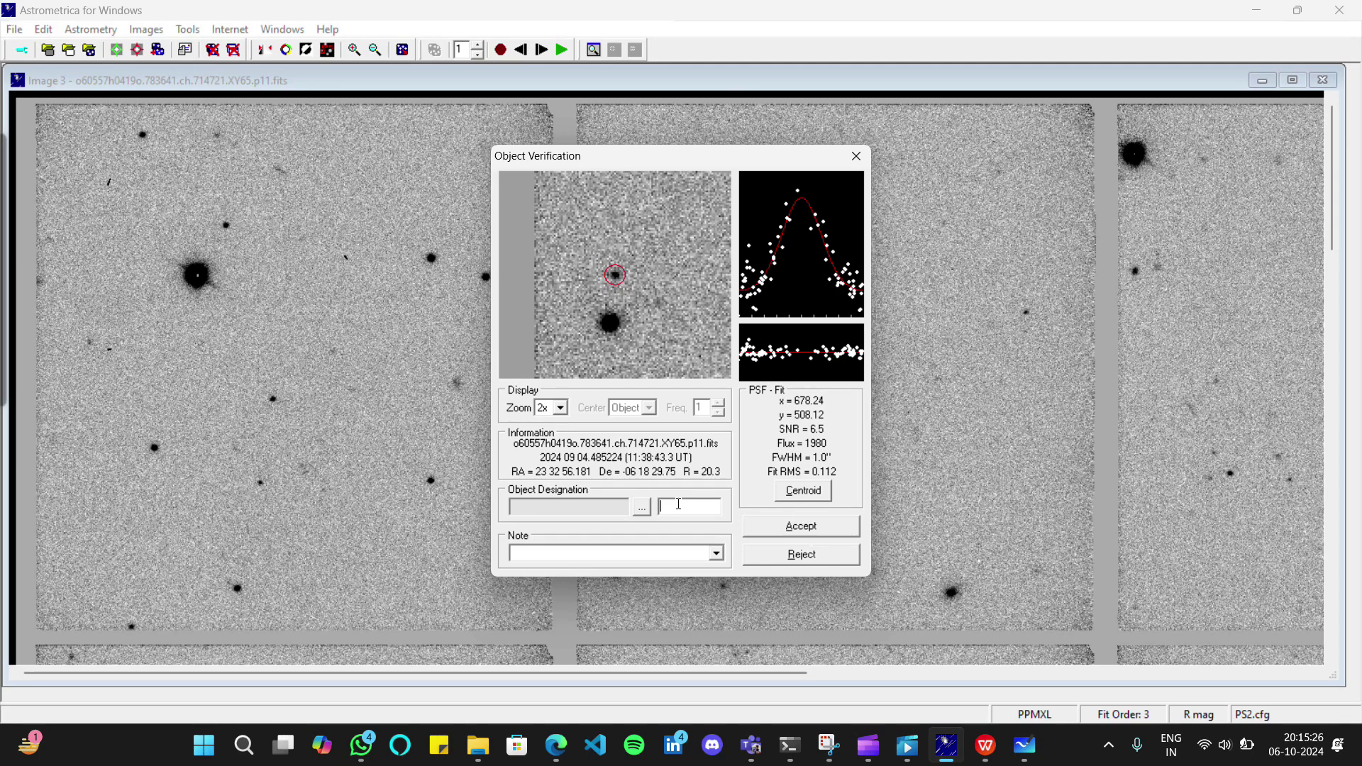
pyautogui.write('JASH2')
pyautogui.press('BackSpace')
pyautogui.write('424')
pyautogui.click(809, 528)
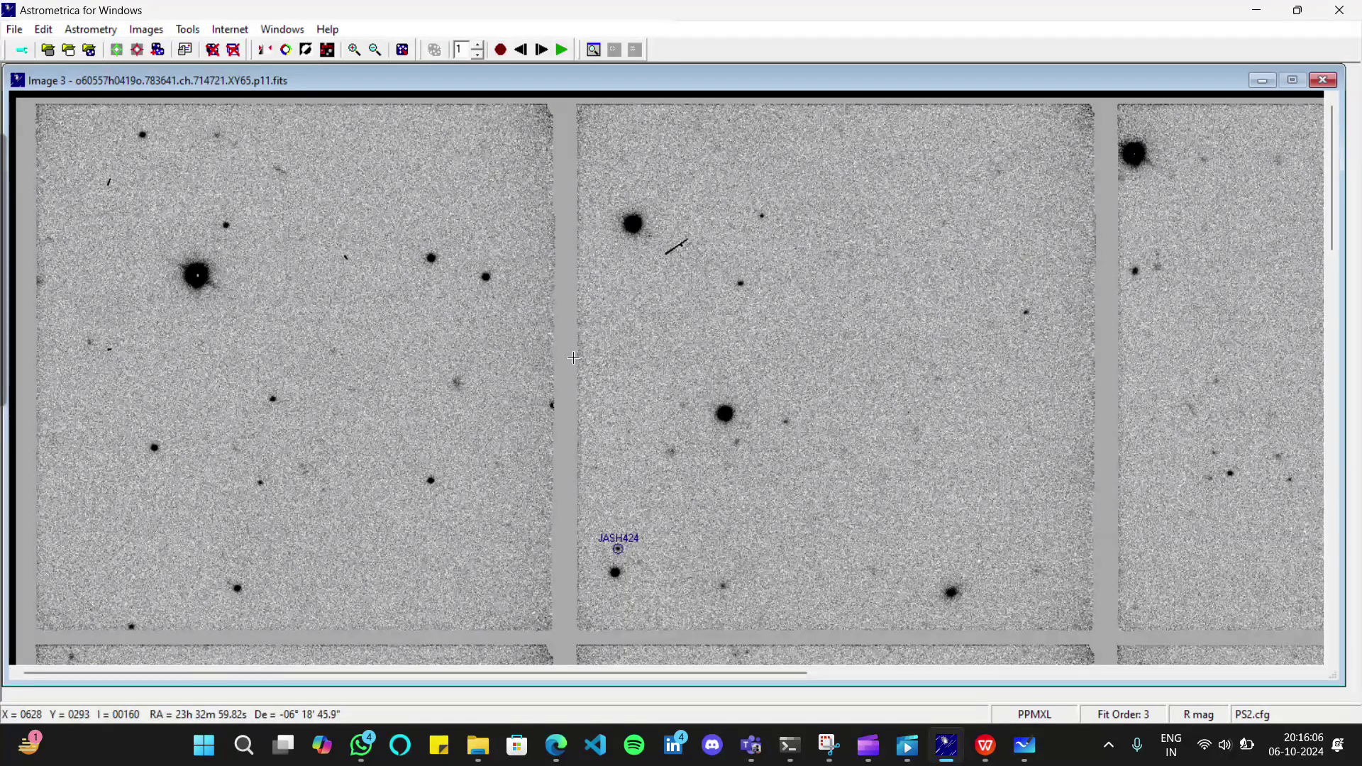
# Step to Image 4, label its moving object JASH424, then advance to Image 1
pyautogui.click(550, 51)
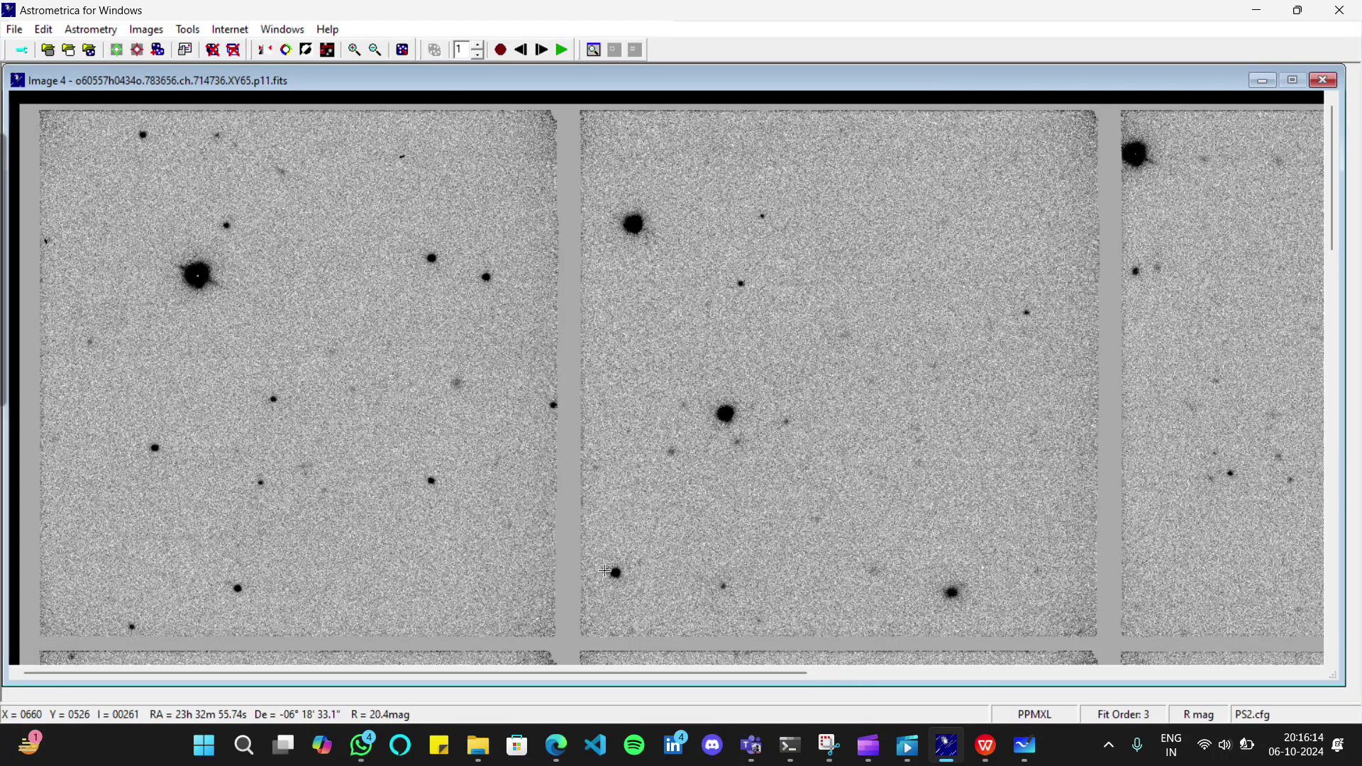
pyautogui.click(605, 572)
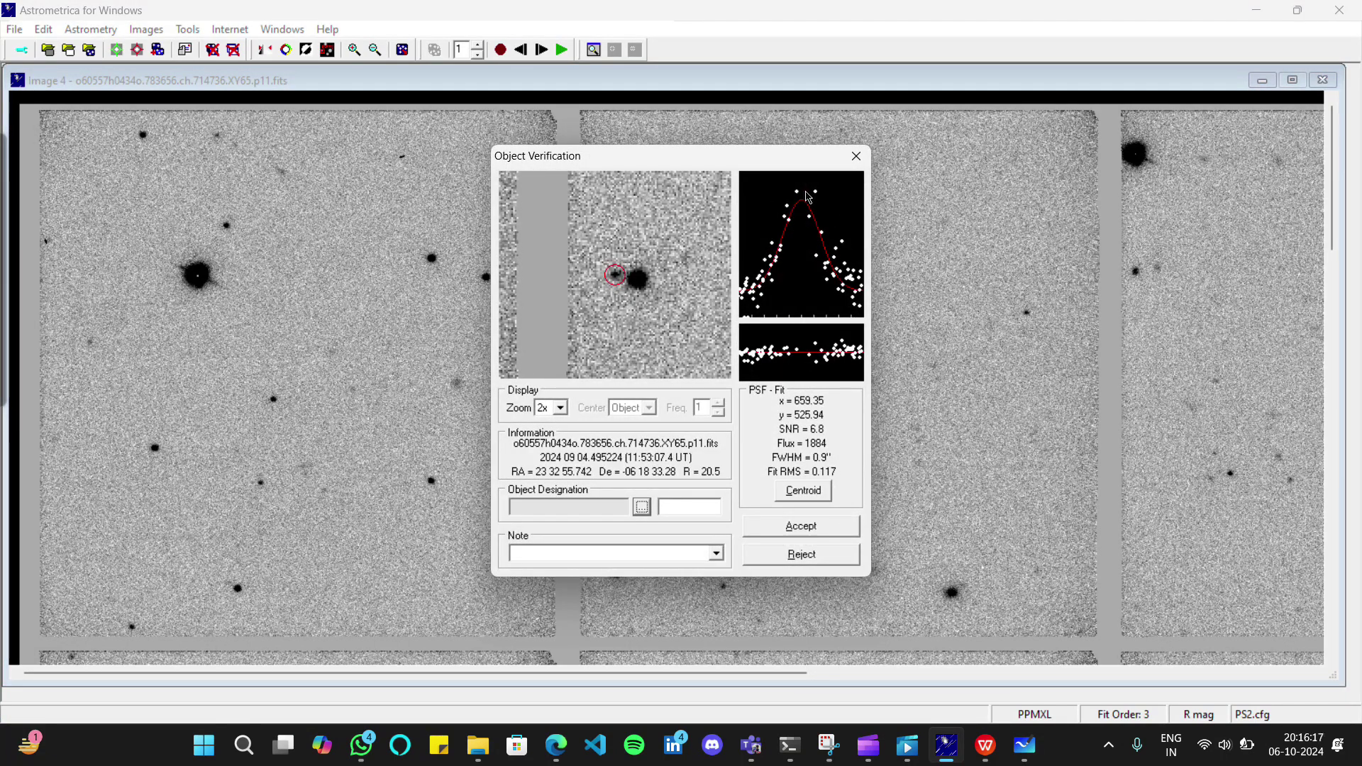
pyautogui.click(686, 511)
pyautogui.write('JASH424')
pyautogui.click(780, 530)
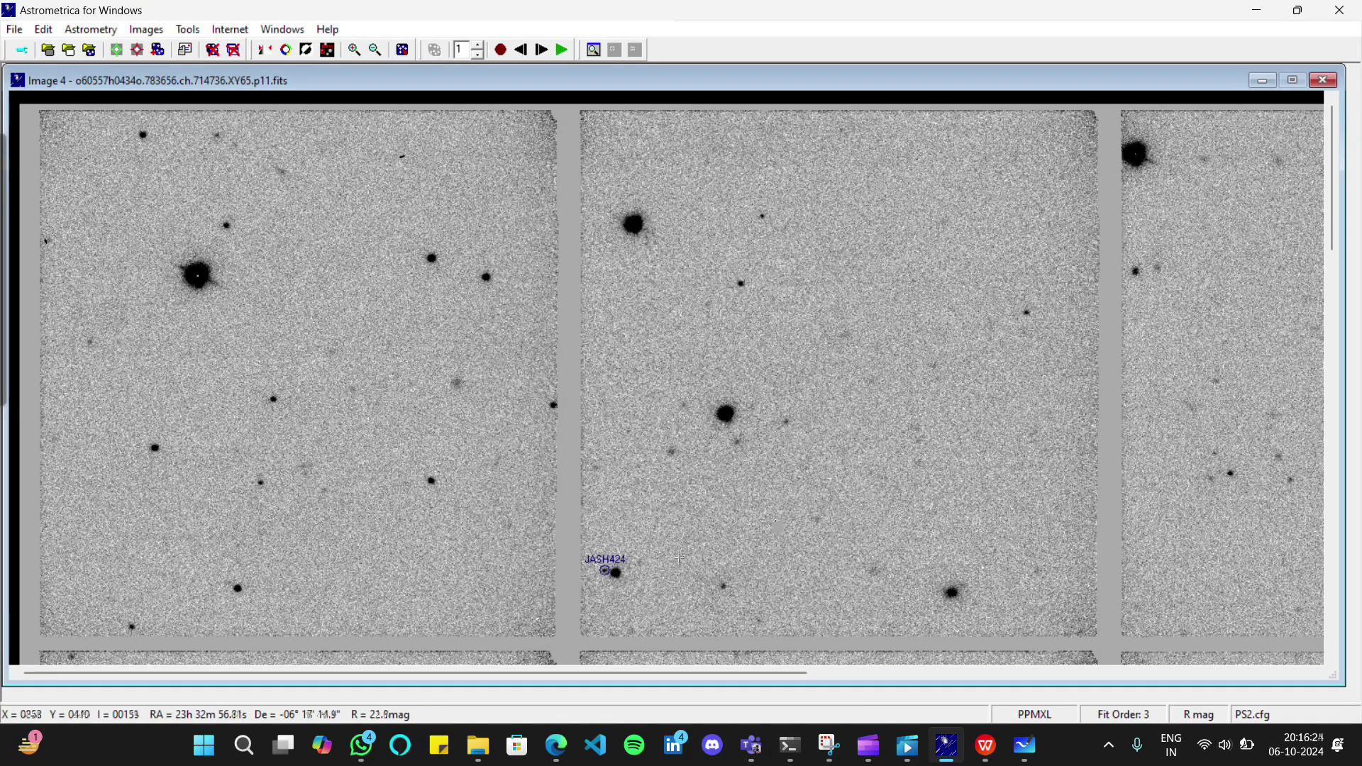
pyautogui.click(541, 49)
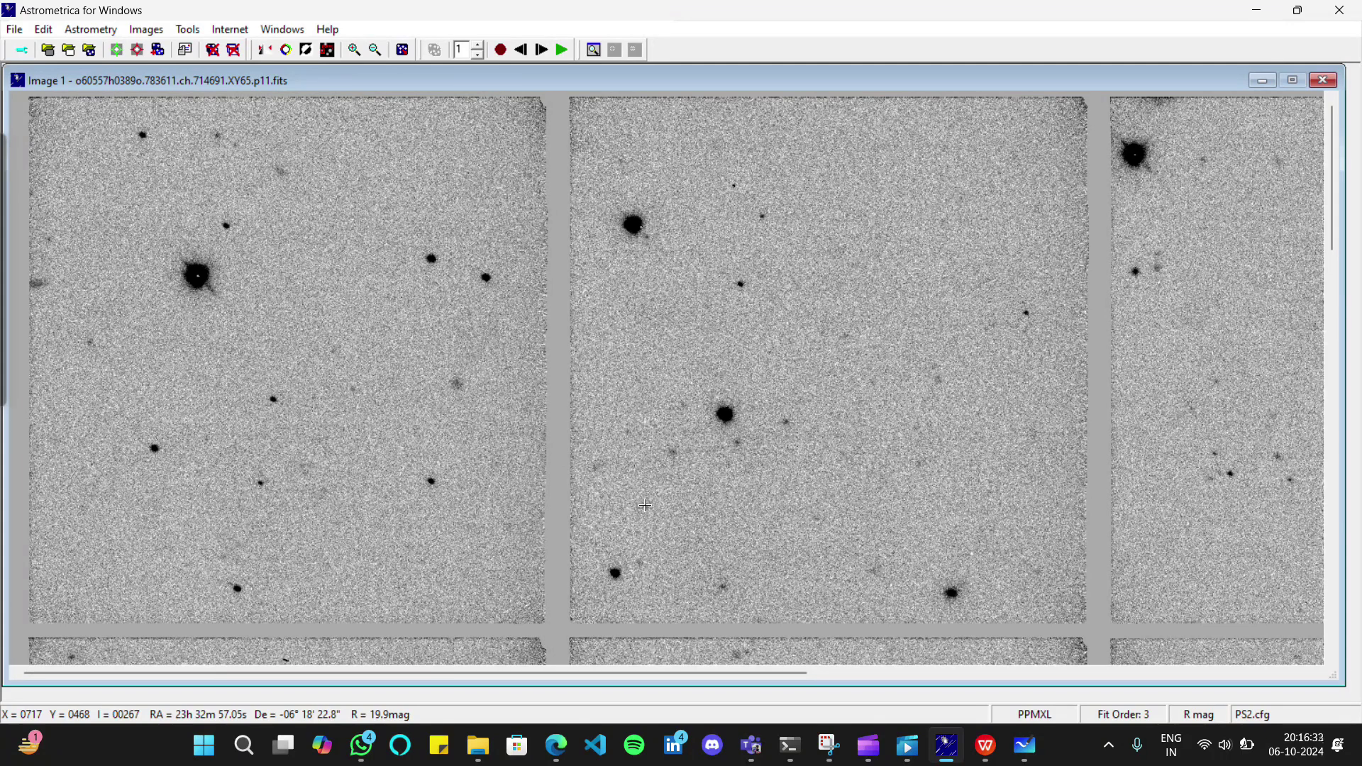
# Measure the moving object in Image 1 and accept it as JASH424
pyautogui.click(645, 504)
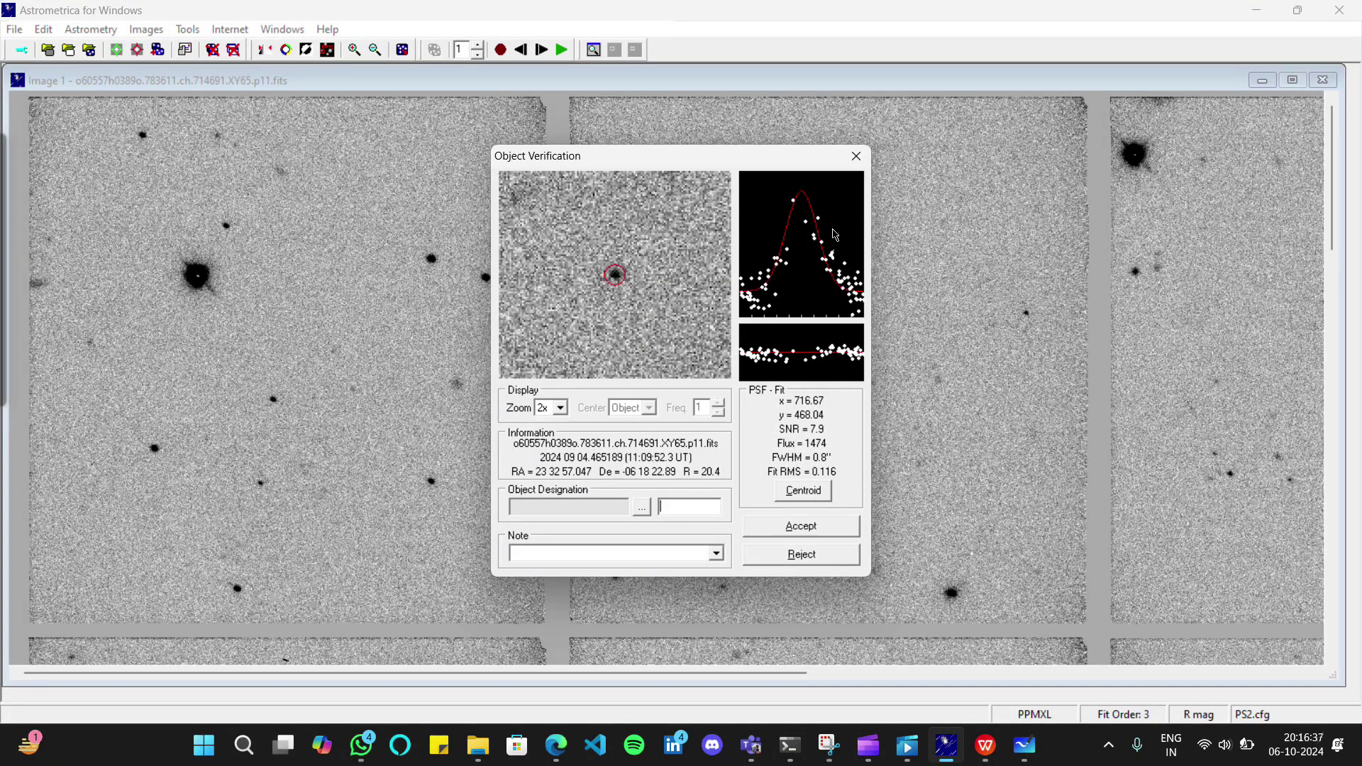
pyautogui.click(688, 505)
pyautogui.write('JASH424')
pyautogui.click(799, 527)
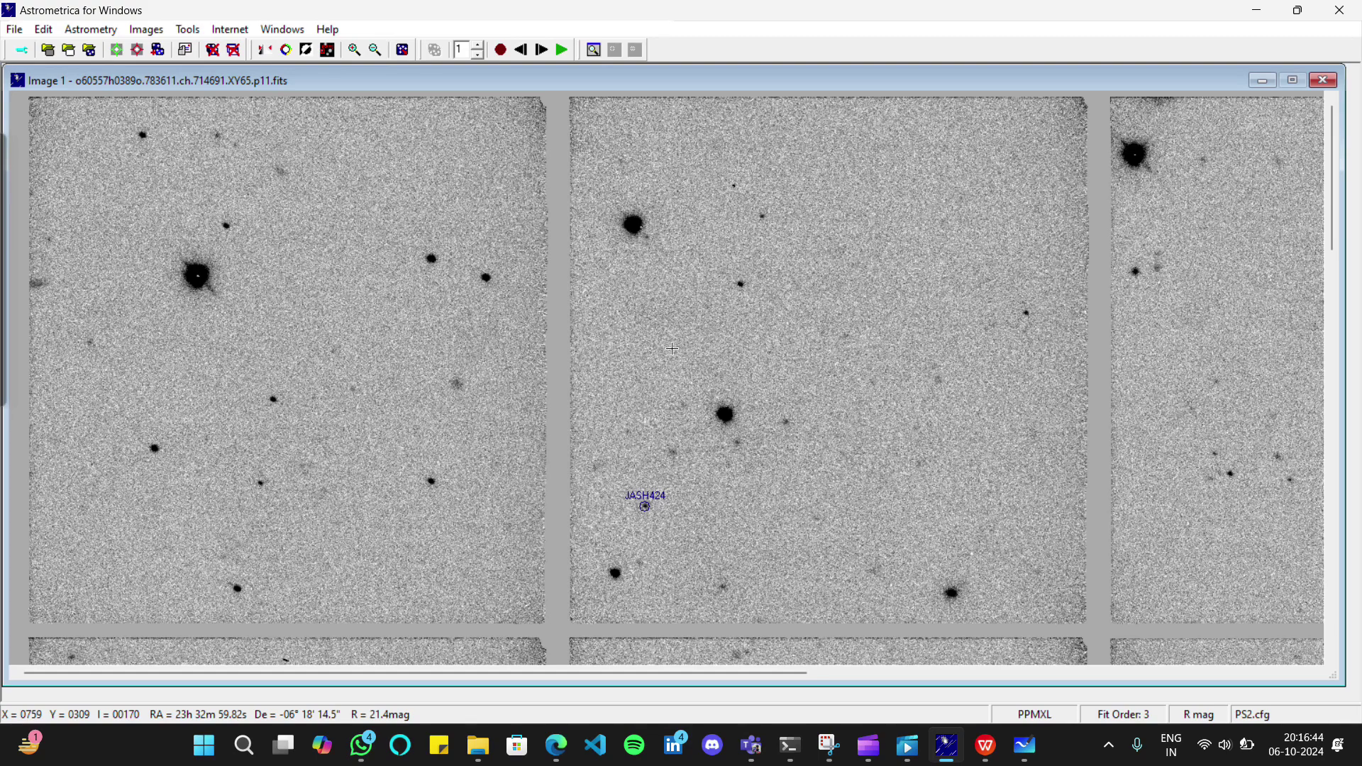
# Advance to Image 2, measure its faint moving object and accept it as JASH424
pyautogui.click(541, 49)
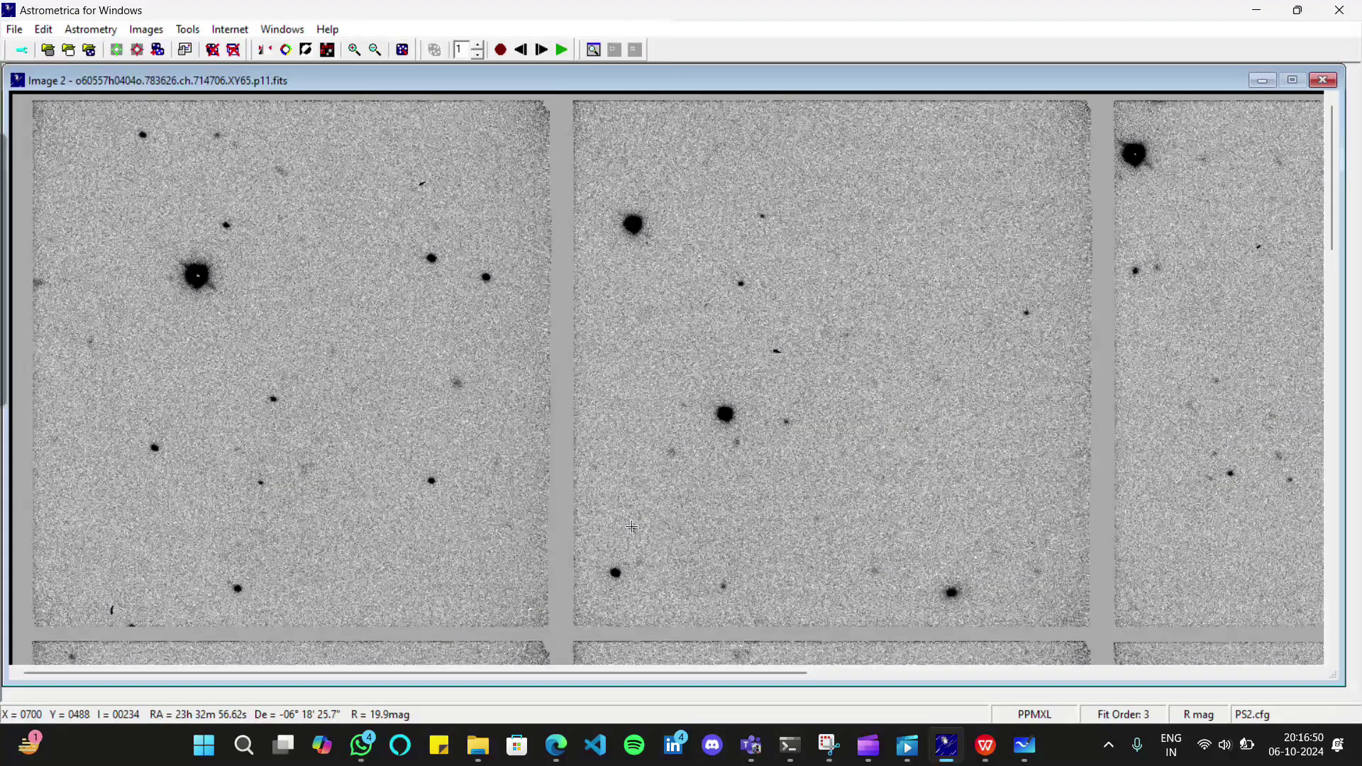
pyautogui.click(630, 526)
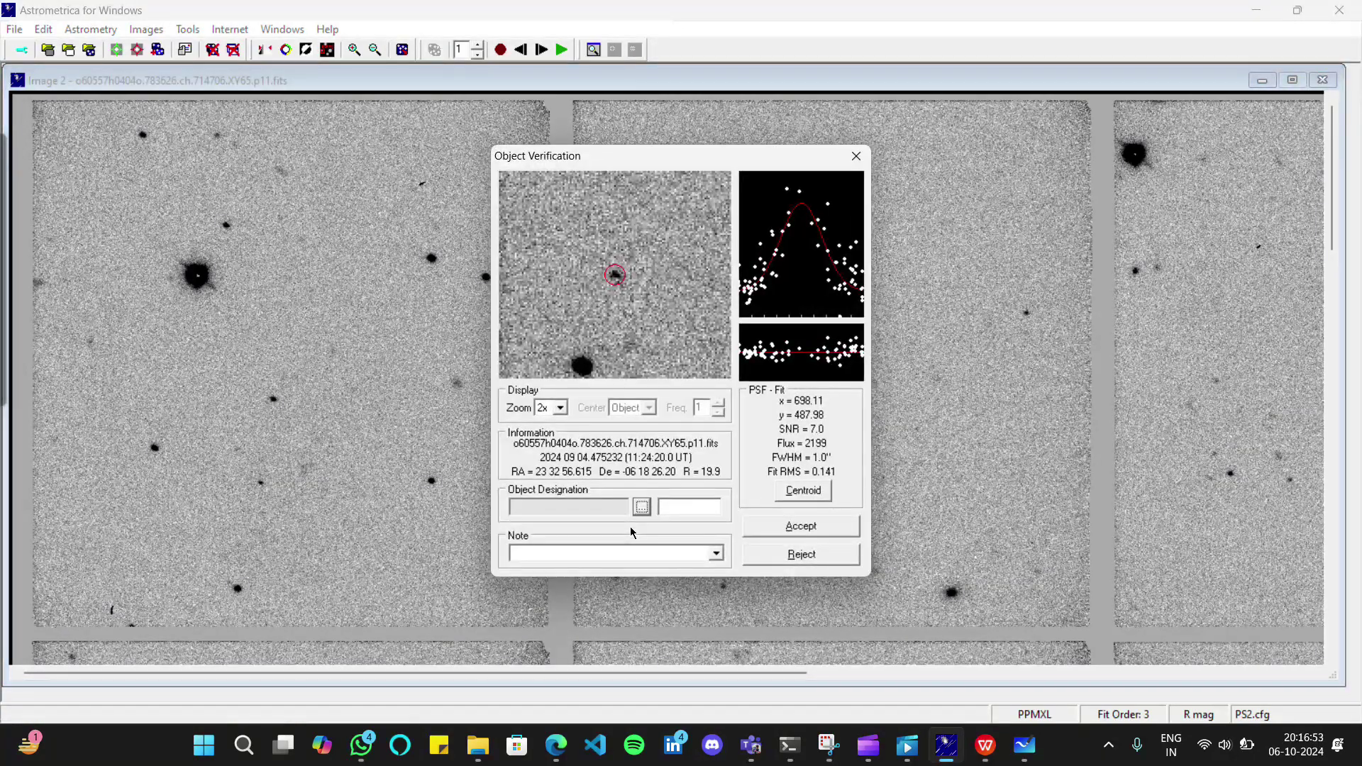
pyautogui.click(688, 508)
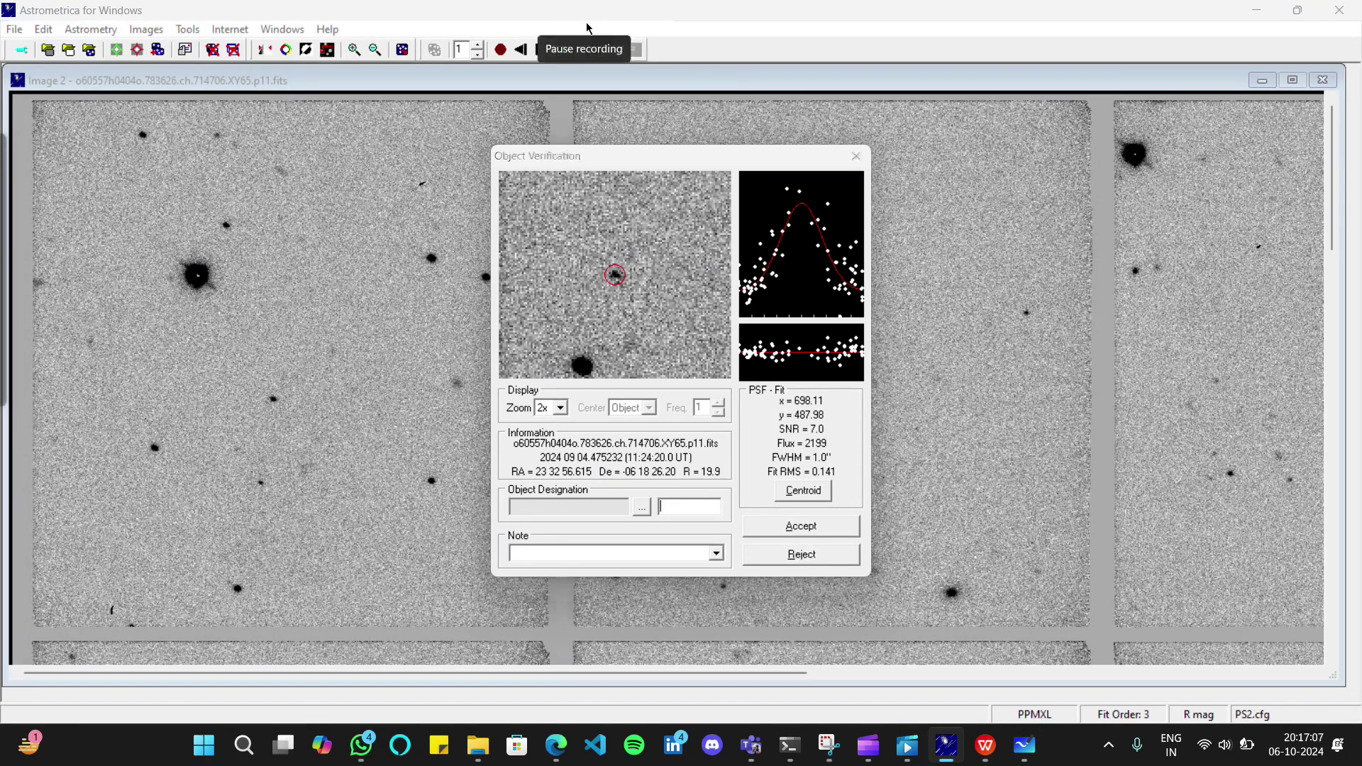
pyautogui.click(551, 36)
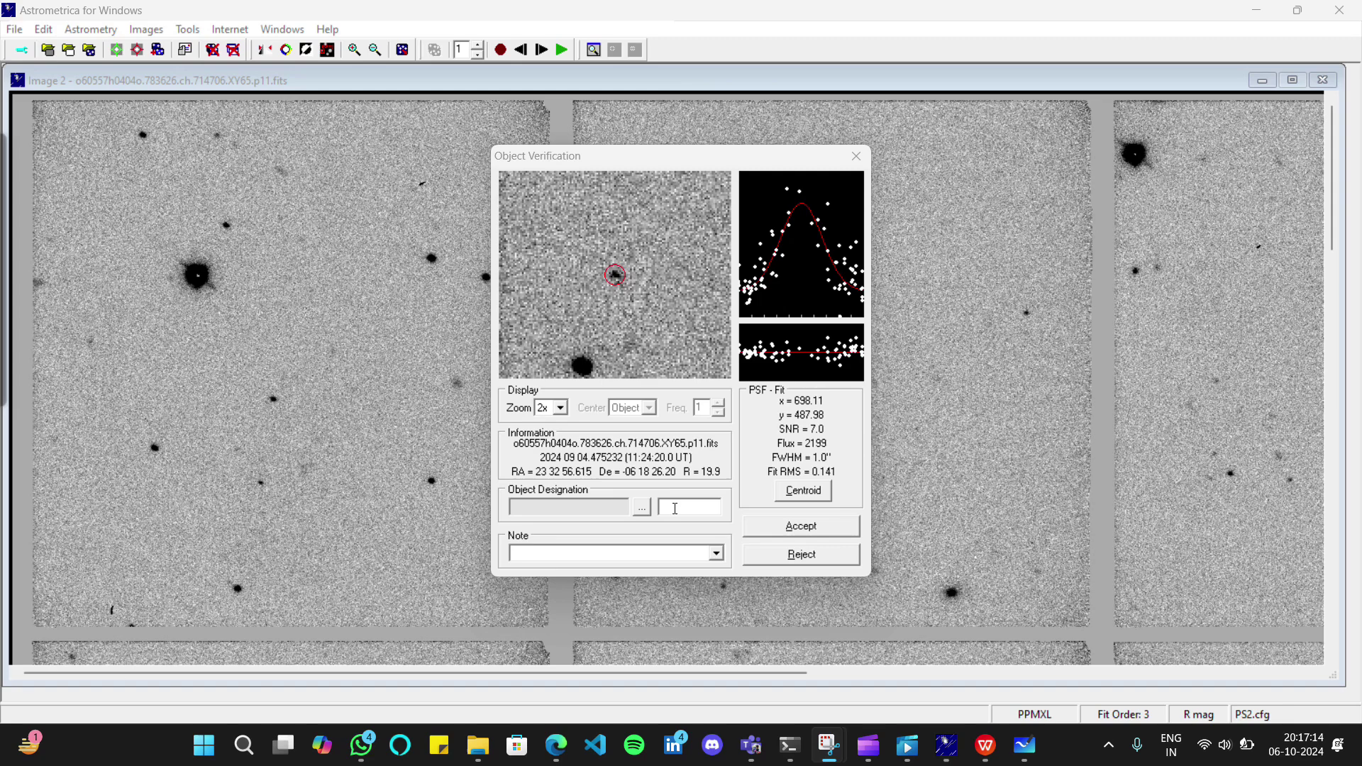
pyautogui.click(675, 508)
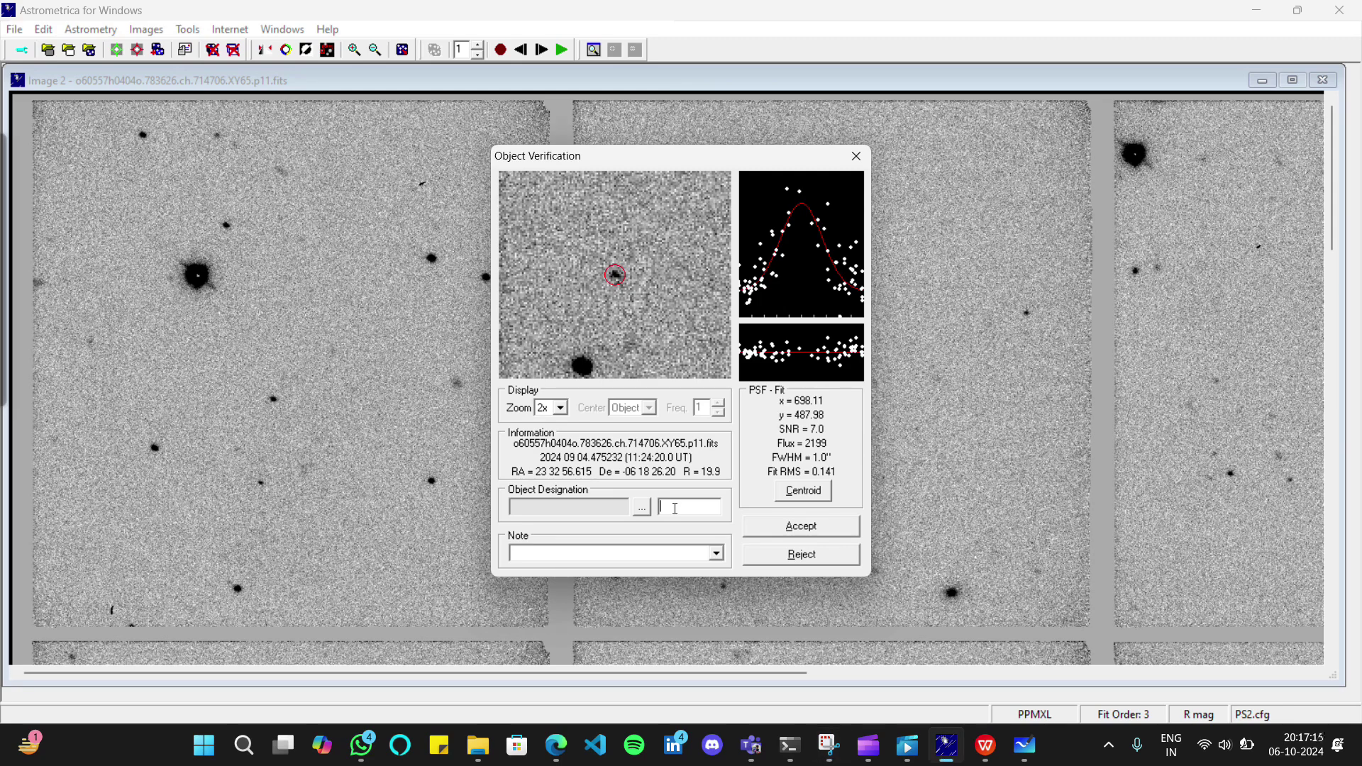
pyautogui.write('JASH424')
pyautogui.click(808, 534)
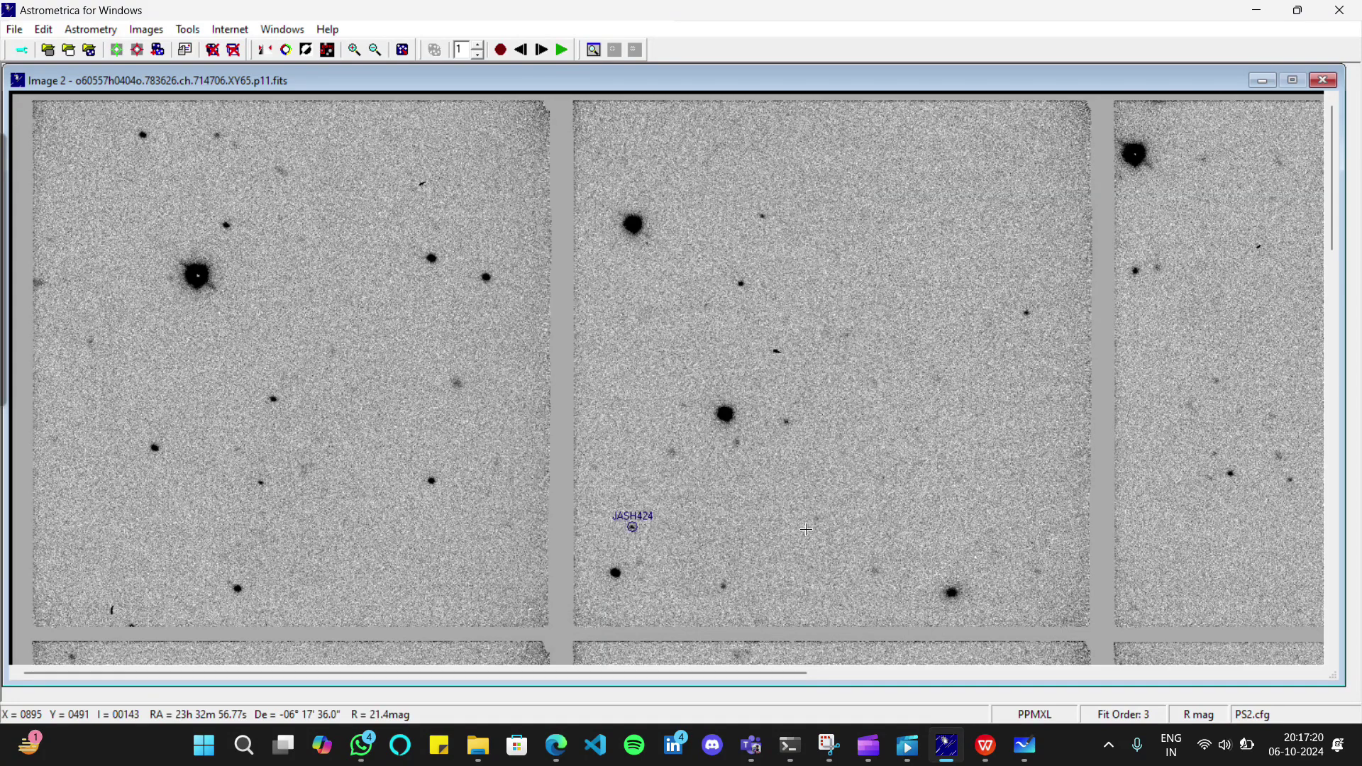
# Step back and forward through all four images, then start blinking to check each JASH424 label
pyautogui.click(521, 50)
pyautogui.click(543, 52)
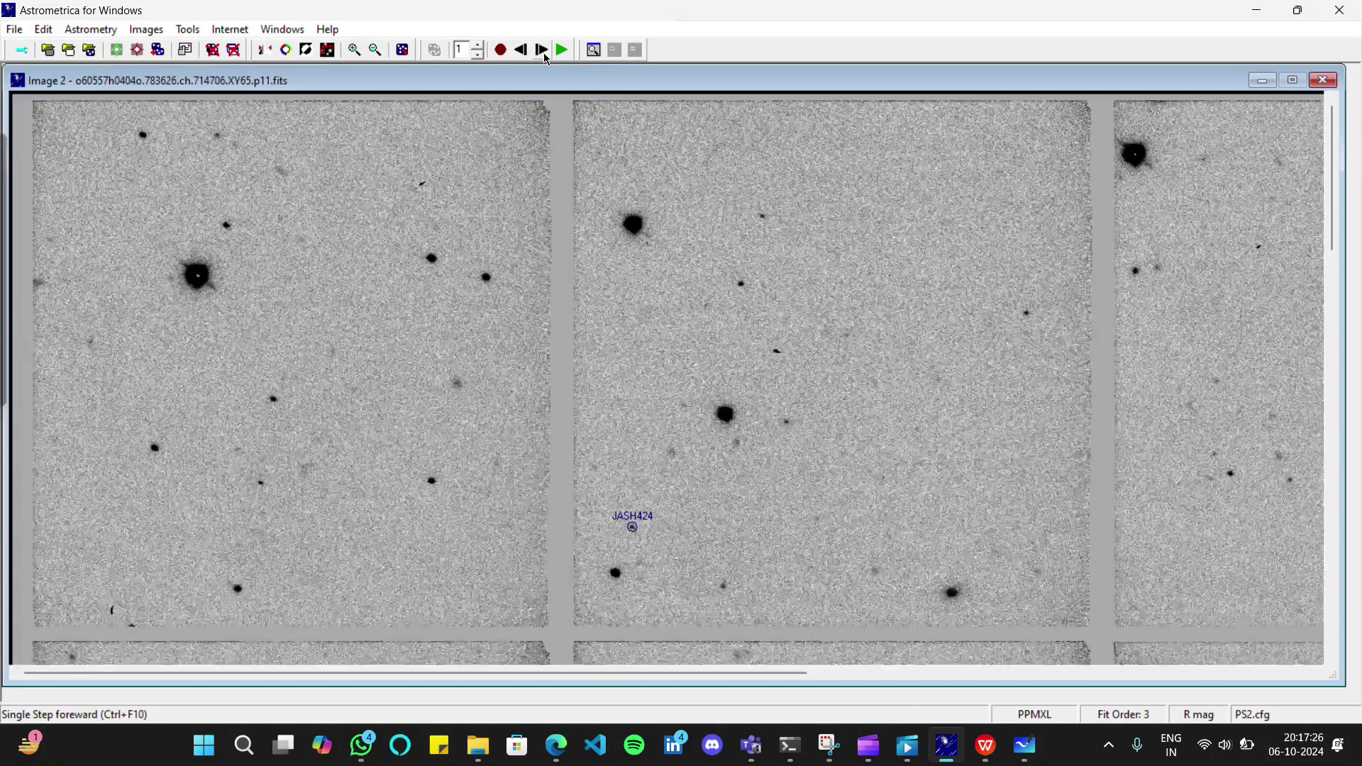
pyautogui.click(543, 51)
pyautogui.click(543, 51)
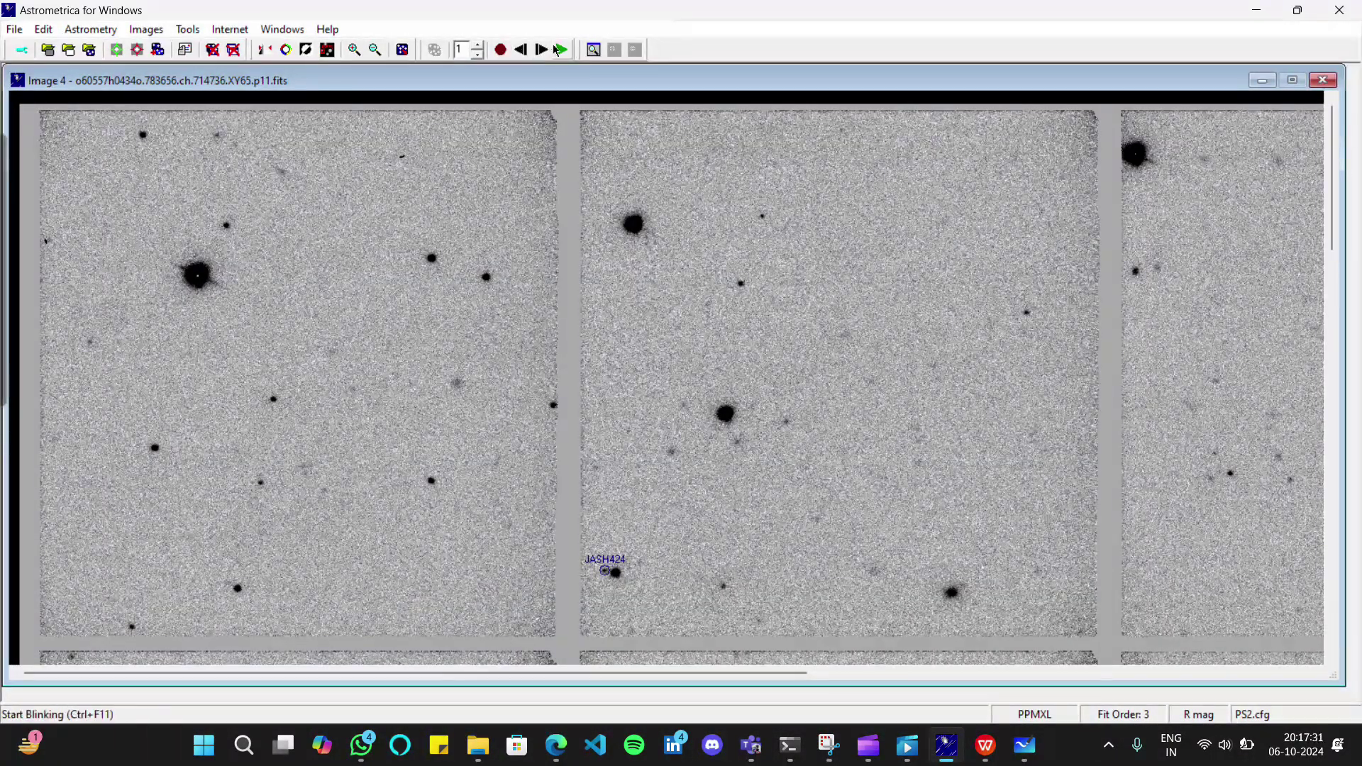
pyautogui.click(565, 51)
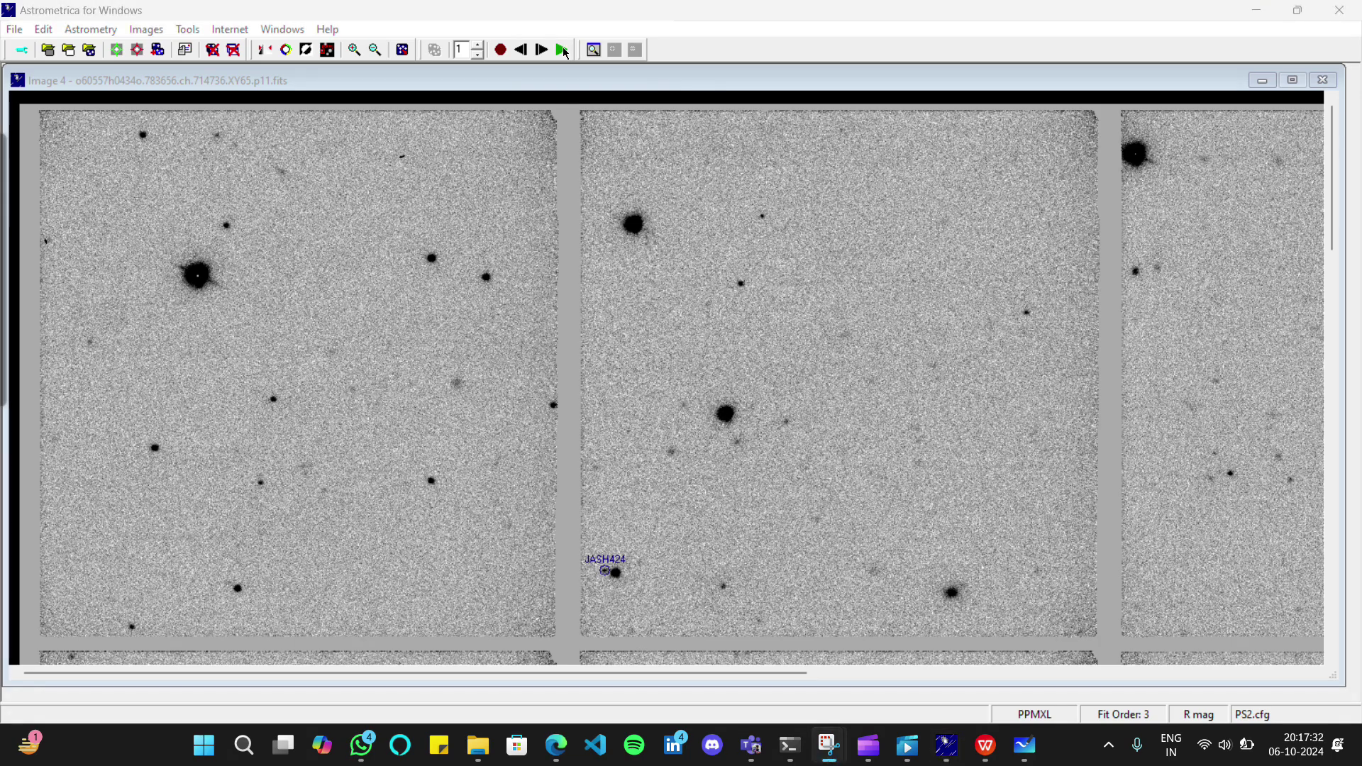
pyautogui.click(687, 464)
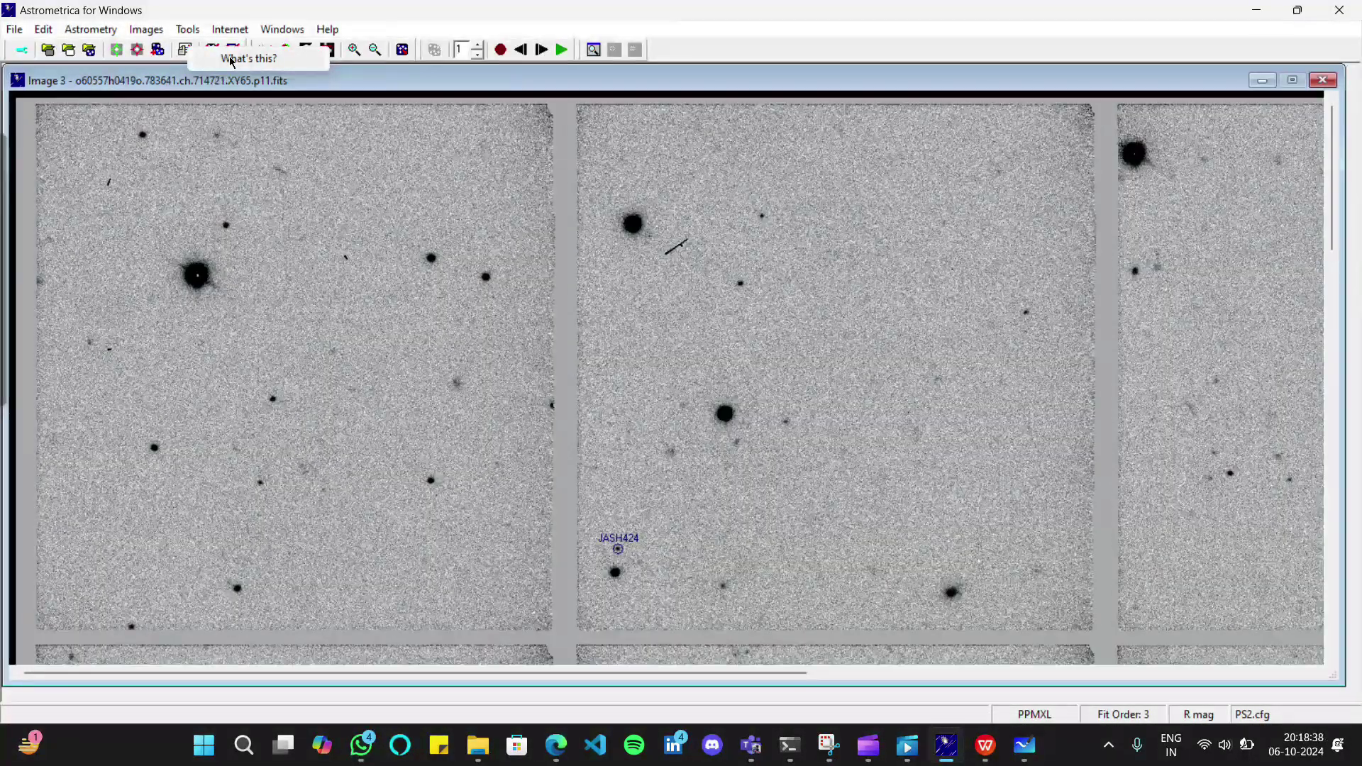
# Check the Send MPC Report help, then open the report mail listing four JASH424 observations
pyautogui.click(234, 59)
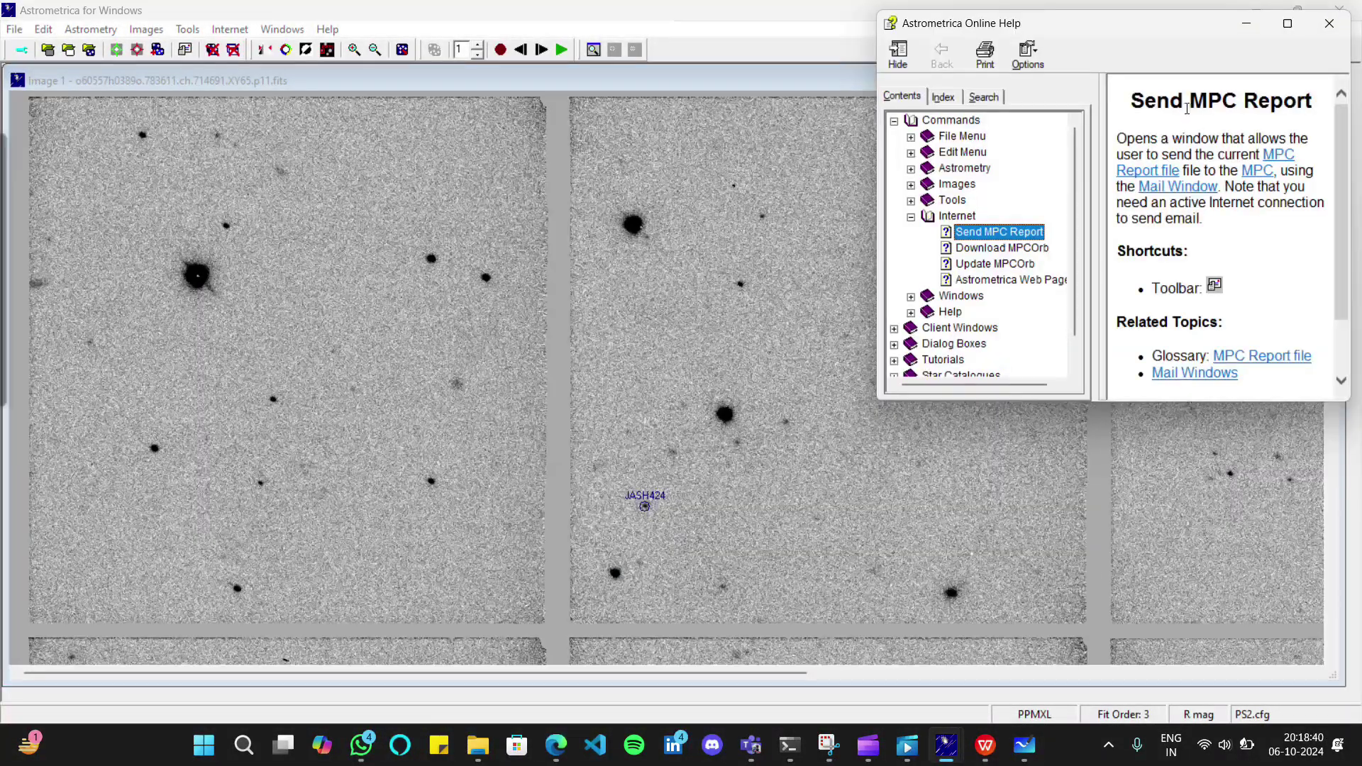
pyautogui.click(1328, 24)
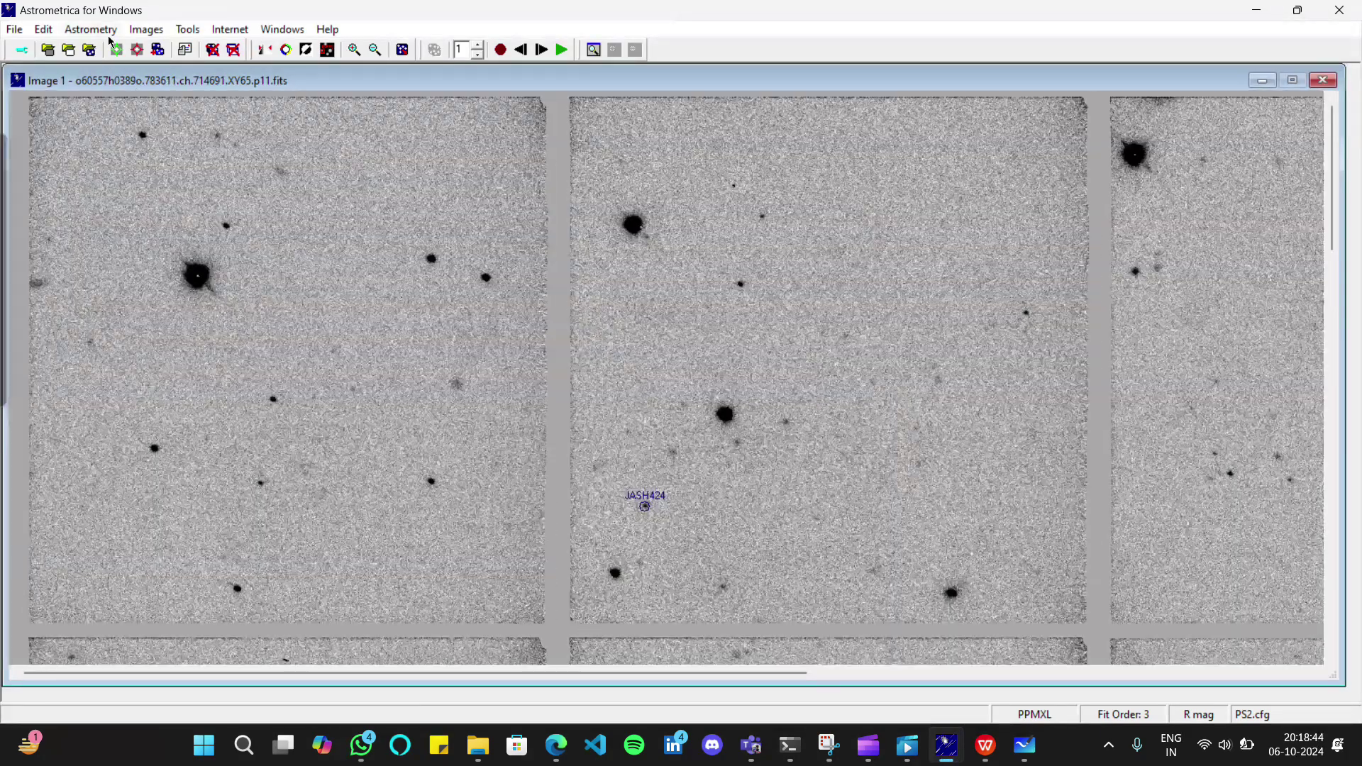
pyautogui.click(190, 49)
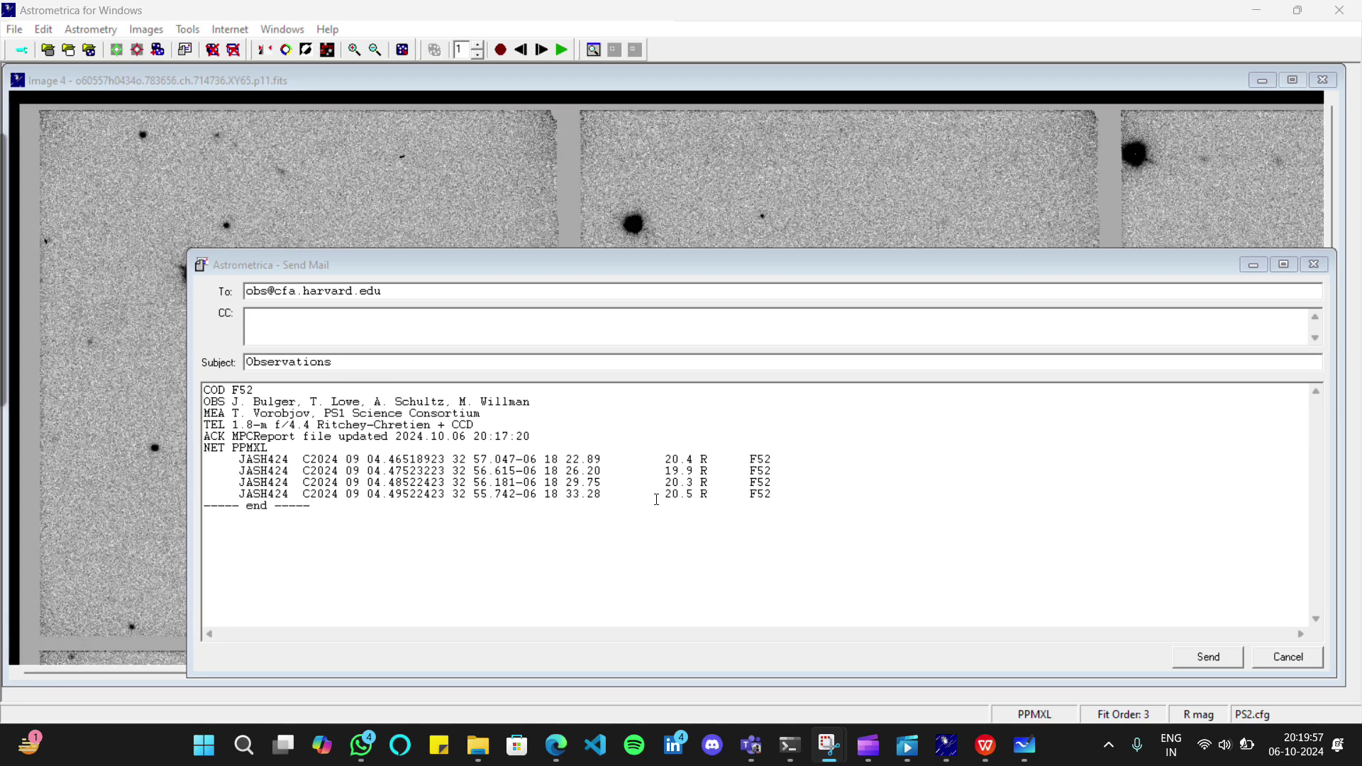
# Inspect the report lines, including the 19.9 R magnitude, and move the mail window up-left
pyautogui.moveTo(650, 500)
pyautogui.mouseDown()
pyautogui.moveTo(699, 494)
pyautogui.moveTo(654, 491)
pyautogui.mouseUp()
pyautogui.click(654, 527)
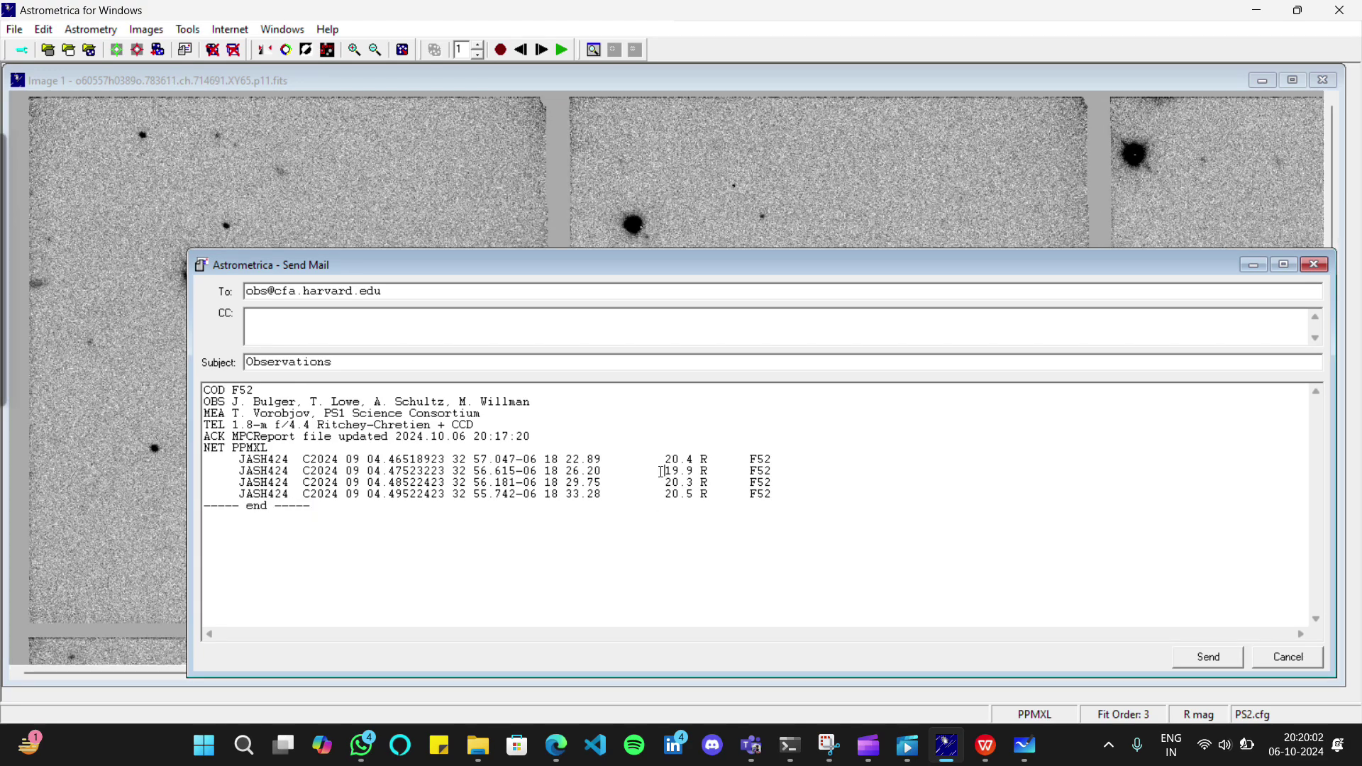
pyautogui.moveTo(661, 472); pyautogui.dragTo(704, 471)
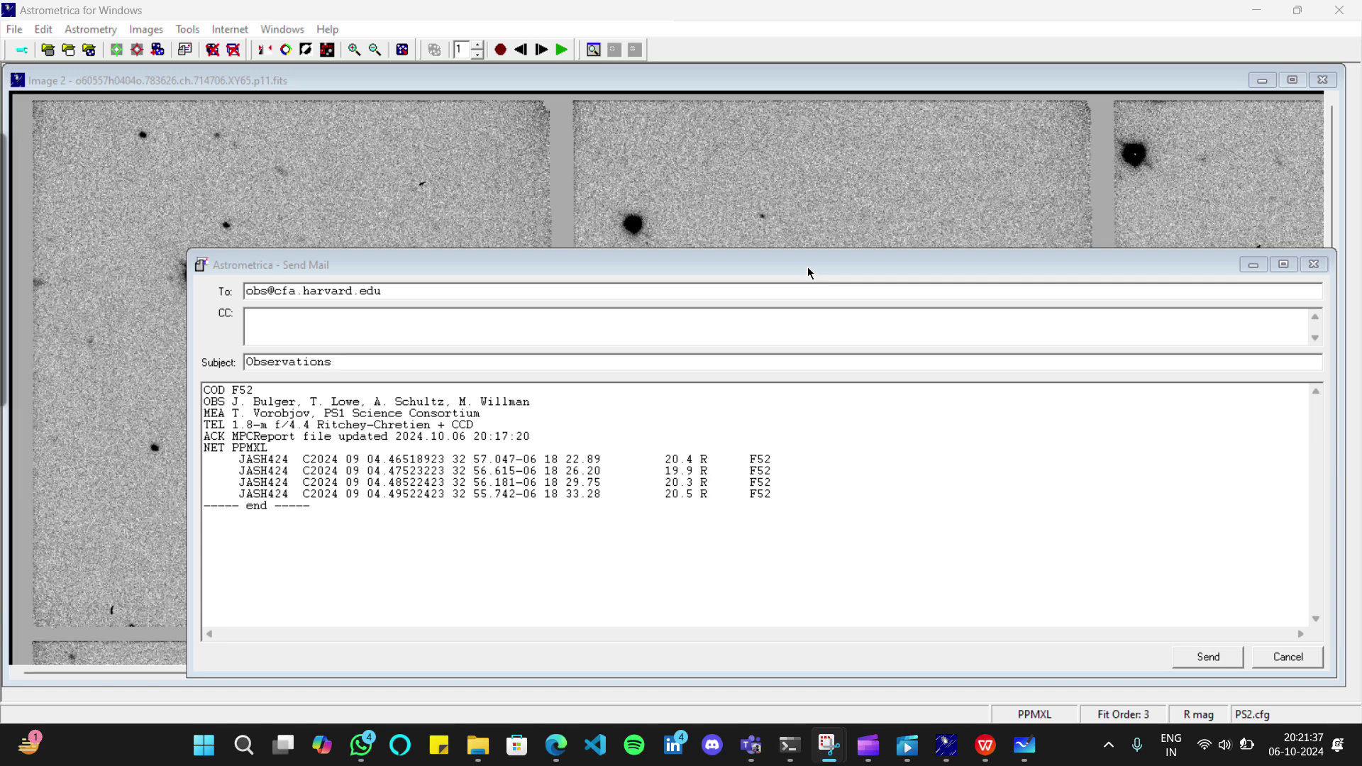
pyautogui.moveTo(807, 267); pyautogui.dragTo(786, 181)
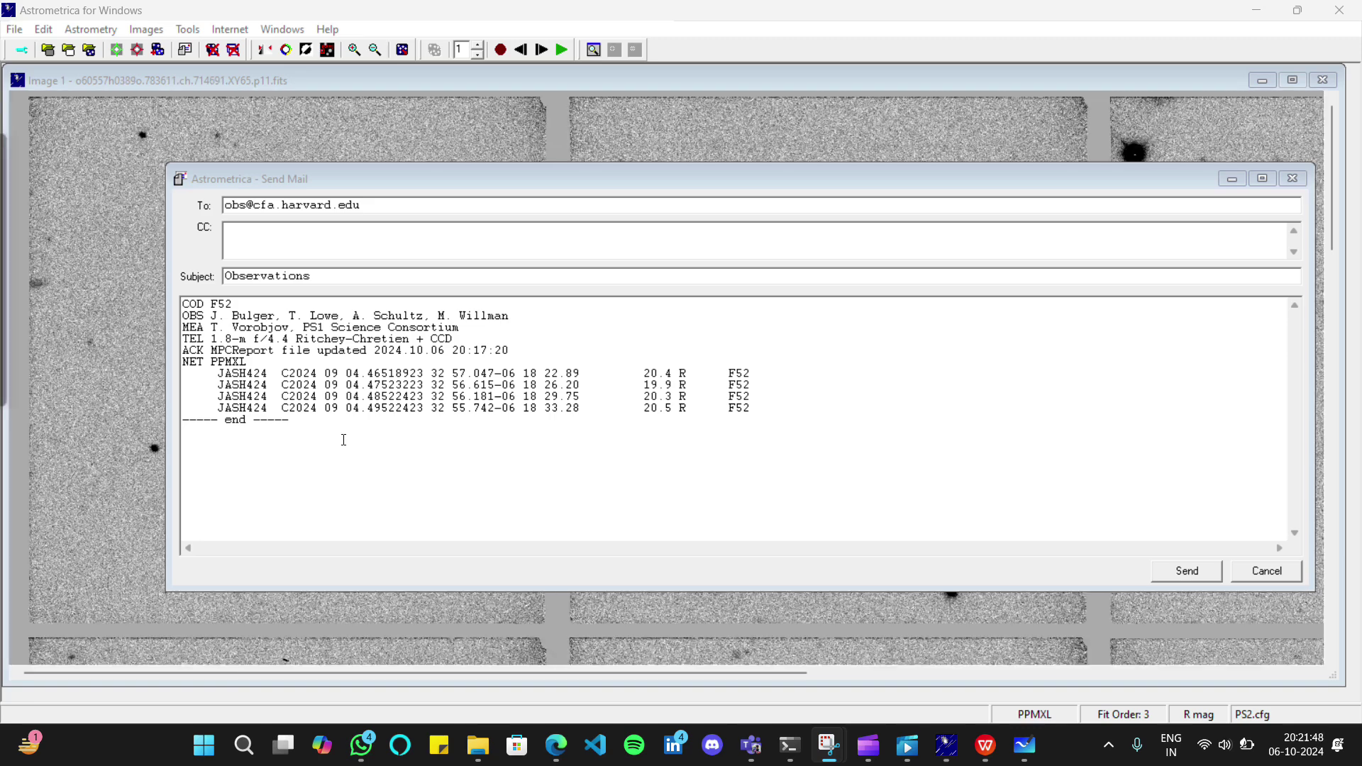
# Select and copy the full report text, from COD F52 to the end line, for the portal
pyautogui.moveTo(329, 460); pyautogui.dragTo(173, 285)
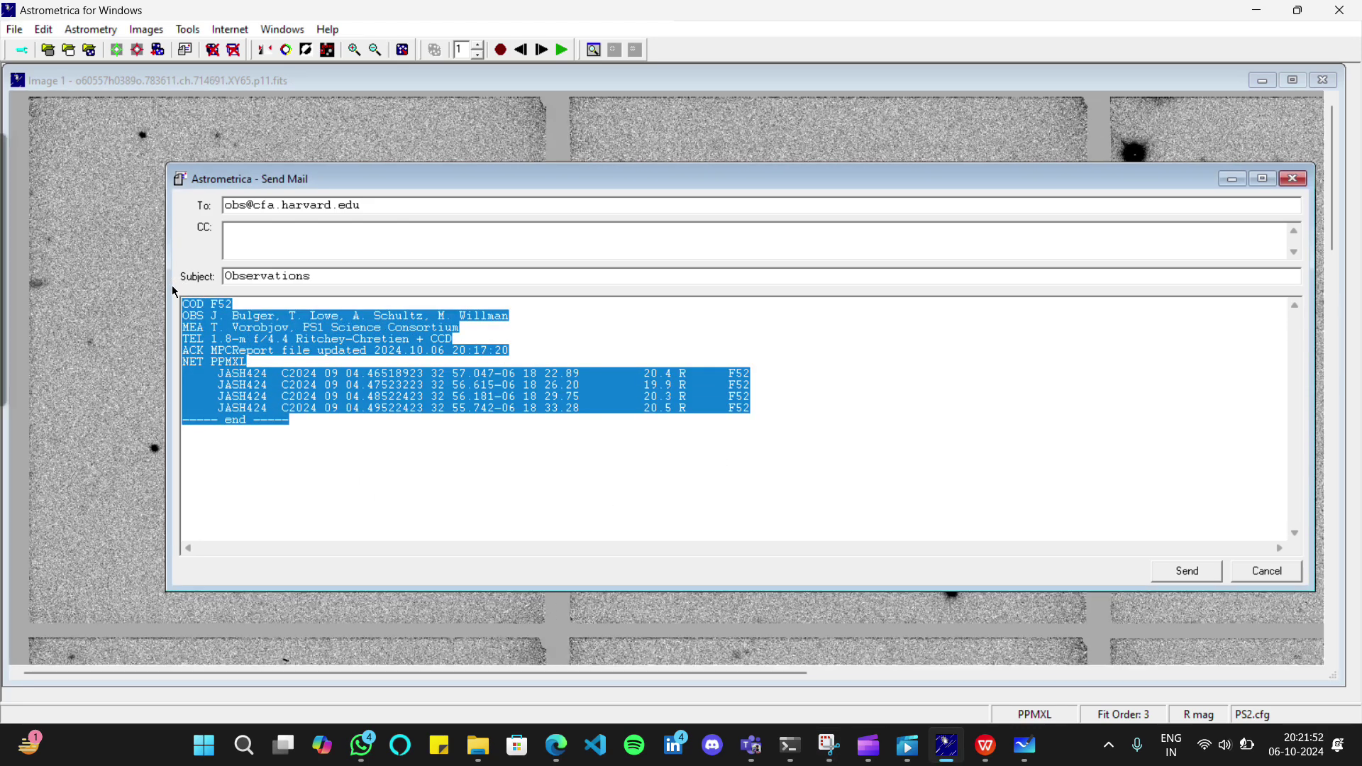
pyautogui.click(689, 466)
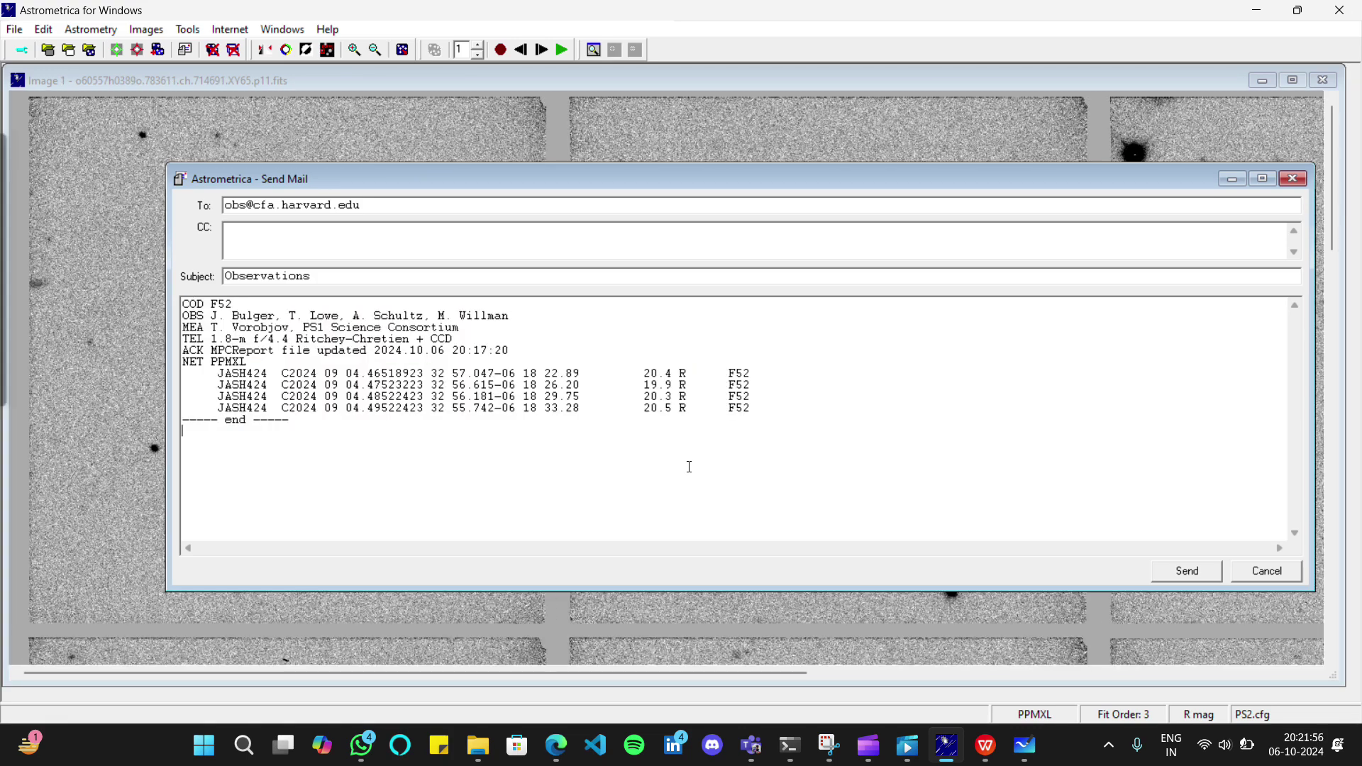
pyautogui.click(580, 33)
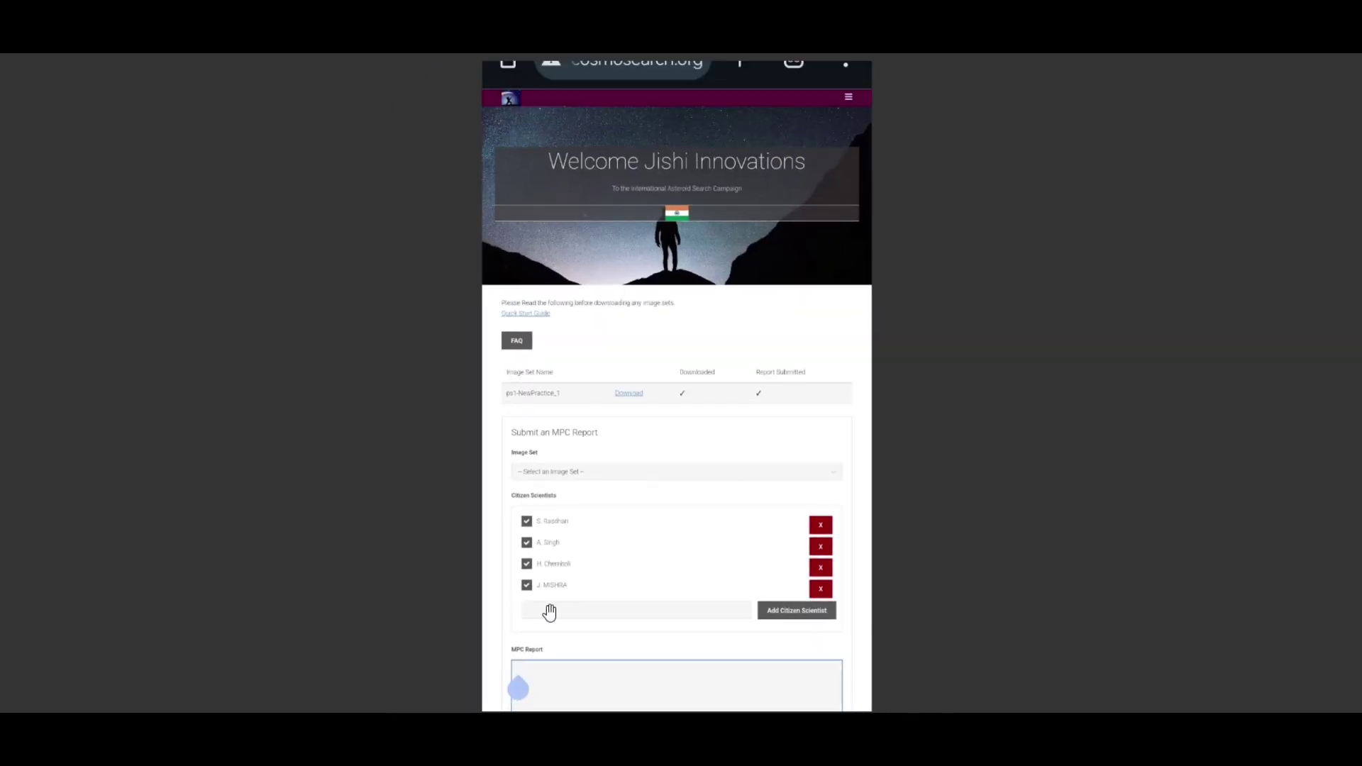
# Submit the pasted MPC report and confirm ps1-NewPractice_1 shows Report Submitted
pyautogui.click(556, 639)
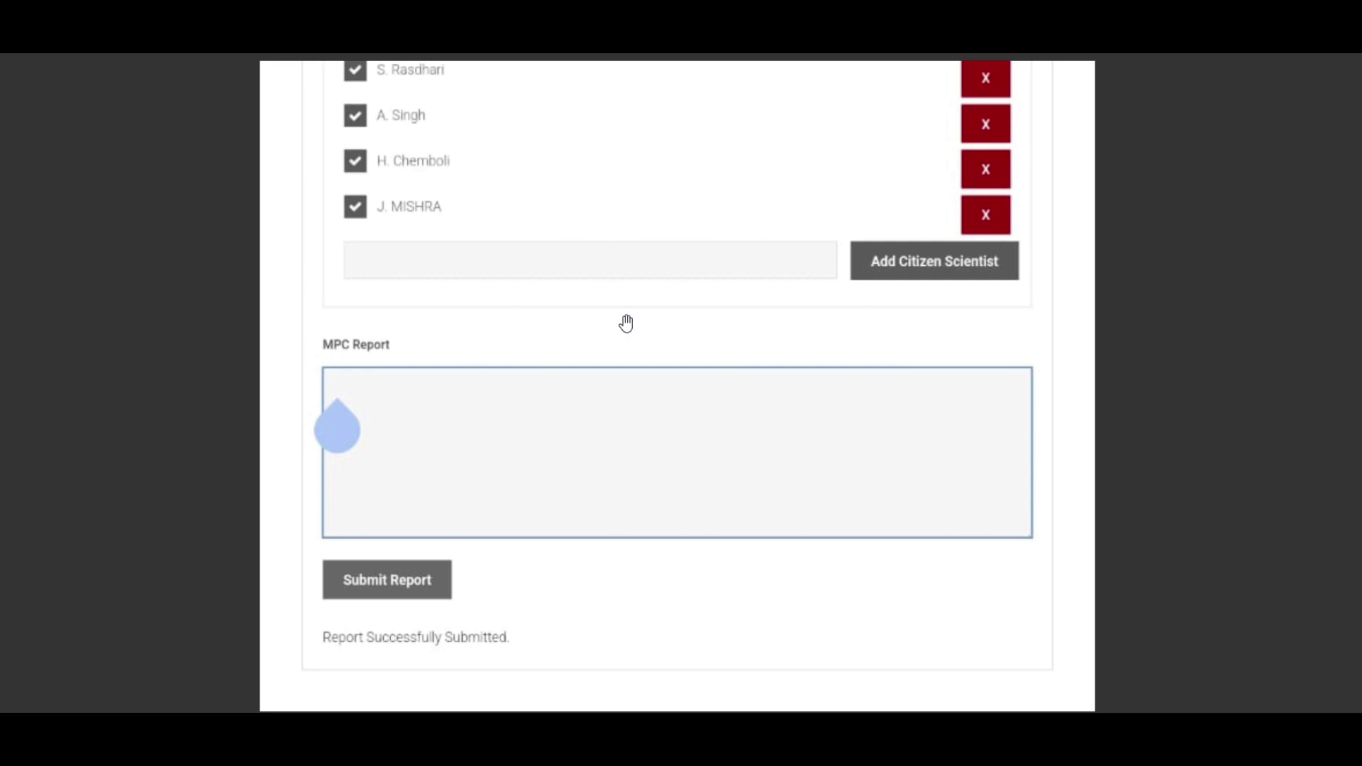
pyautogui.scroll(-5, 625, 324)
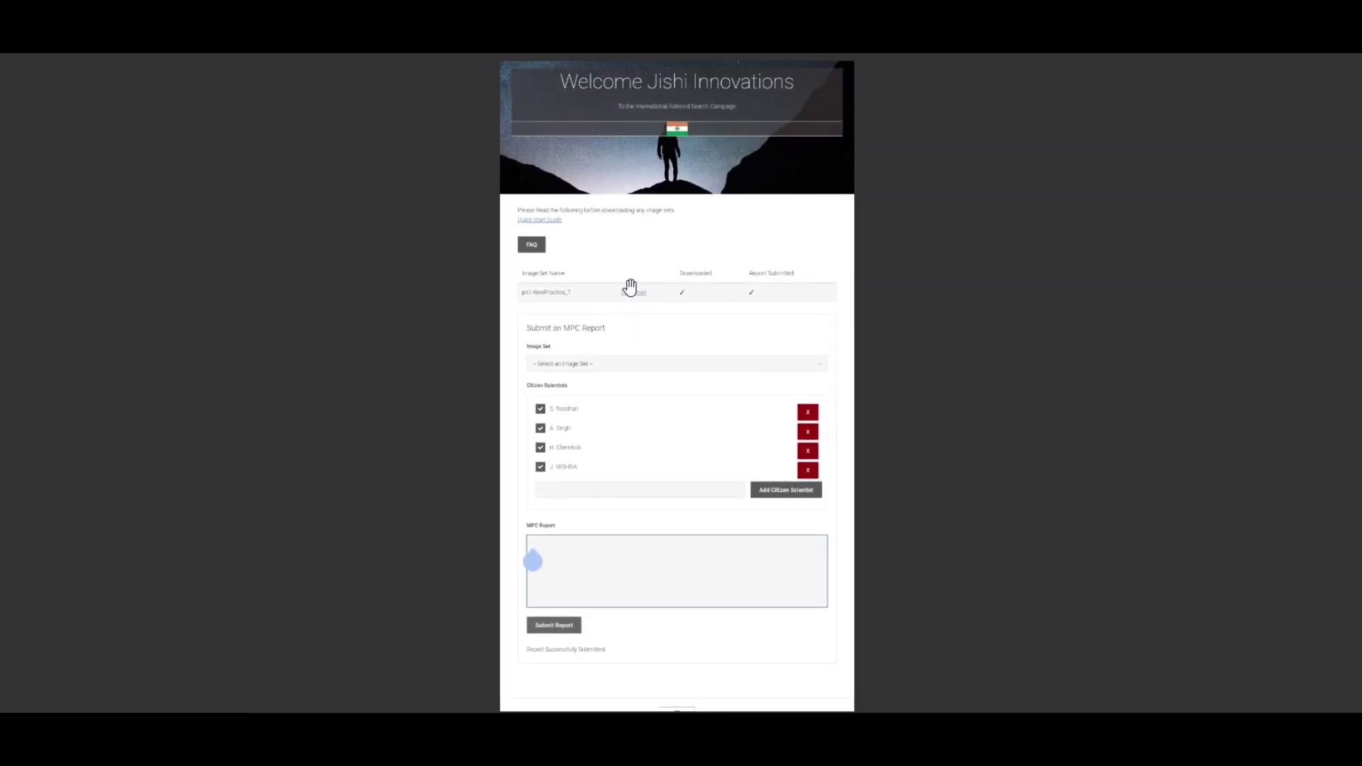
pyautogui.scroll(2, 628, 291)
pyautogui.scroll(2, 626, 286)
pyautogui.scroll(-3, 629, 288)
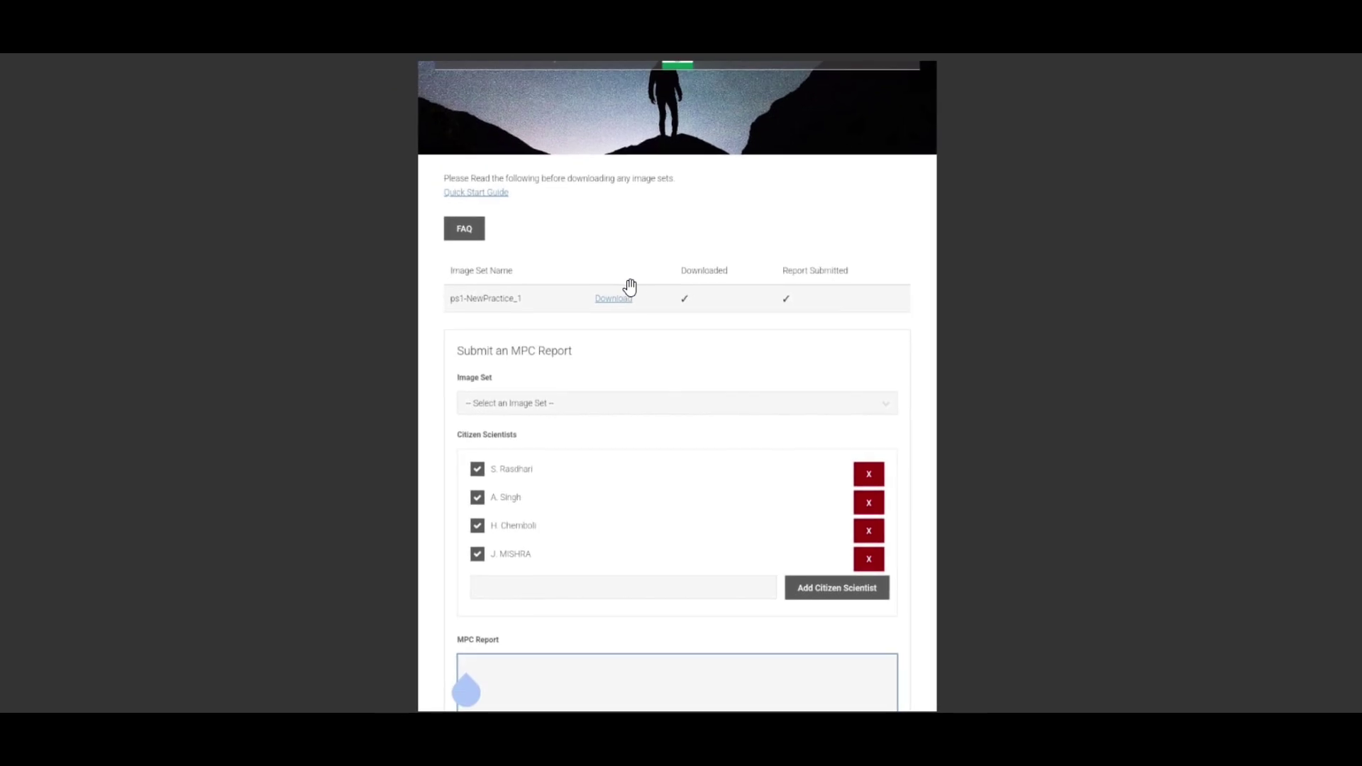
pyautogui.scroll(3, 654, 381)
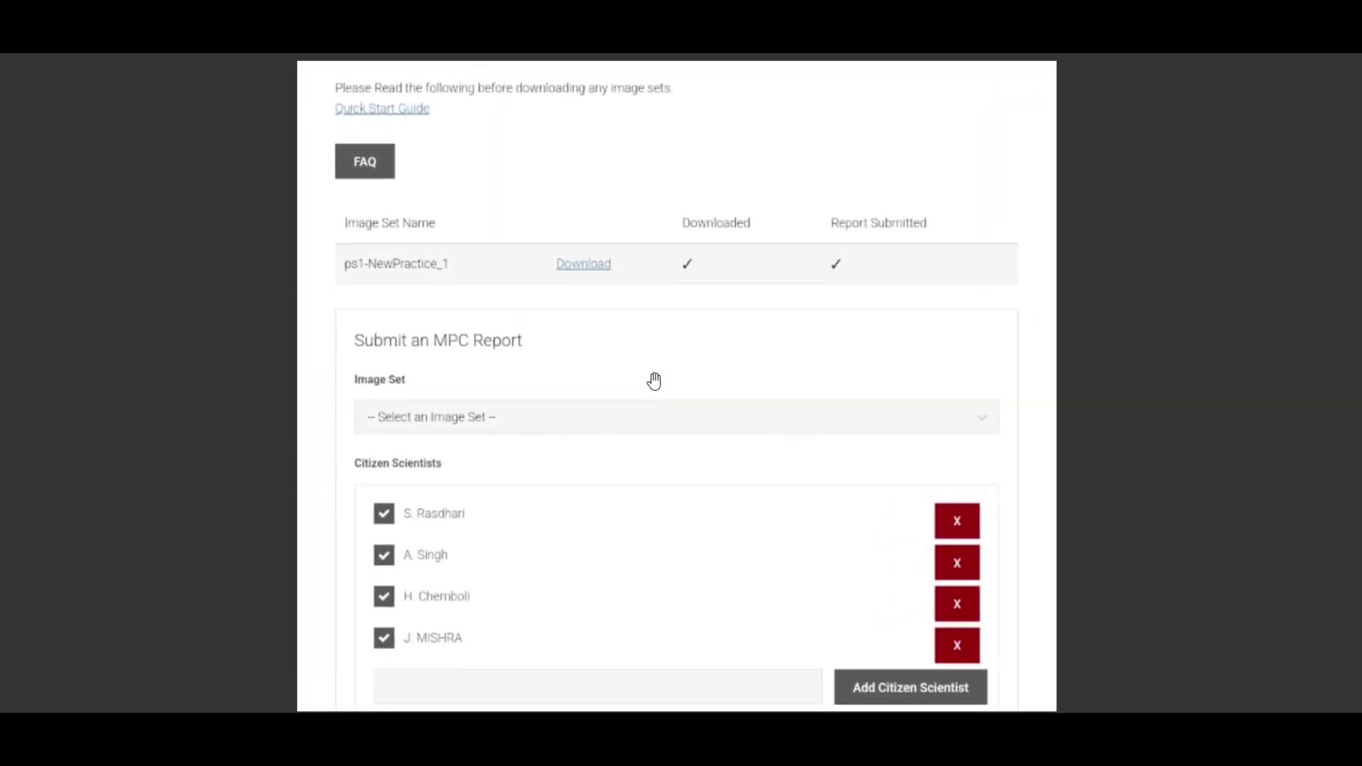
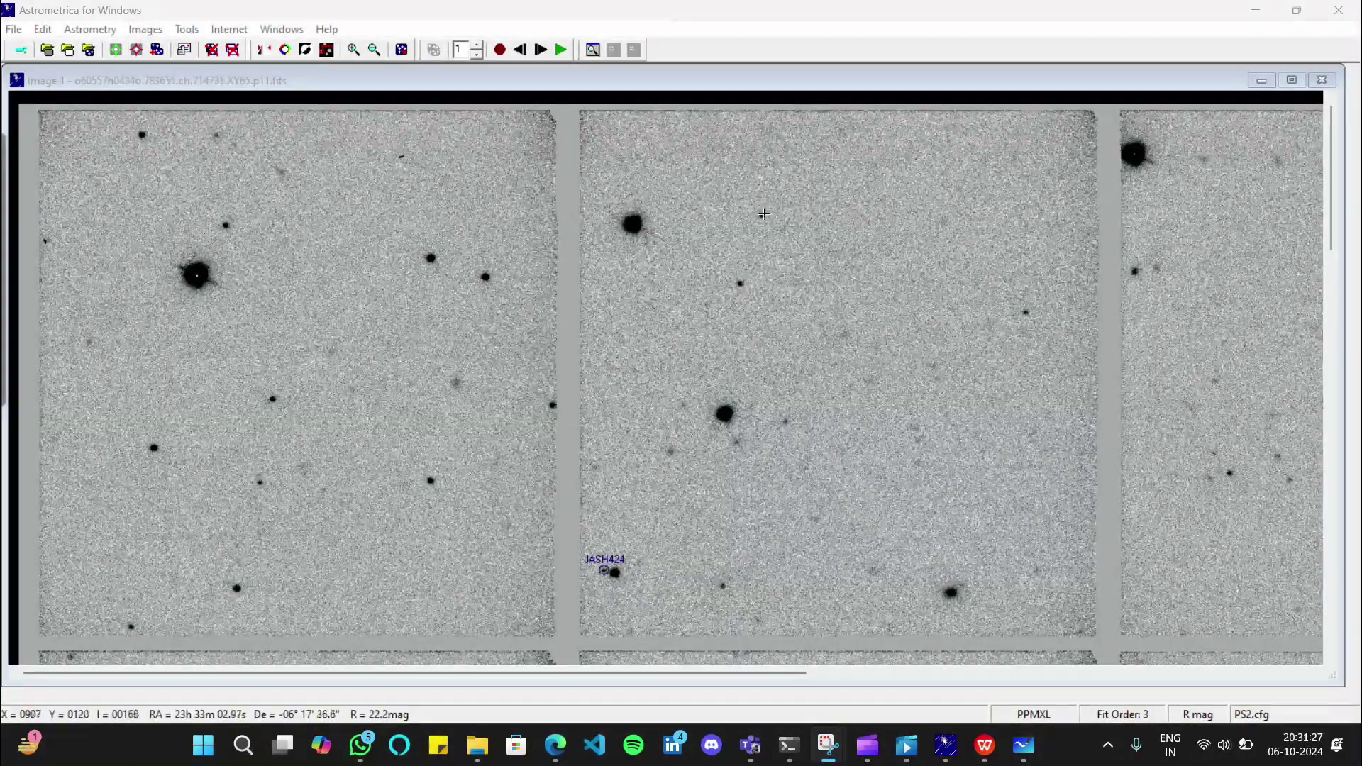
# Measure a star in Image 2 and put the cursor in the Object Designation box
pyautogui.click(836, 296)
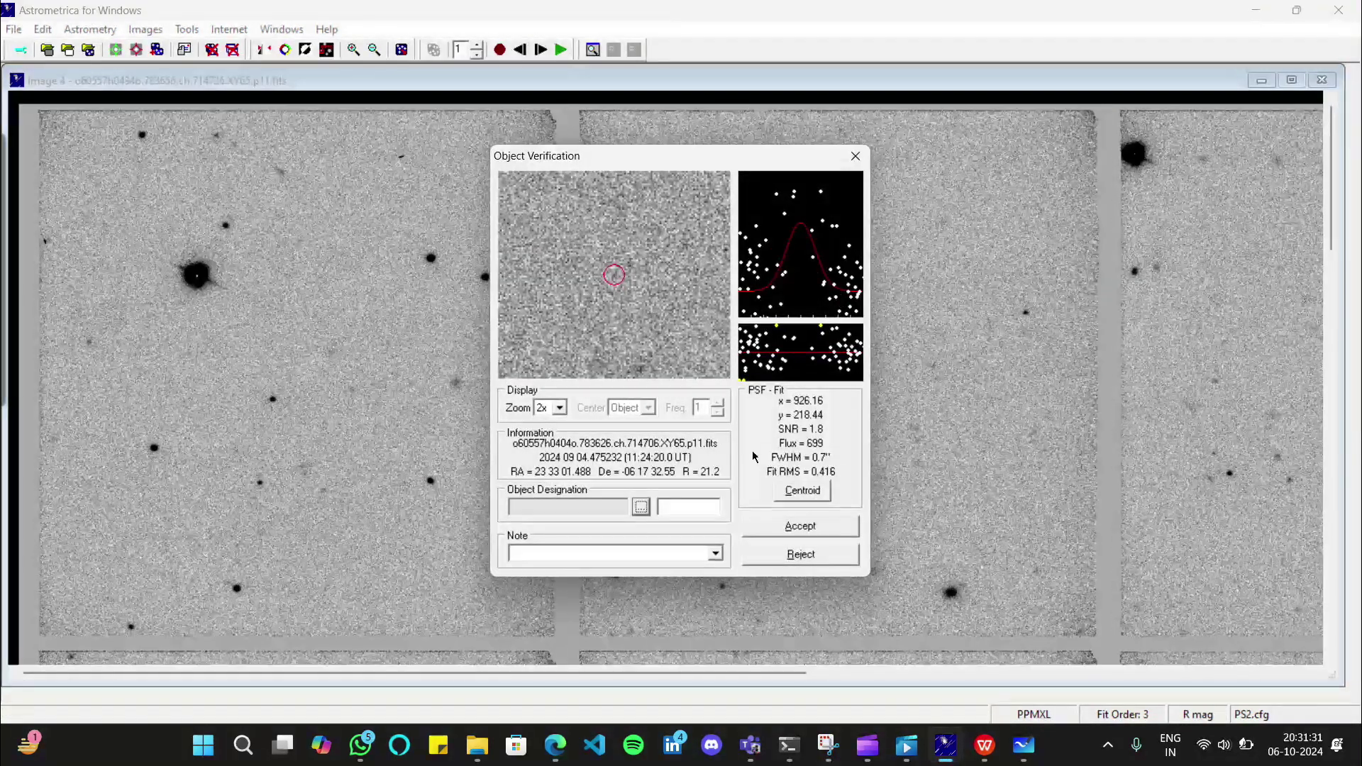
pyautogui.click(670, 508)
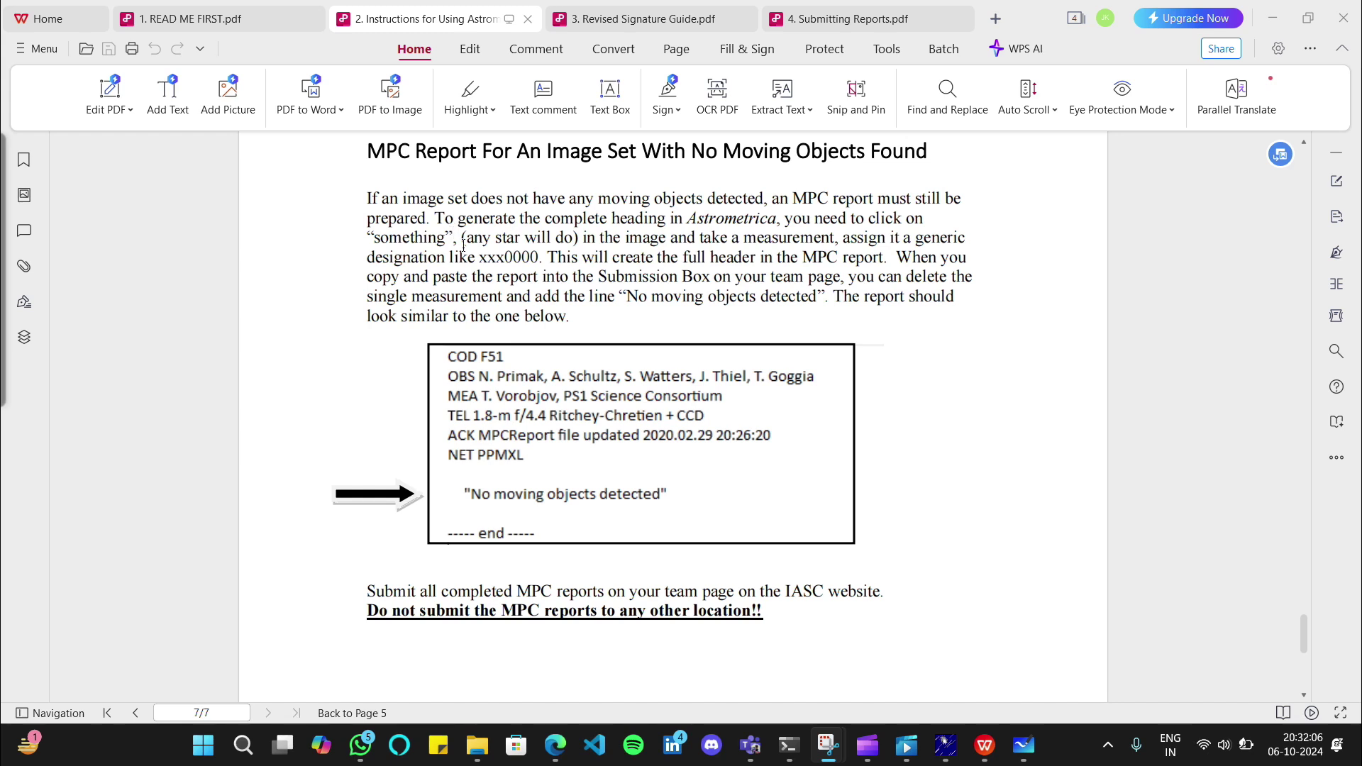
# Highlight the example designation xxx0000 in the instructions PDF, then switch back to Astrometrica's images
pyautogui.click(481, 258)
pyautogui.moveTo(481, 259); pyautogui.dragTo(539, 259)
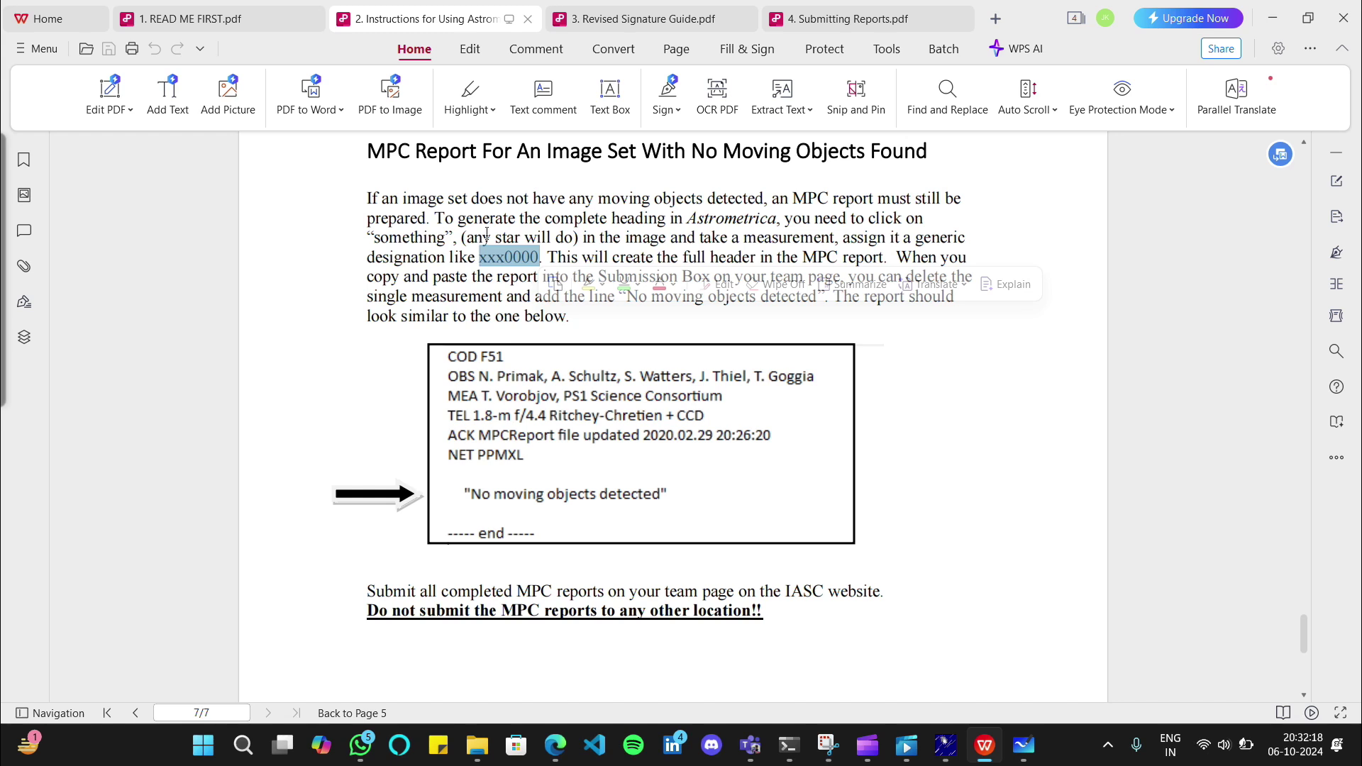
pyautogui.click(967, 225)
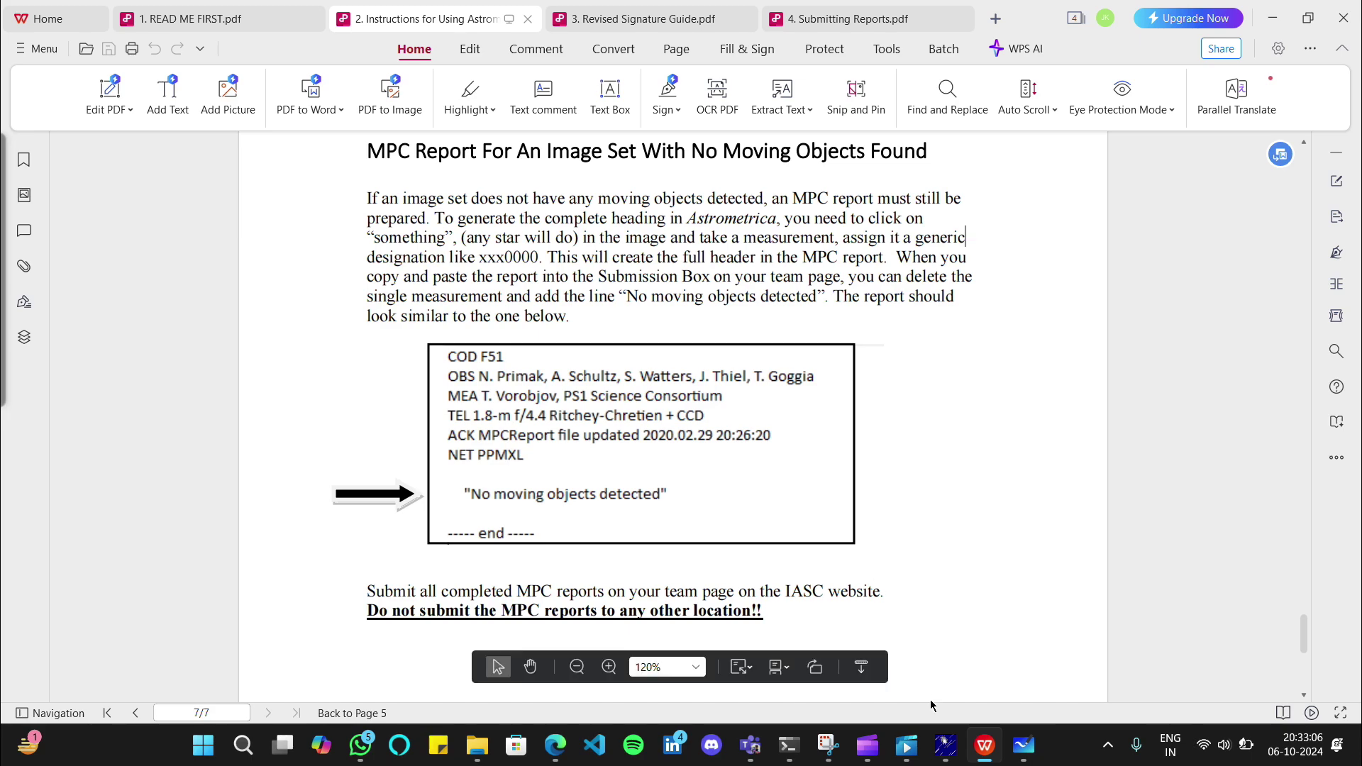
pyautogui.moveTo(944, 745)
pyautogui.click(945, 619)
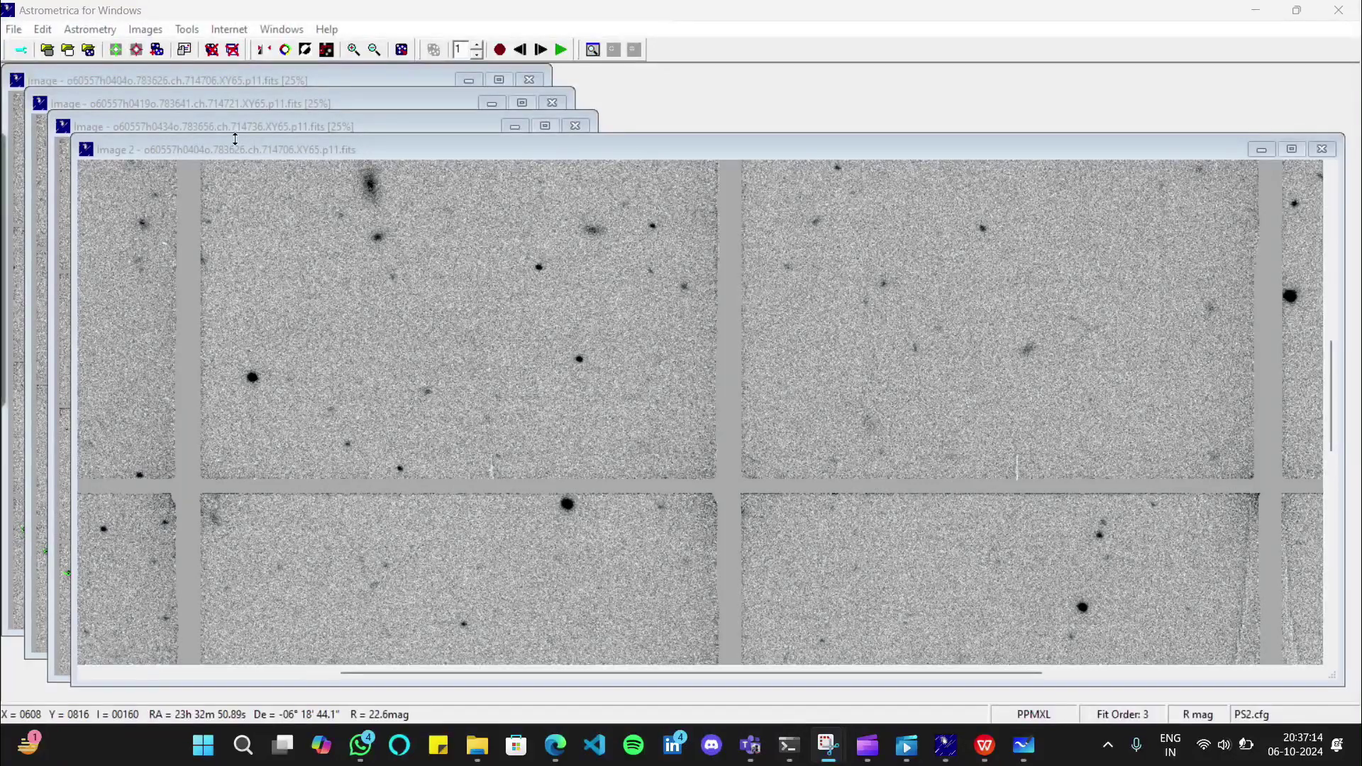
# Reset the MPCReport, PhotReport and Astrometrica.log files with File > Reset Files, confirming Yes
pyautogui.click(12, 28)
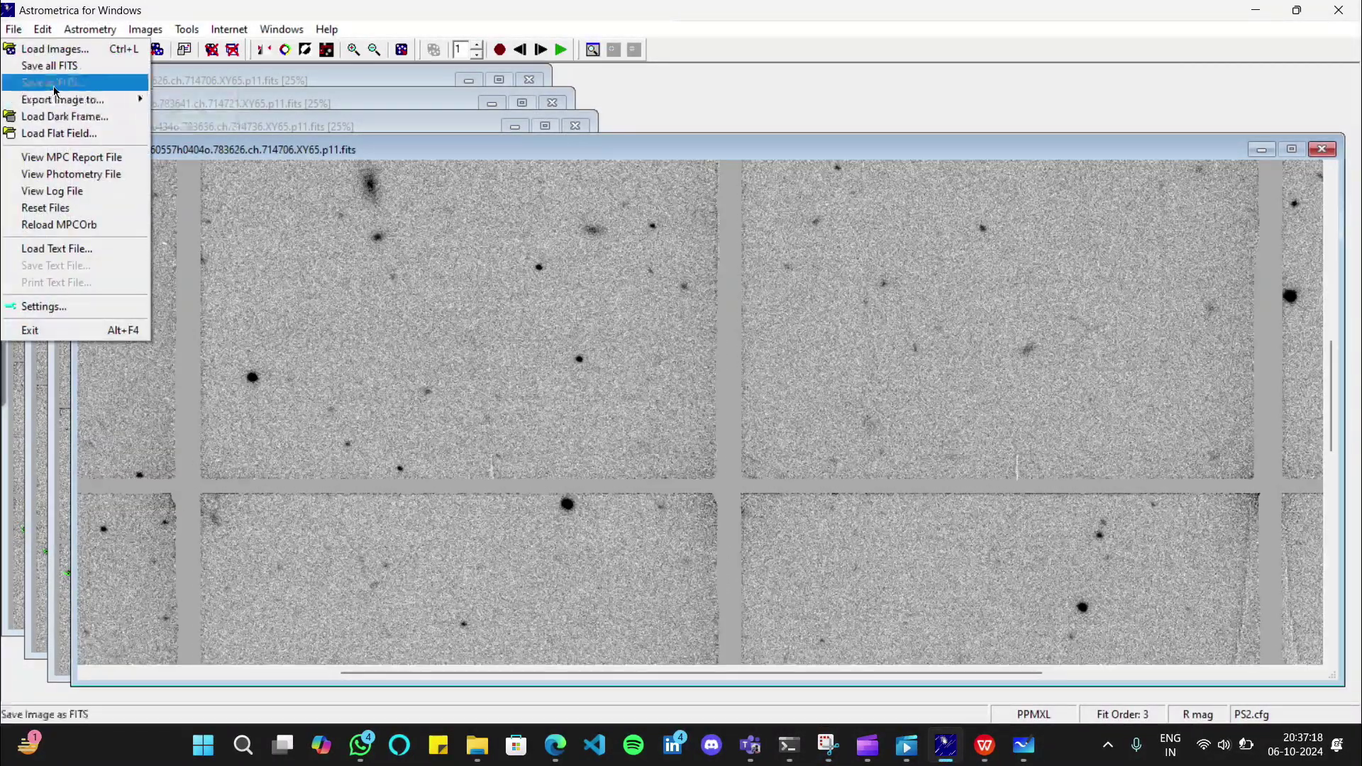
pyautogui.click(45, 208)
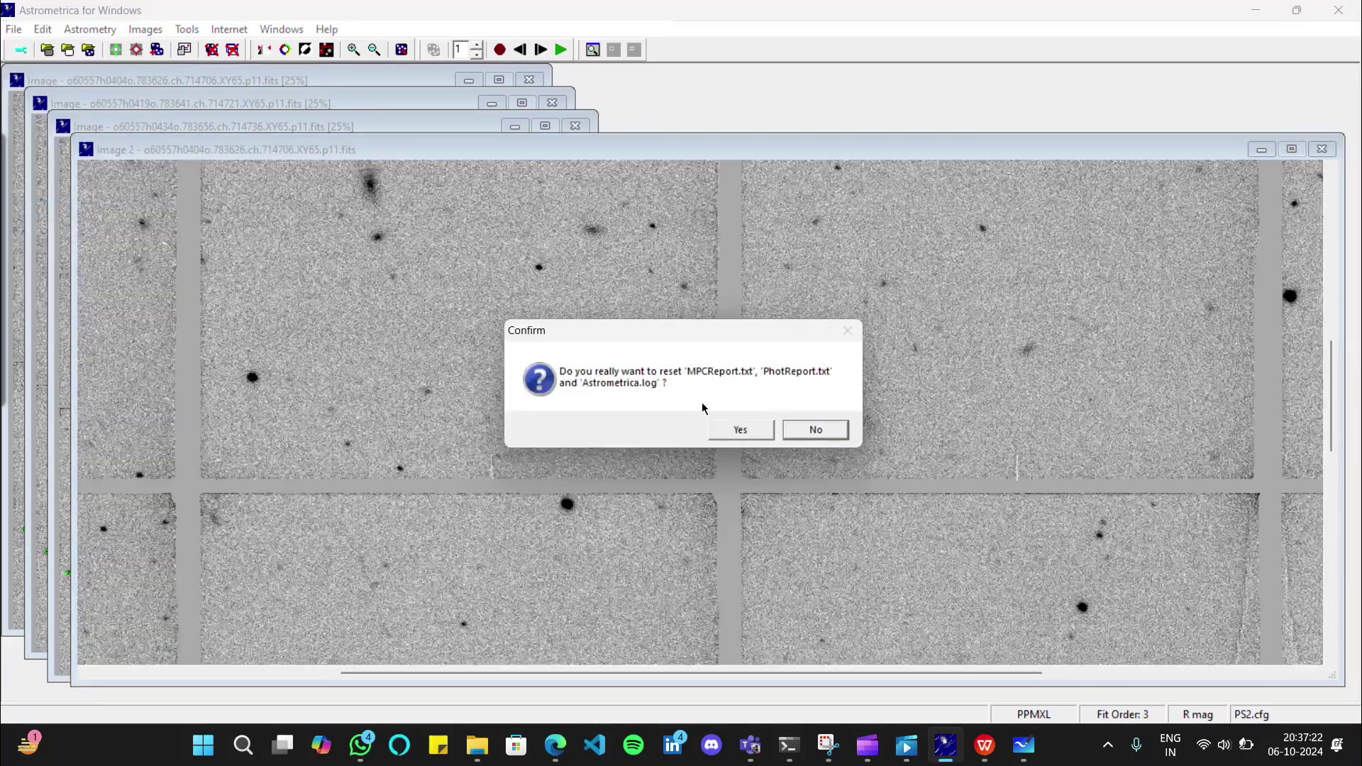
pyautogui.click(725, 425)
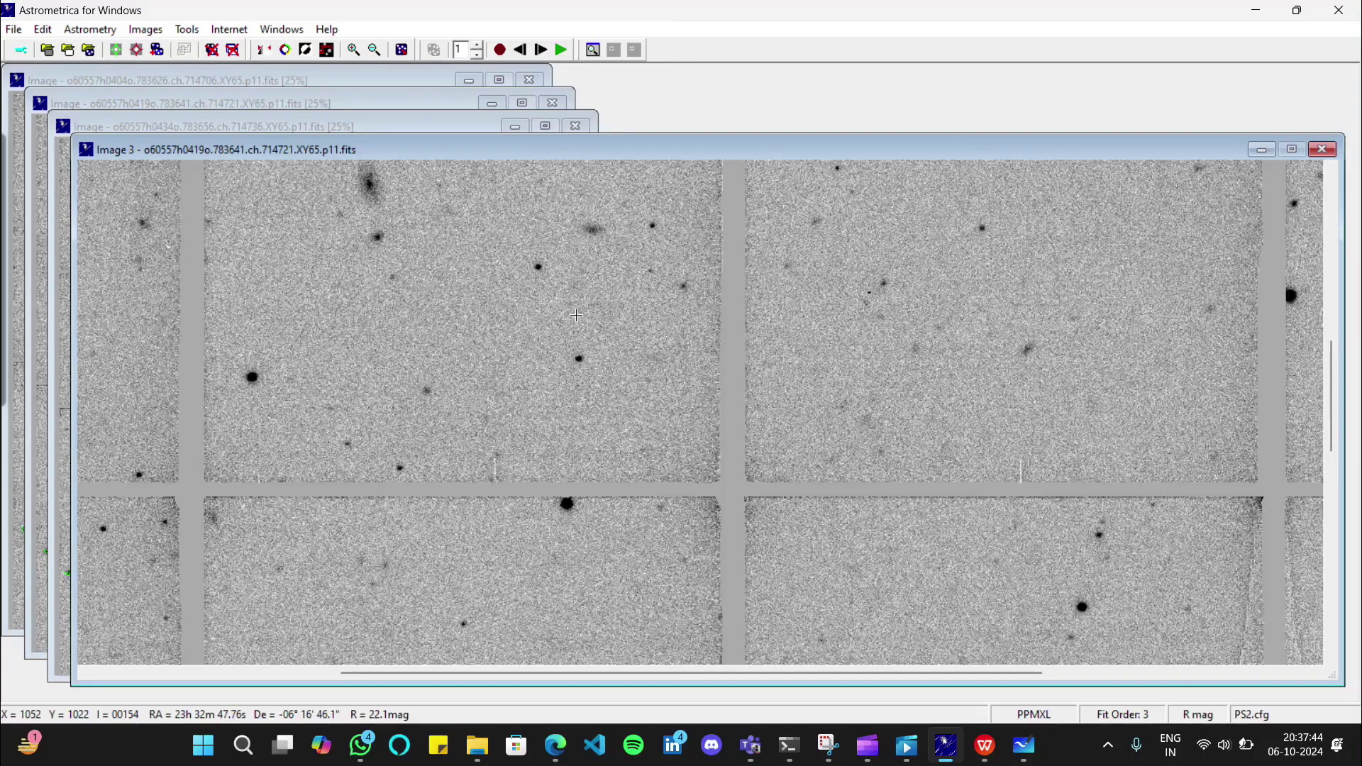
# Measure a star and accept it under the designation xxx0000
pyautogui.click(576, 315)
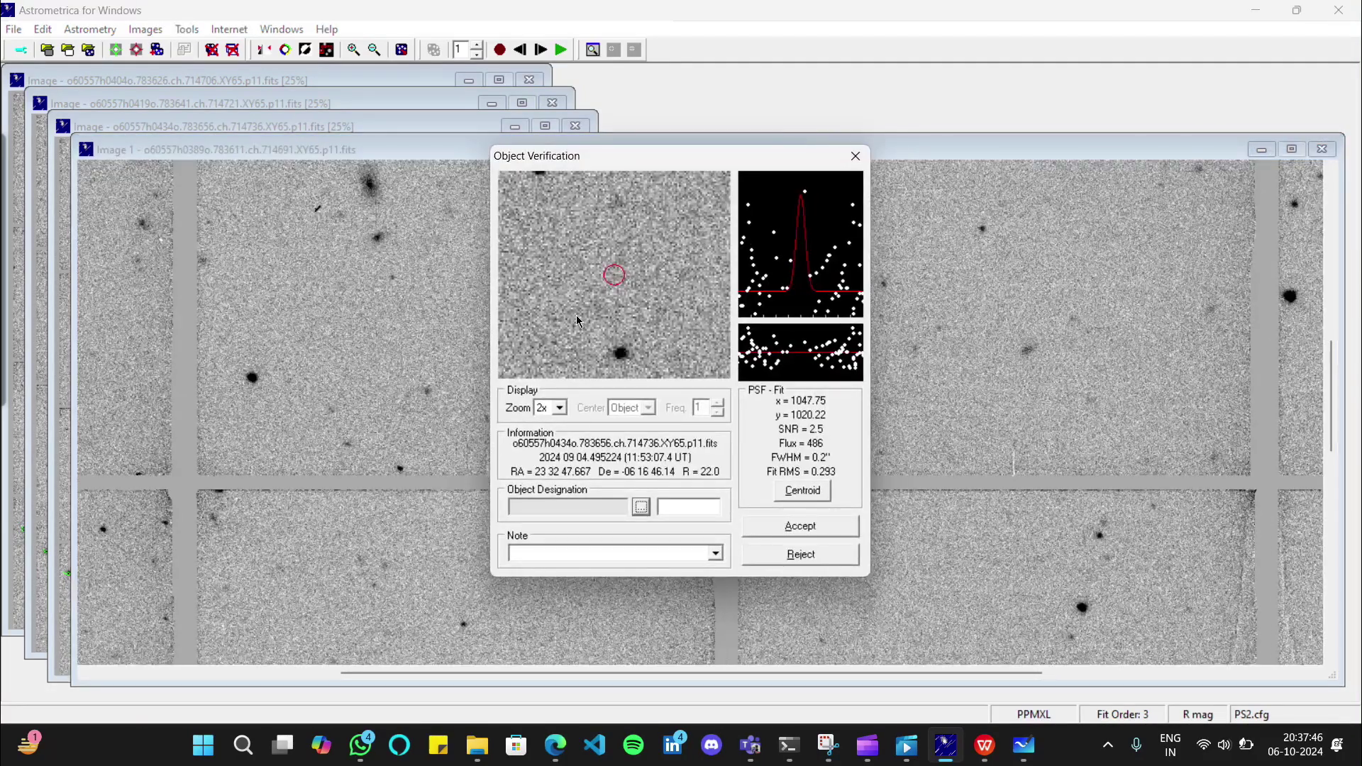
pyautogui.click(679, 507)
pyautogui.write('x')
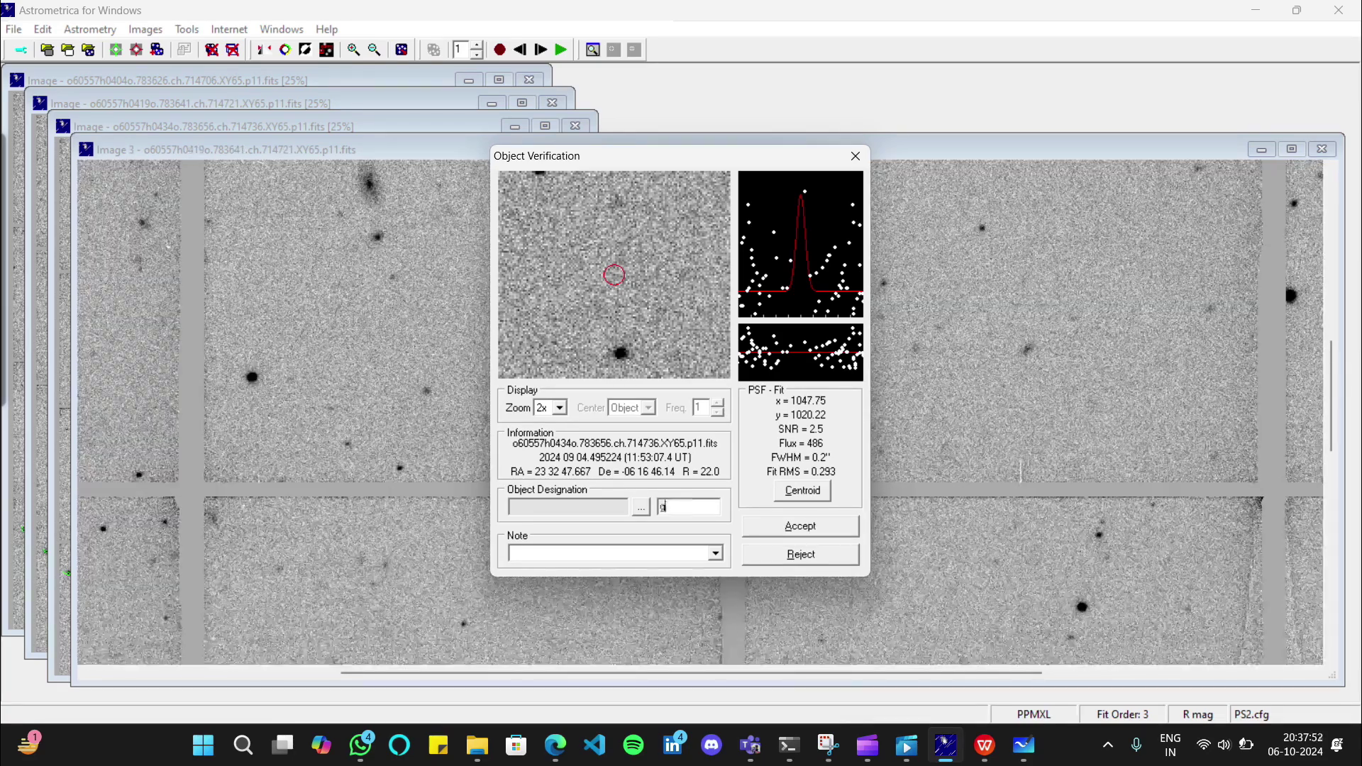
pyautogui.write('xx')
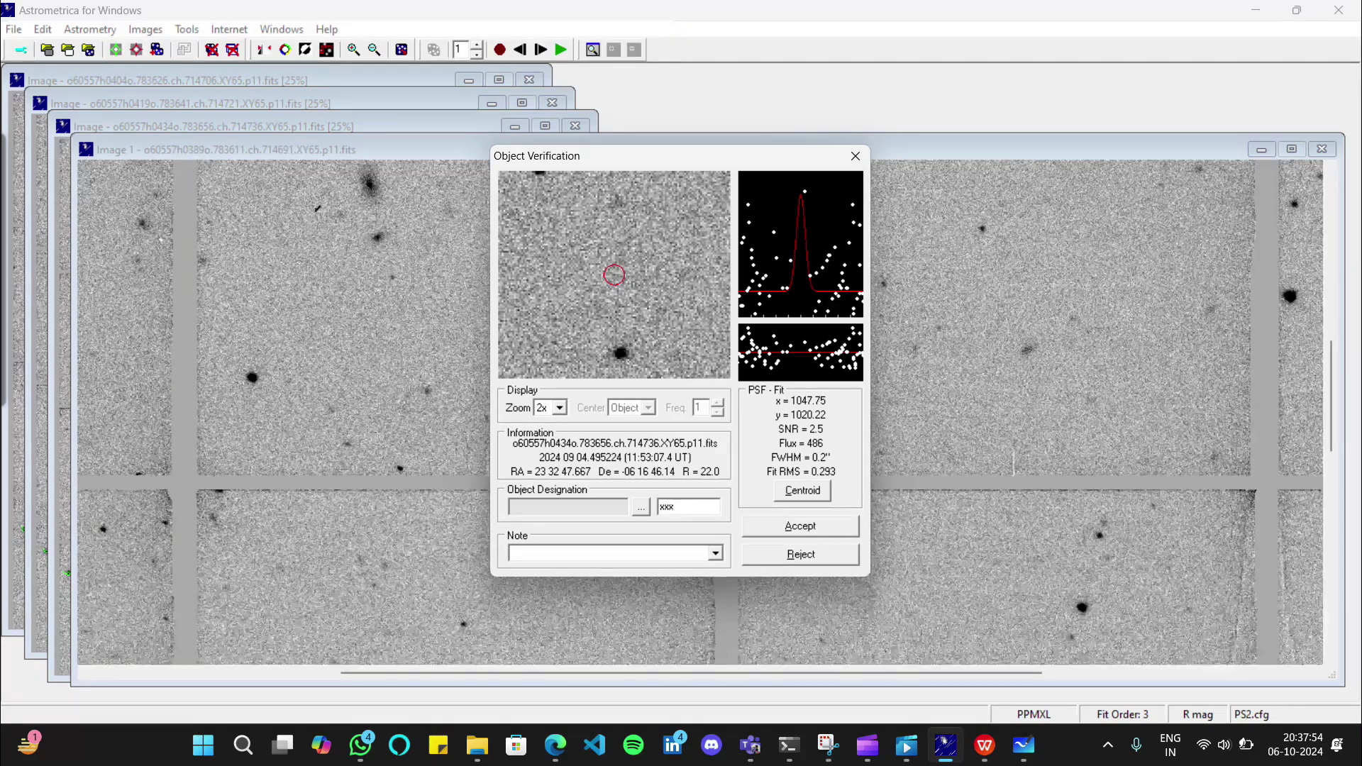
pyautogui.write('000')
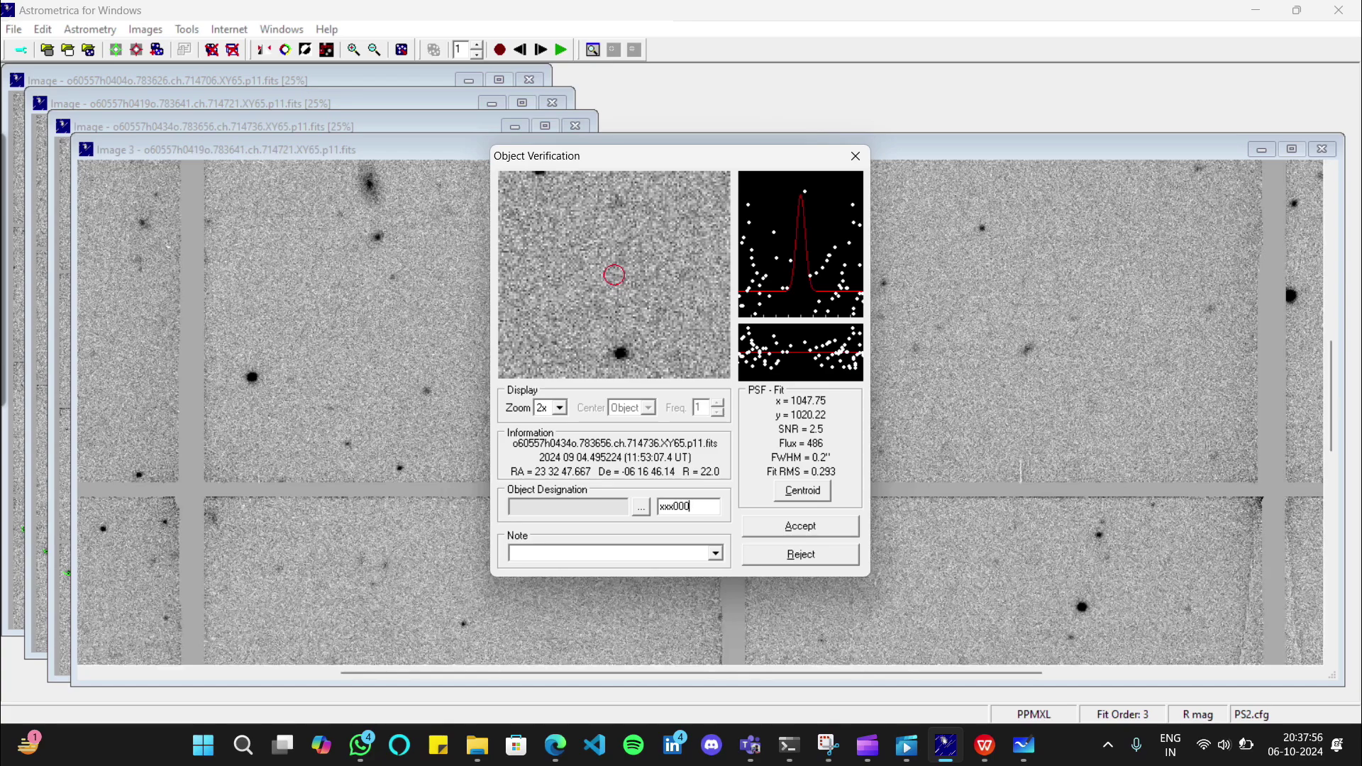
pyautogui.write('0')
pyautogui.click(806, 526)
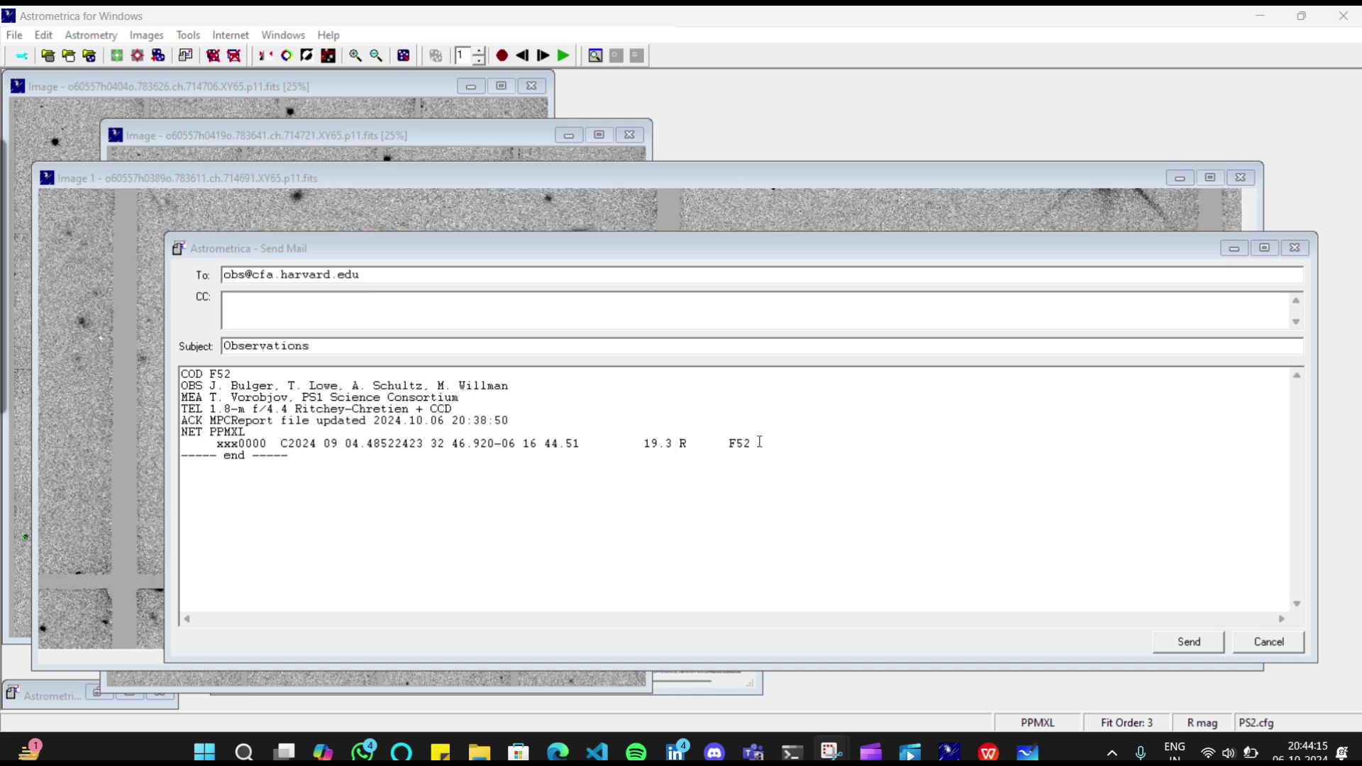
# Delete the xxx0000 measurement line from the report, checking the instructions PDF for reference
pyautogui.moveTo(759, 441); pyautogui.dragTo(213, 442)
pyautogui.press('Delete')
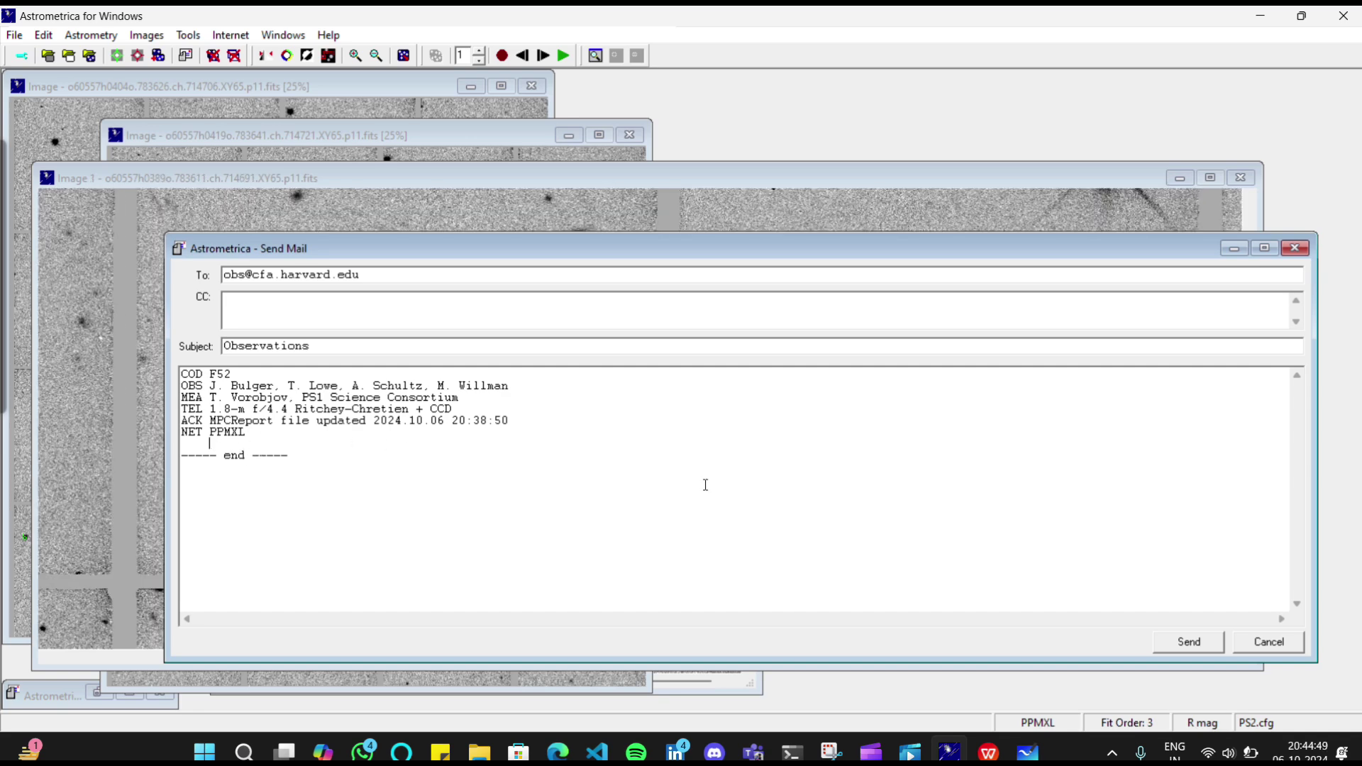
pyautogui.moveTo(989, 751)
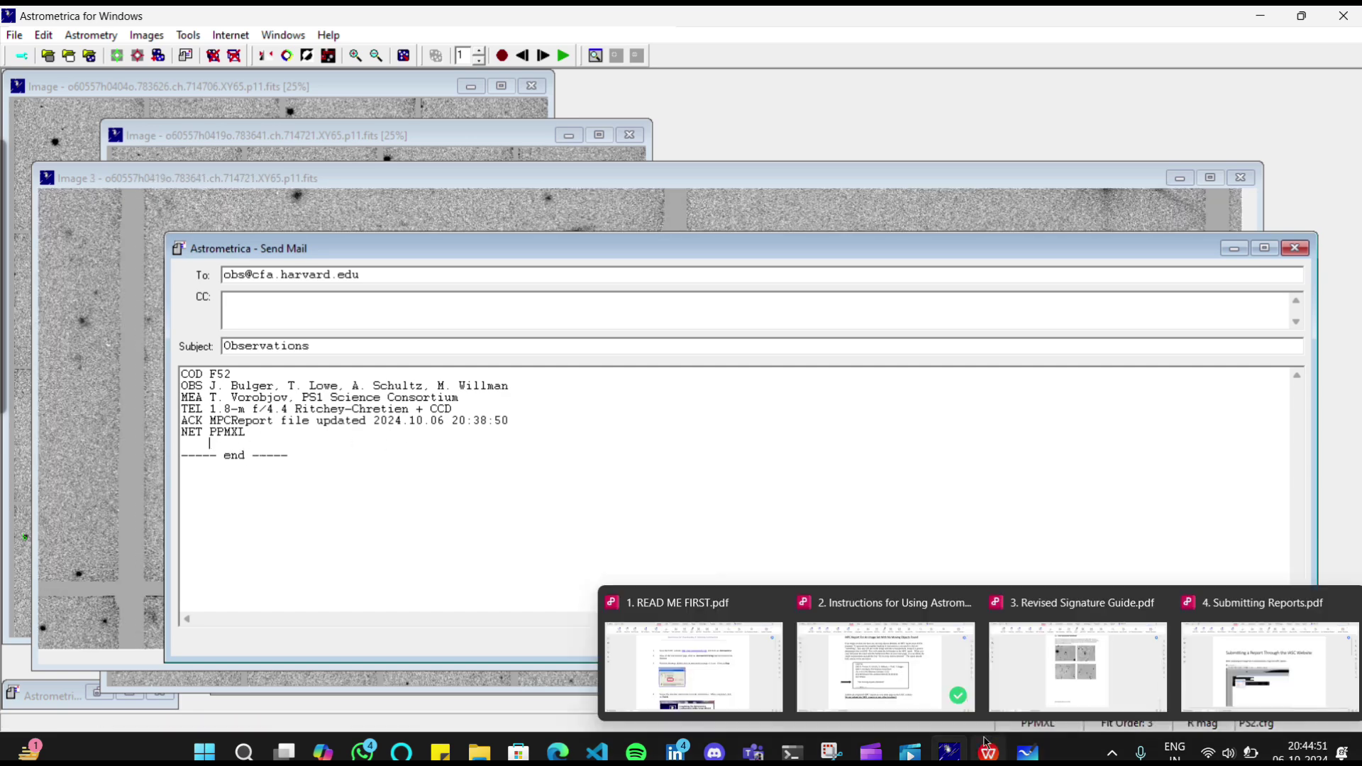
pyautogui.click(887, 627)
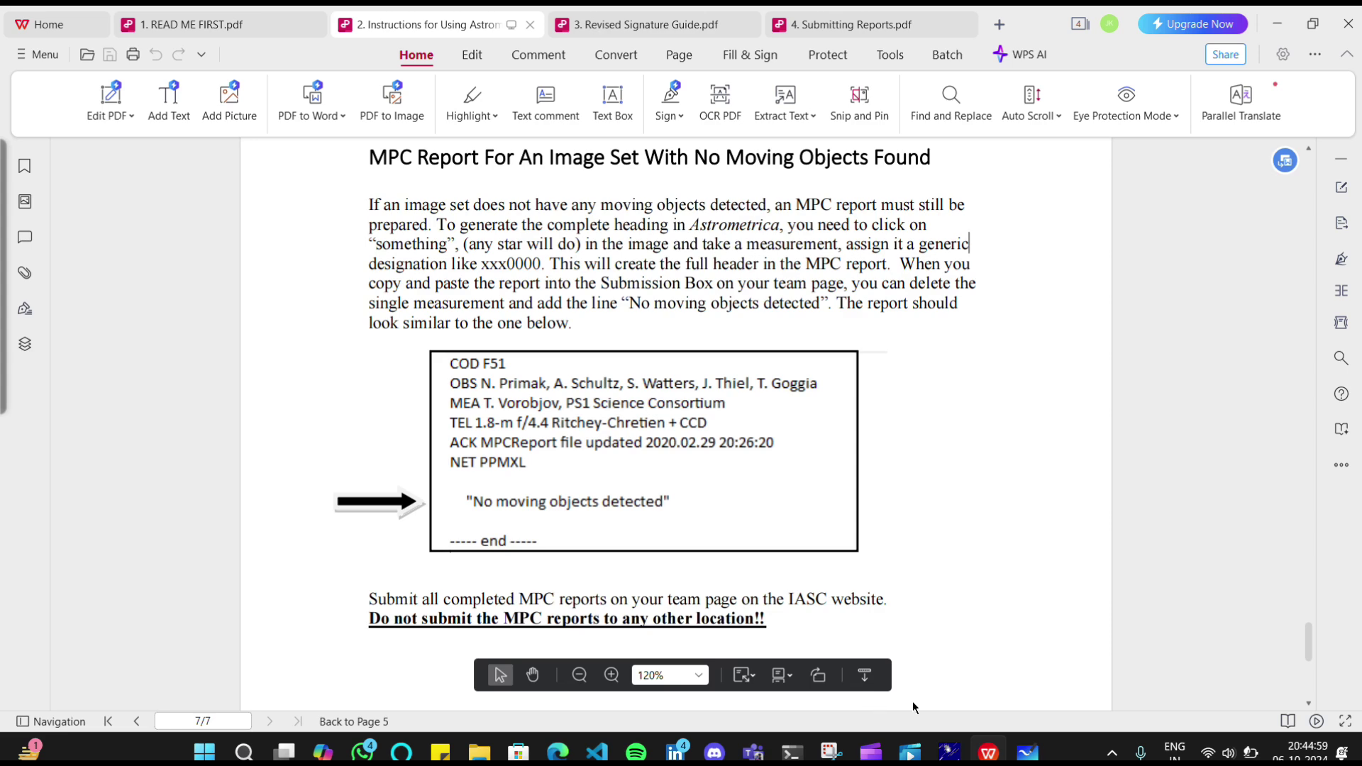
pyautogui.moveTo(943, 746)
pyautogui.click(943, 669)
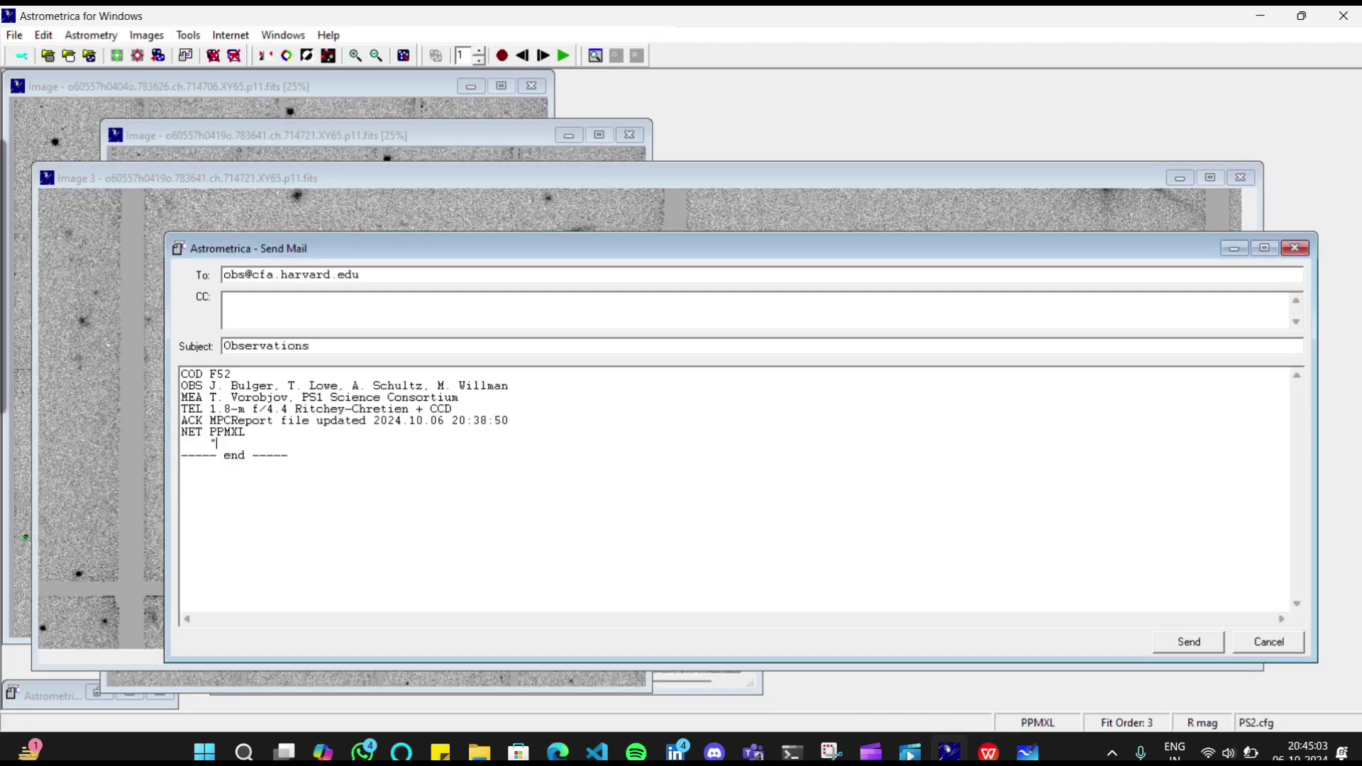
# Type 'No moving objects detected' into the report and select the whole message text
pyautogui.write('N')
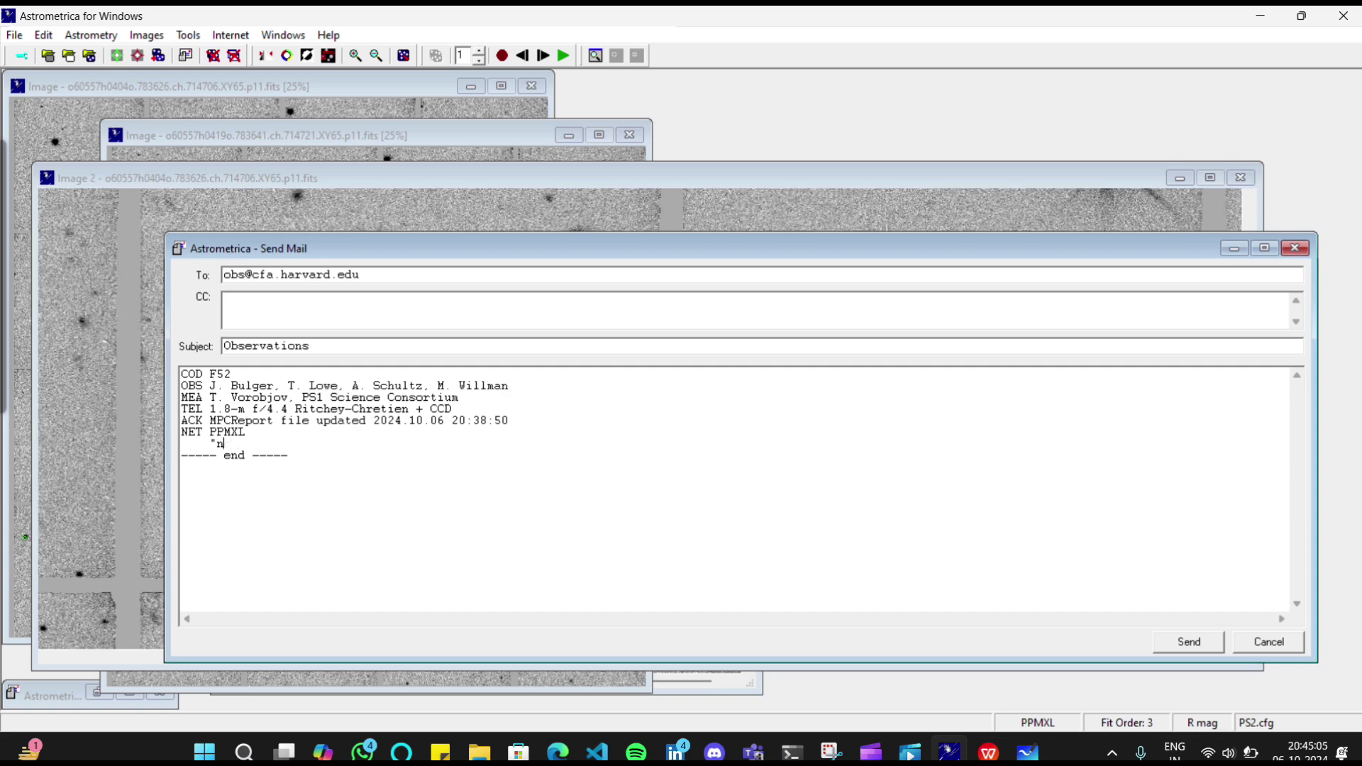
pyautogui.write('o ')
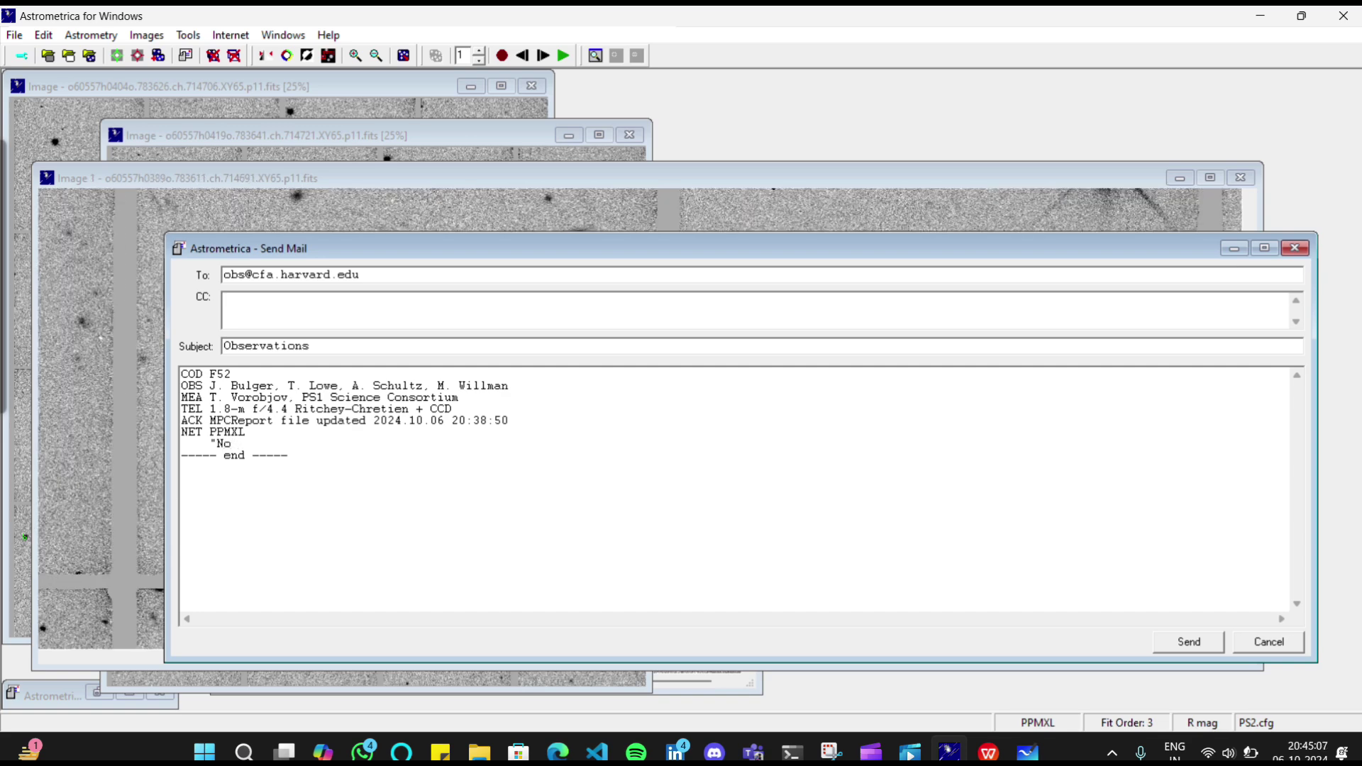
pyautogui.write('moving ')
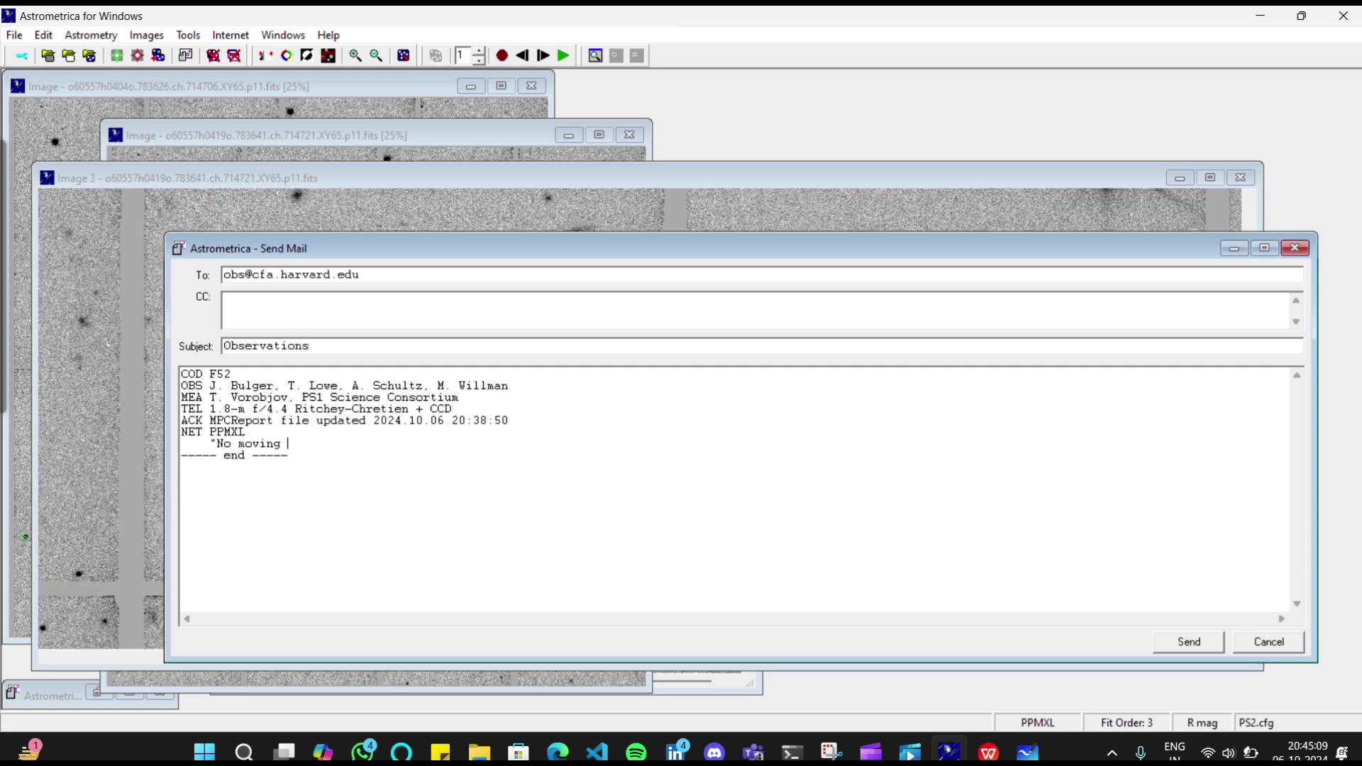
pyautogui.write('objects ')
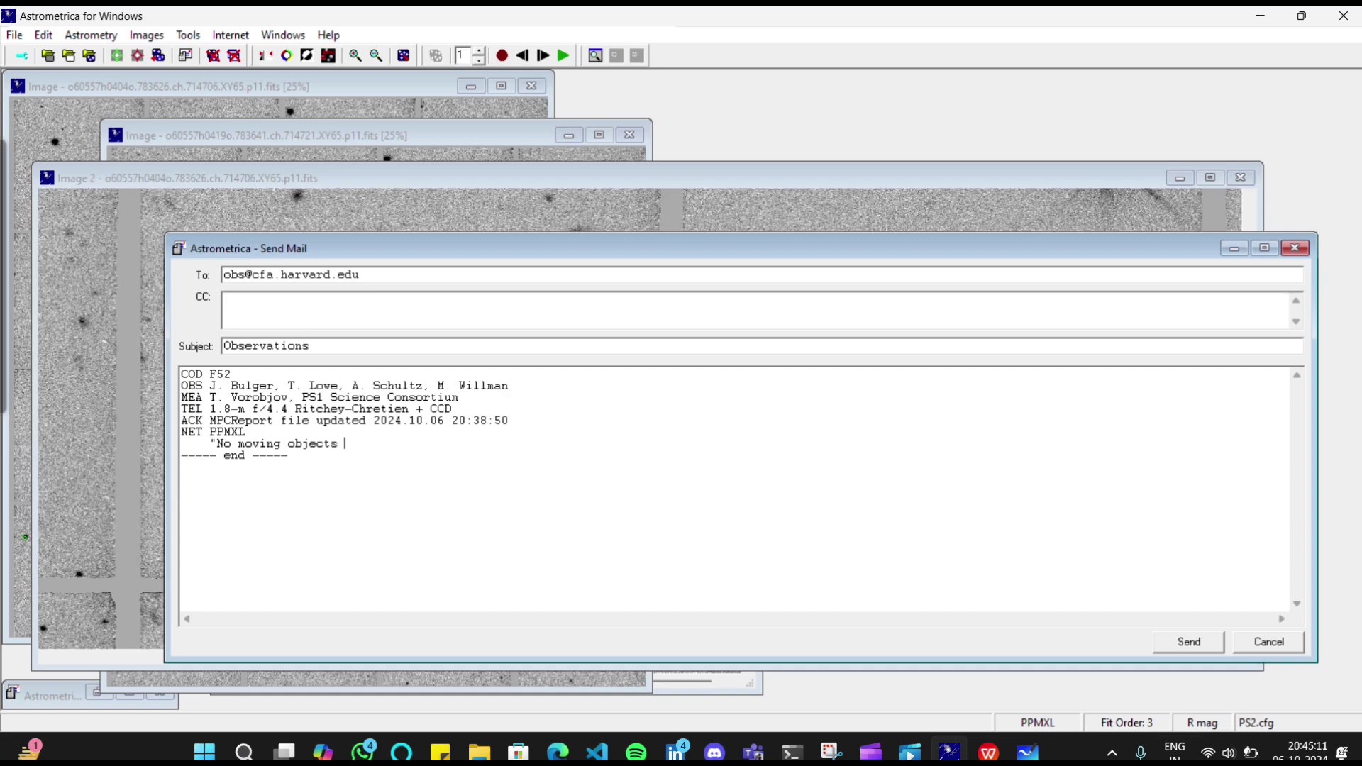
pyautogui.write('detected"')
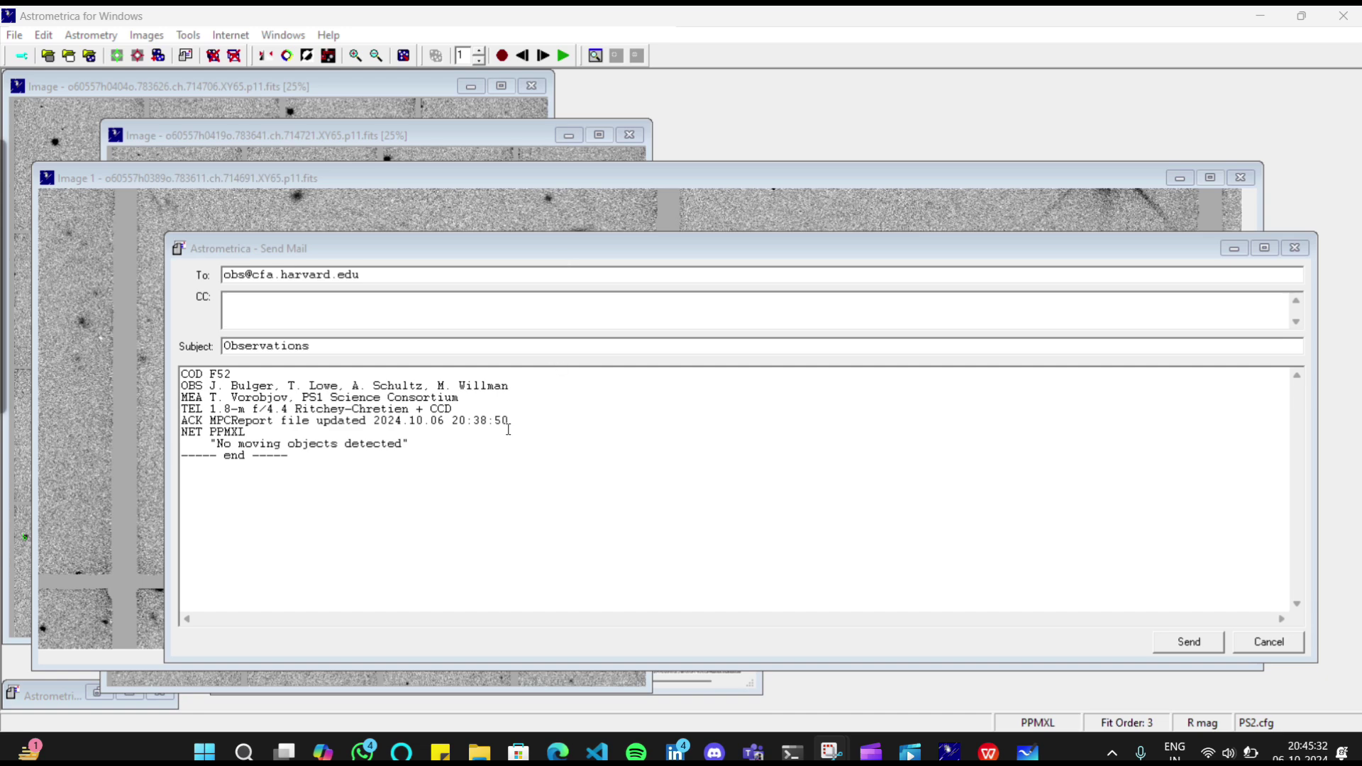
pyautogui.click(454, 493)
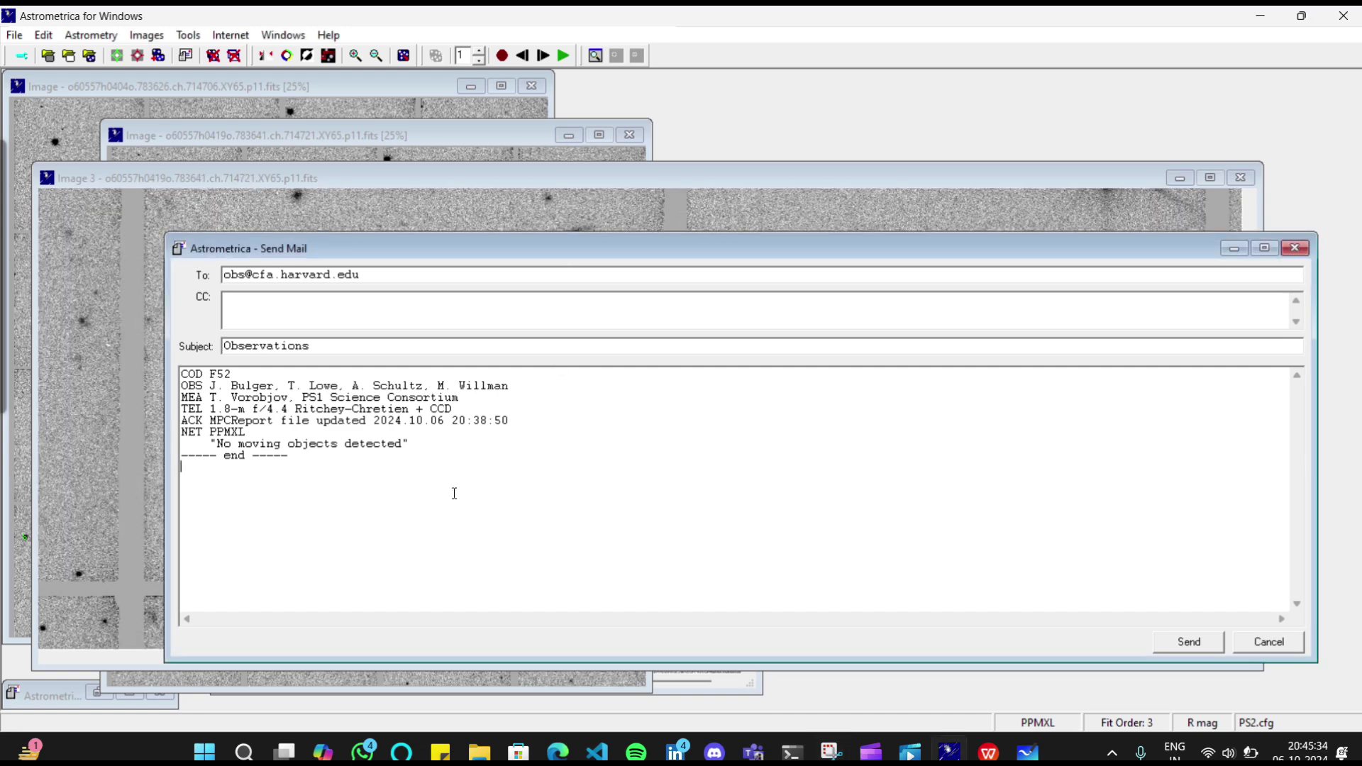
pyautogui.moveTo(454, 493); pyautogui.dragTo(162, 343)
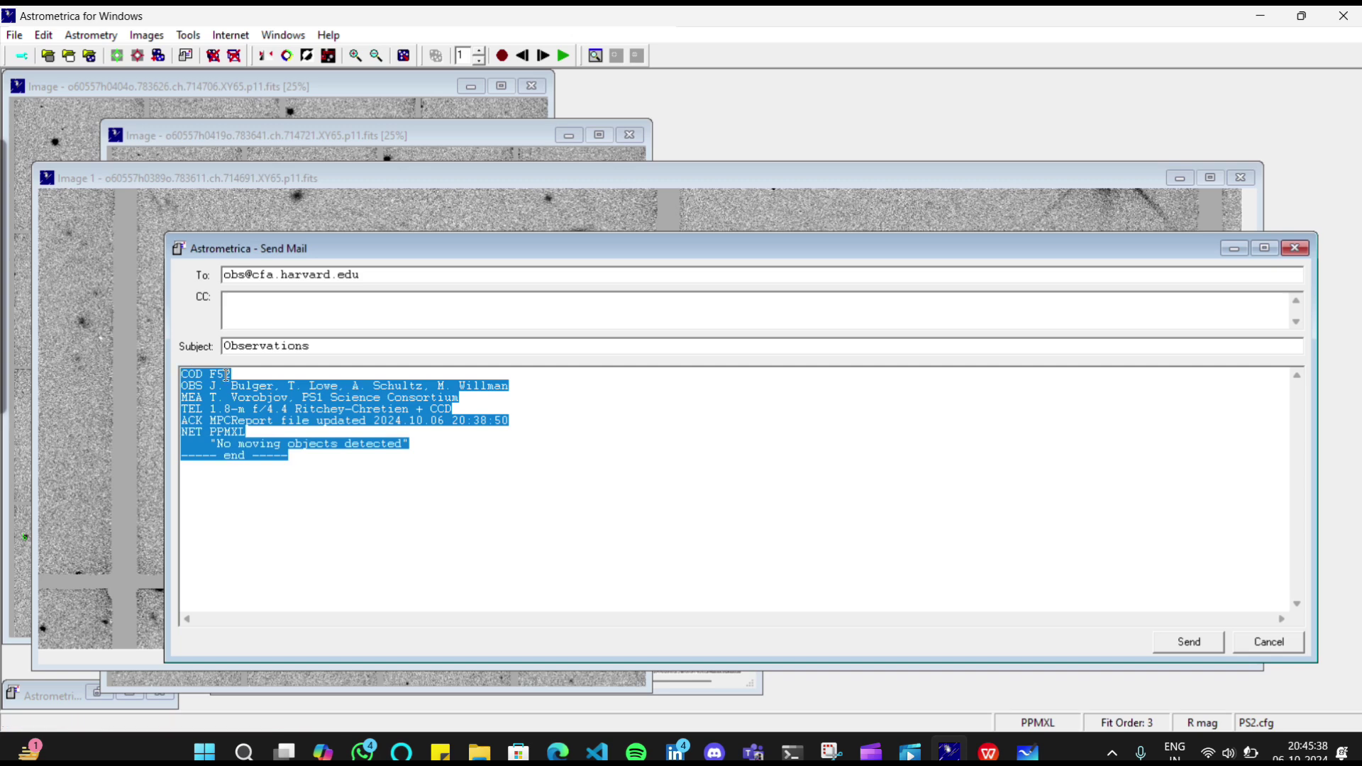
# Deselect the report text and show the Windows desktop with Win+D
pyautogui.click(497, 532)
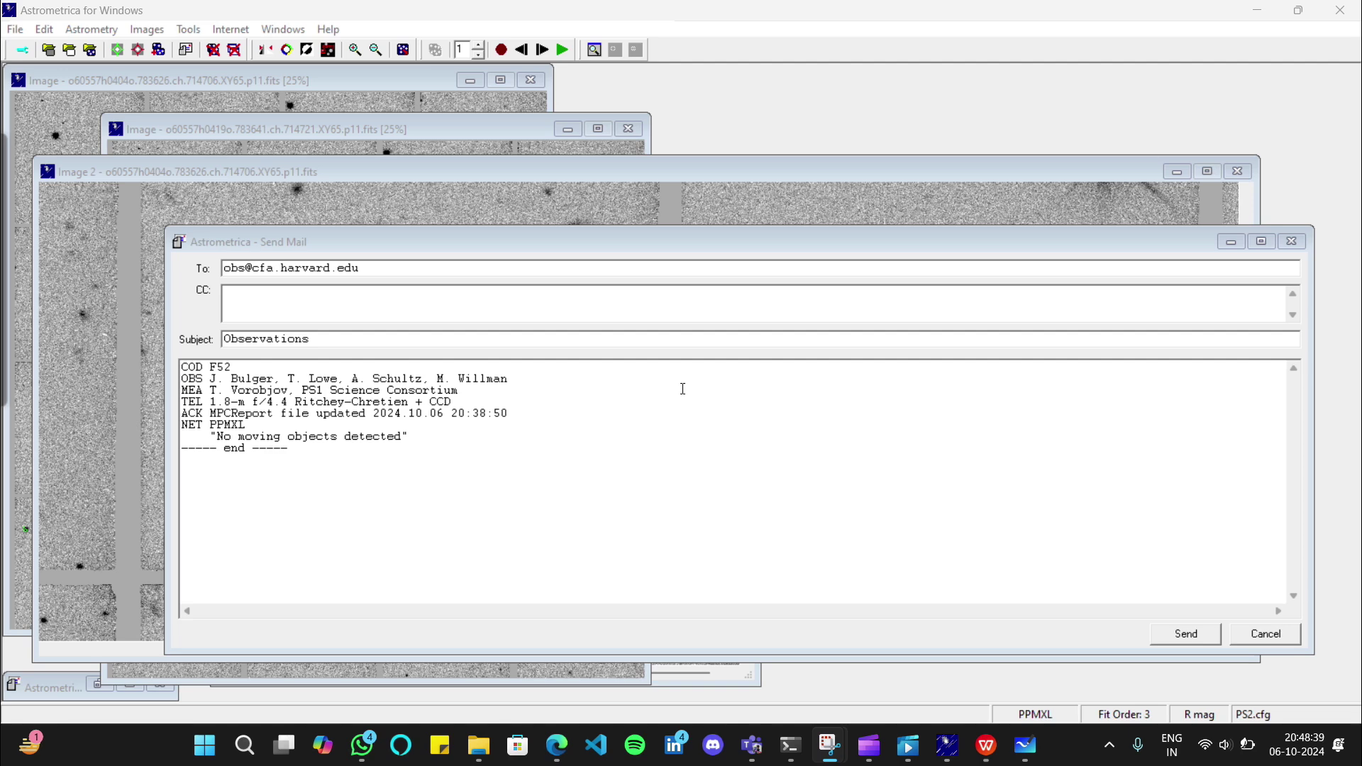
pyautogui.press('super+d')
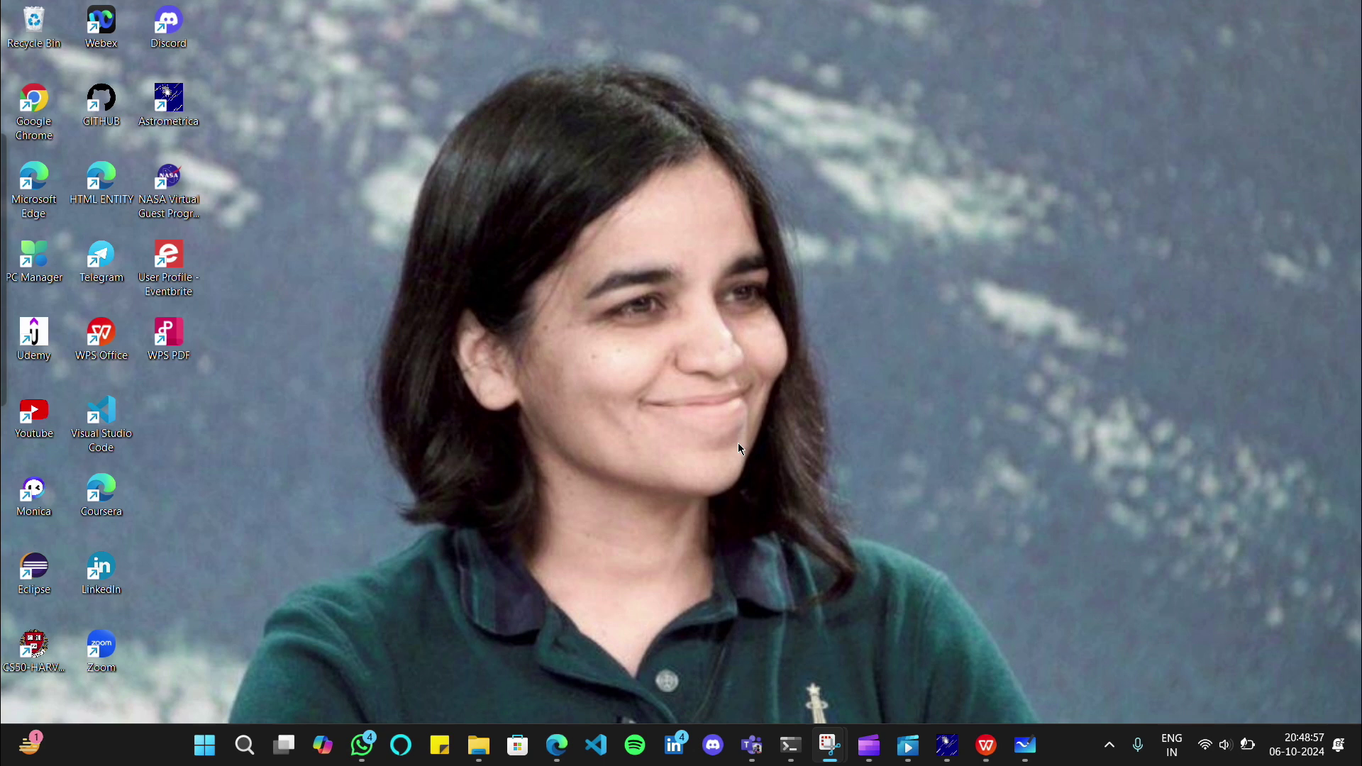
# Bring up Jishi_Innovation[1].pdf in WPS from its taskbar preview
pyautogui.click(581, 31)
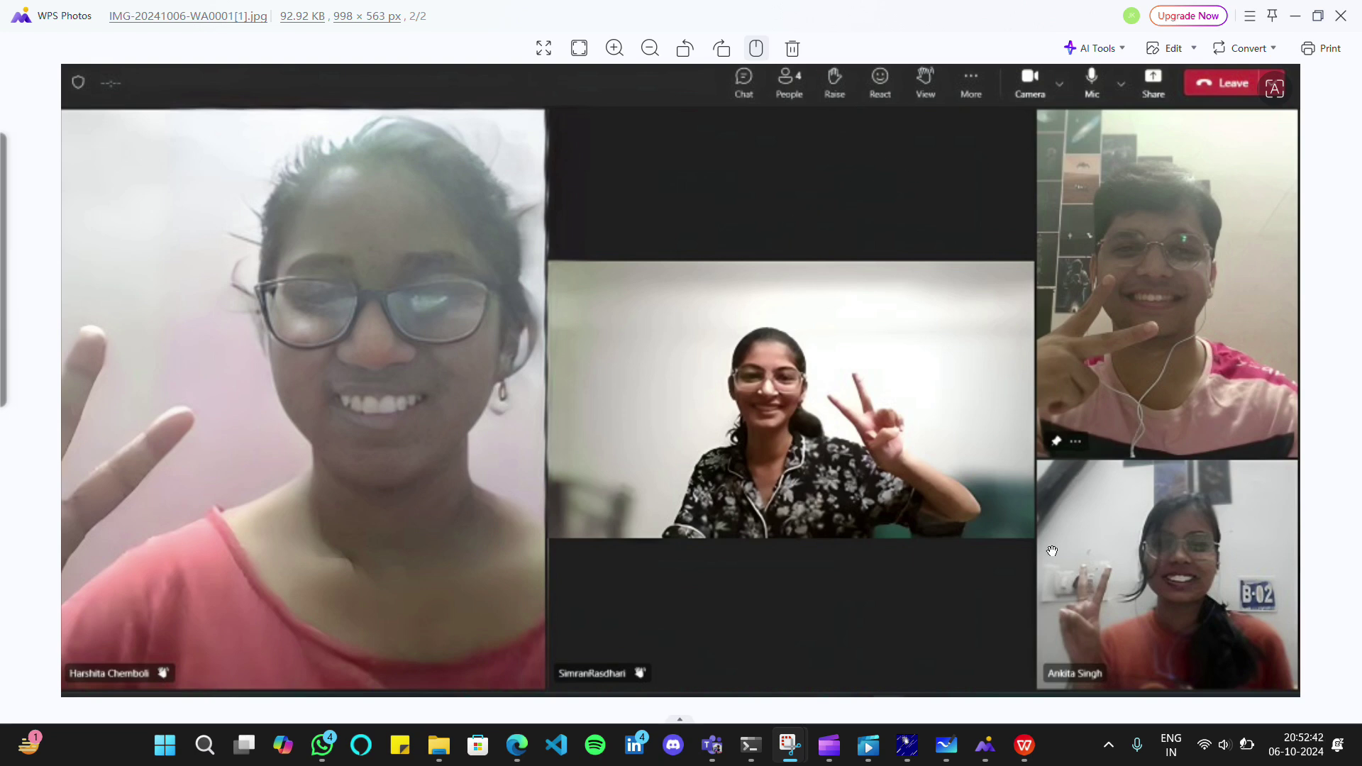
pyautogui.moveTo(1024, 745)
pyautogui.click(1017, 691)
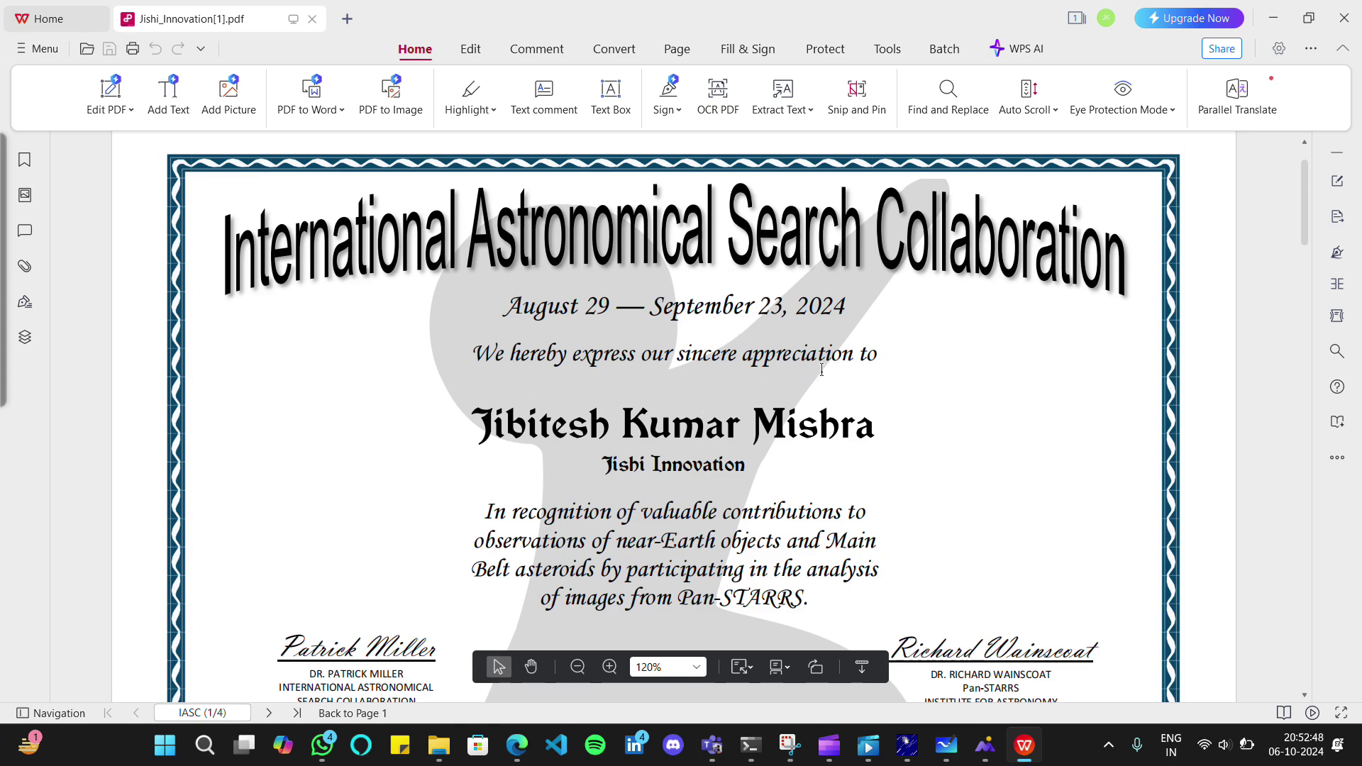
# Scroll back and forth through the certificate pages, ending on page 4 of 4
pyautogui.scroll(-10, 821, 370)
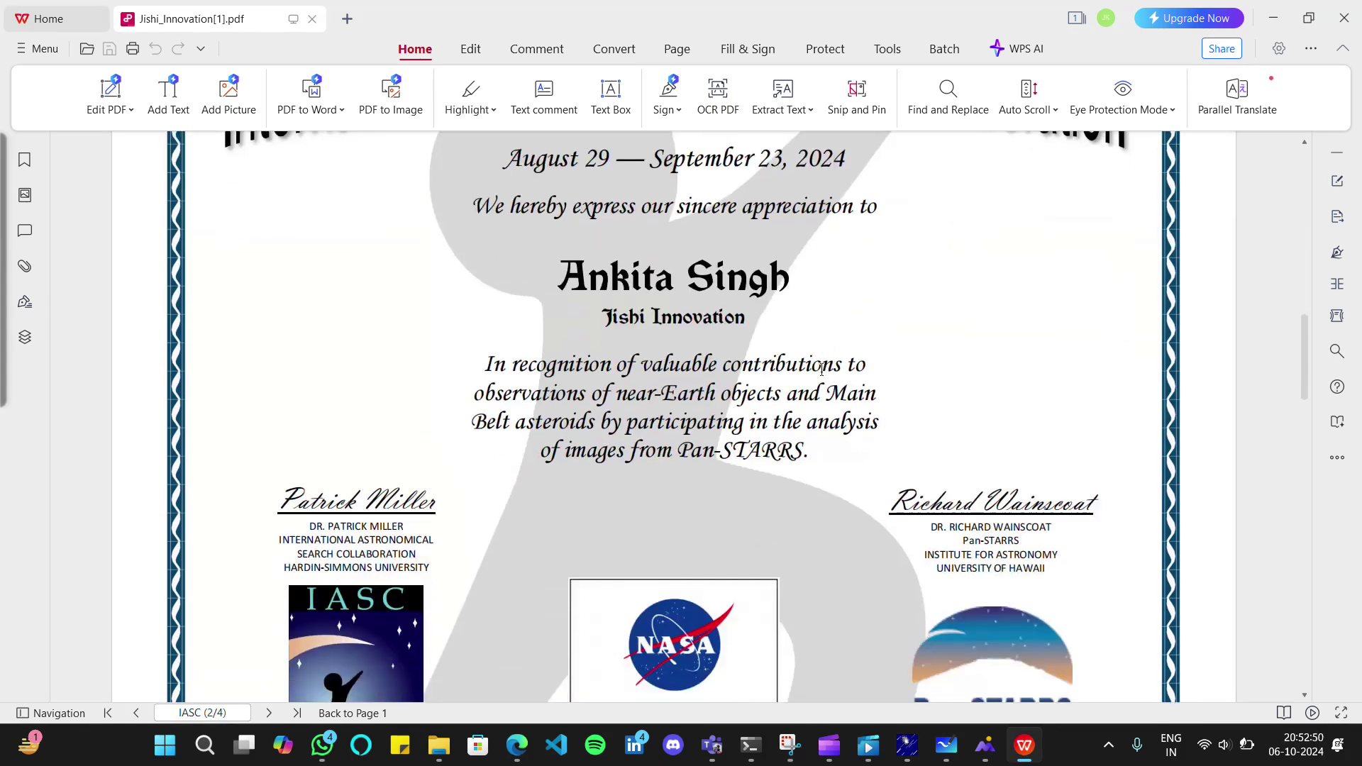
pyautogui.scroll(-5, 821, 370)
pyautogui.scroll(5, 822, 375)
pyautogui.scroll(-3, 822, 377)
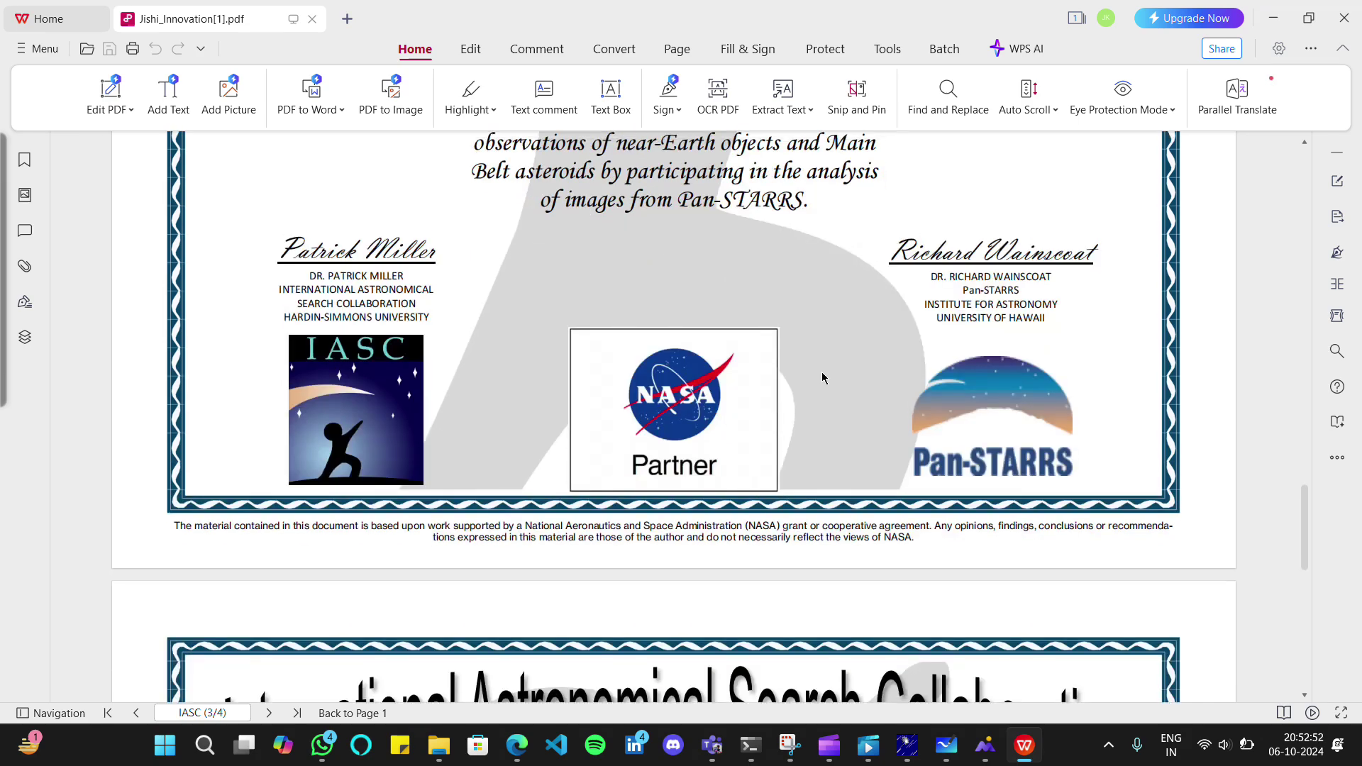
pyautogui.scroll(4, 823, 377)
pyautogui.scroll(-1, 821, 370)
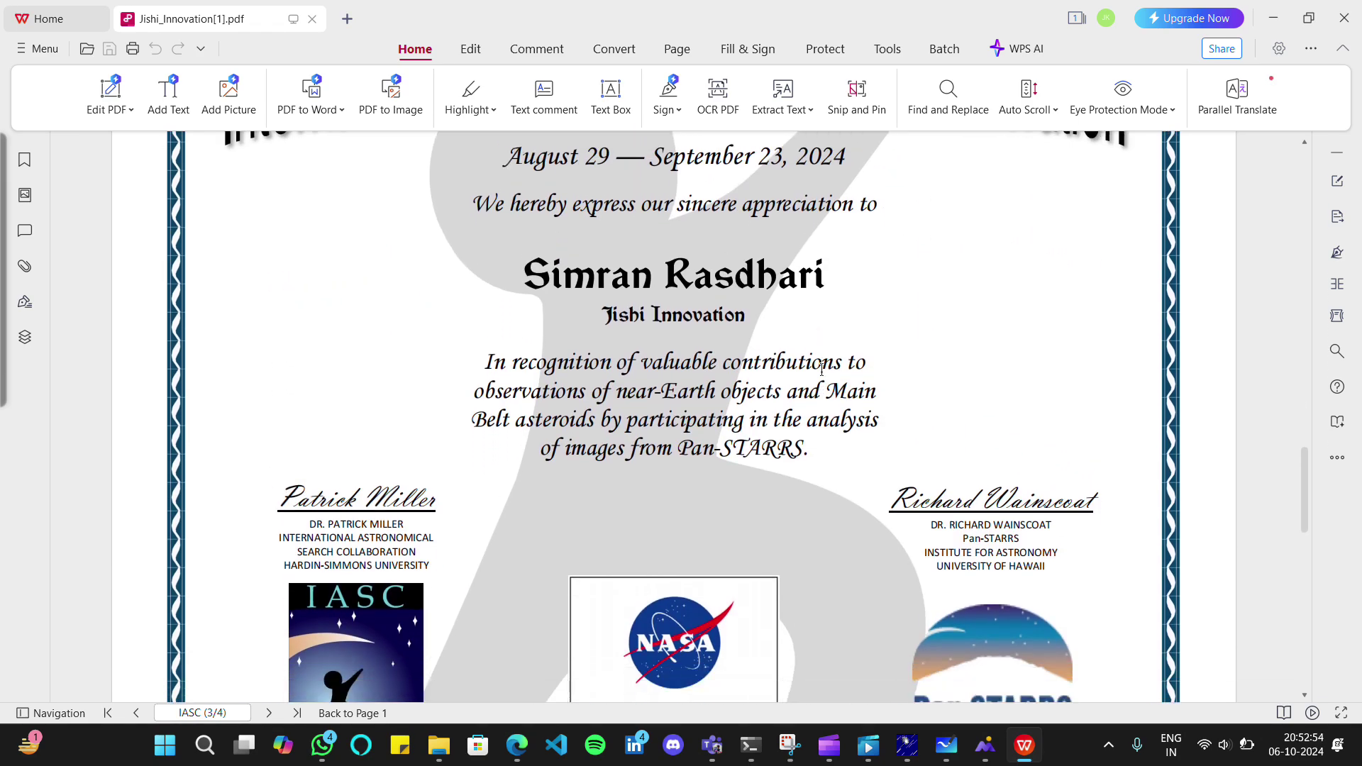
pyautogui.scroll(-10, 821, 370)
pyautogui.scroll(3, 821, 370)
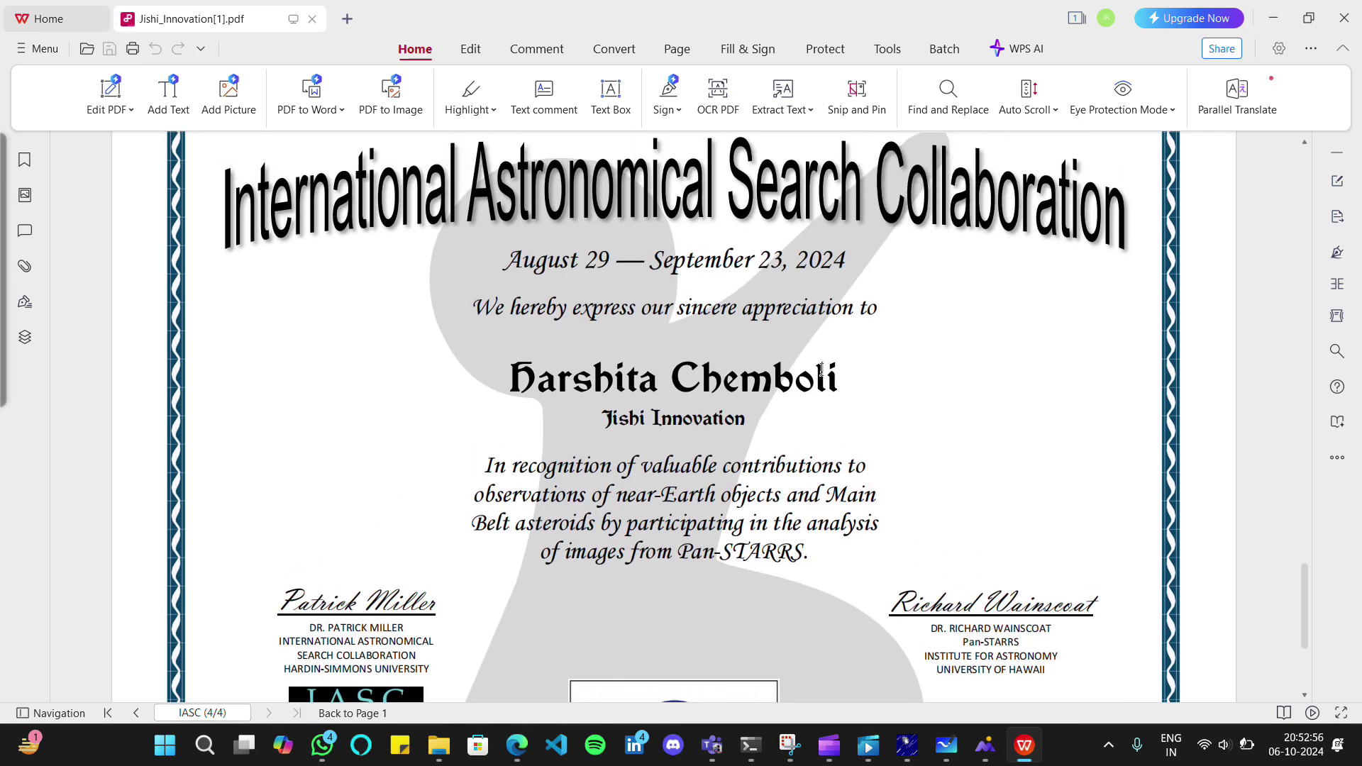
pyautogui.scroll(-3, 821, 370)
pyautogui.scroll(20, 821, 370)
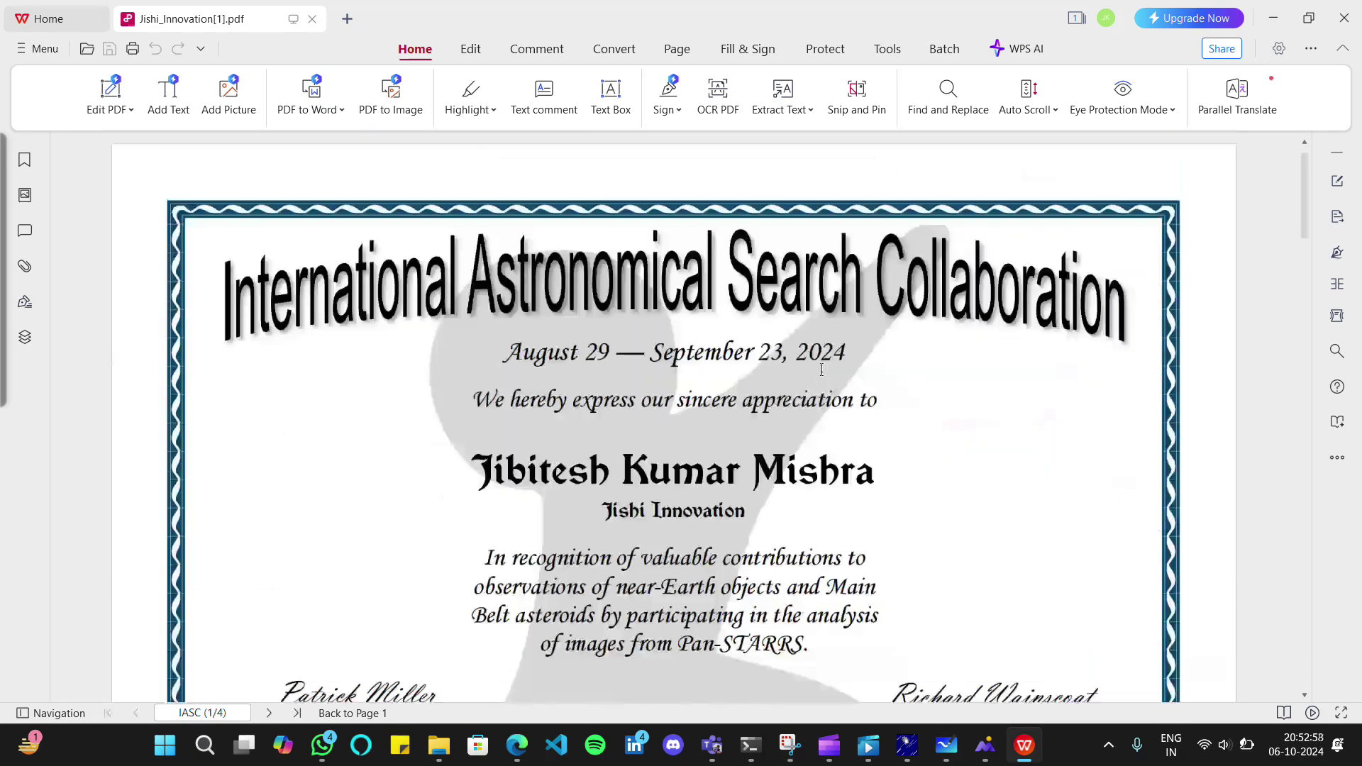
pyautogui.scroll(-10, 821, 369)
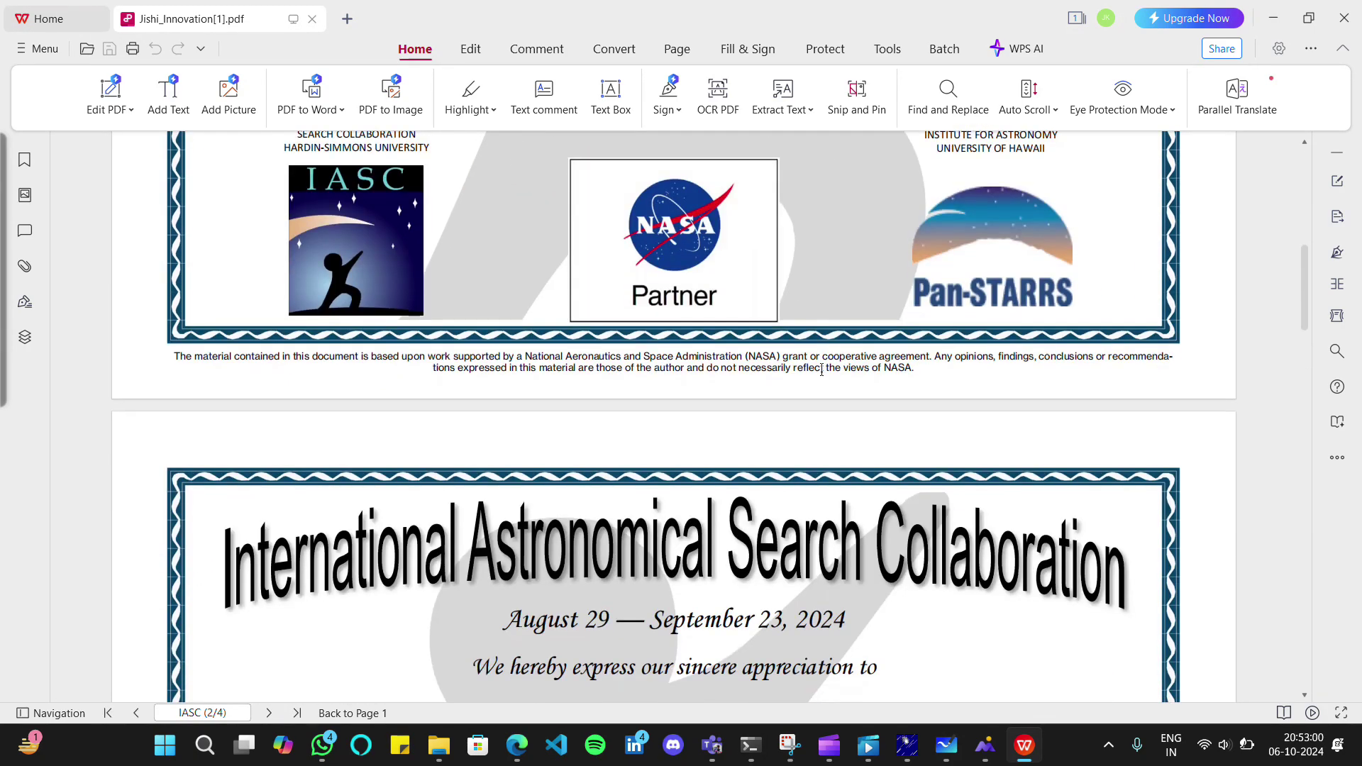
pyautogui.scroll(4, 823, 377)
pyautogui.scroll(4, 822, 378)
pyautogui.scroll(-17, 822, 378)
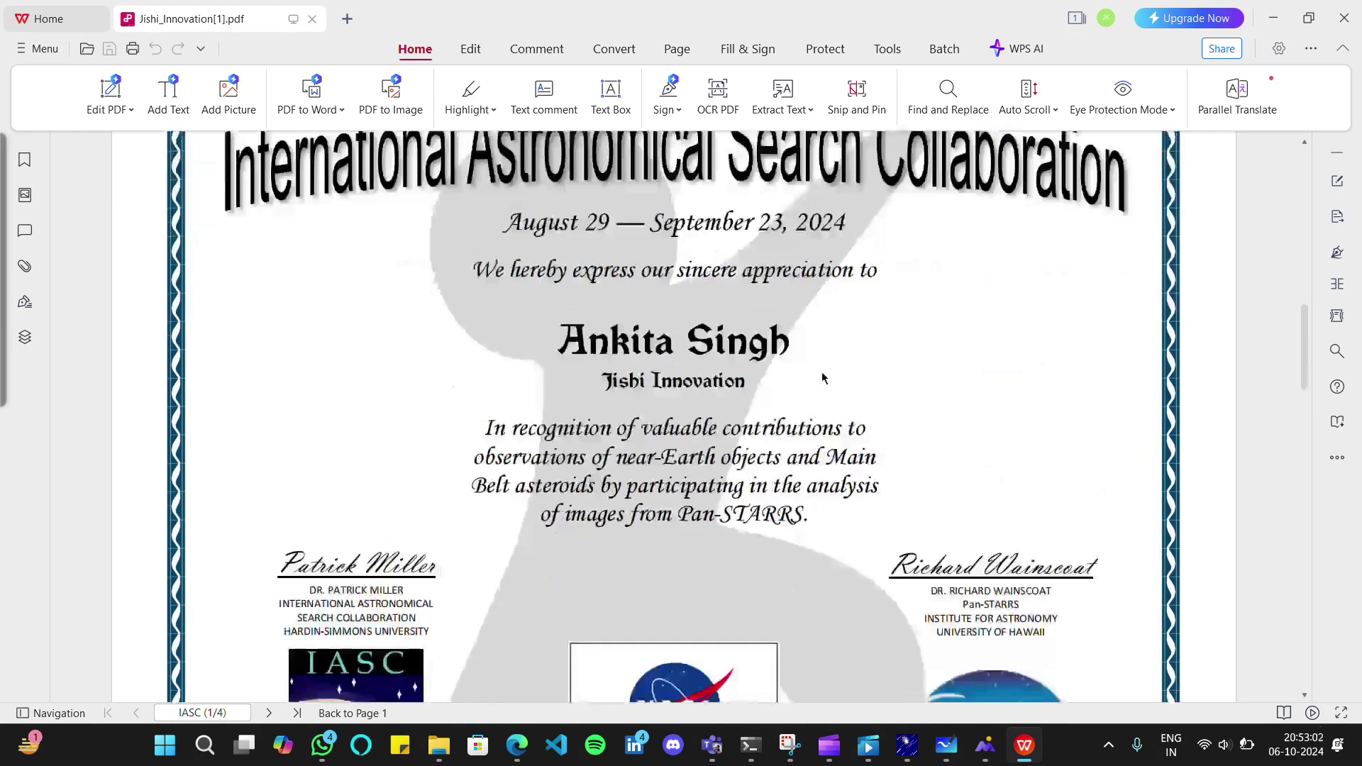
pyautogui.scroll(-6, 823, 379)
pyautogui.scroll(2, 821, 369)
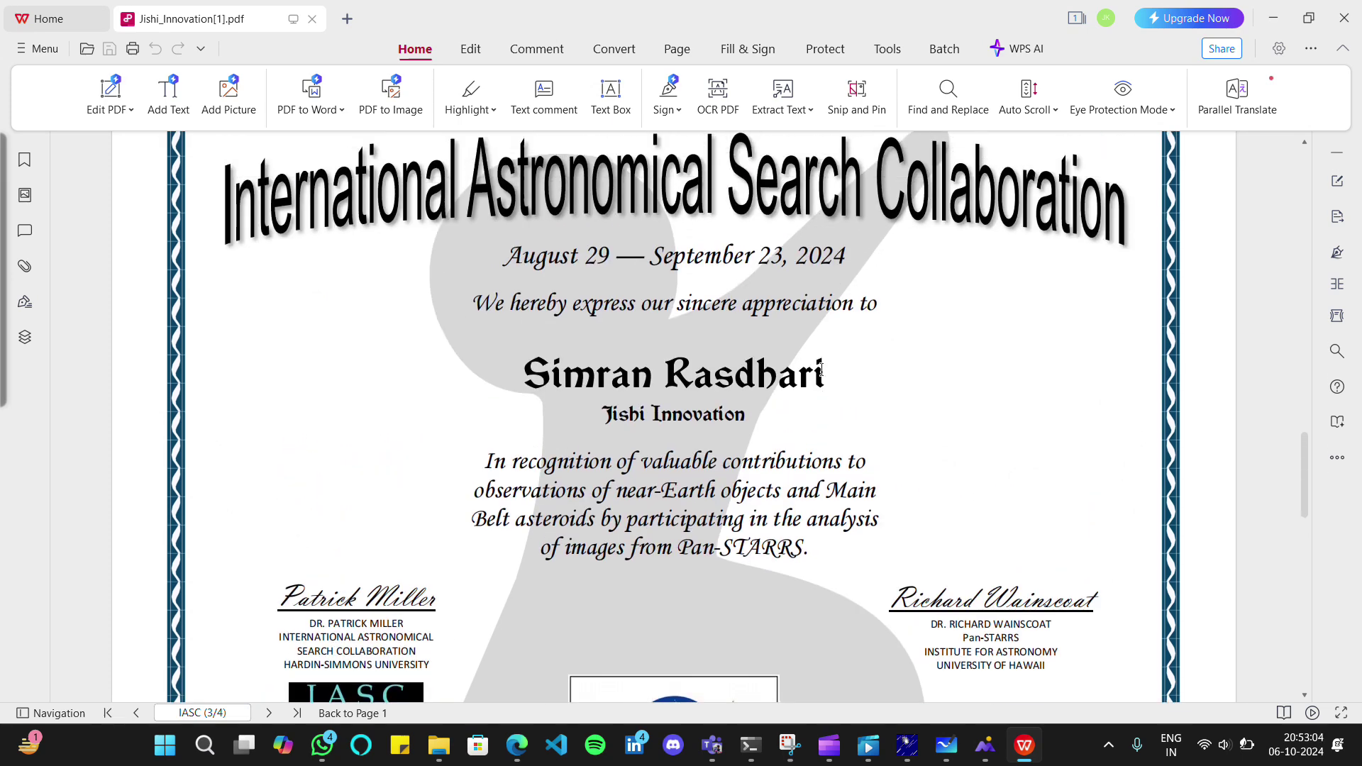
pyautogui.scroll(-6, 821, 369)
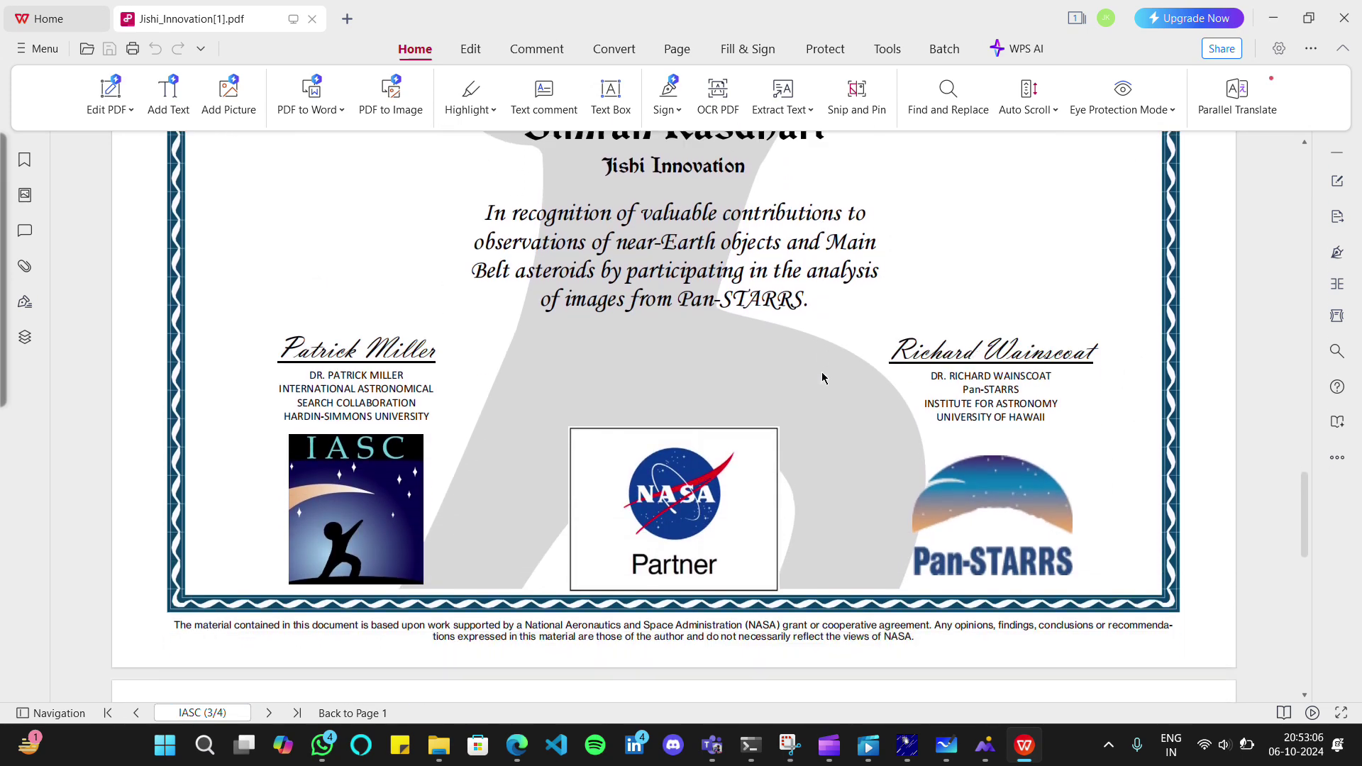
pyautogui.scroll(-5, 822, 377)
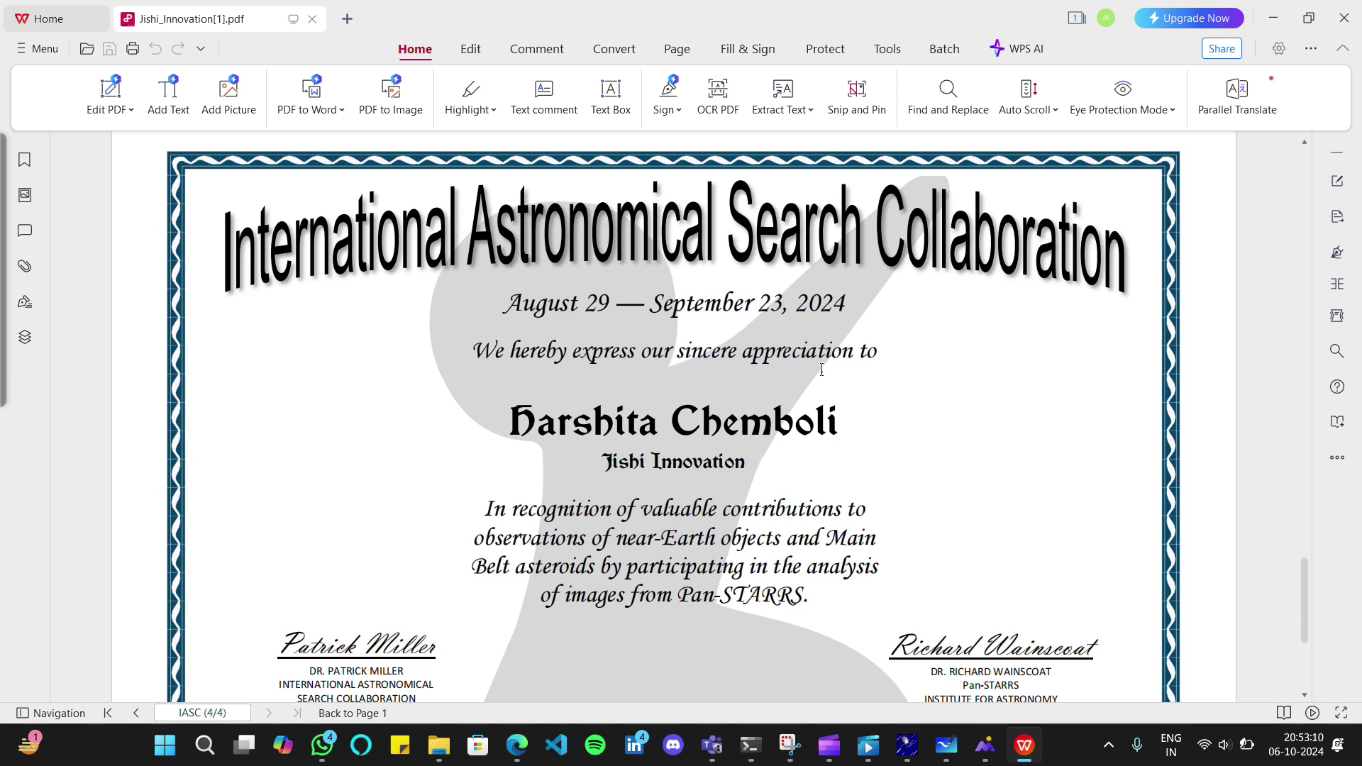
pyautogui.scroll(-2, 822, 369)
pyautogui.scroll(-2, 822, 369)
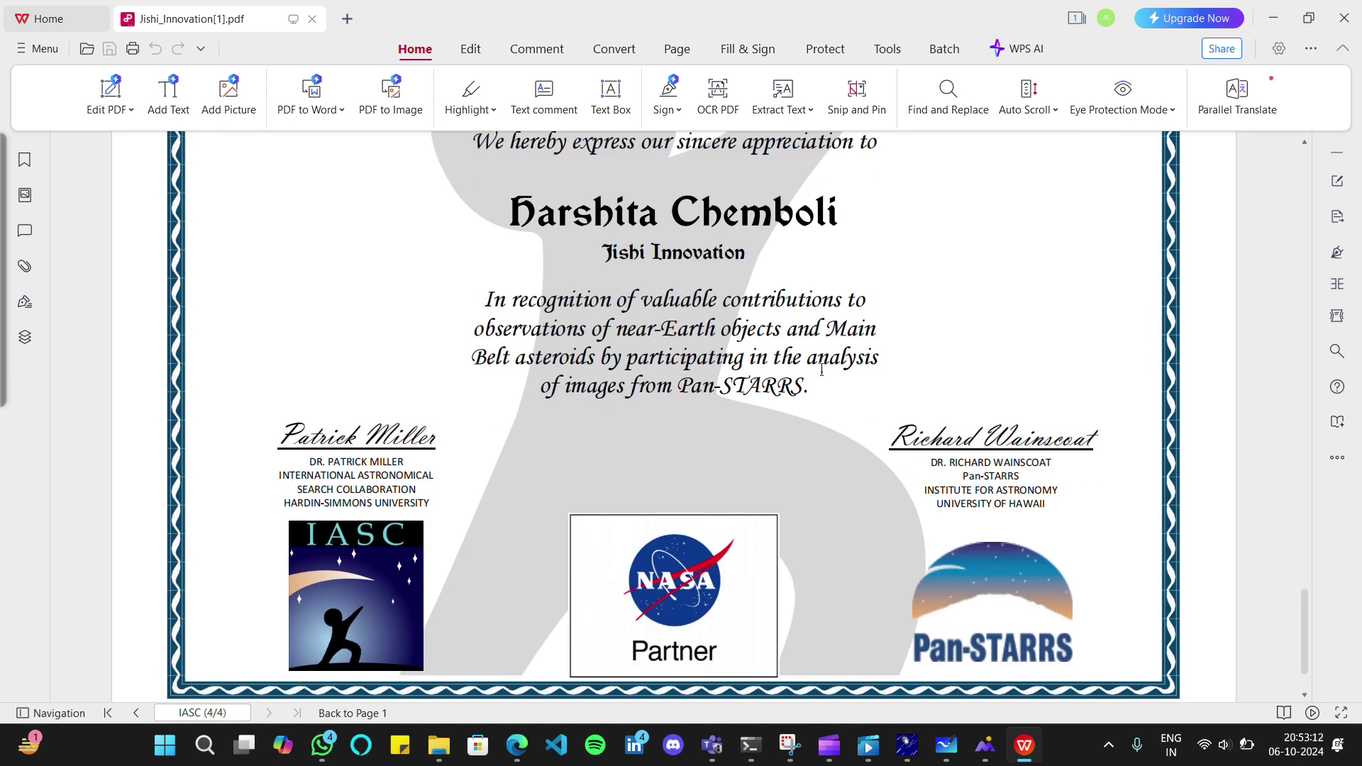
pyautogui.scroll(10, 822, 377)
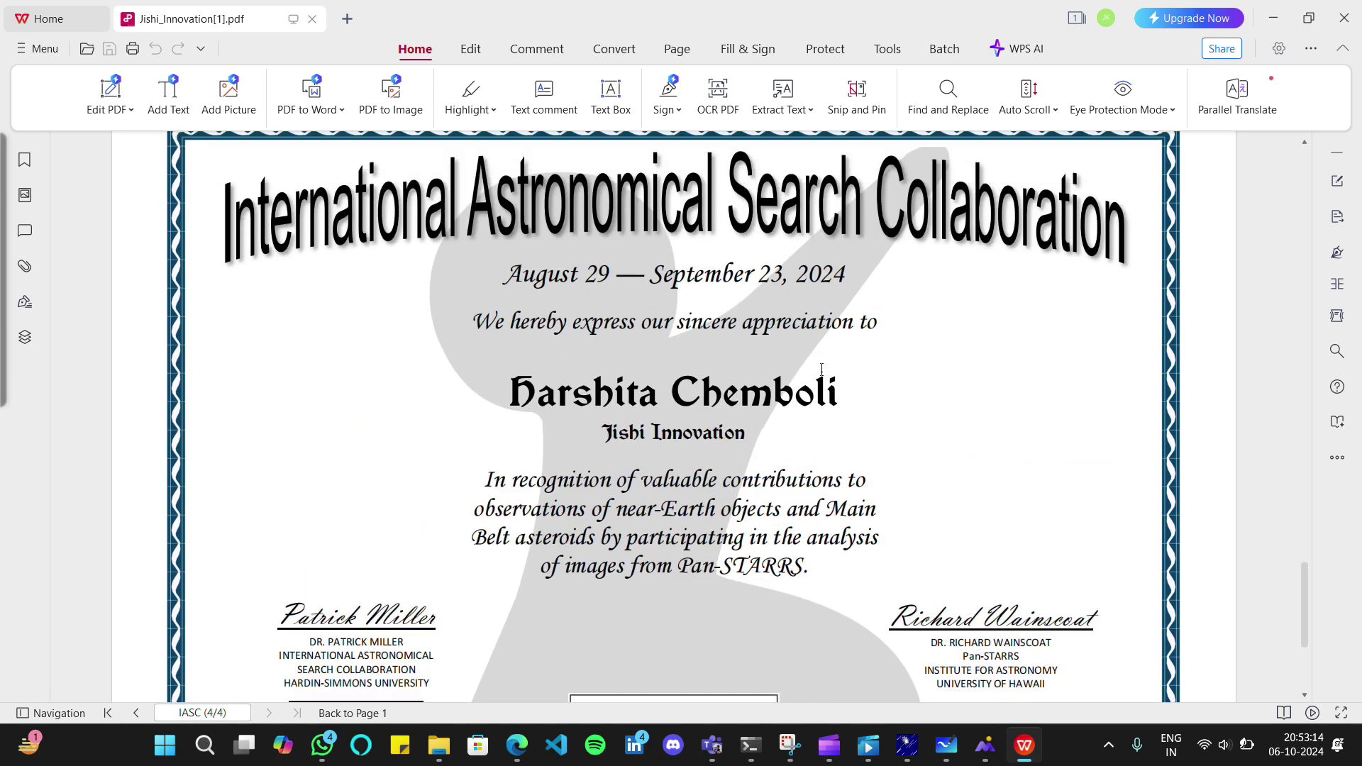